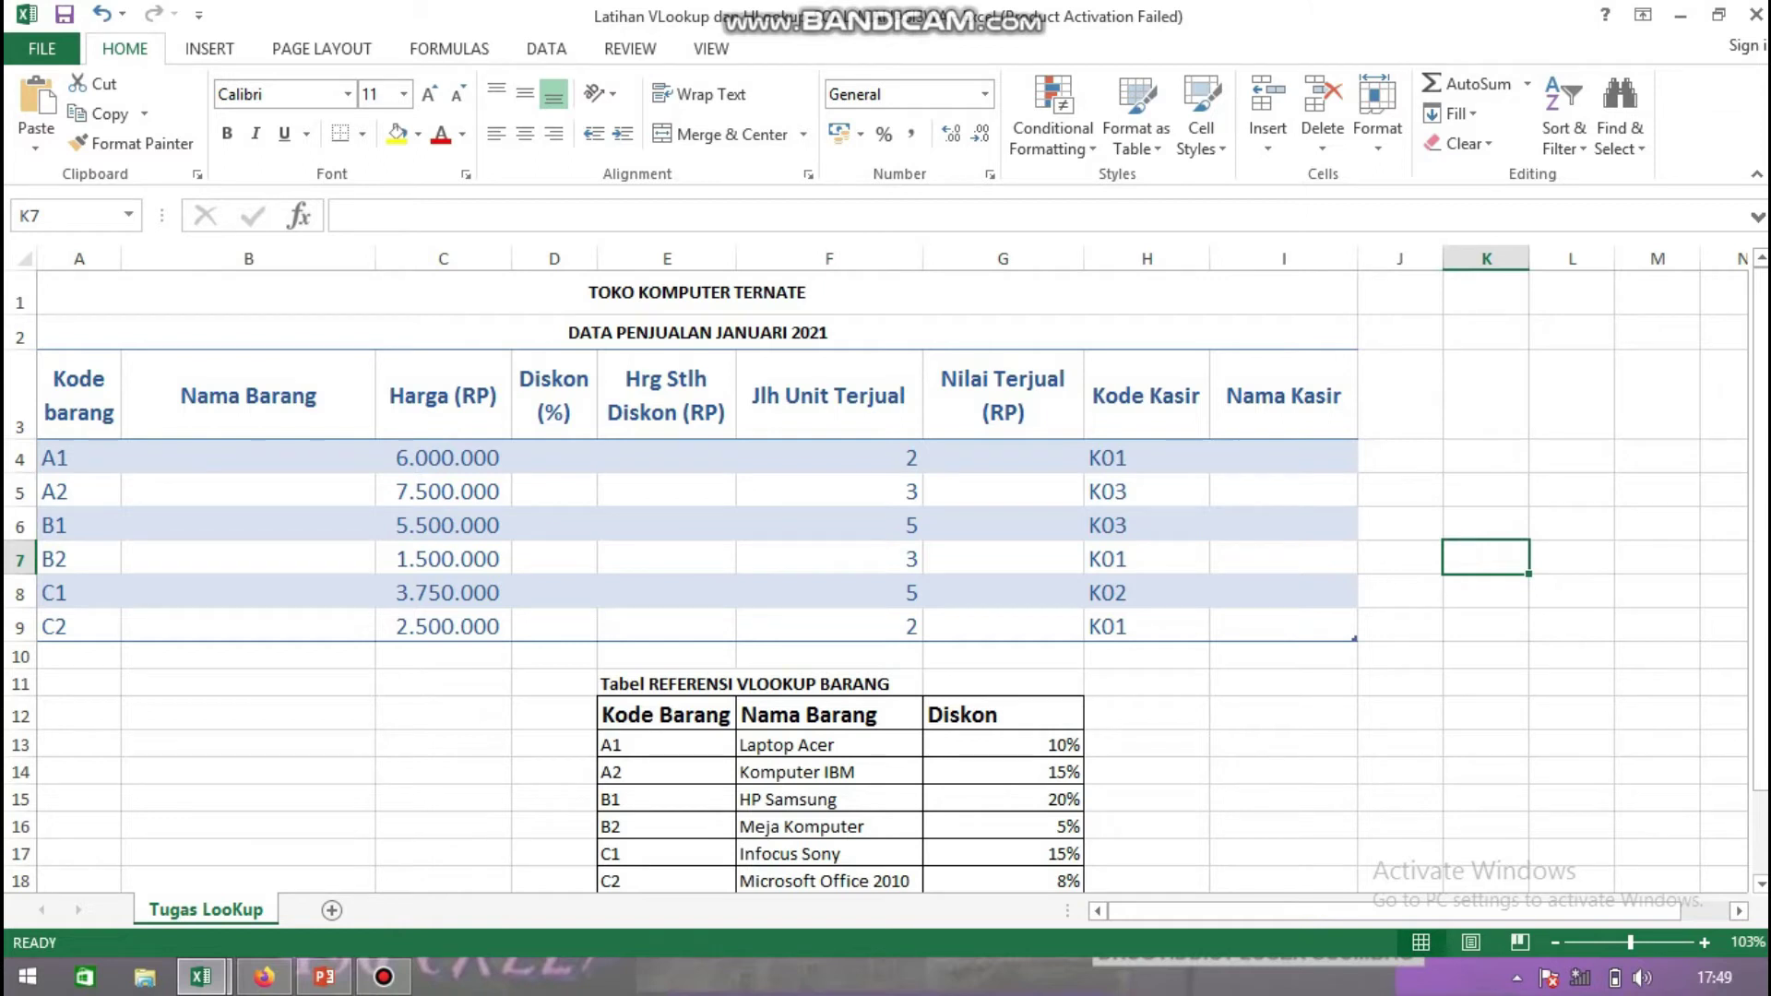
Review the sales table's titles and its columns from Kode barang through Nama Kasir
{"action": "left_click_drag", "start_coordinate": [79, 397], "coordinate": [1283, 626]}
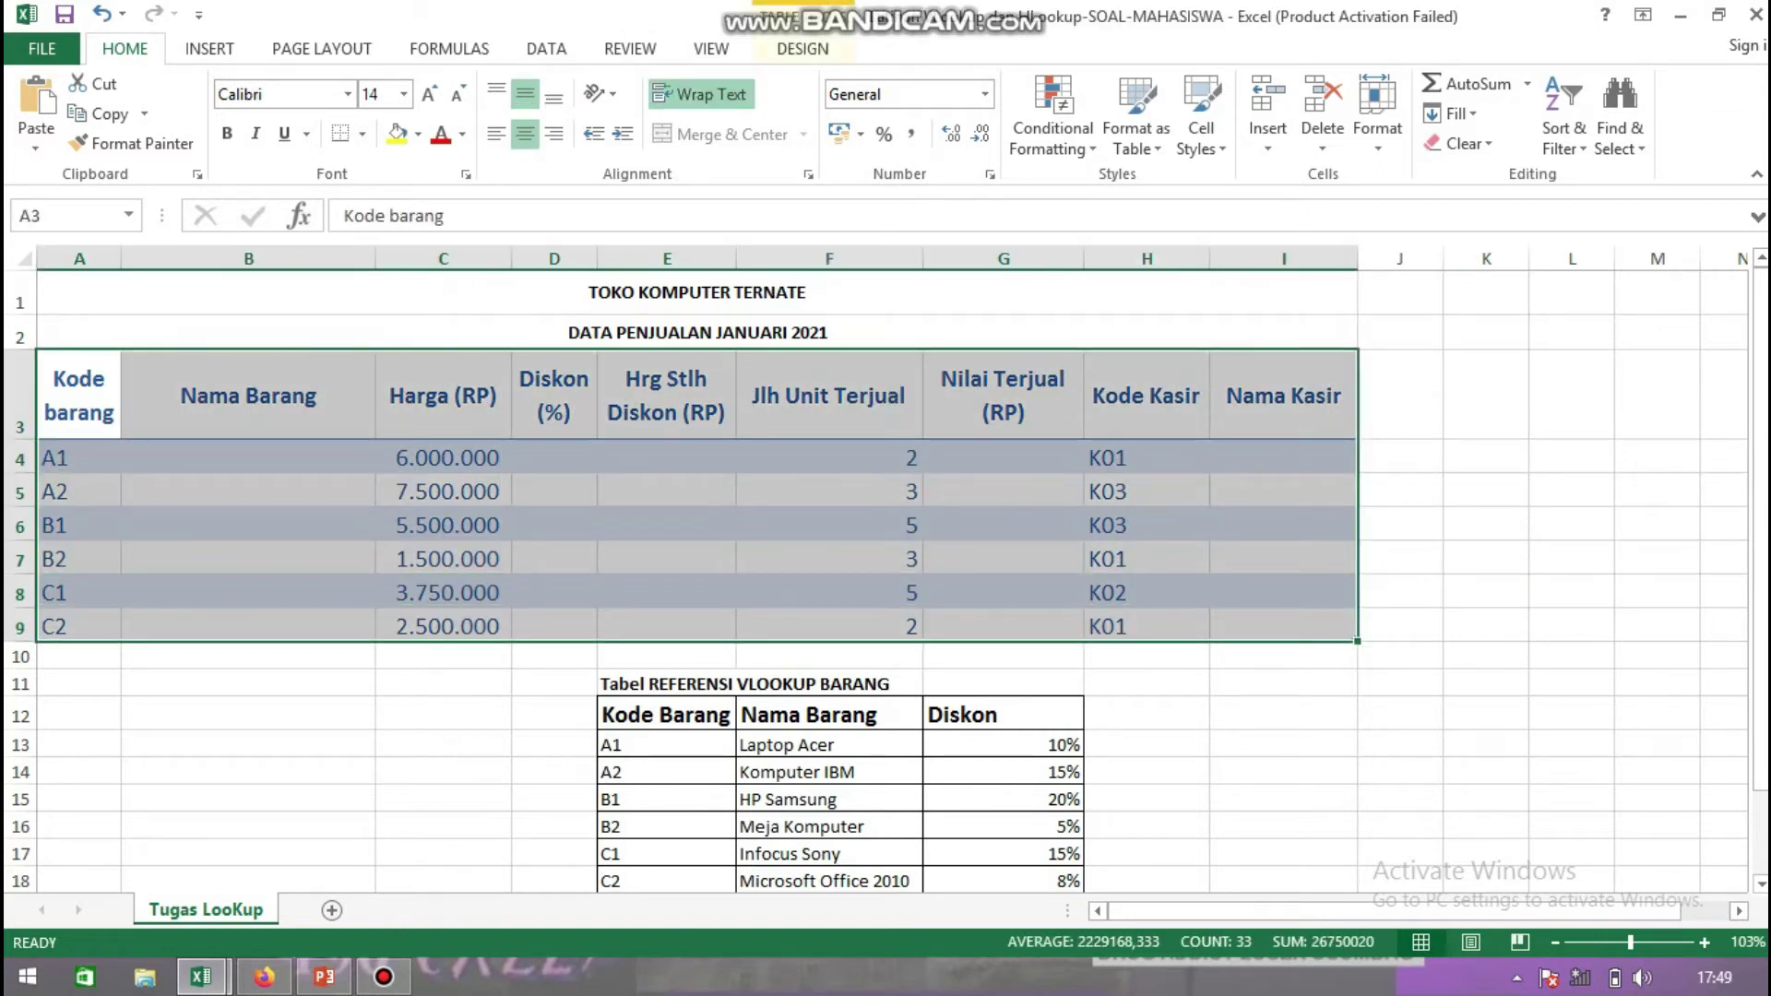
{"action": "left_click", "coordinate": [697, 332]}
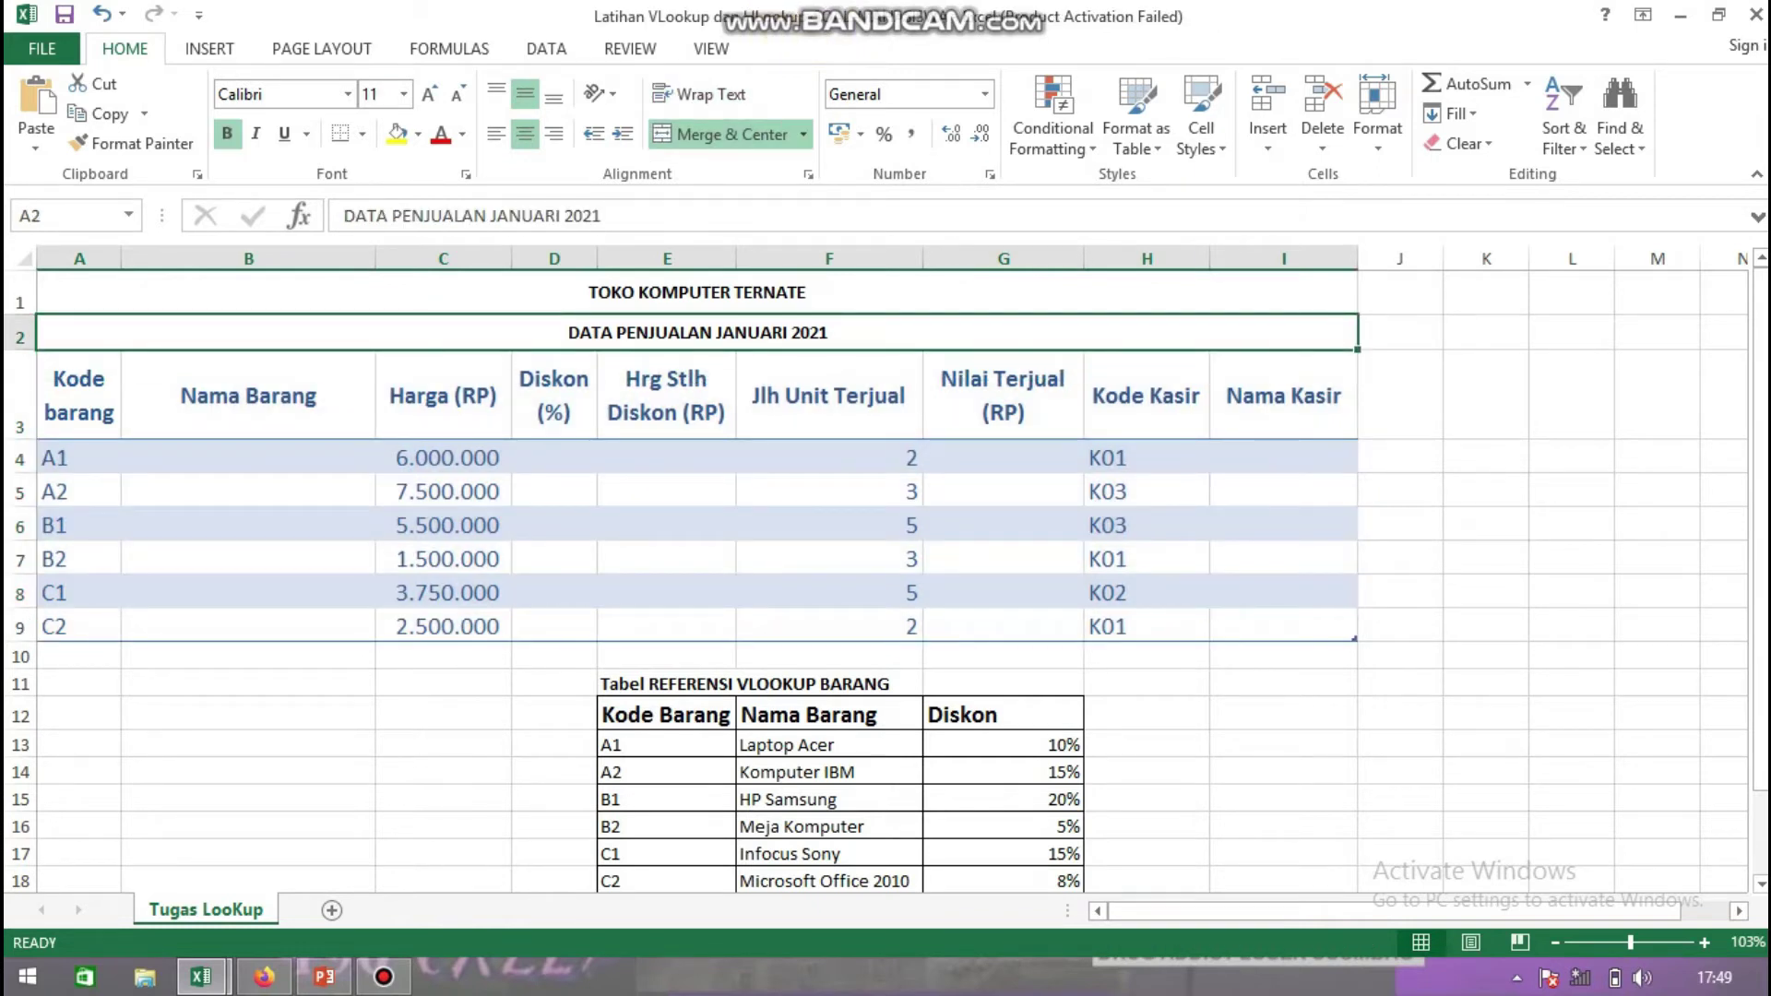
{"action": "left_click", "coordinate": [698, 292]}
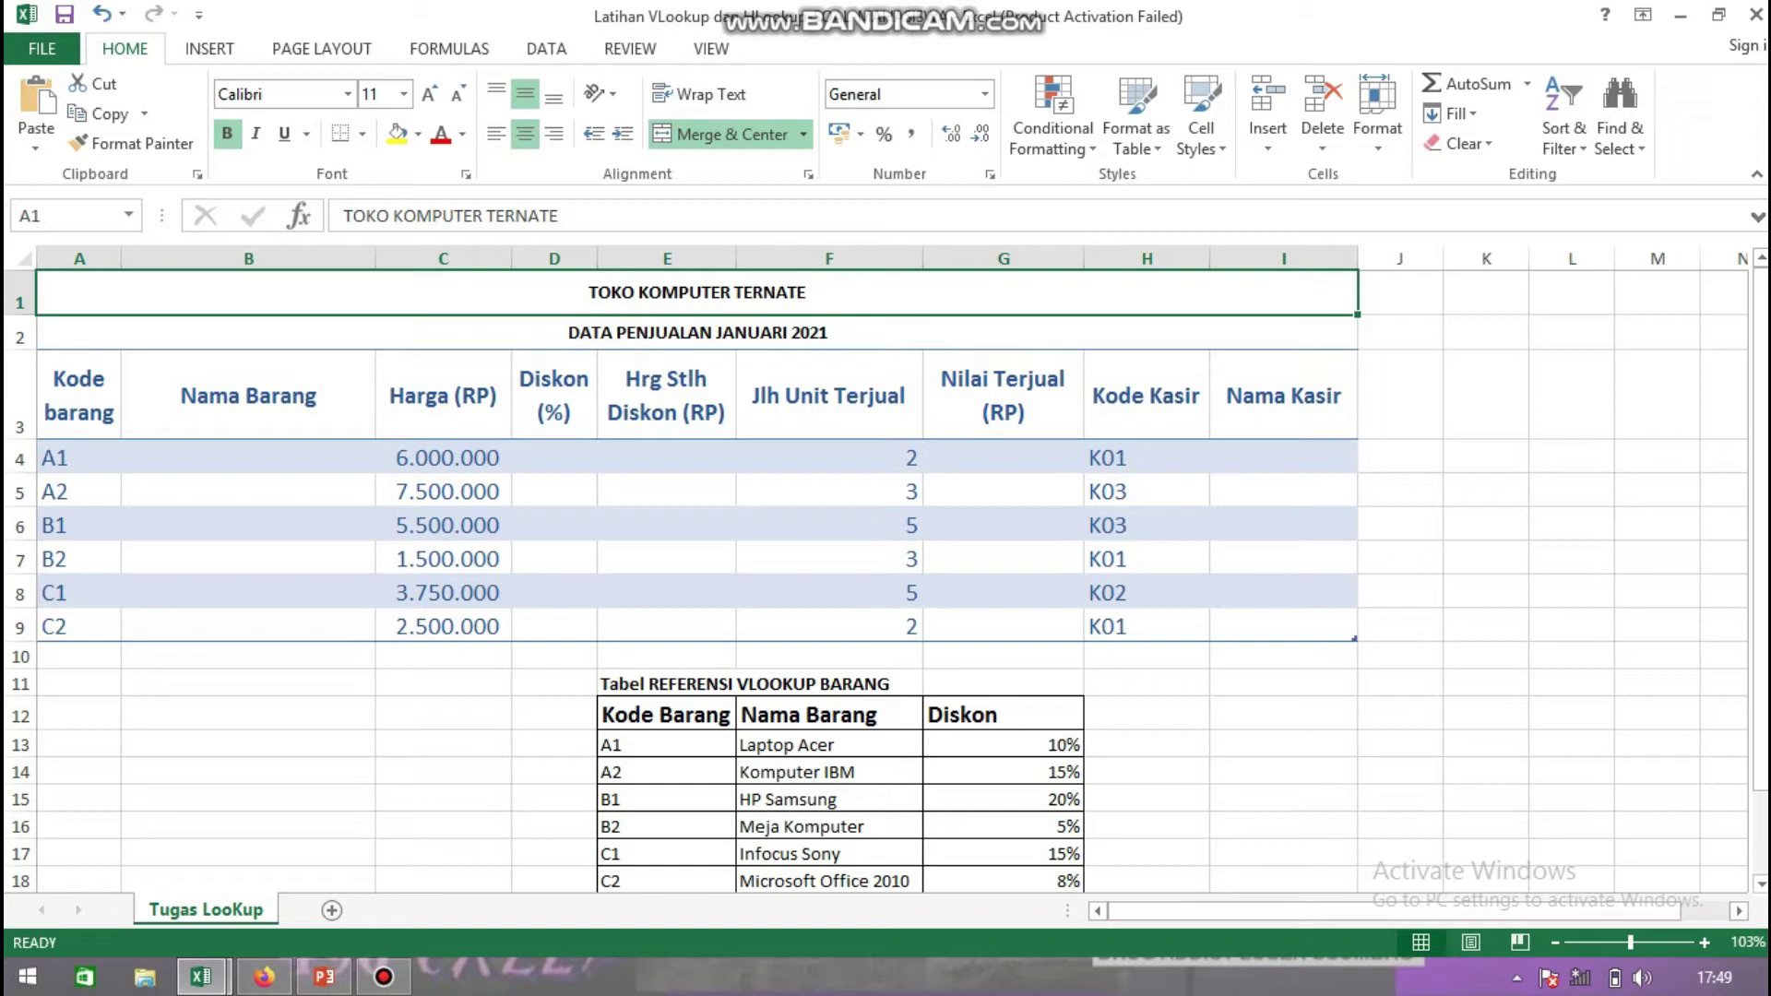
{"action": "left_click_drag", "start_coordinate": [80, 406], "coordinate": [79, 627]}
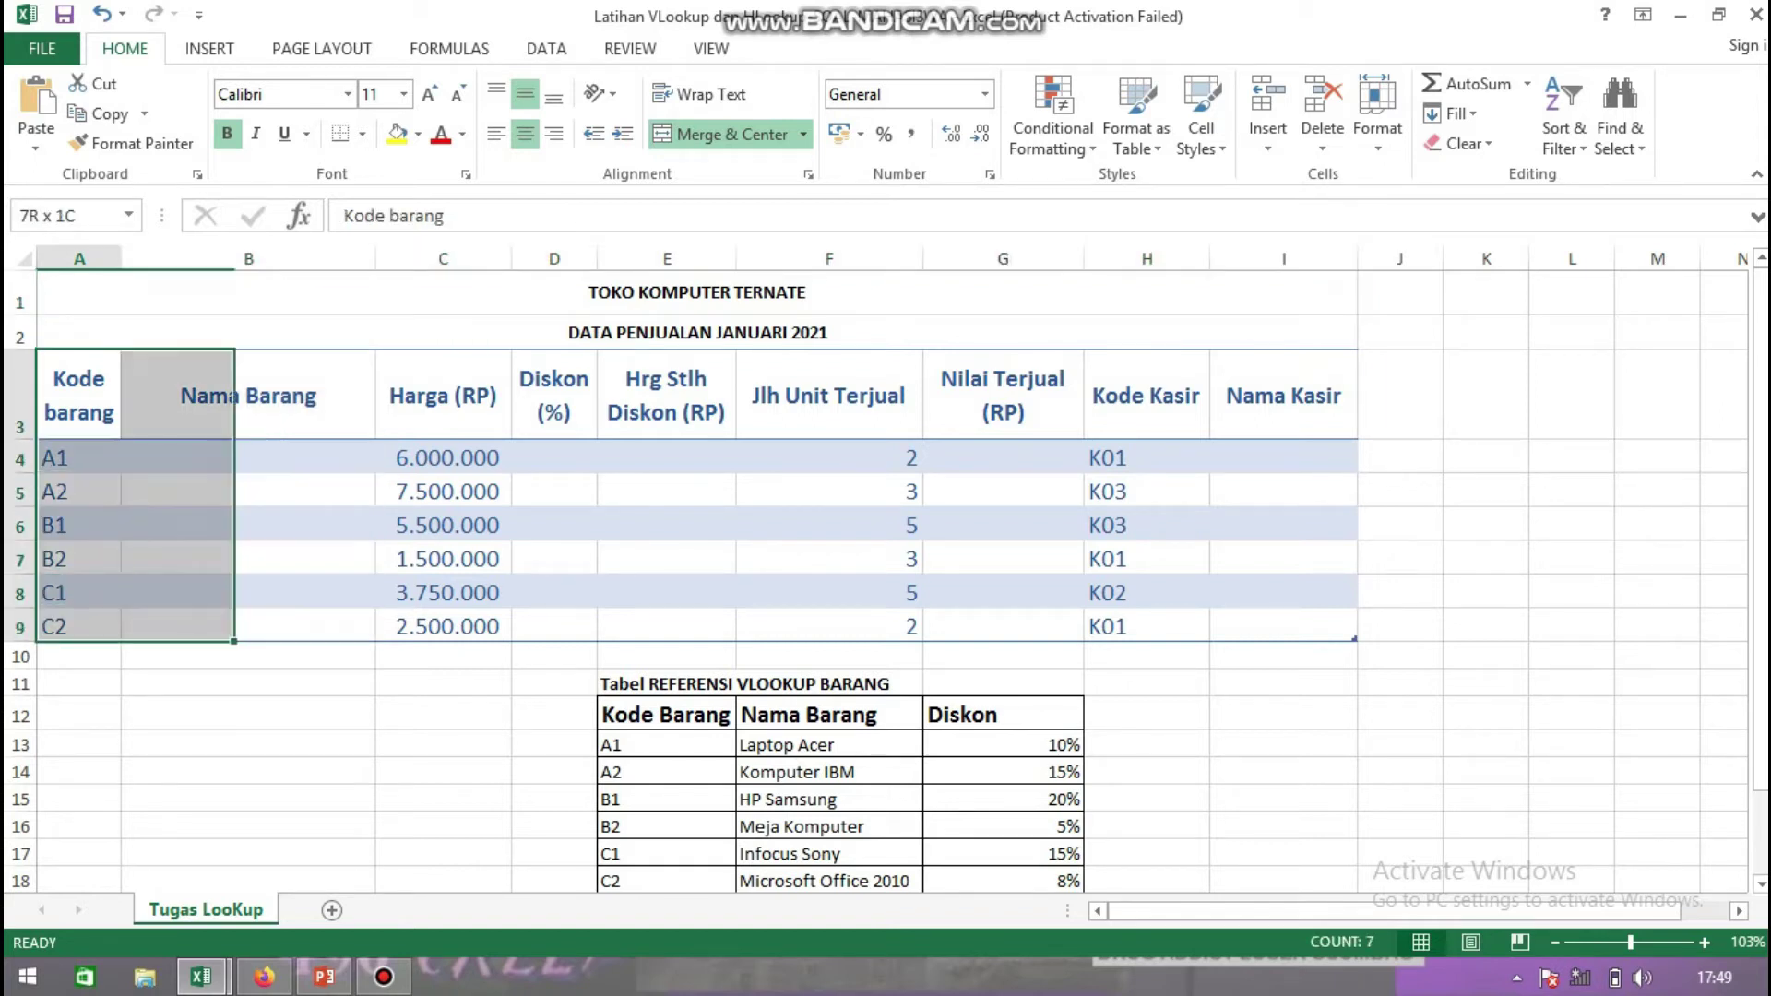
{"action": "left_click", "coordinate": [248, 396]}
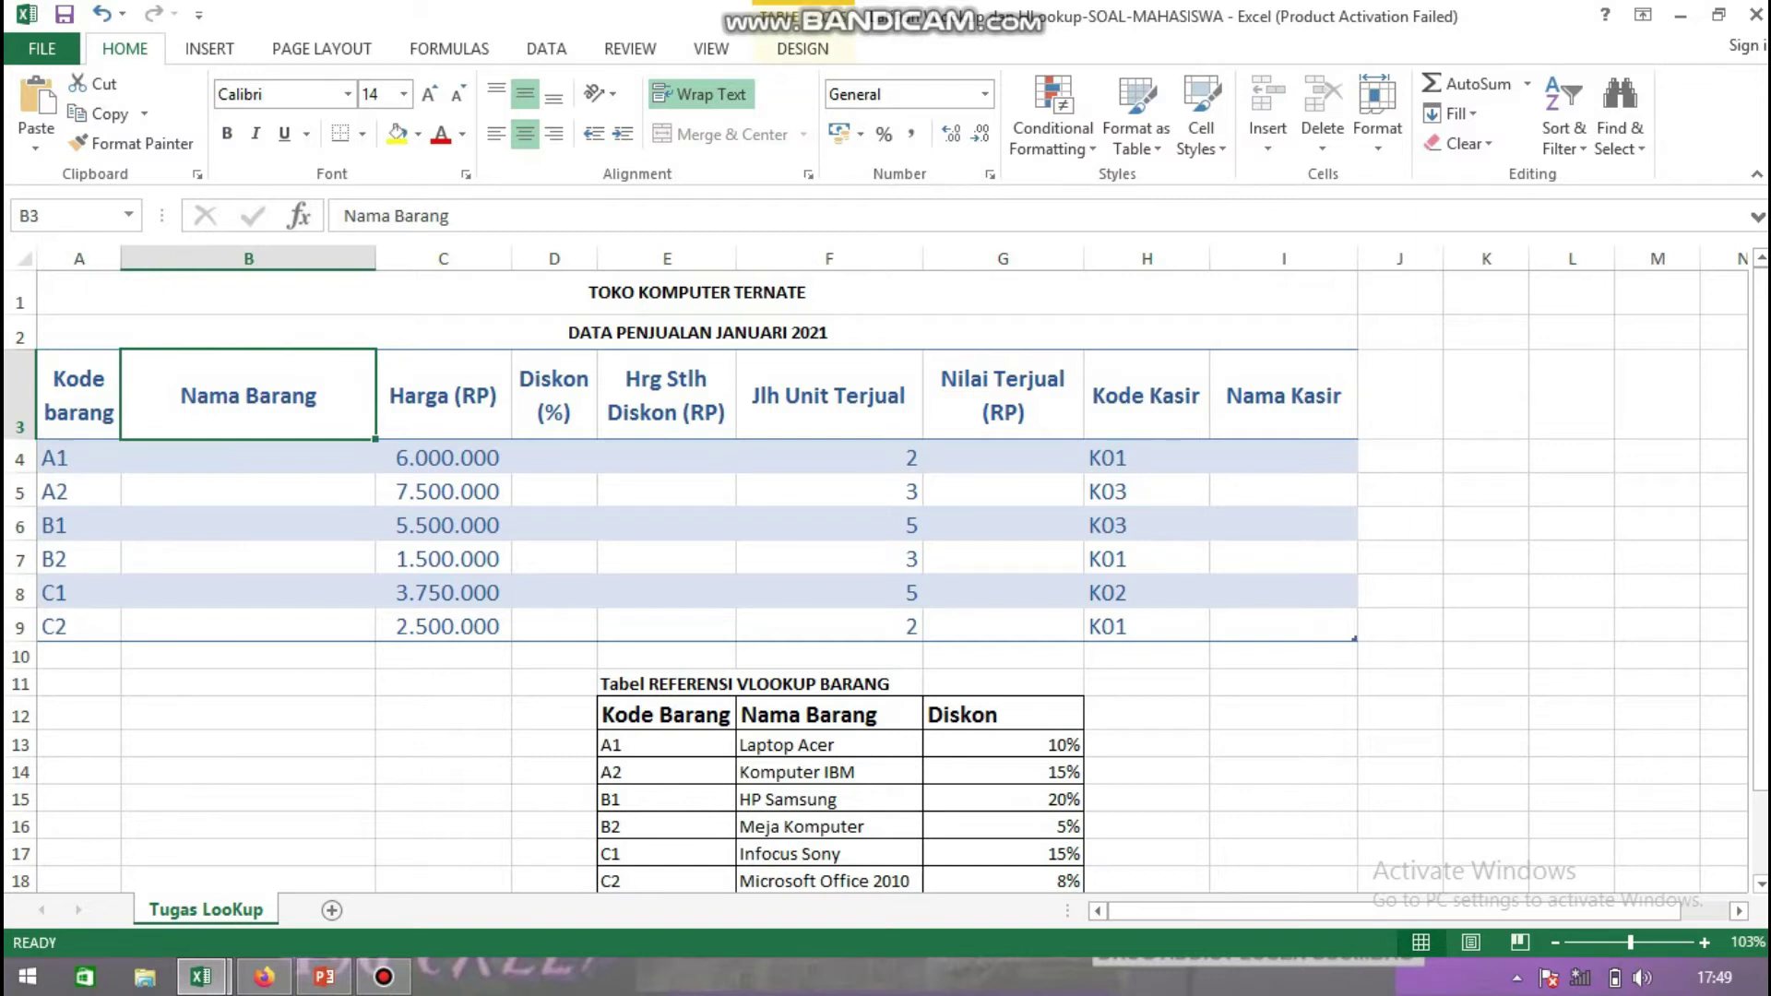
{"action": "left_click", "coordinate": [666, 683]}
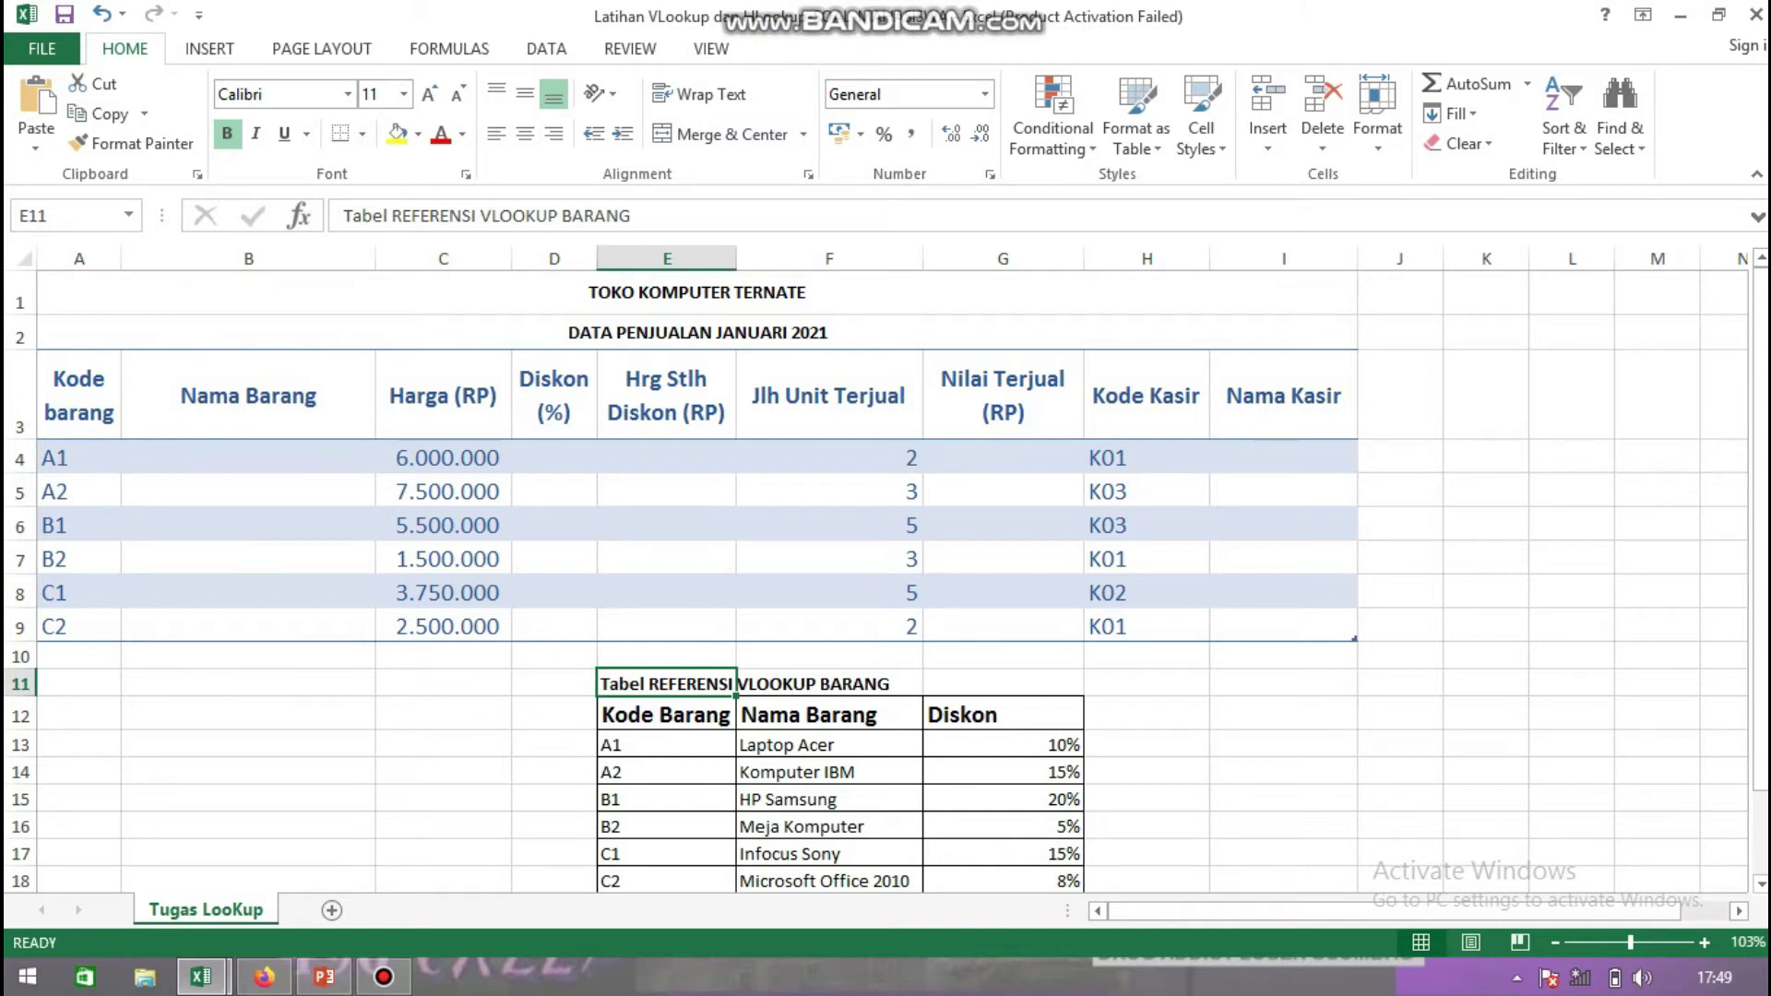
{"action": "left_click", "coordinate": [442, 395]}
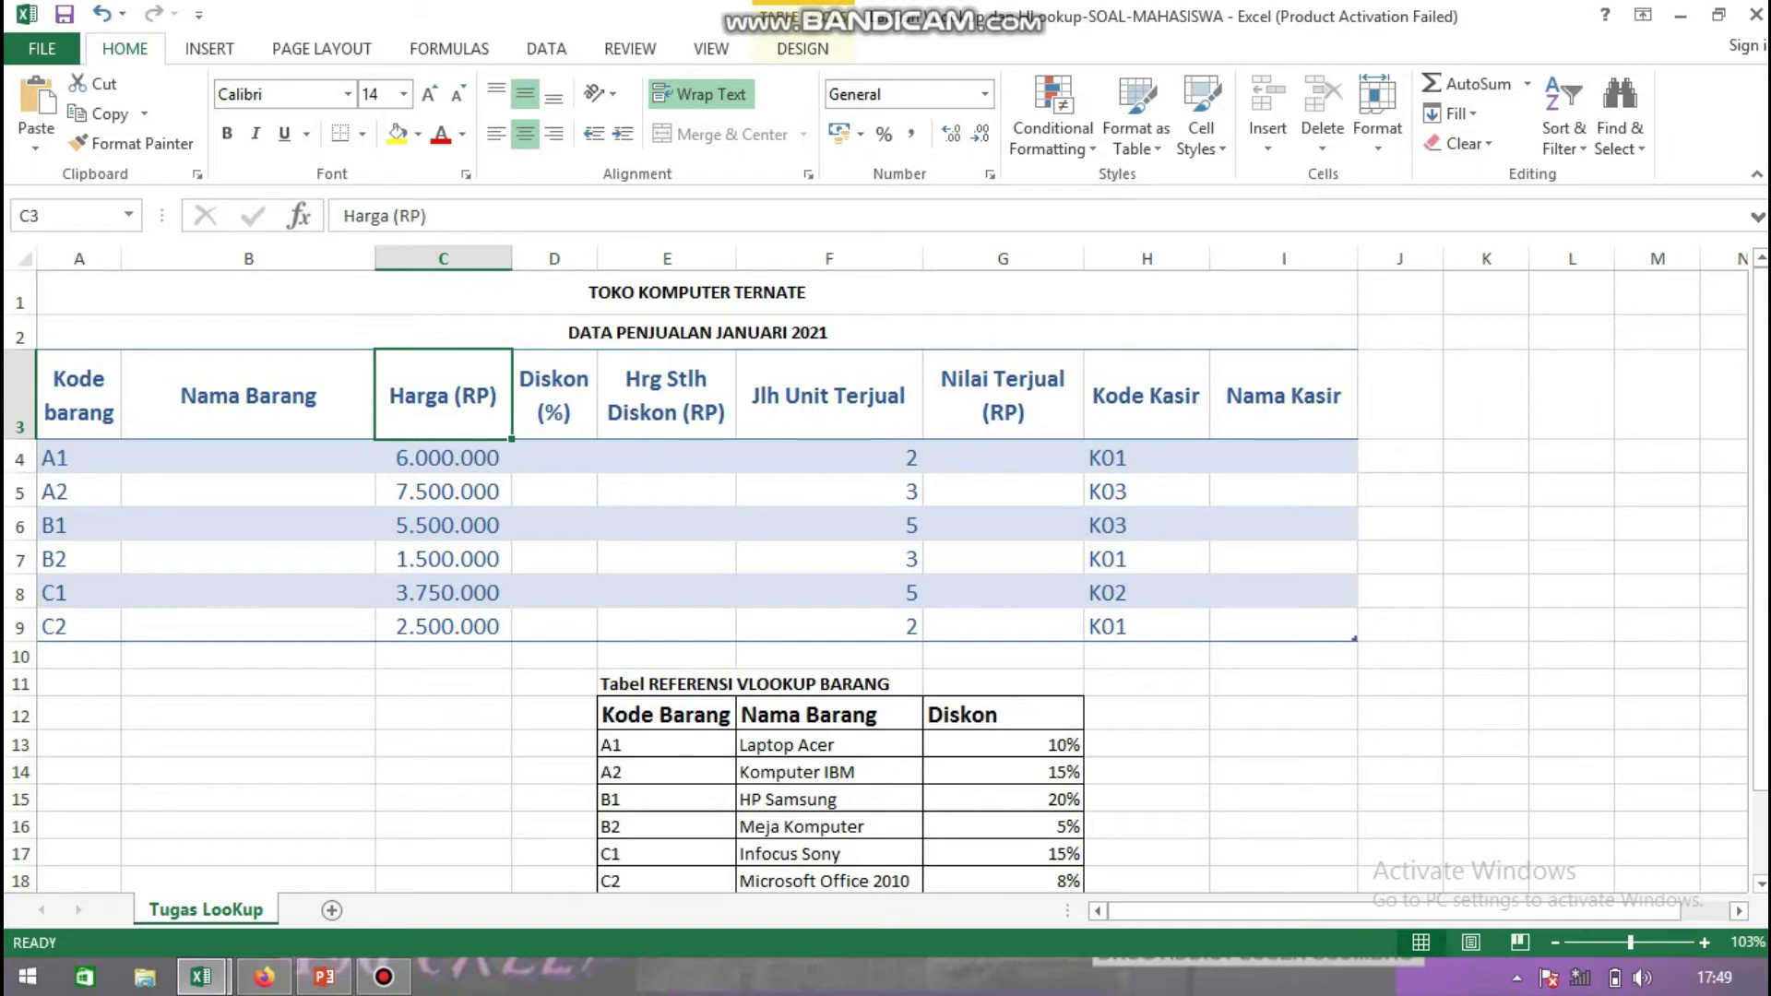
{"action": "left_click", "coordinate": [553, 395]}
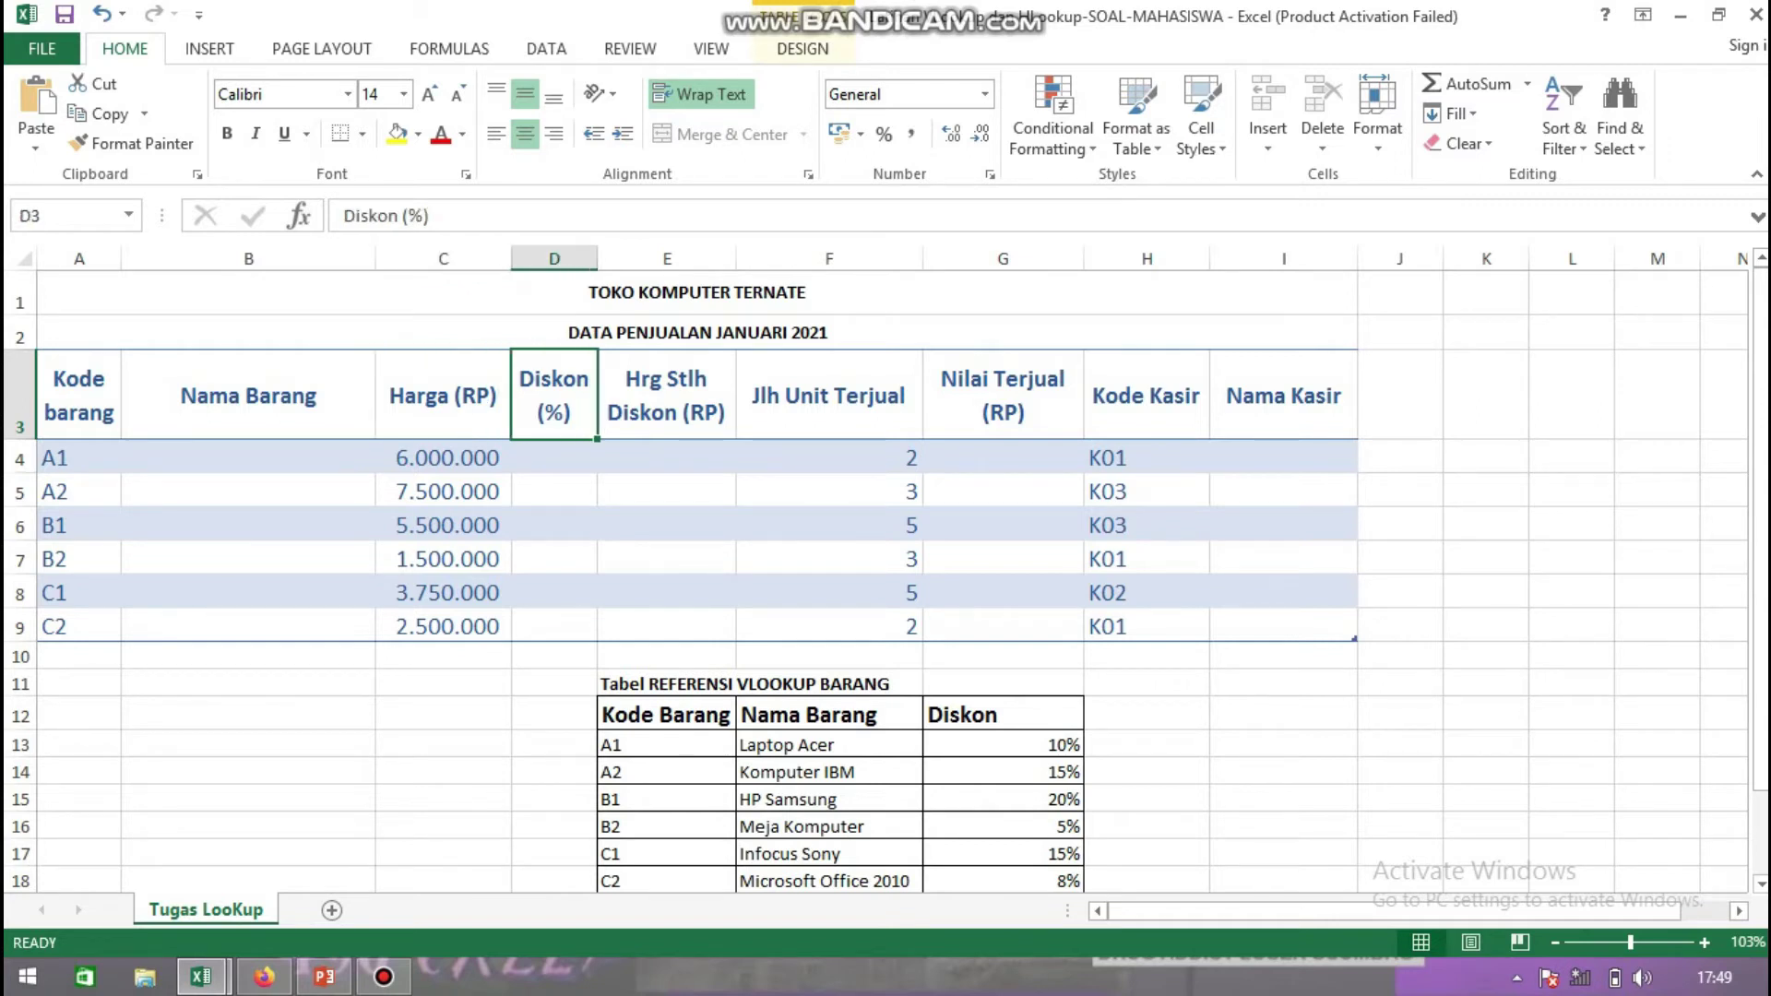
{"action": "left_click", "coordinate": [666, 394]}
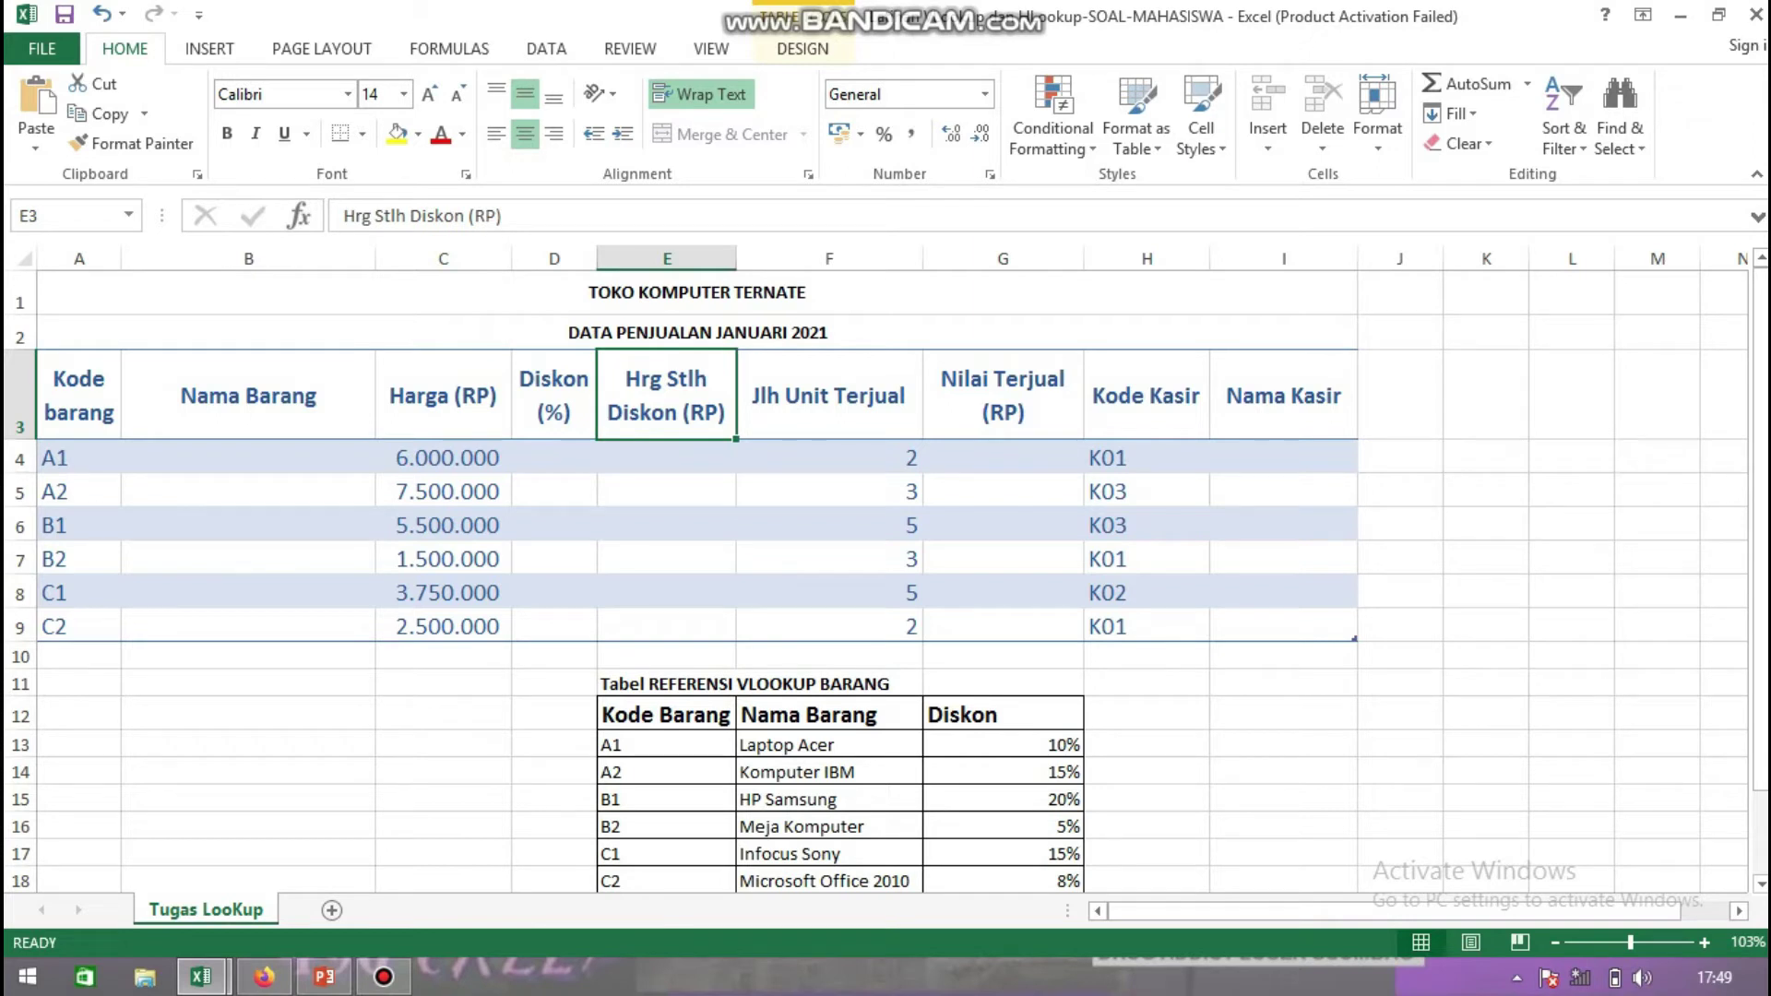
{"action": "left_click_drag", "start_coordinate": [829, 457], "coordinate": [828, 627]}
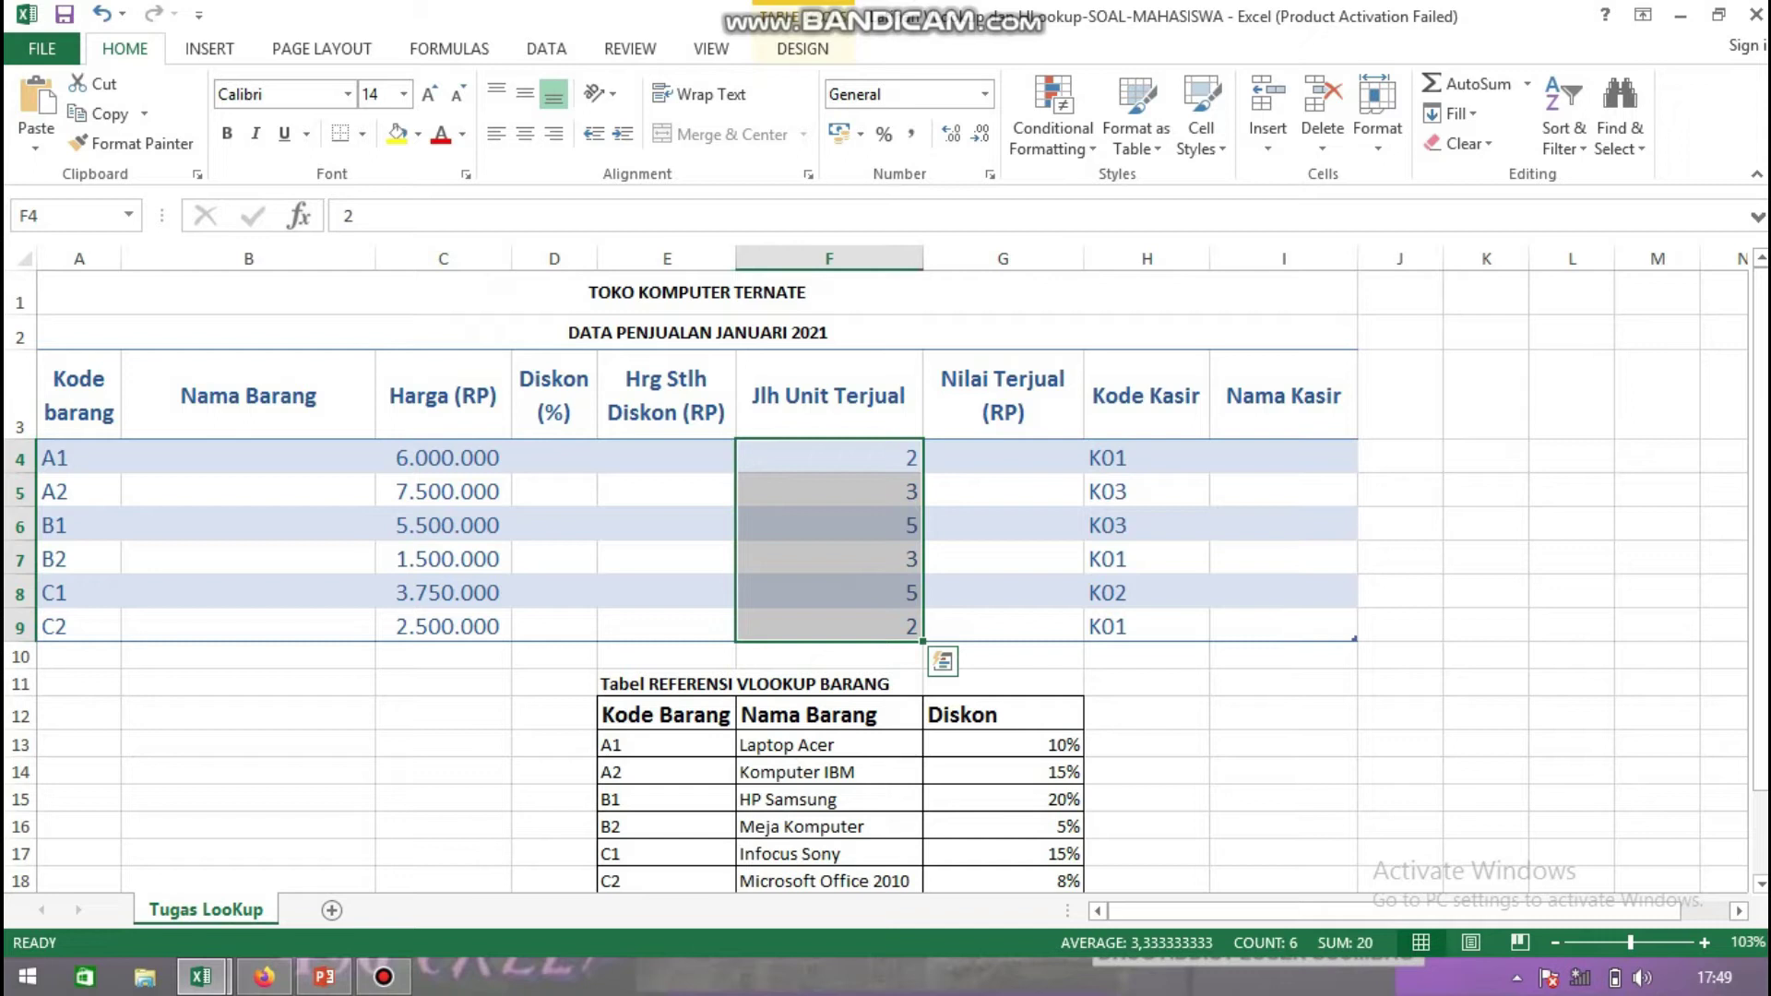
{"action": "left_click", "coordinate": [1003, 394]}
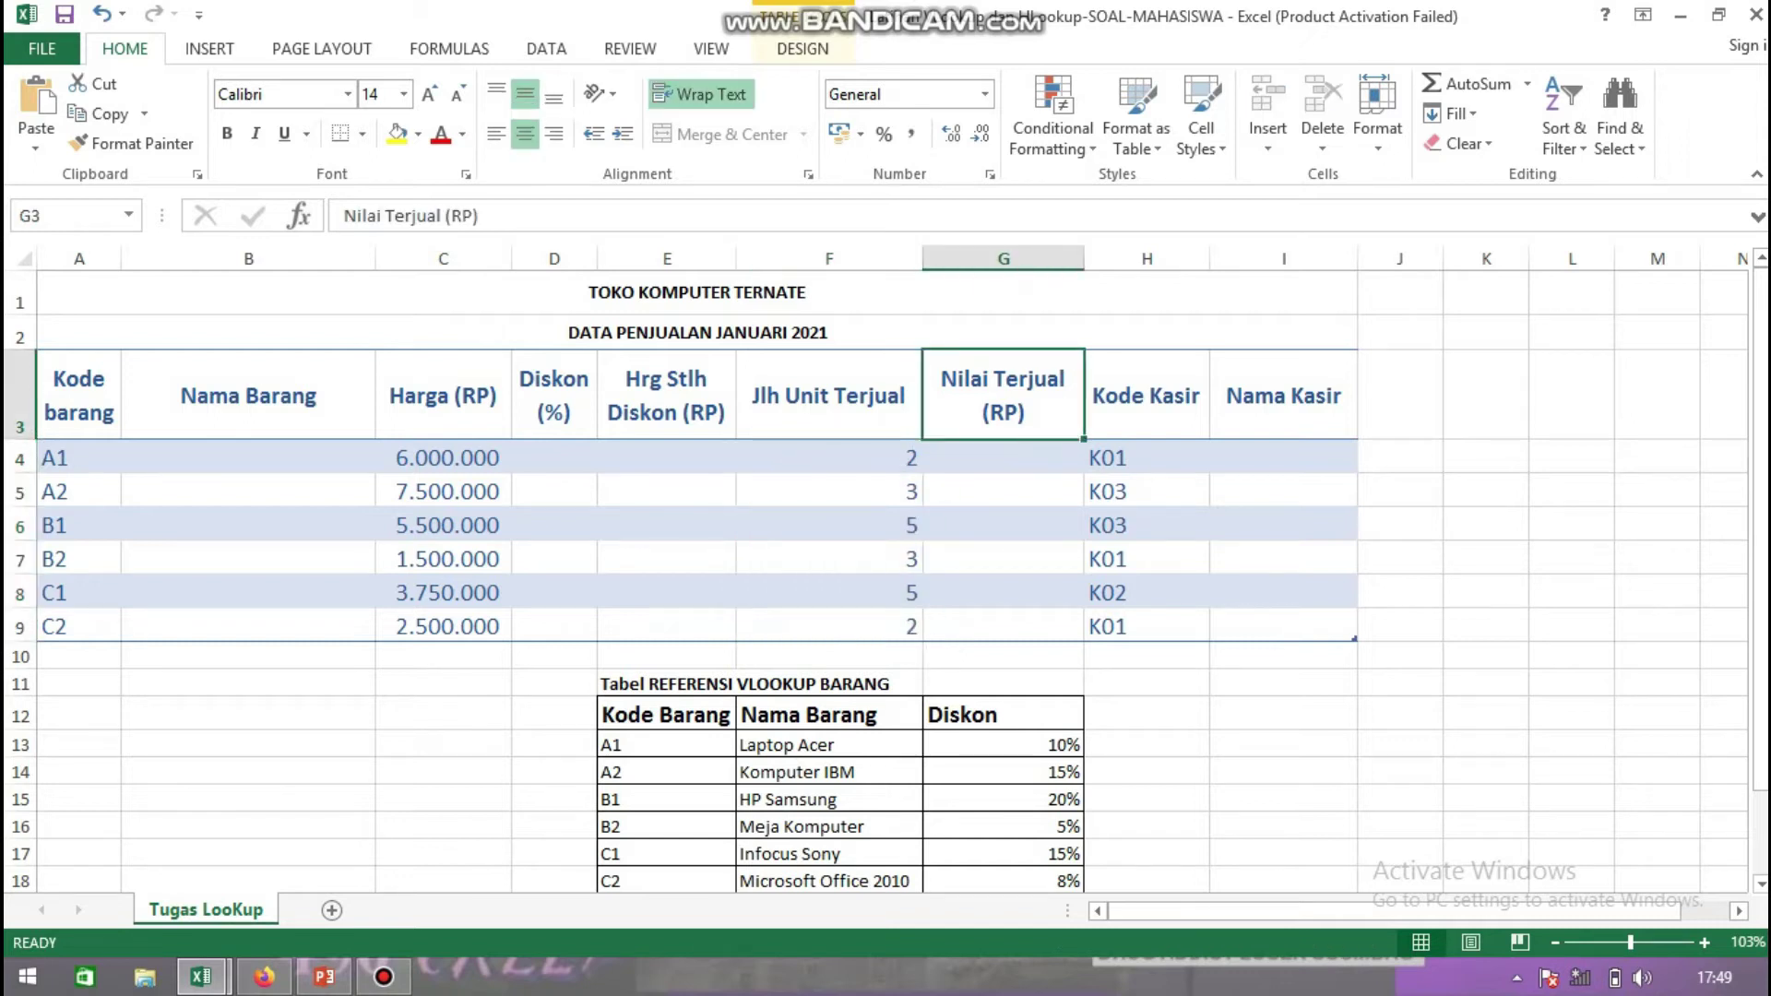
{"action": "left_click", "coordinate": [1146, 395]}
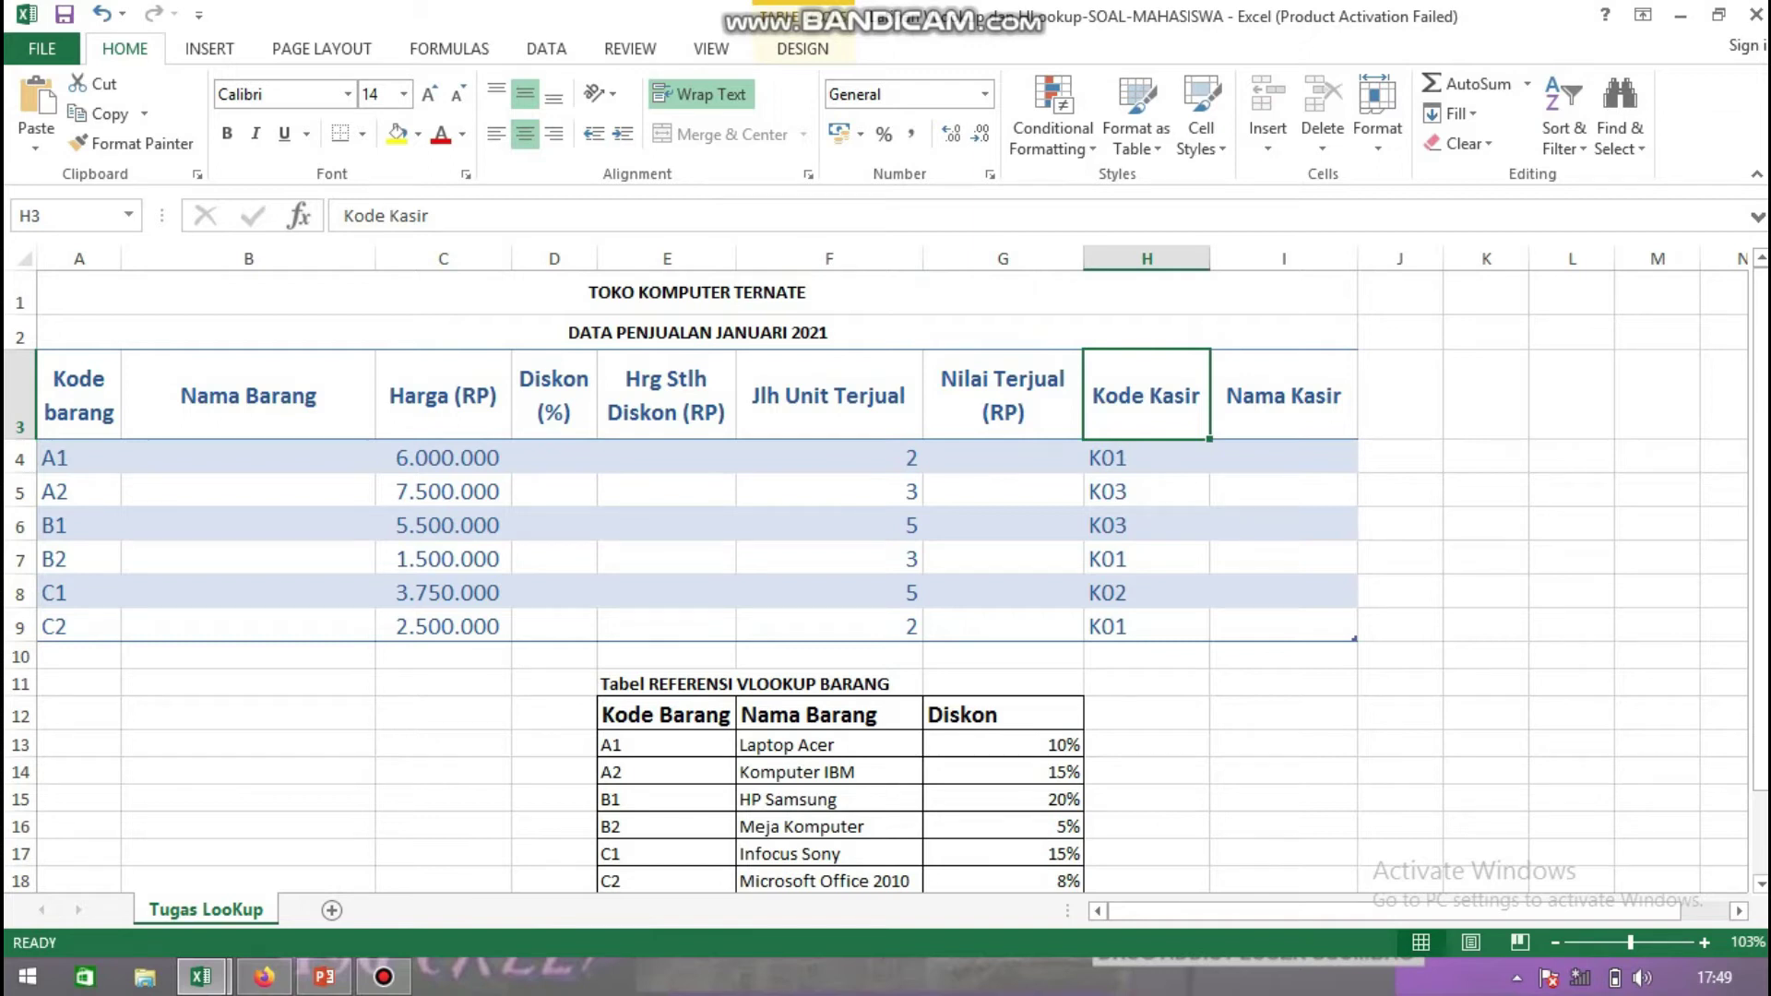
{"action": "left_click", "coordinate": [1283, 395]}
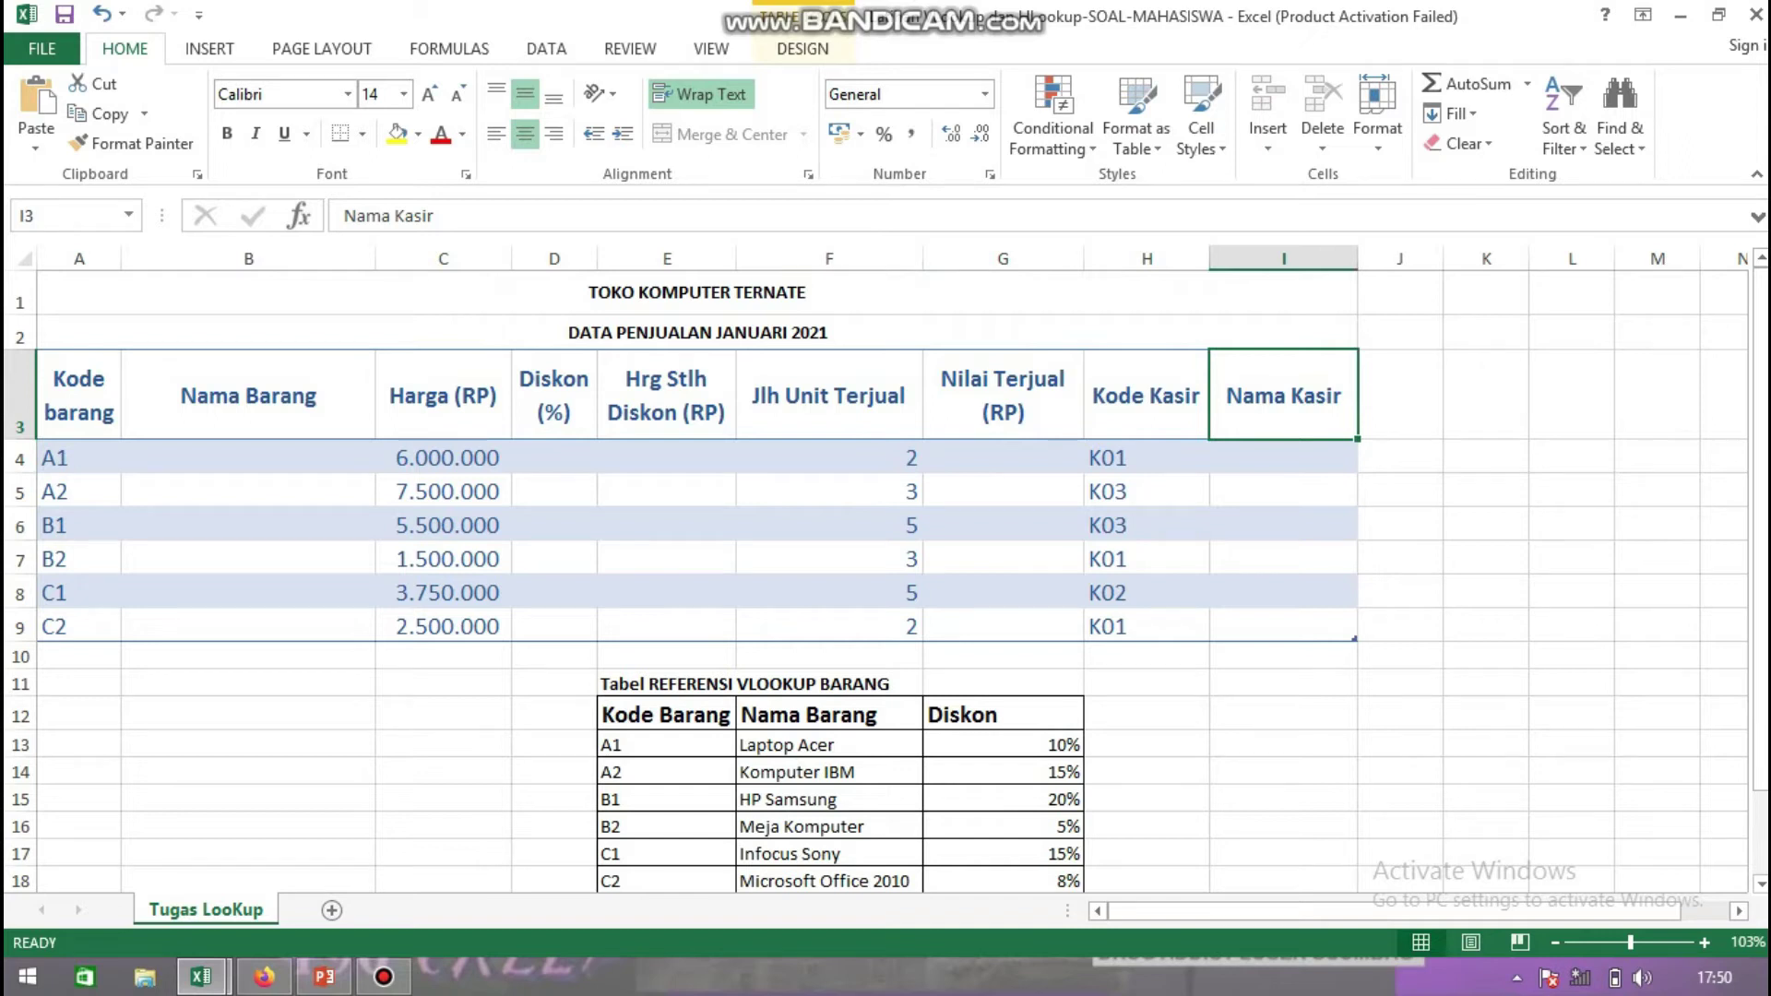
{"action": "left_click_drag", "start_coordinate": [248, 395], "coordinate": [1283, 627]}
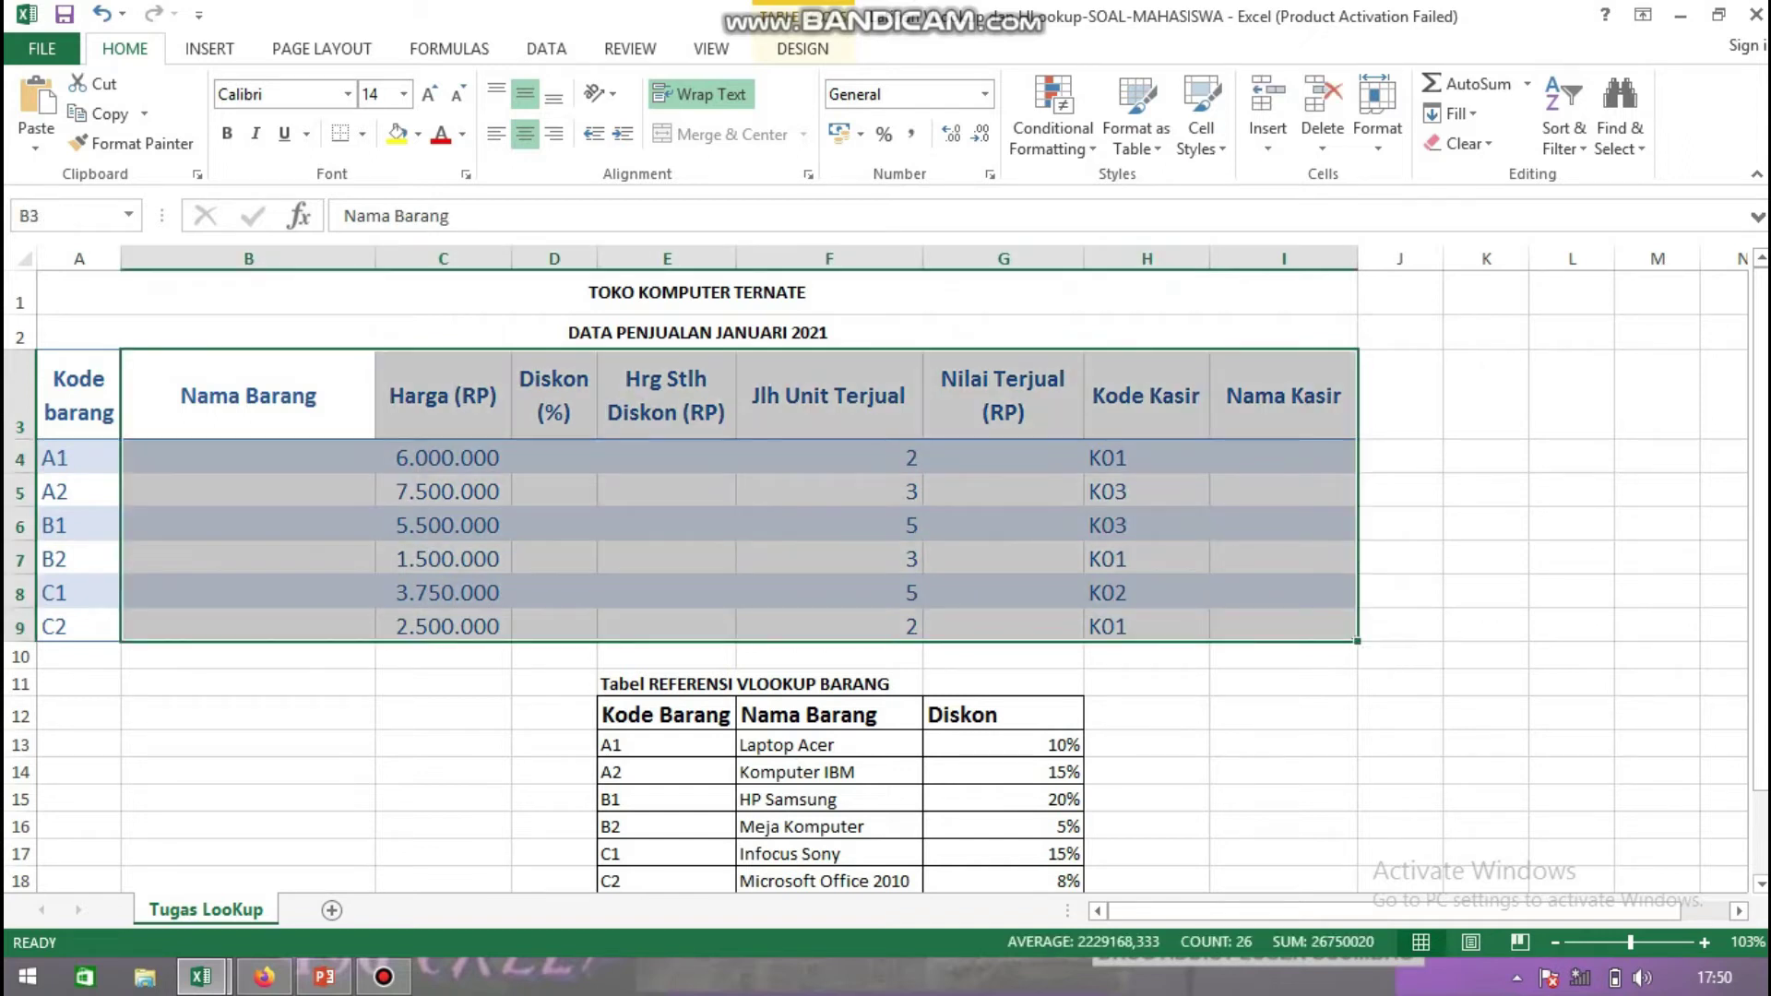
Compare the sales table's Kode barang and Nama Barang columns with the matching columns of the VLOOKUP reference table
{"action": "left_click_drag", "start_coordinate": [666, 715], "coordinate": [1146, 835]}
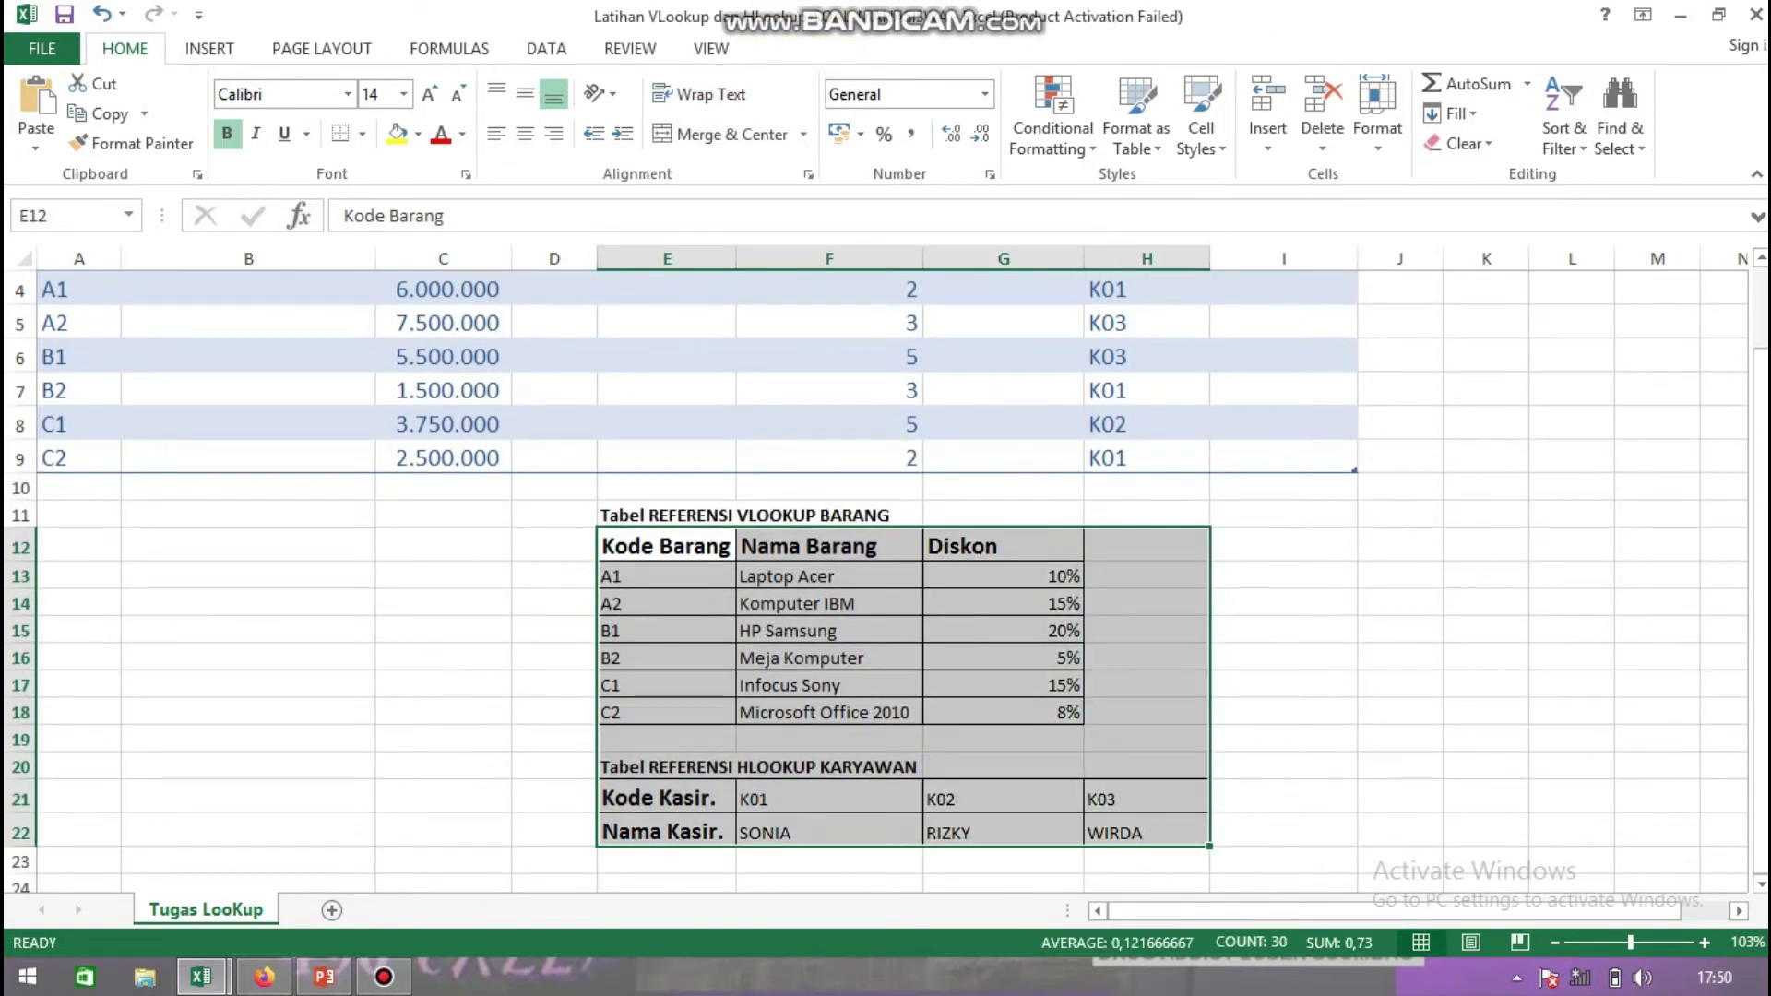
{"action": "left_click", "coordinate": [553, 515]}
{"action": "left_click_drag", "start_coordinate": [1758, 516], "coordinate": [1759, 436]}
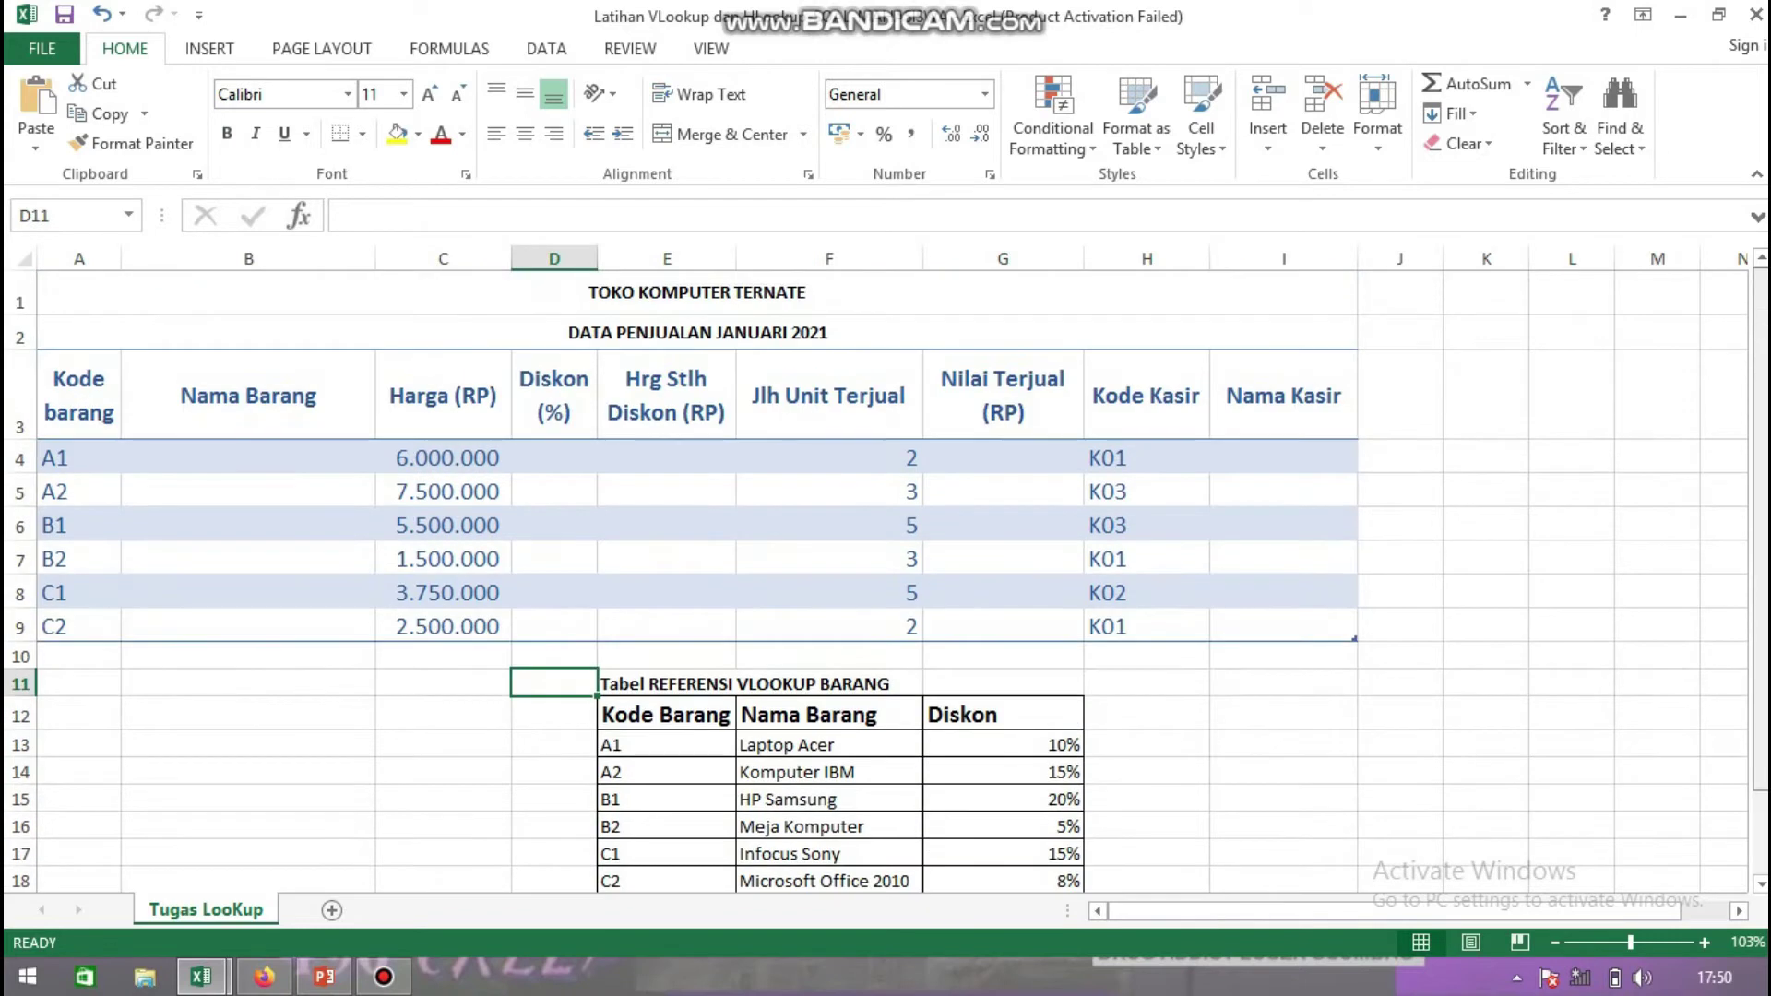
{"action": "left_click", "coordinate": [247, 395]}
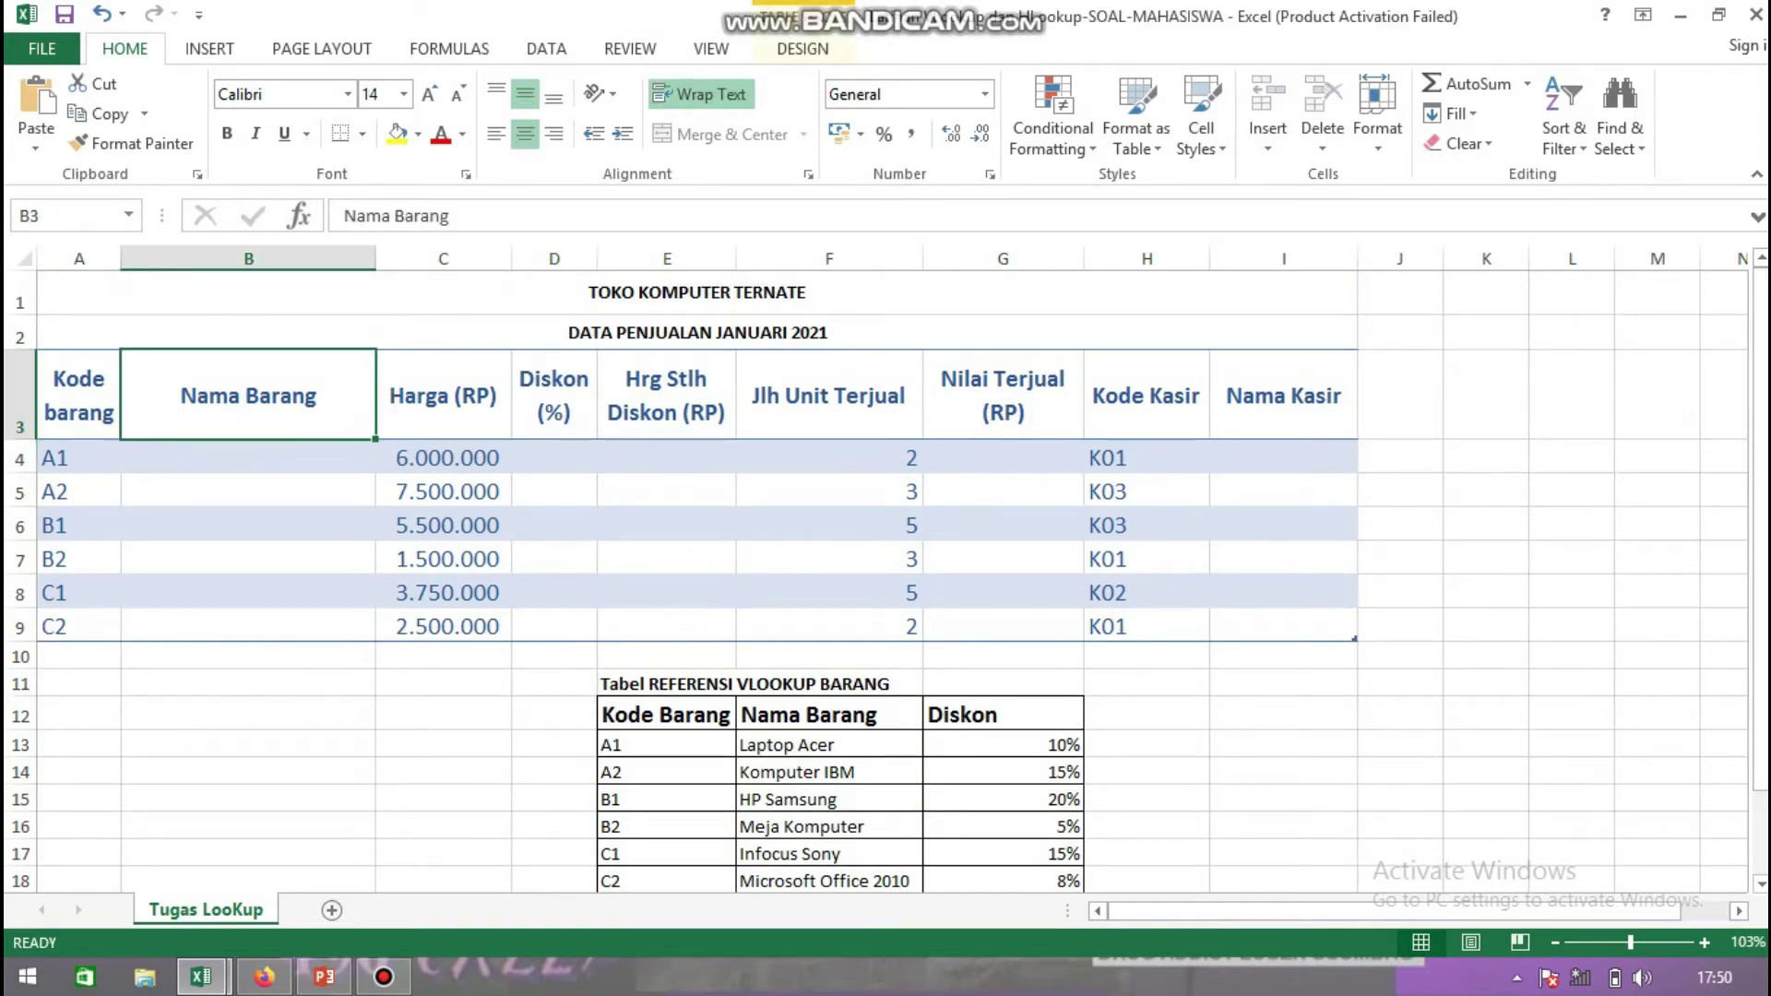
{"action": "left_click_drag", "start_coordinate": [78, 395], "coordinate": [79, 627]}
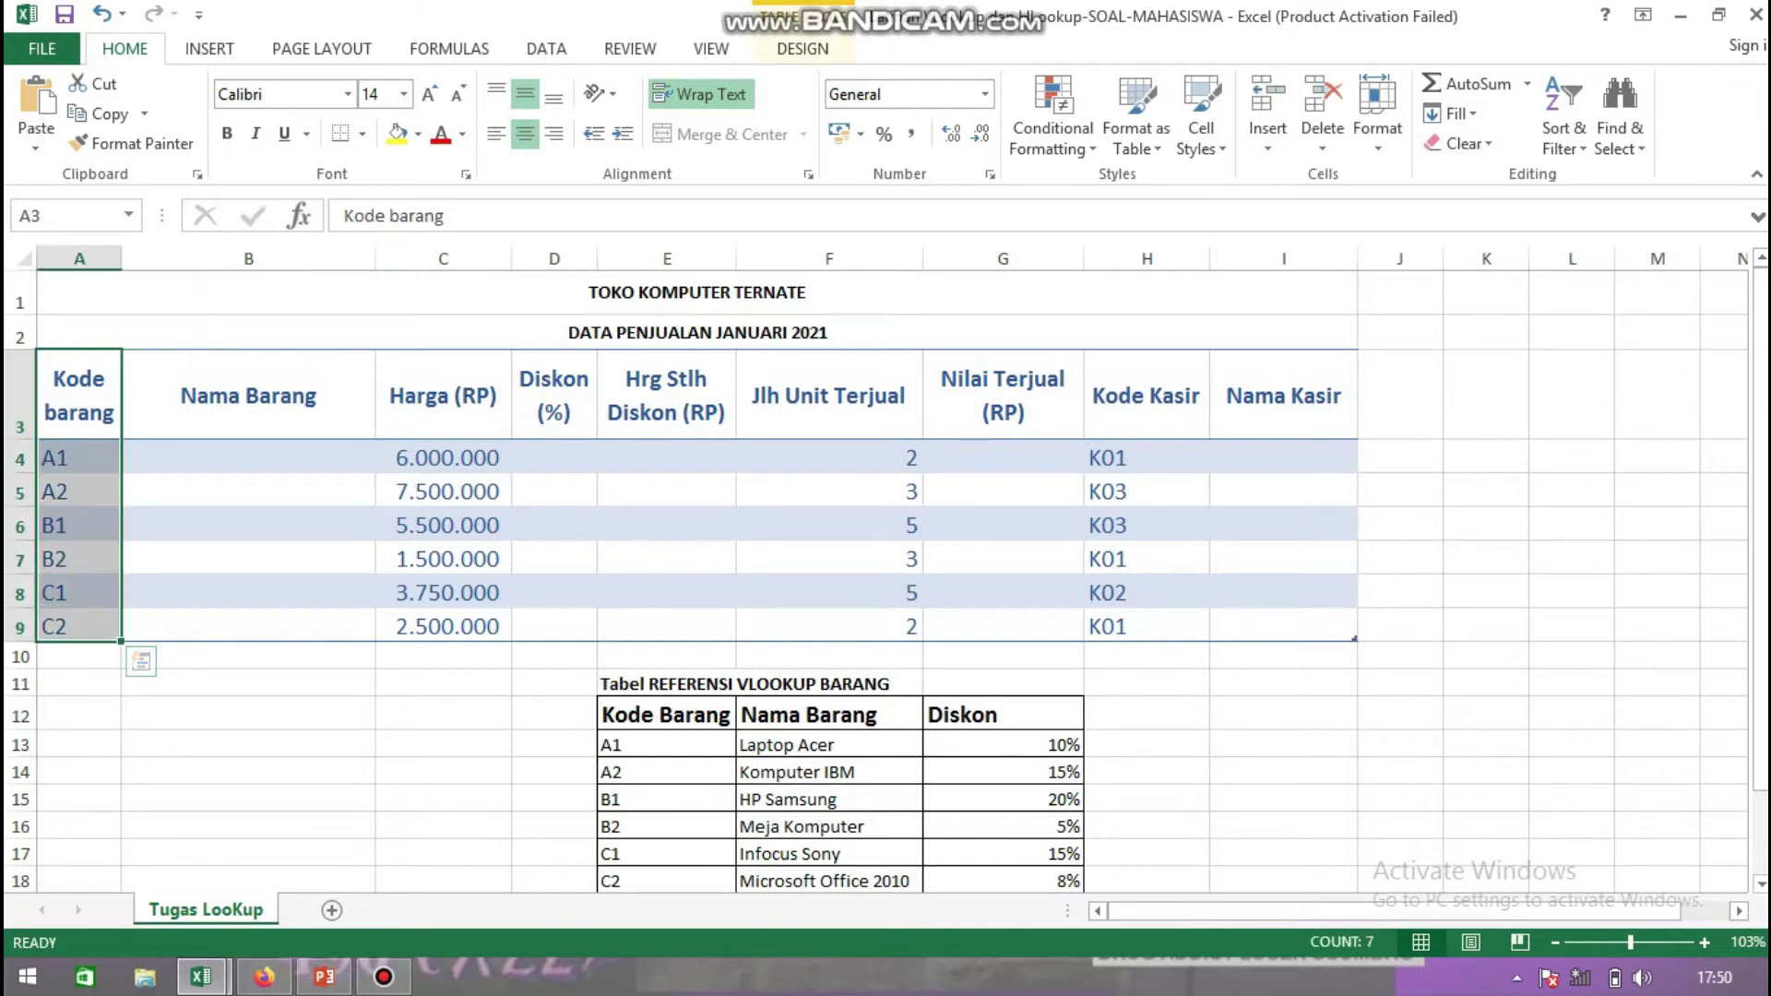
{"action": "left_click", "coordinate": [325, 395]}
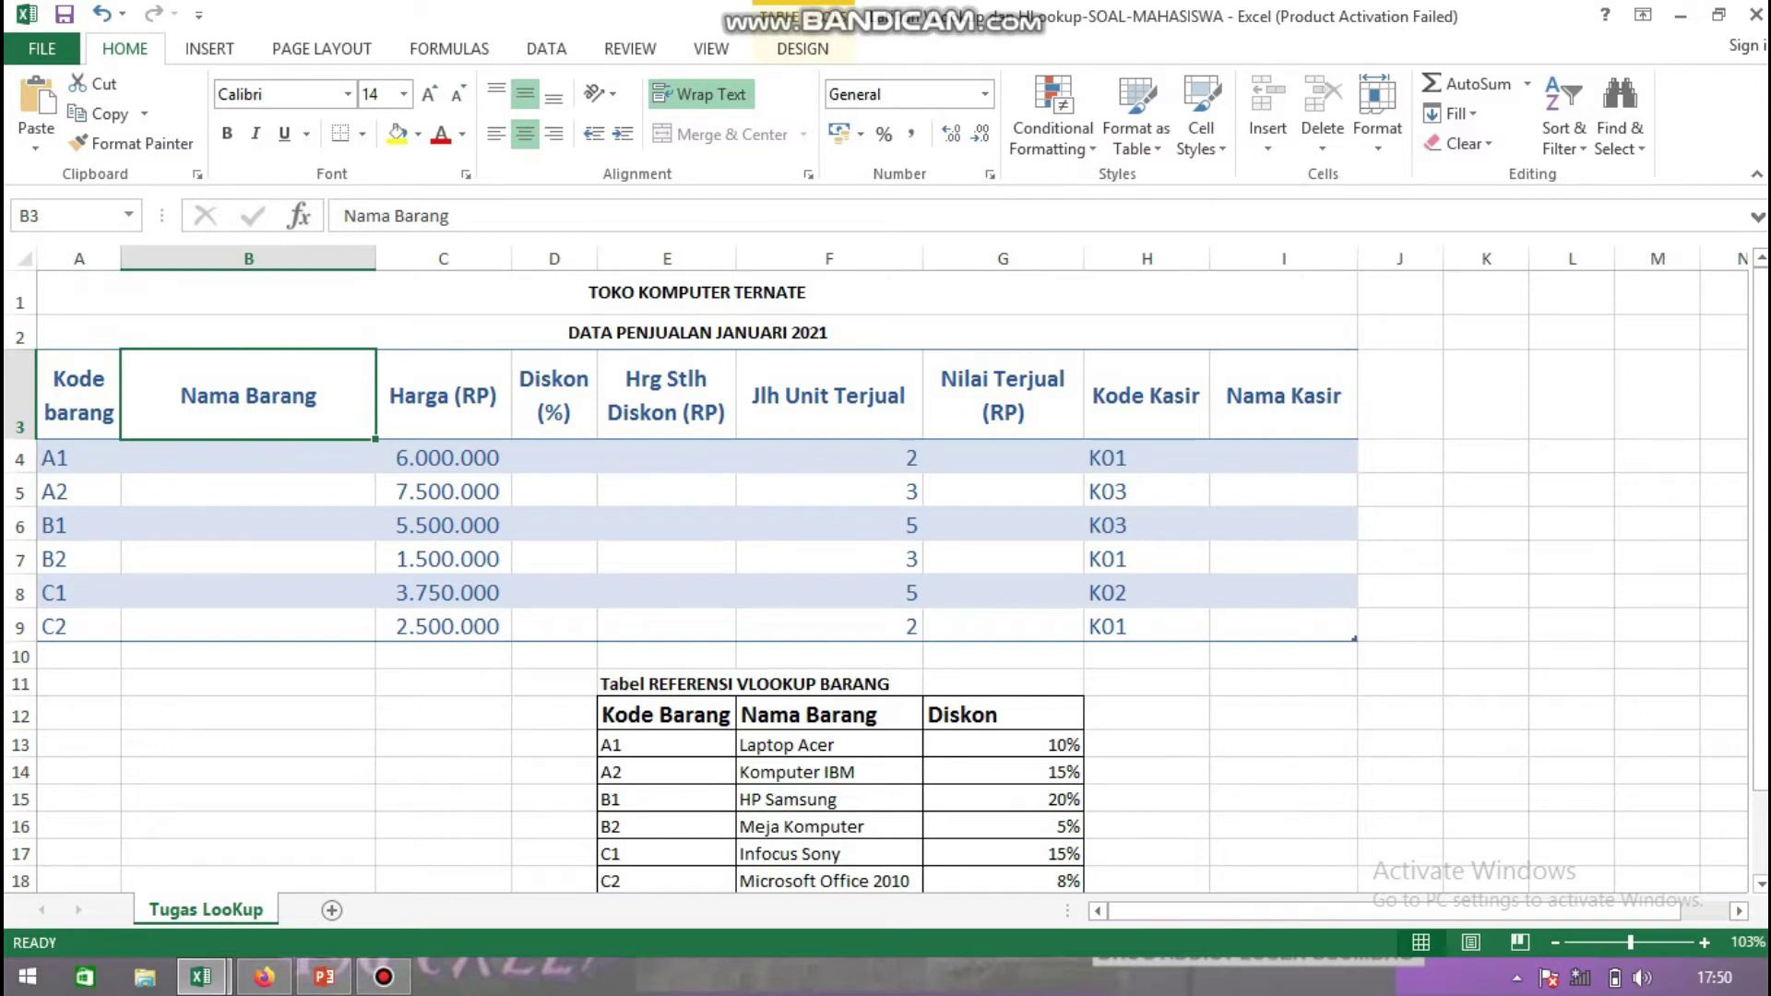
{"action": "left_click", "coordinate": [665, 683]}
{"action": "left_click", "coordinate": [666, 714]}
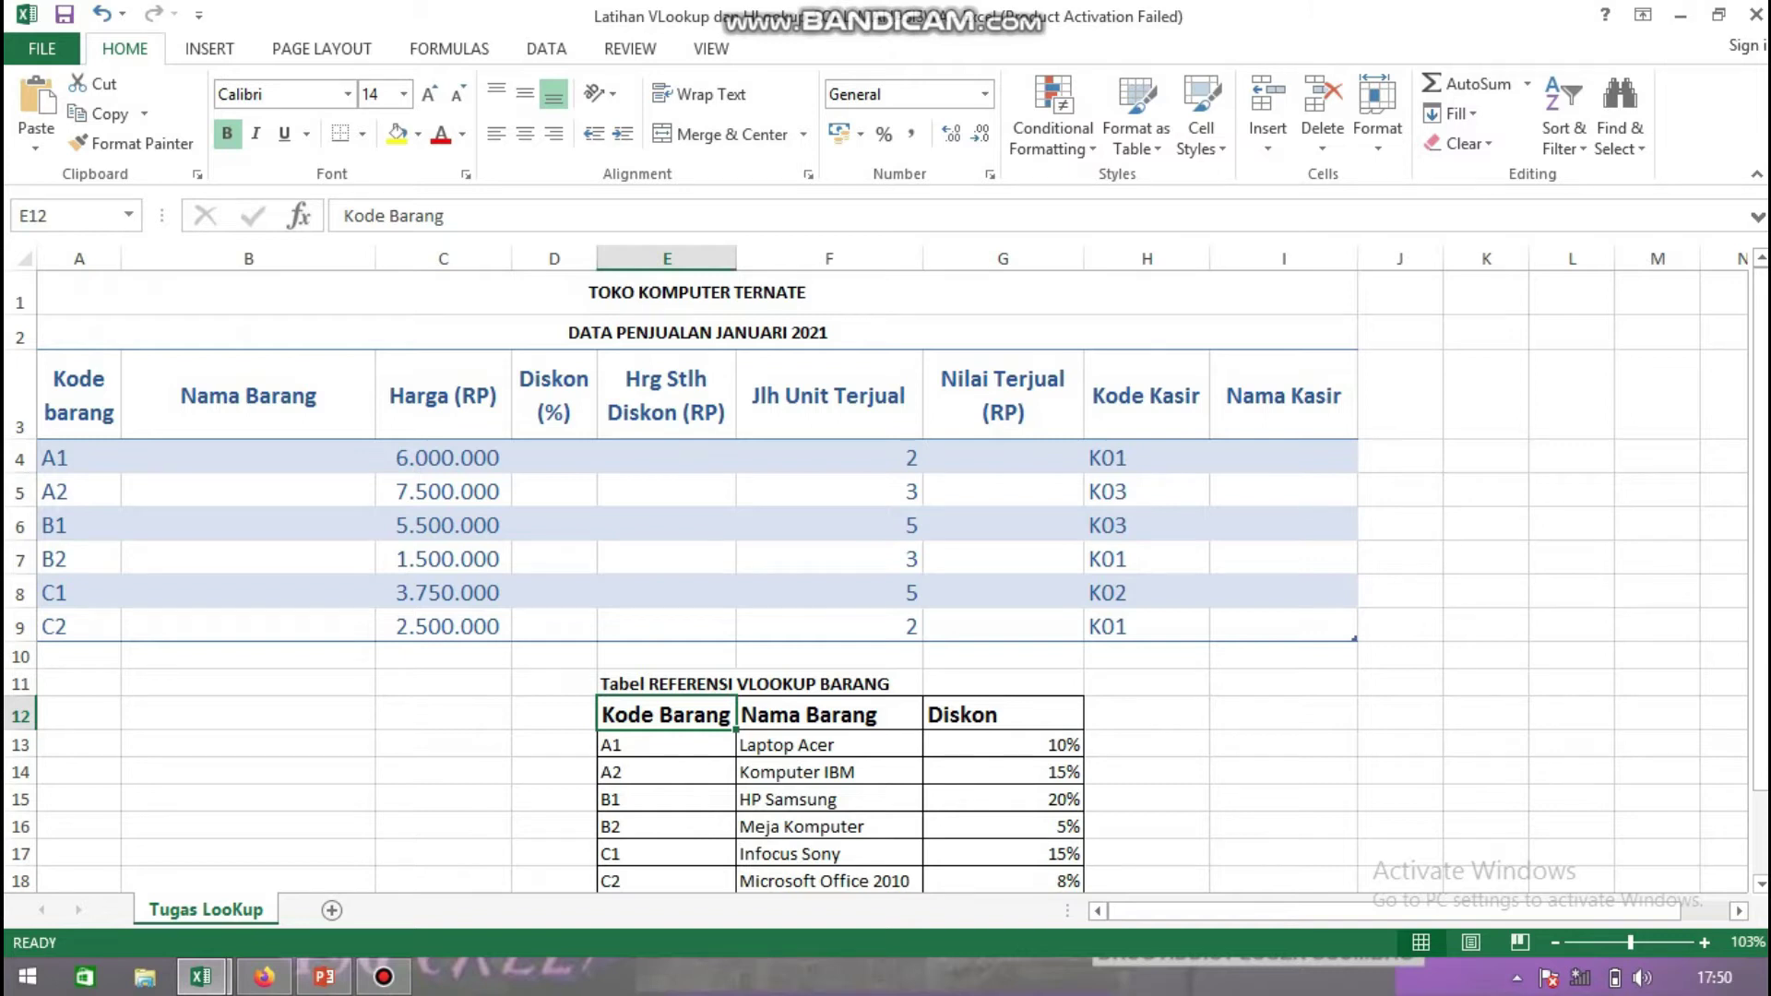
{"action": "left_click", "coordinate": [78, 395]}
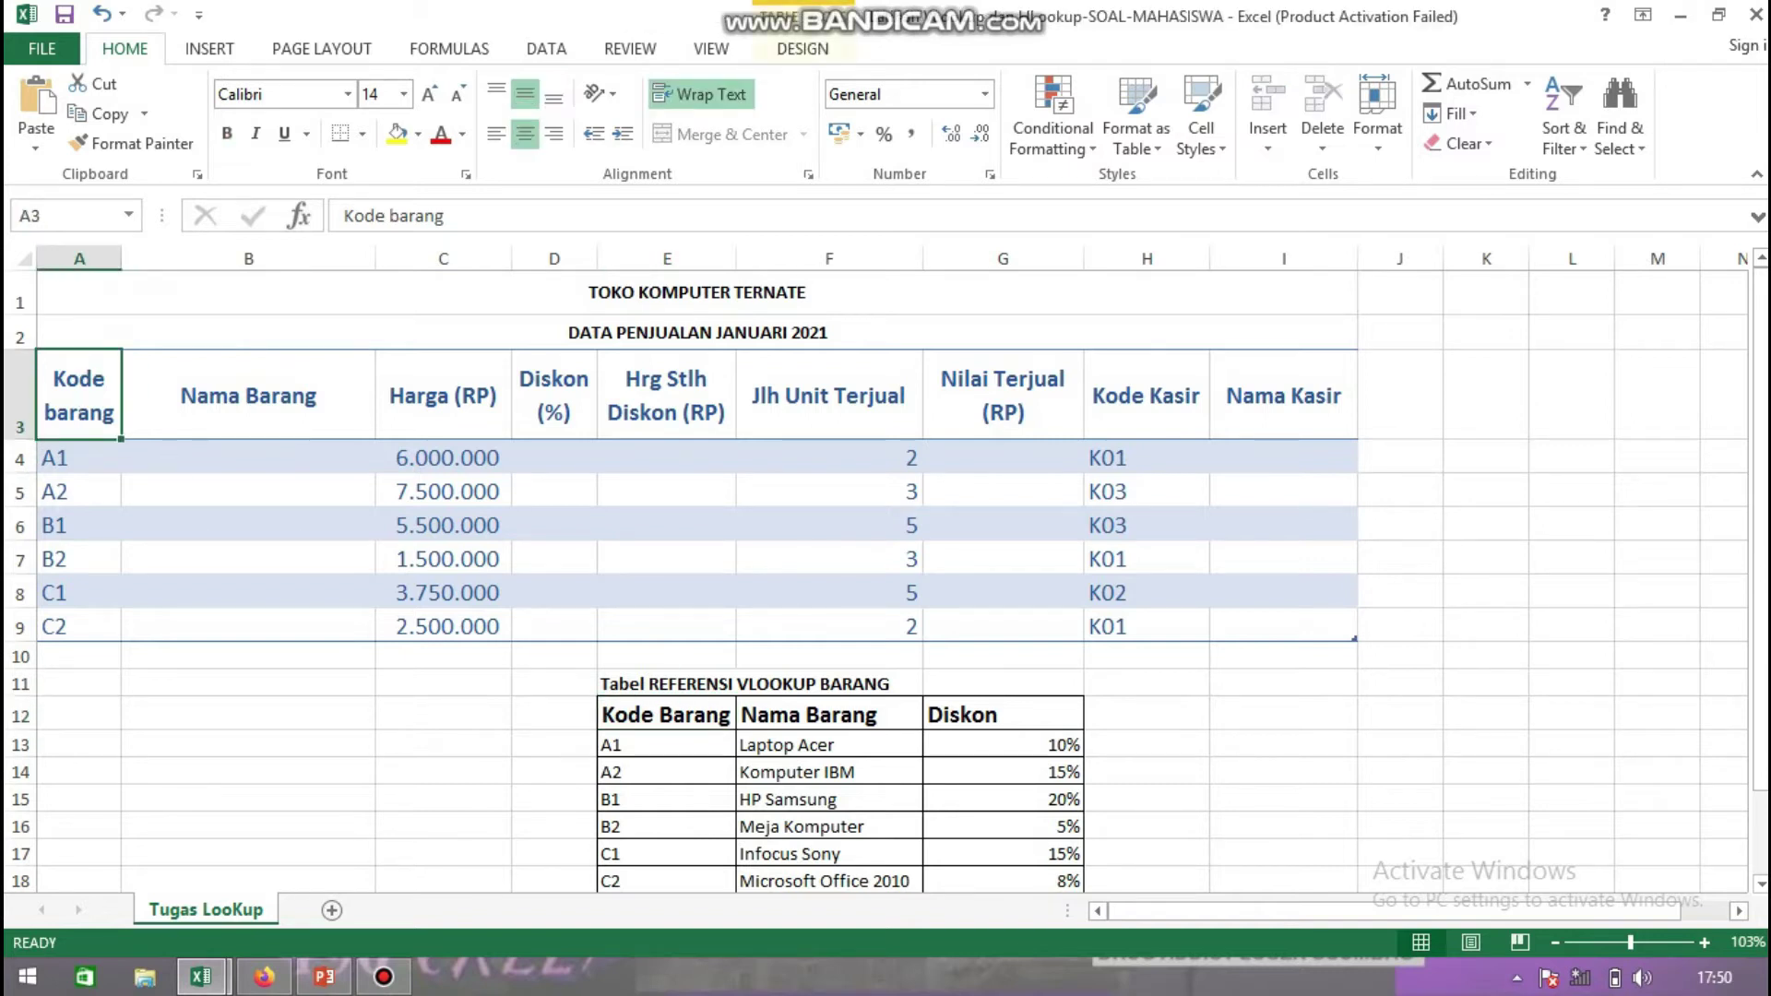
{"action": "left_click", "coordinate": [666, 714]}
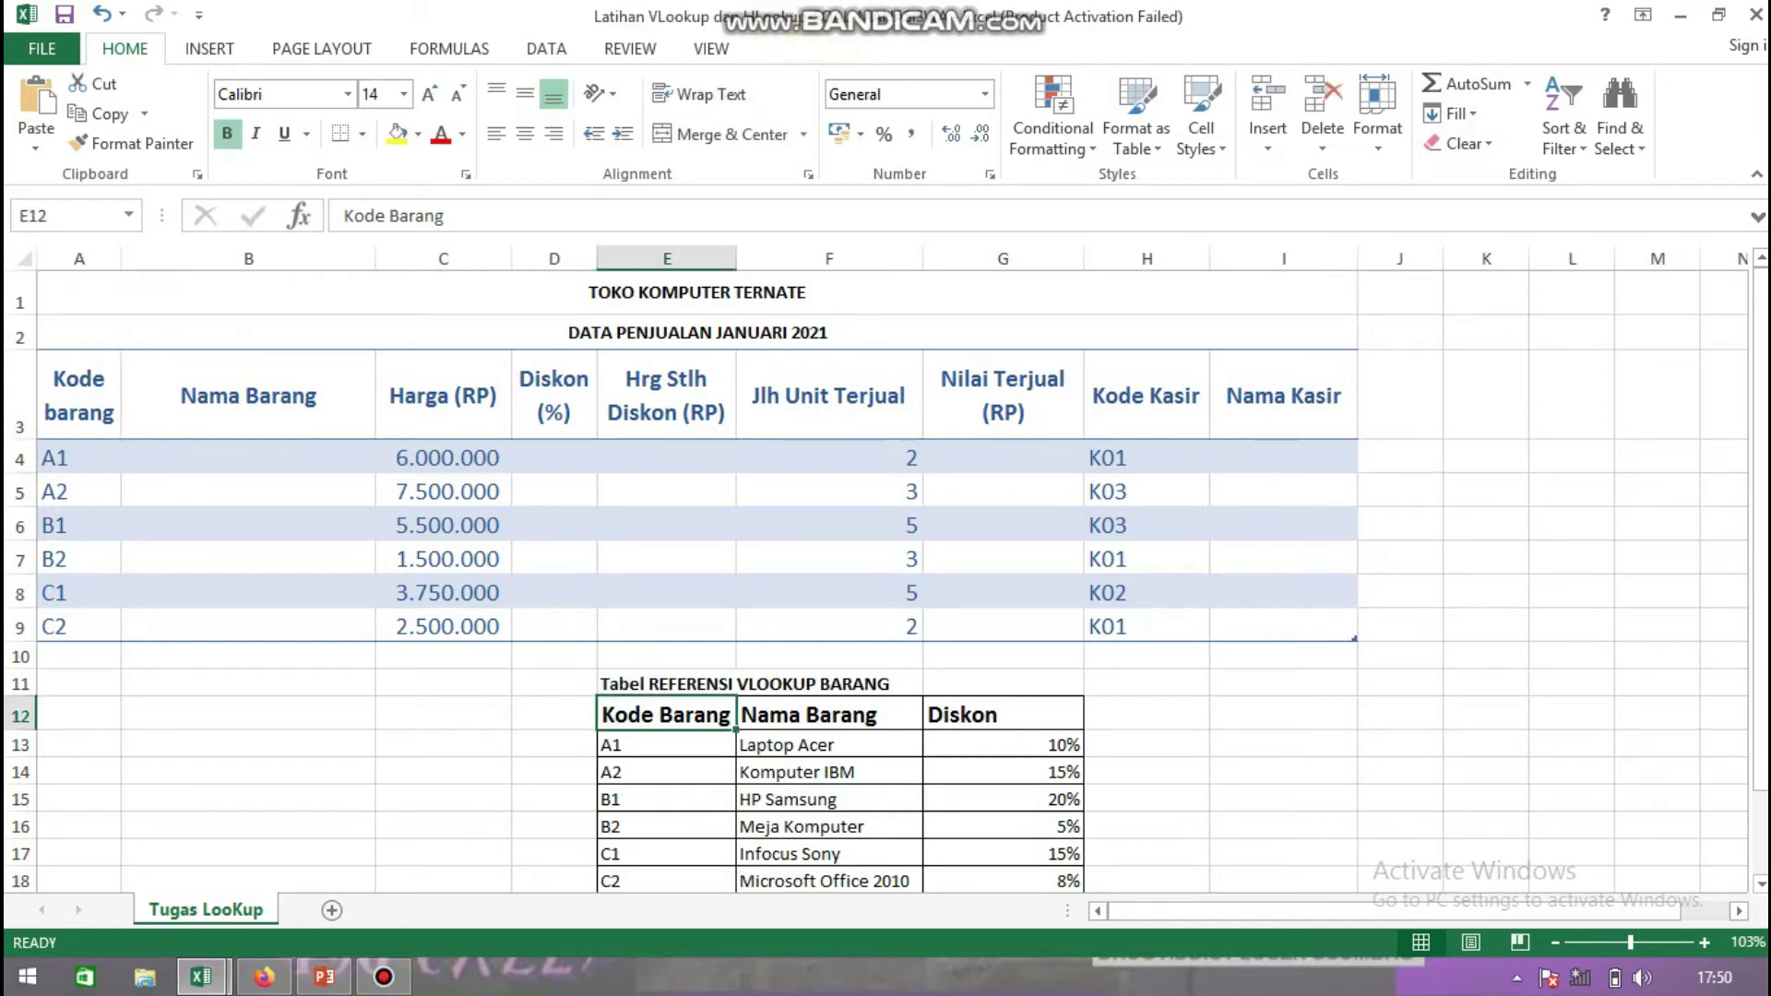
{"action": "left_click", "coordinate": [828, 714]}
{"action": "left_click", "coordinate": [1002, 745]}
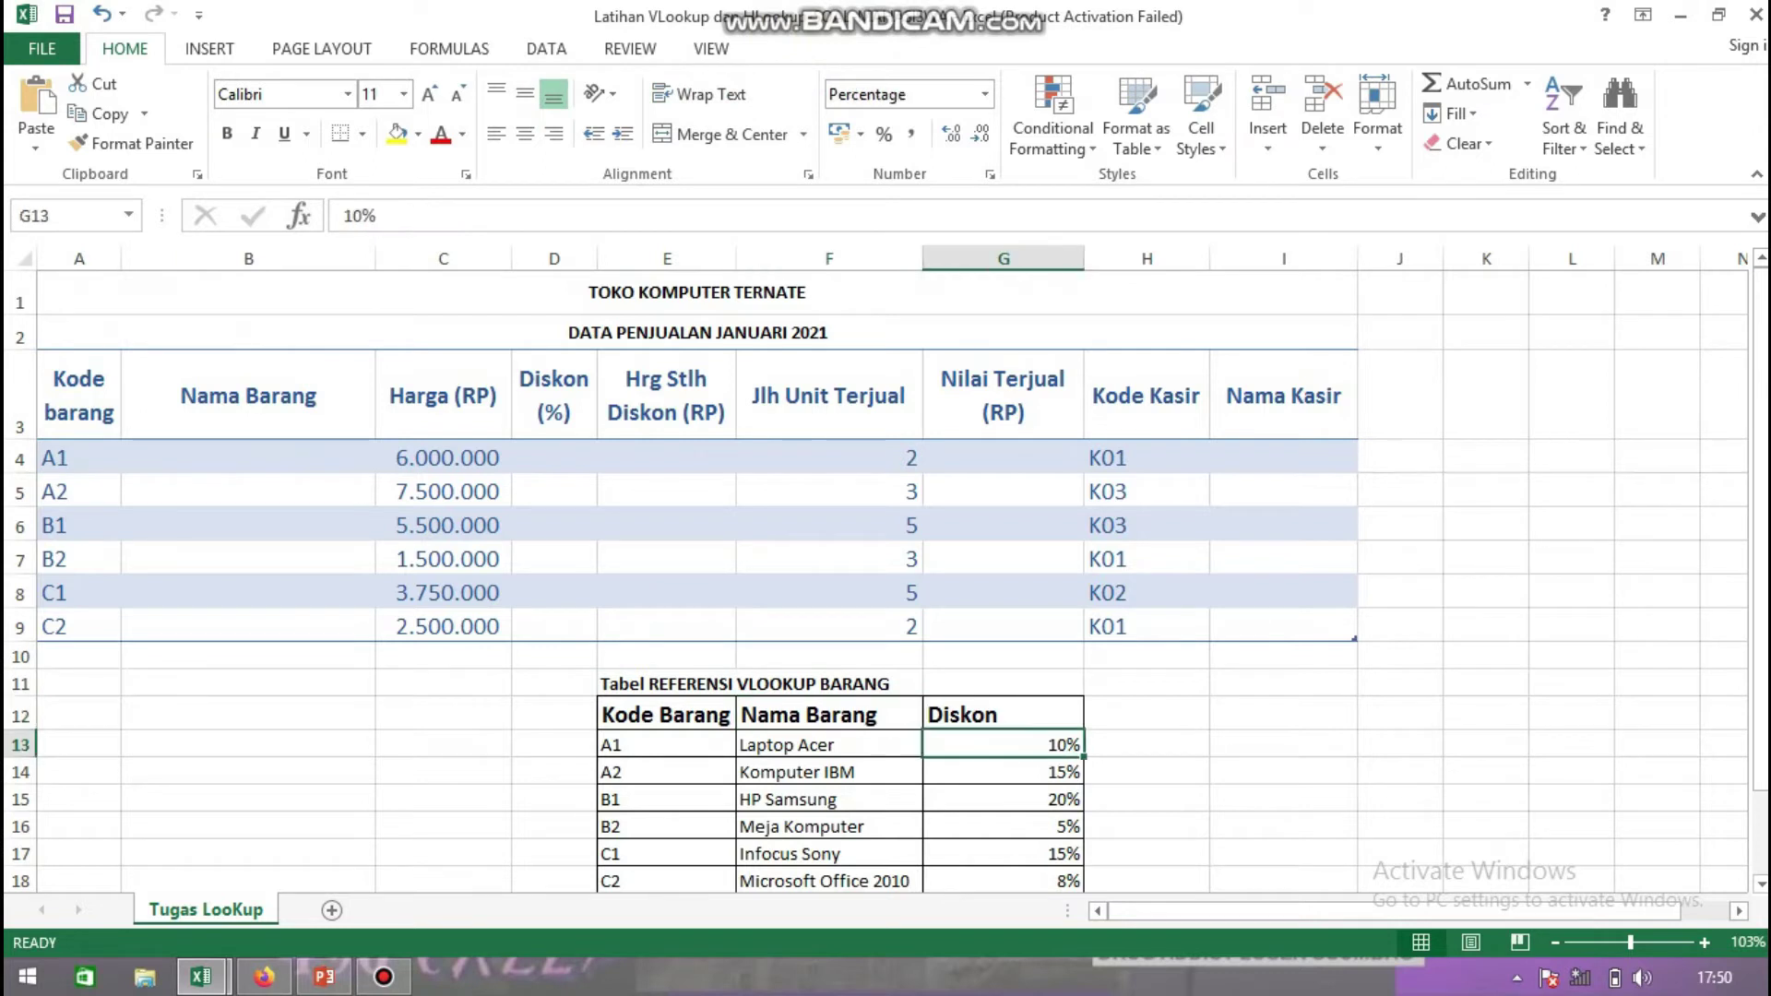
{"action": "left_click", "coordinate": [1003, 714]}
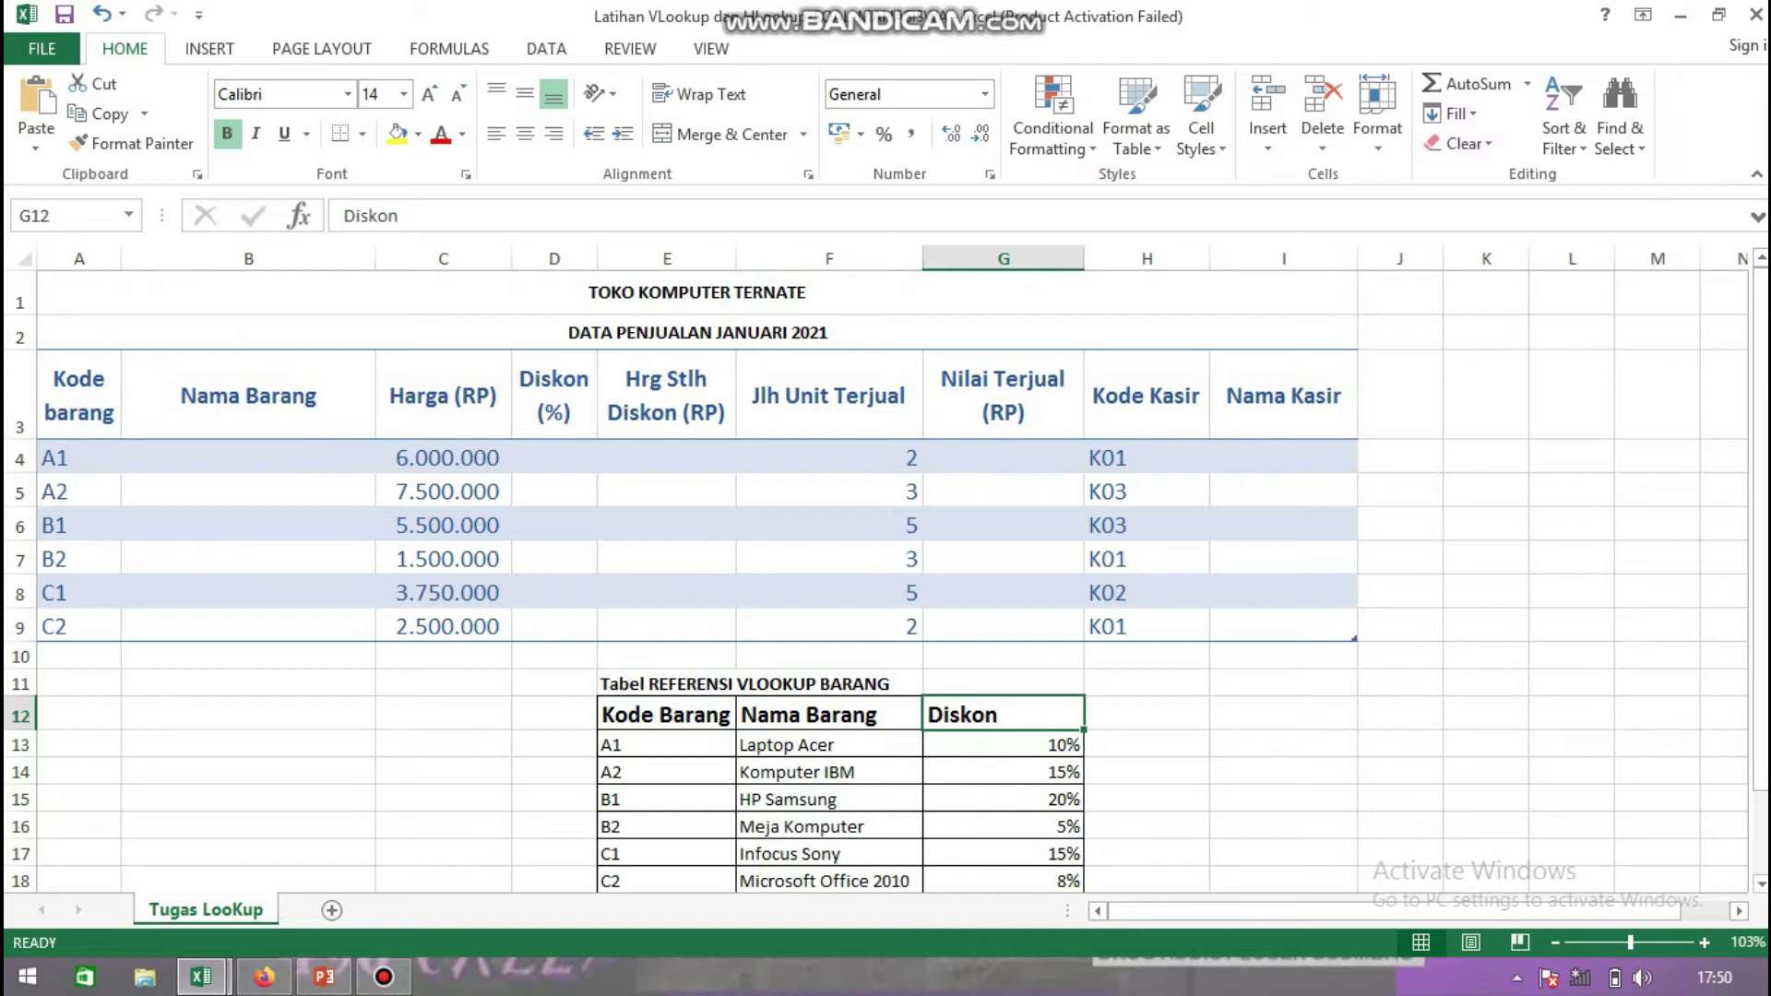
{"action": "left_click", "coordinate": [247, 395]}
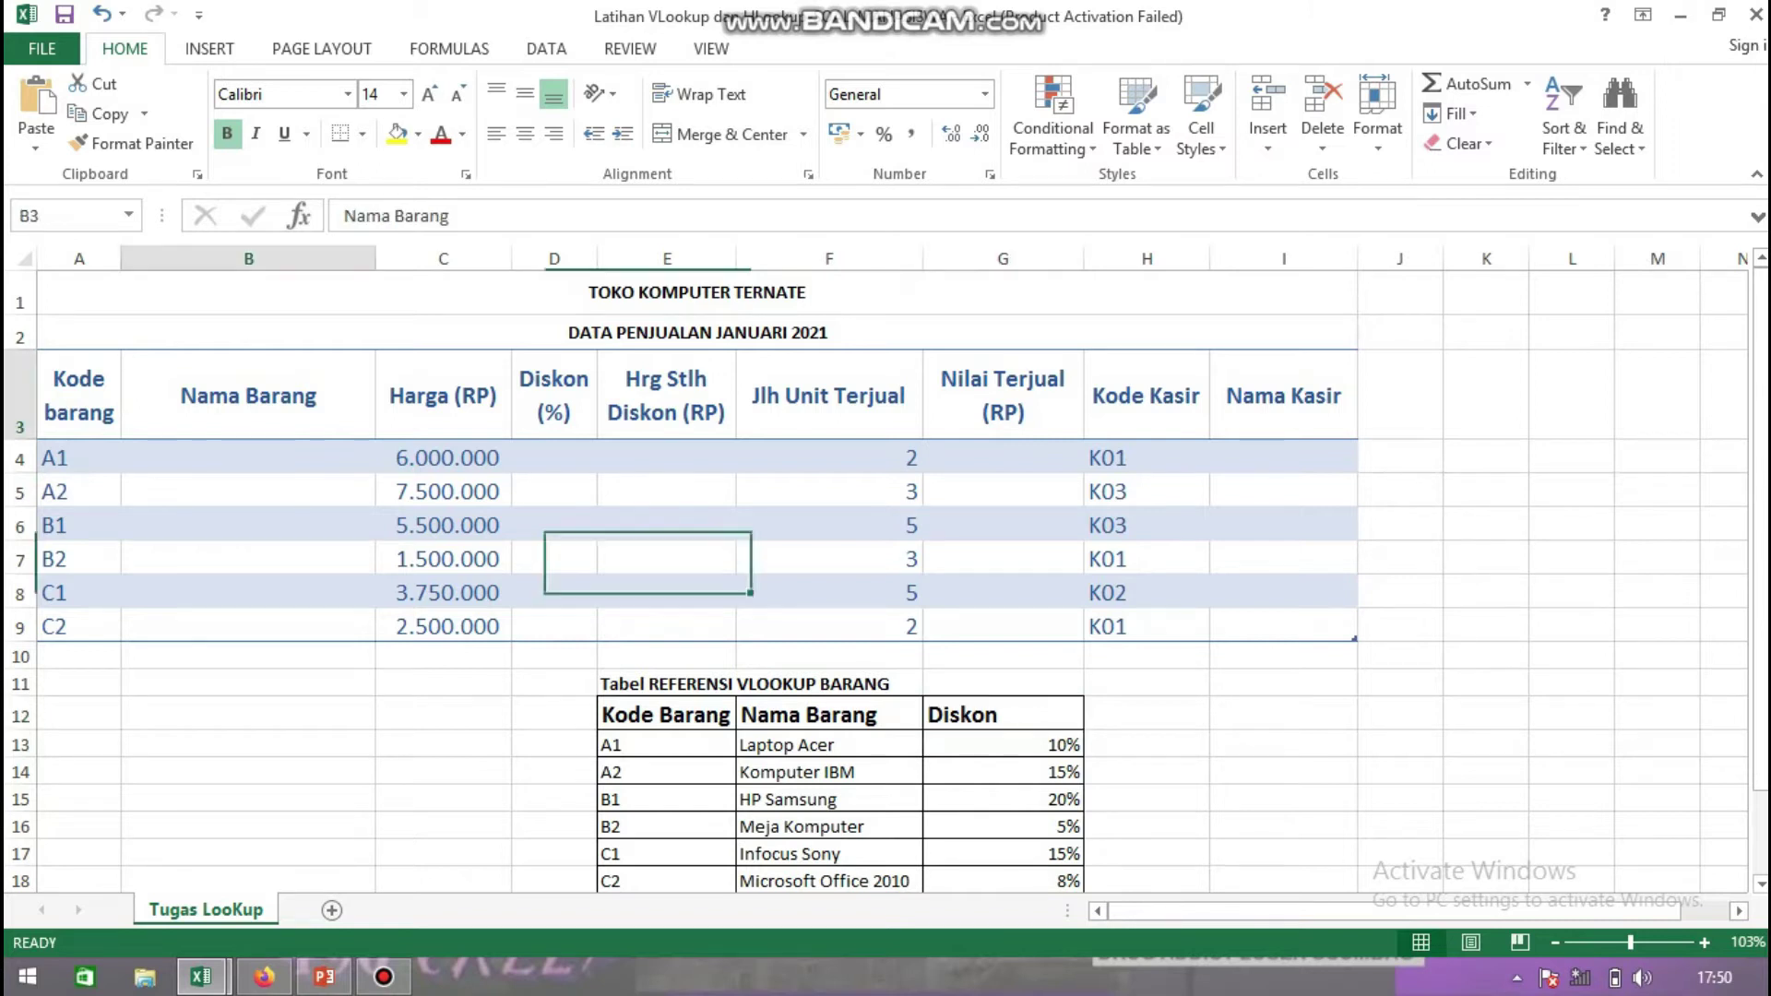
{"action": "left_click", "coordinate": [247, 456]}
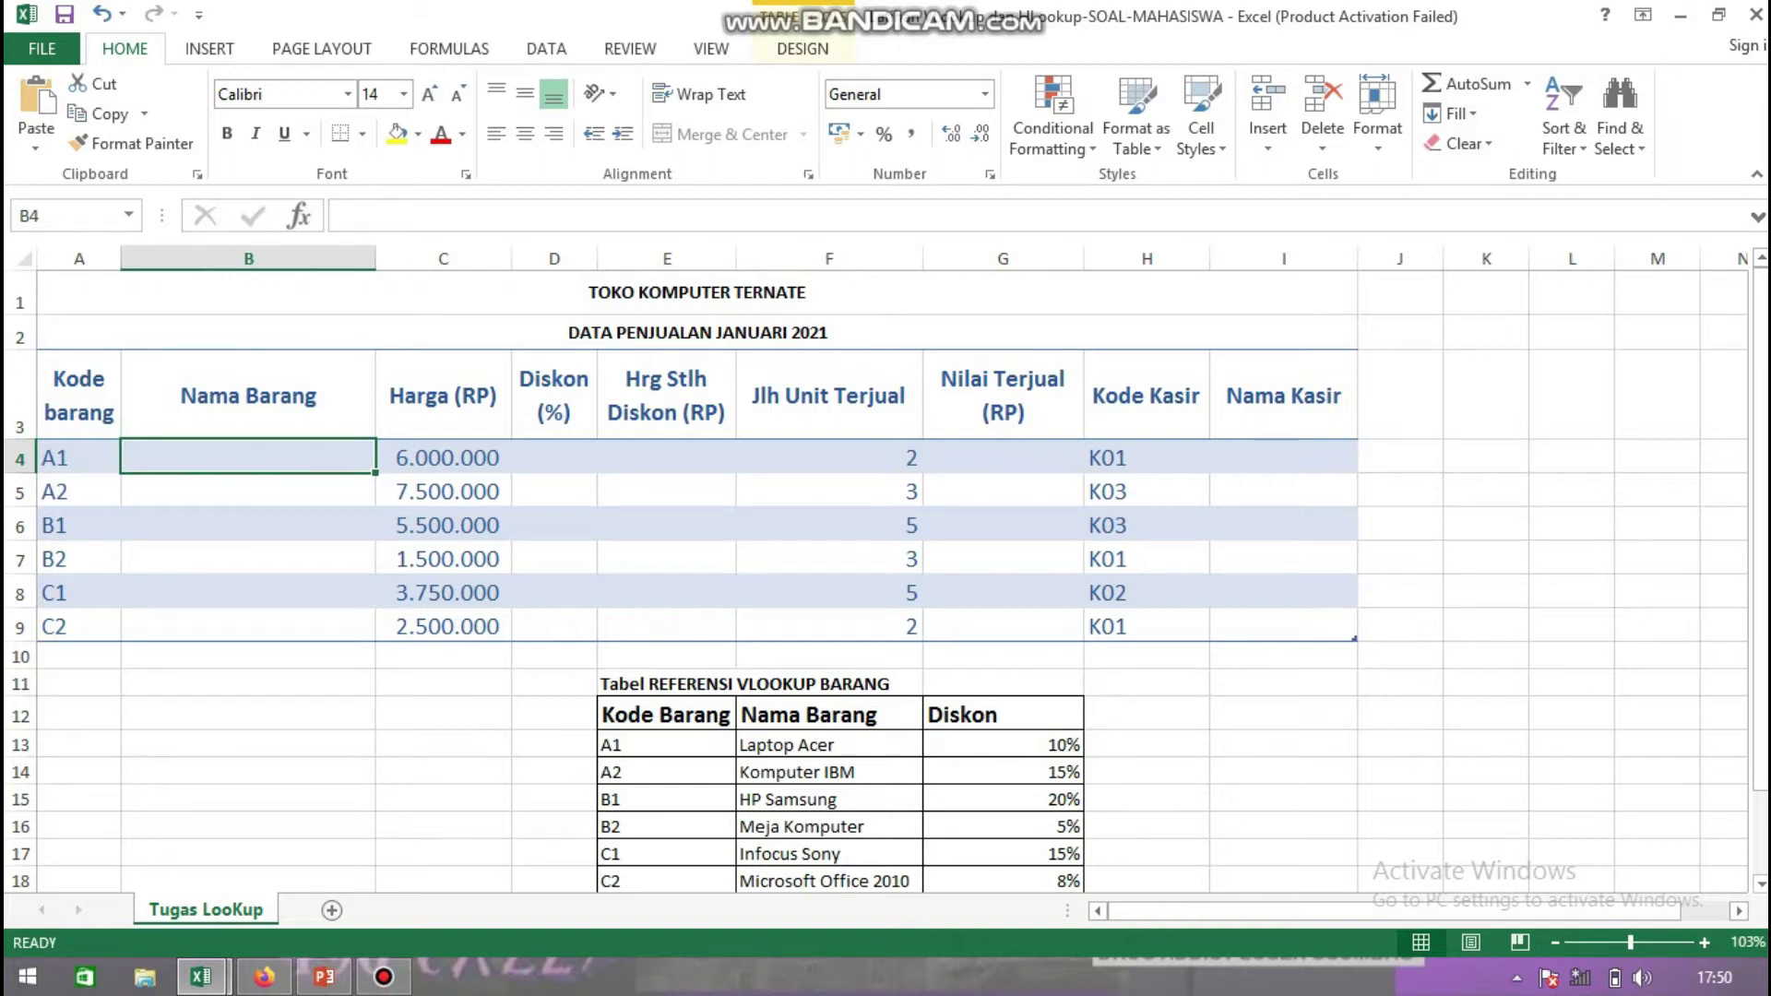
Examine the layout of the vertical item reference table and the horizontal cashier reference table
{"action": "left_click", "coordinate": [829, 683]}
{"action": "left_click_drag", "start_coordinate": [1759, 528], "coordinate": [1758, 610]}
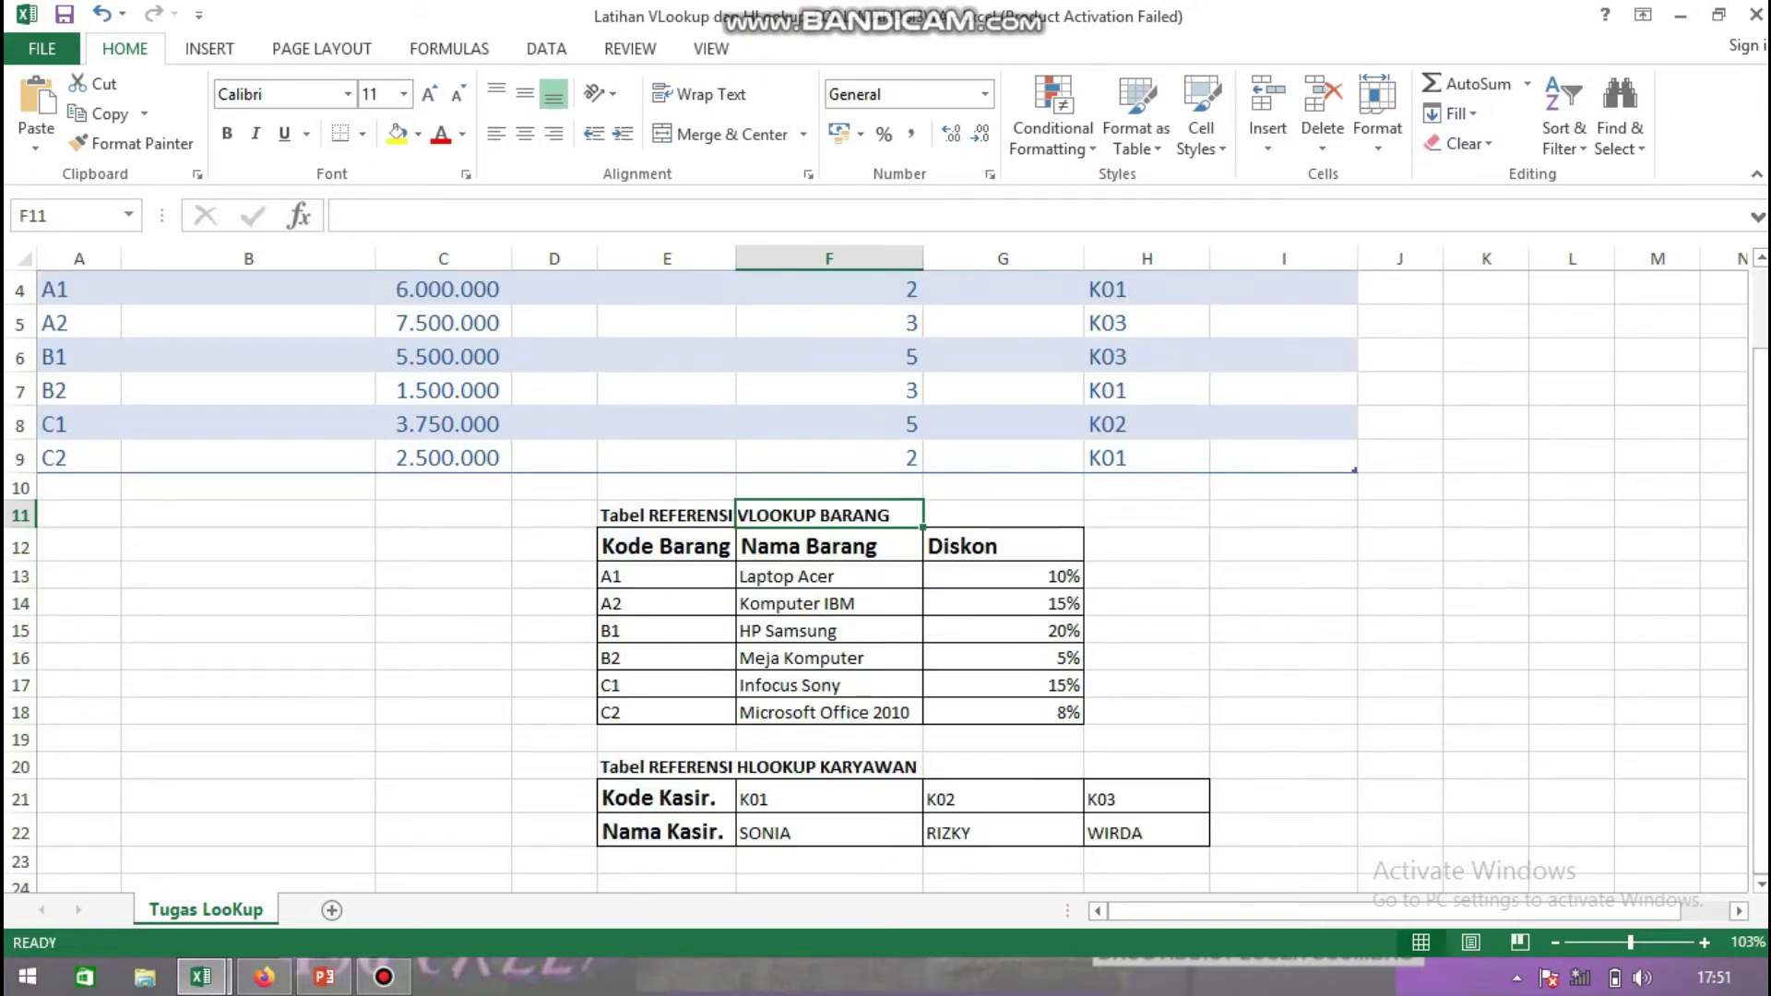
{"action": "left_click", "coordinate": [828, 766]}
{"action": "left_click_drag", "start_coordinate": [666, 545], "coordinate": [1002, 546]}
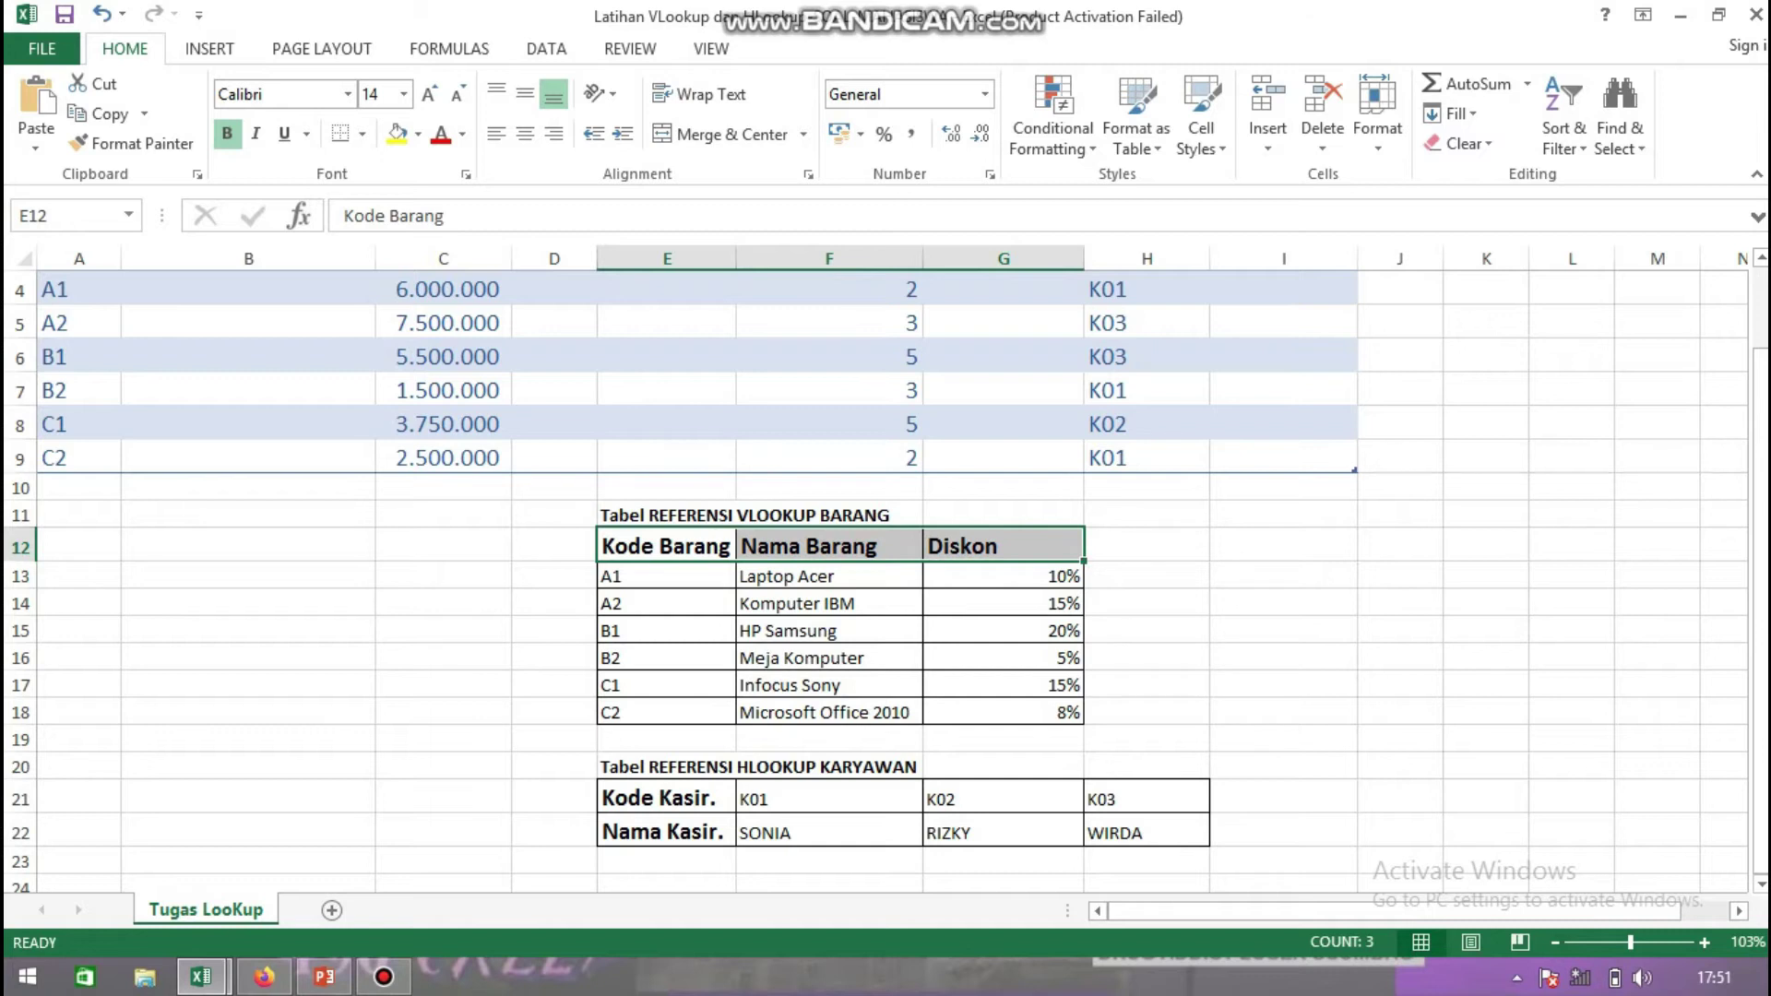
{"action": "left_click_drag", "start_coordinate": [666, 545], "coordinate": [666, 684]}
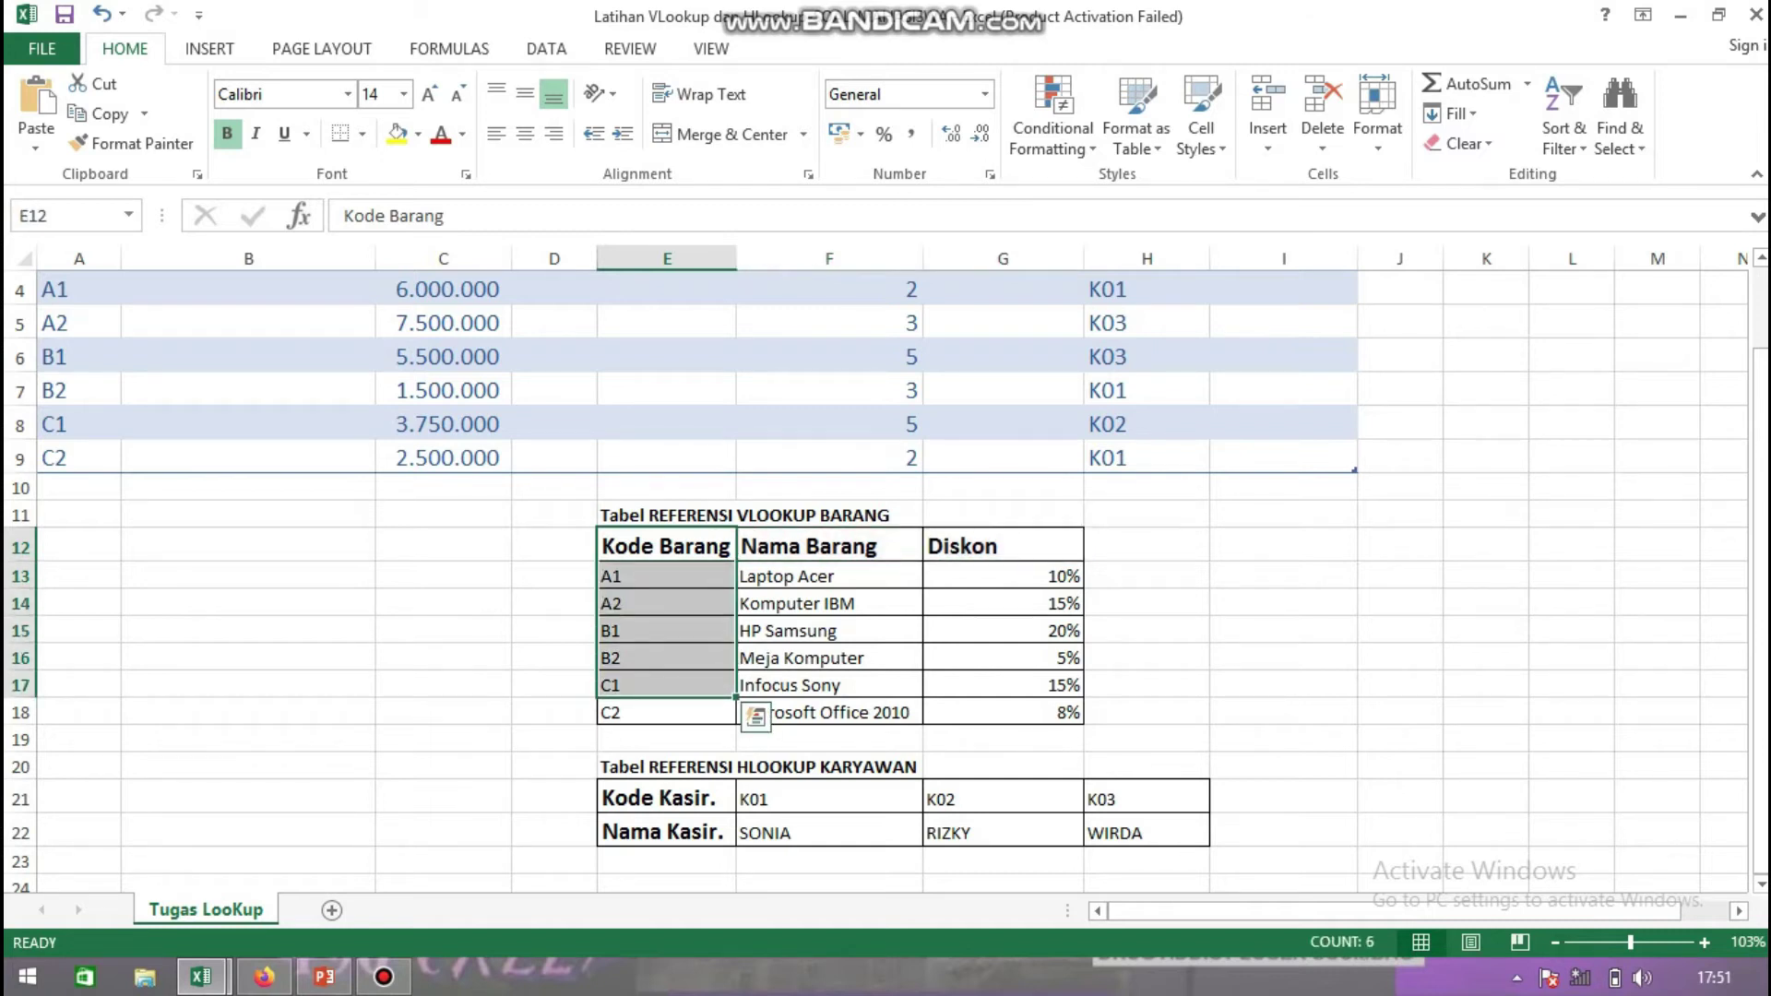
{"action": "left_click", "coordinate": [829, 545]}
{"action": "left_click_drag", "start_coordinate": [829, 546], "coordinate": [828, 712]}
{"action": "left_click_drag", "start_coordinate": [1004, 546], "coordinate": [1003, 712]}
{"action": "left_click", "coordinate": [828, 767]}
{"action": "left_click_drag", "start_coordinate": [666, 799], "coordinate": [666, 832]}
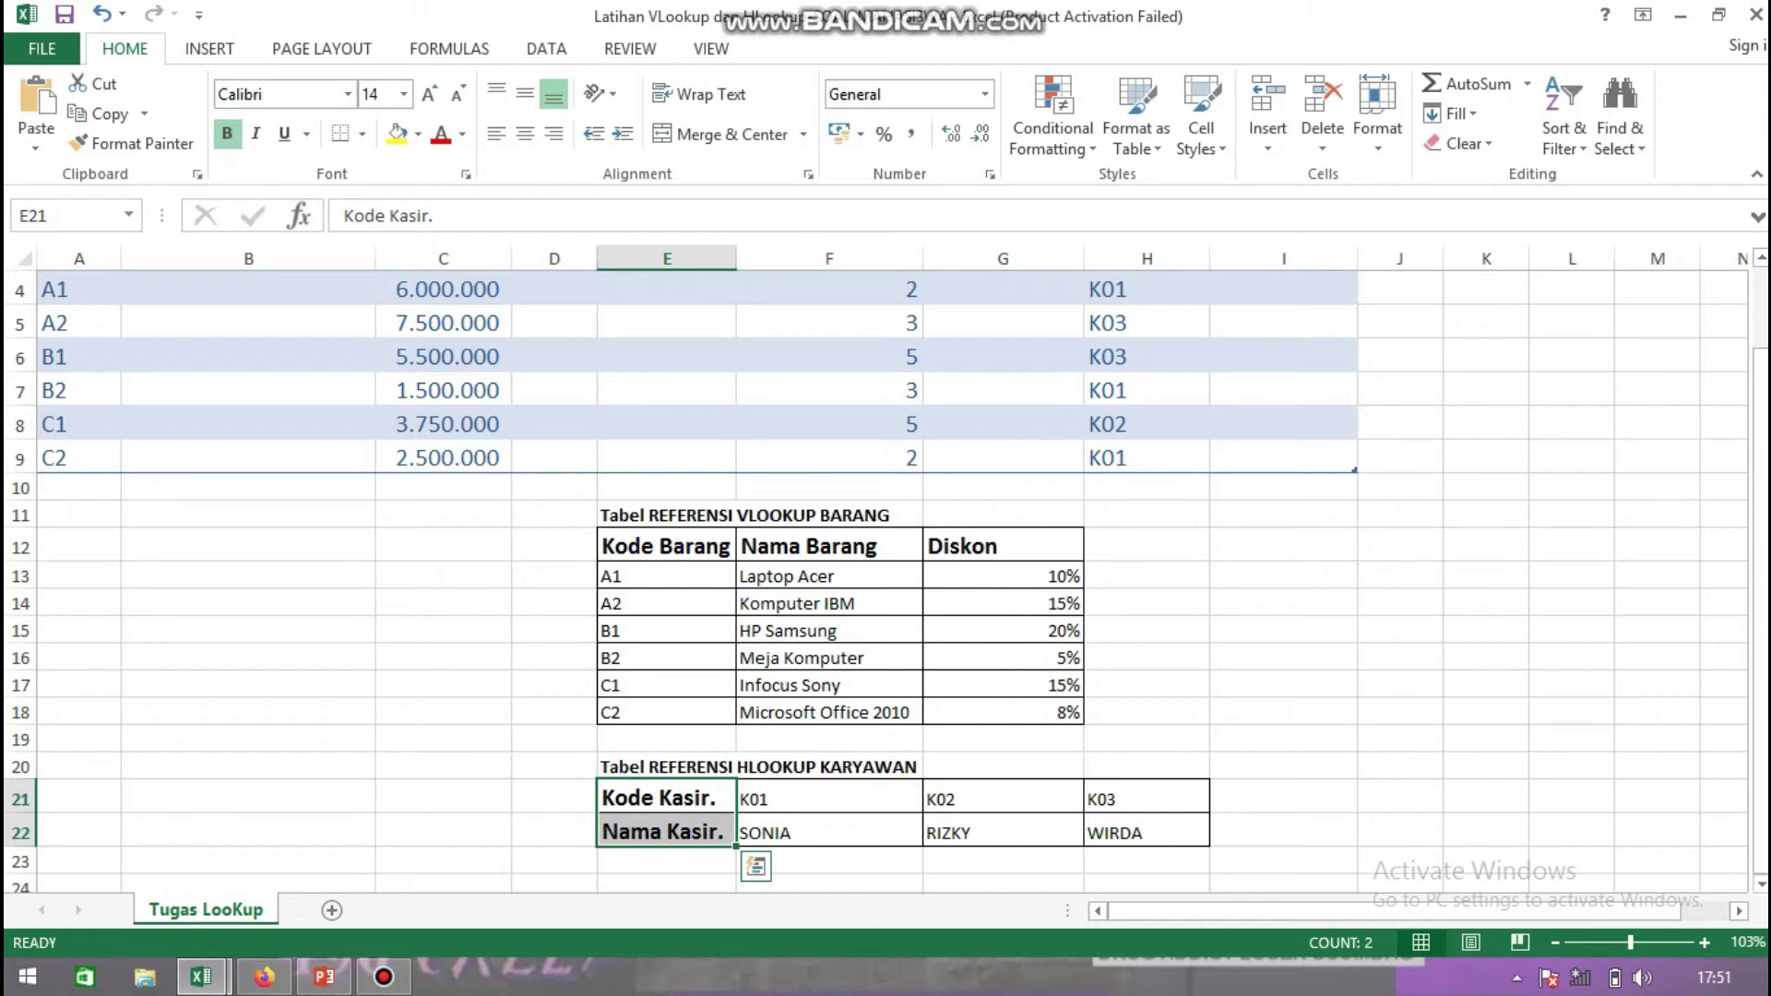
{"action": "left_click_drag", "start_coordinate": [828, 798], "coordinate": [1146, 832]}
{"action": "left_click", "coordinate": [1283, 685]}
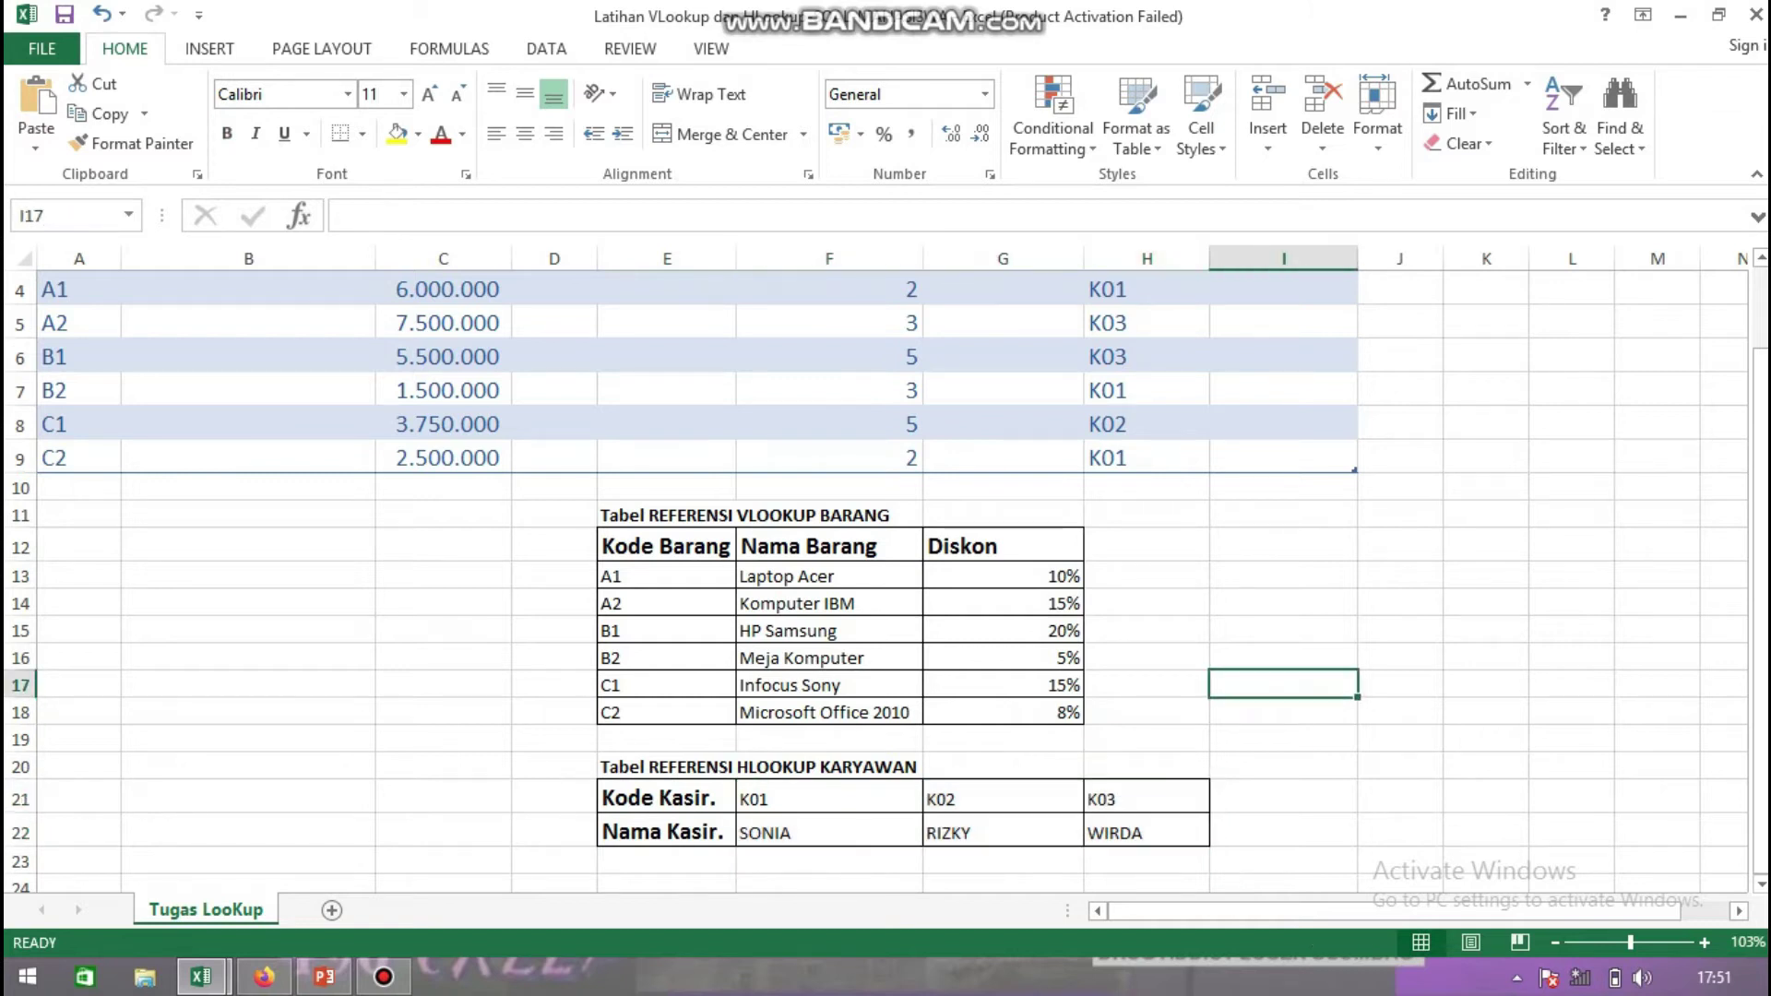
Fill the Nama Barang column by entering =VLOOKUP(A4;barang;2) in B4, with the item reference rows E13:G18 as the lookup table
{"action": "left_click_drag", "start_coordinate": [1759, 609], "coordinate": [1758, 525]}
{"action": "left_click", "coordinate": [247, 457]}
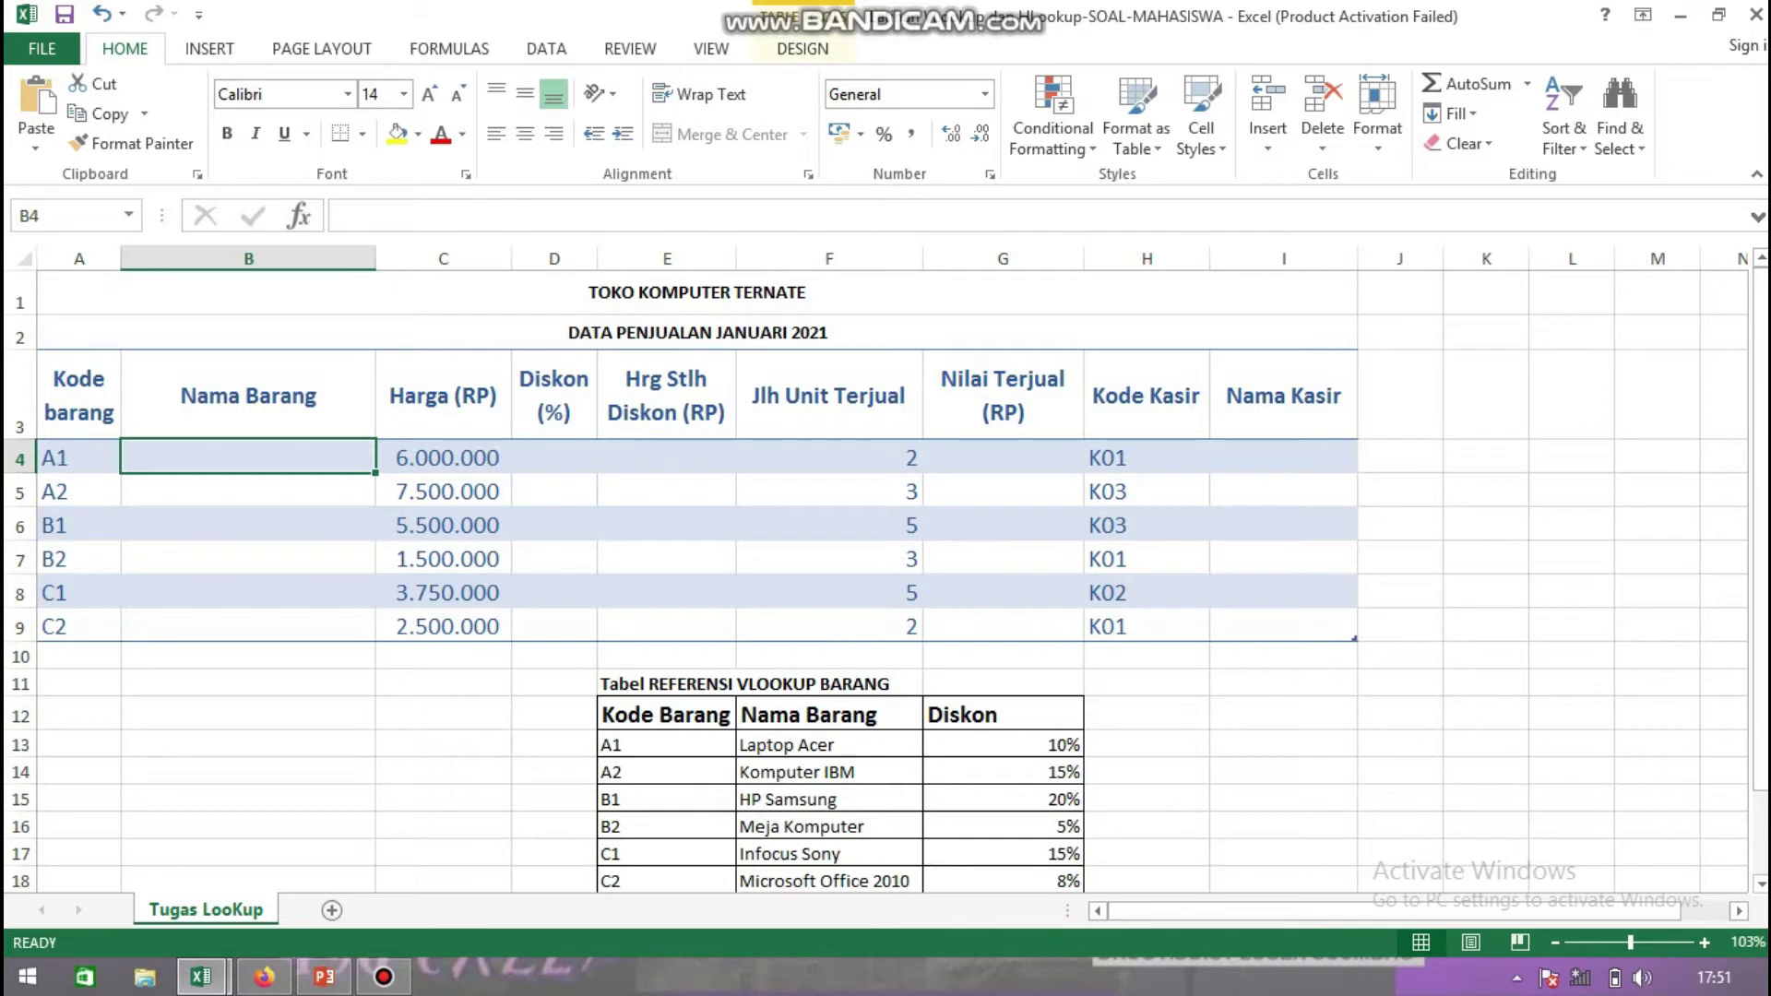
{"action": "type", "text": "=VLO"}
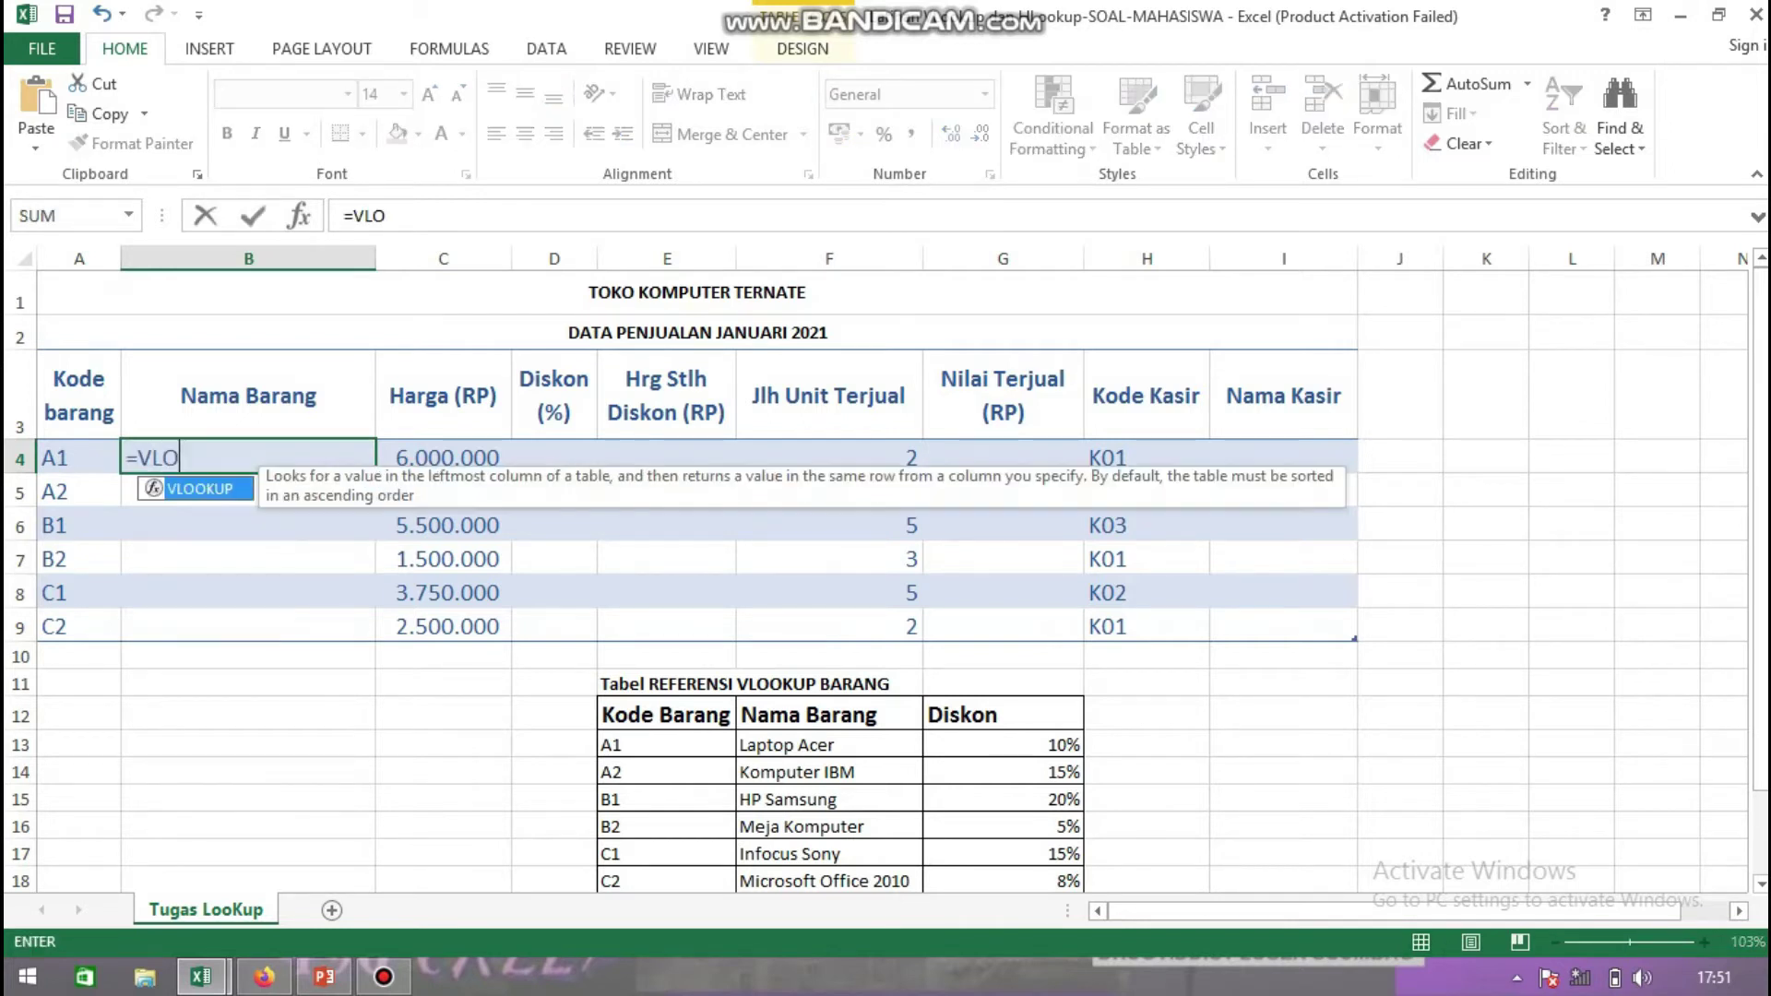
{"action": "type", "text": "OKUP("}
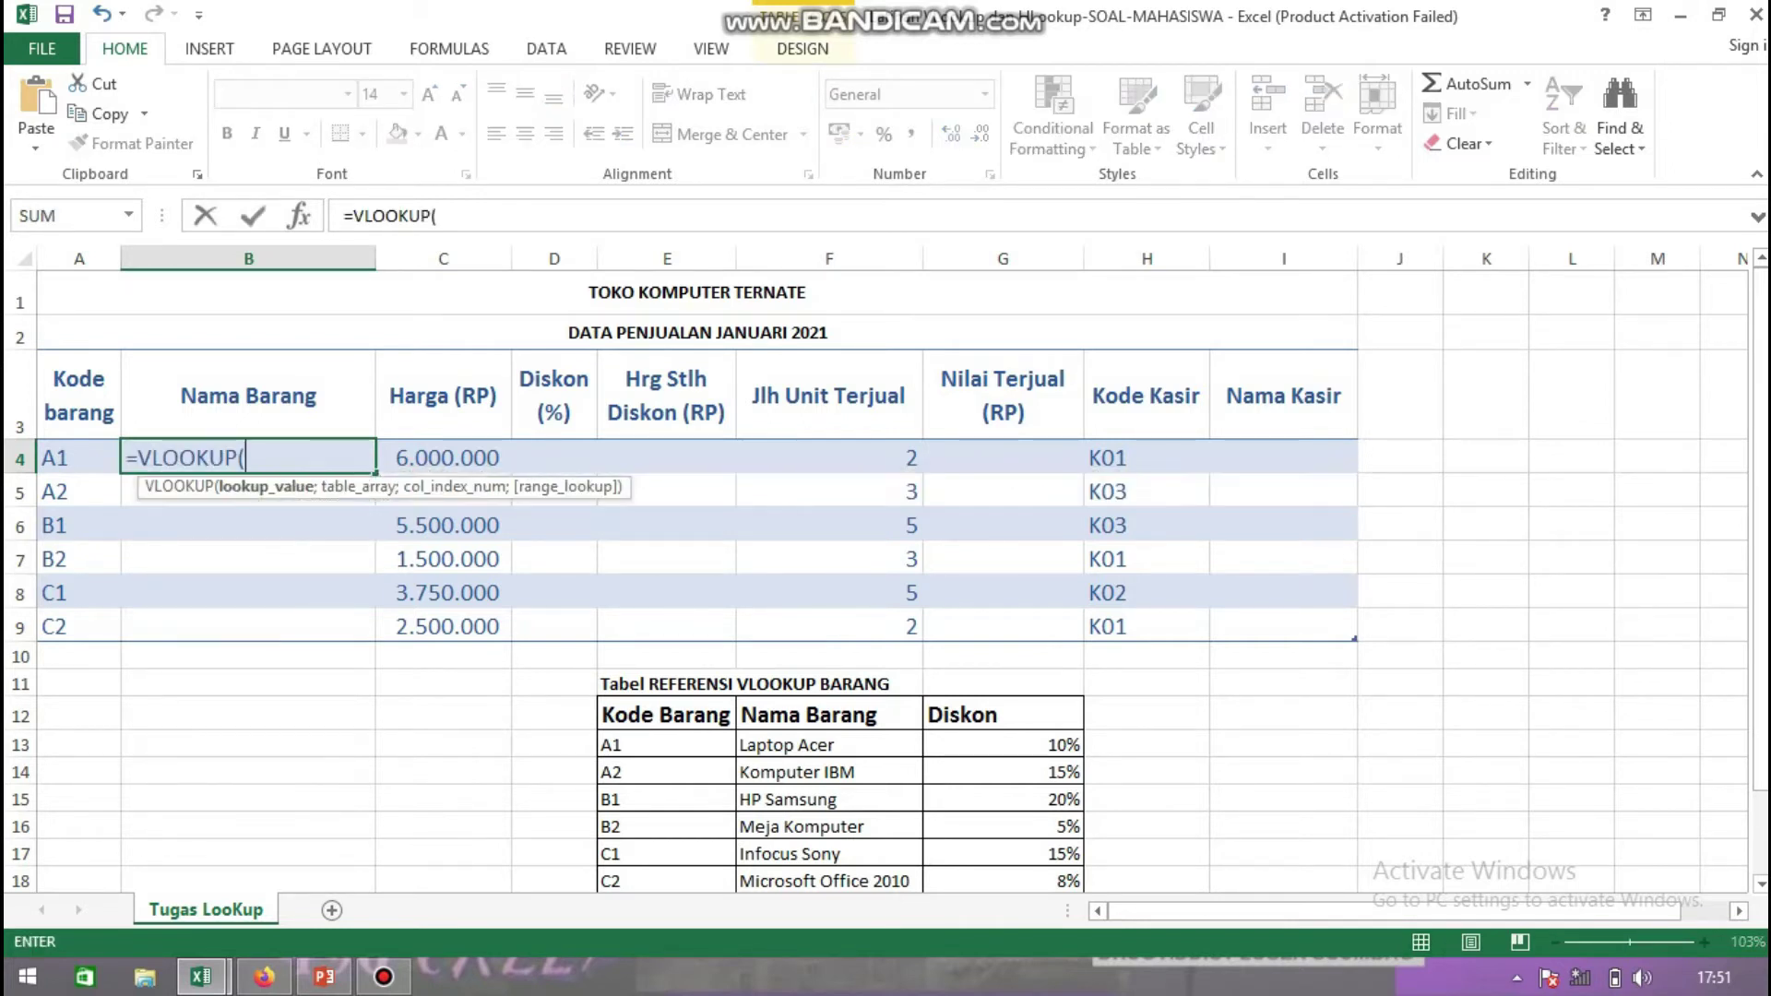
{"action": "type", "text": "A4"}
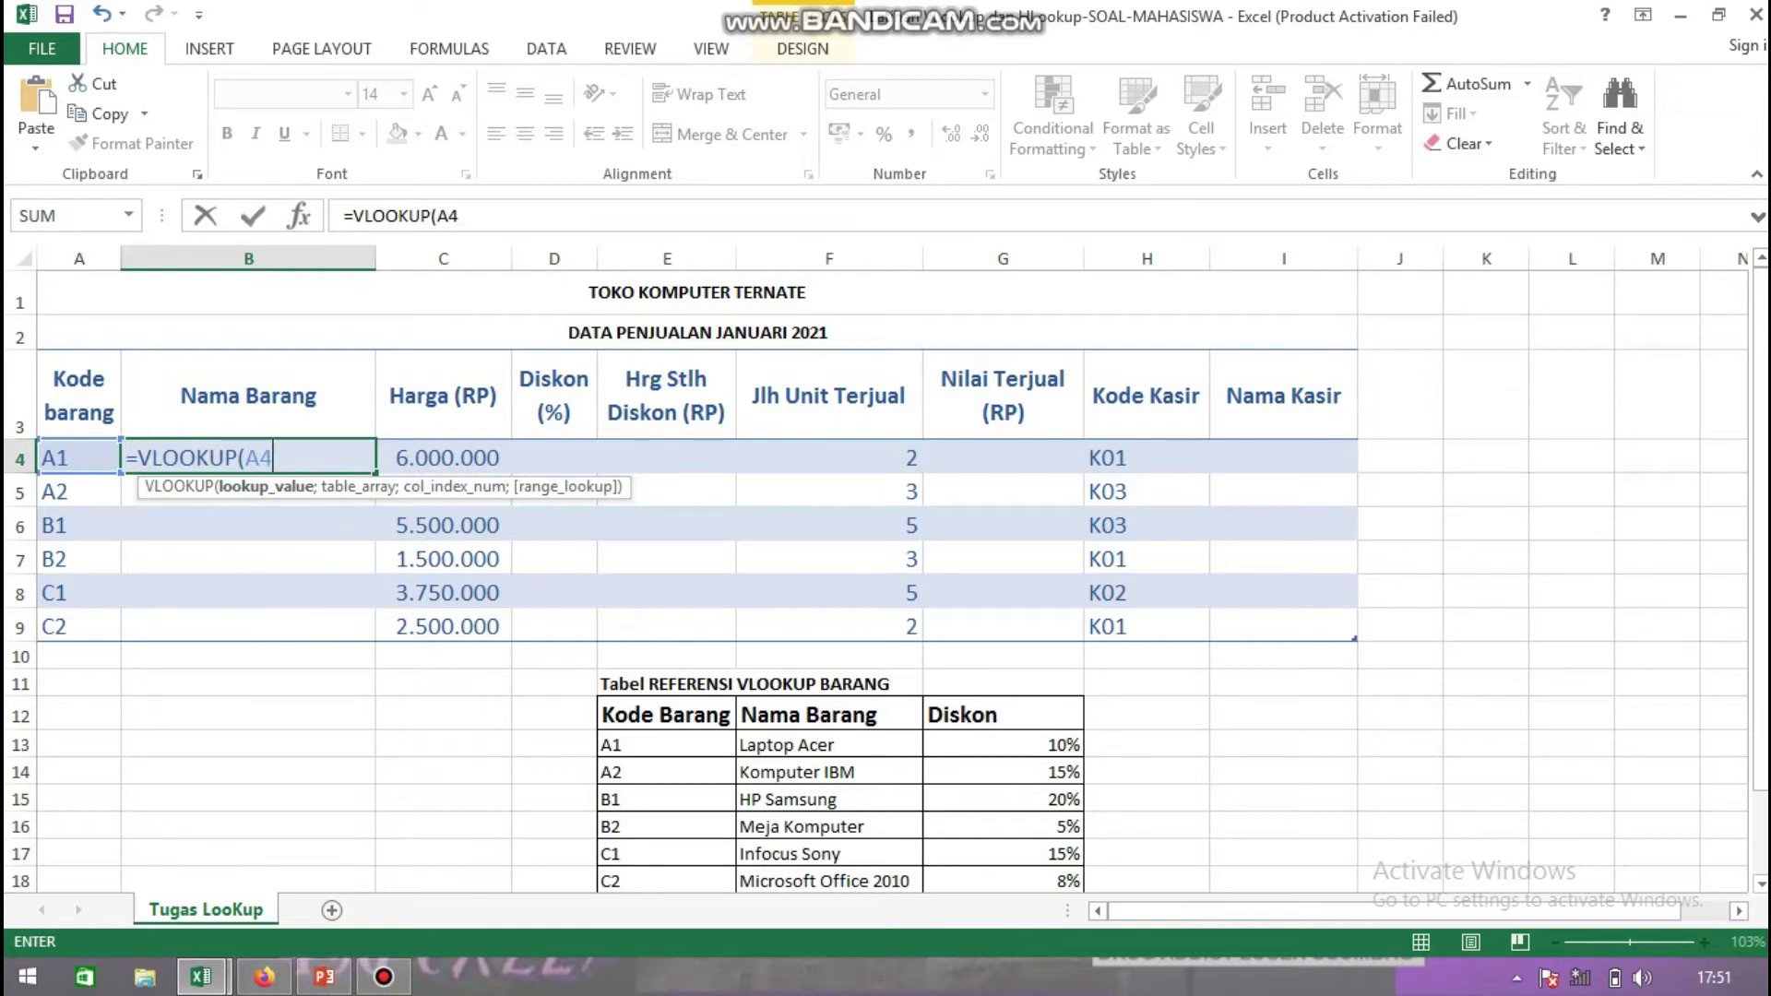
{"action": "type", "text": ";"}
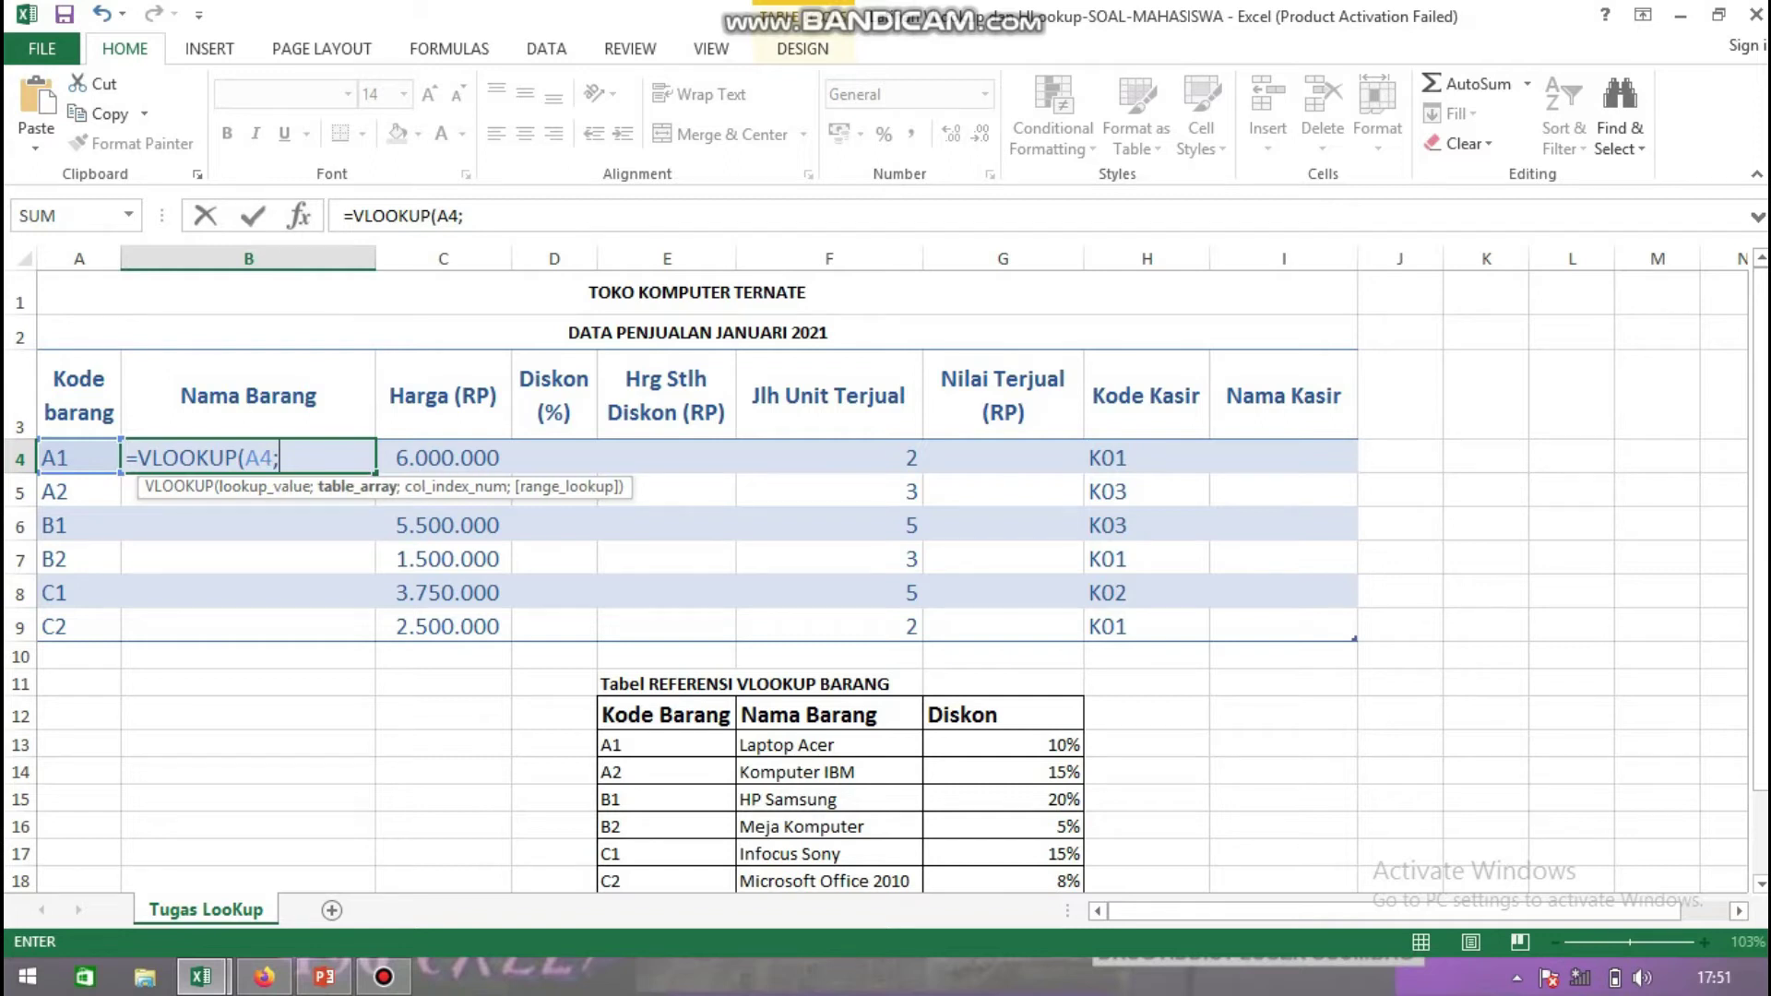
{"action": "left_click", "coordinate": [665, 744]}
{"action": "left_click_drag", "start_coordinate": [666, 745], "coordinate": [1079, 719]}
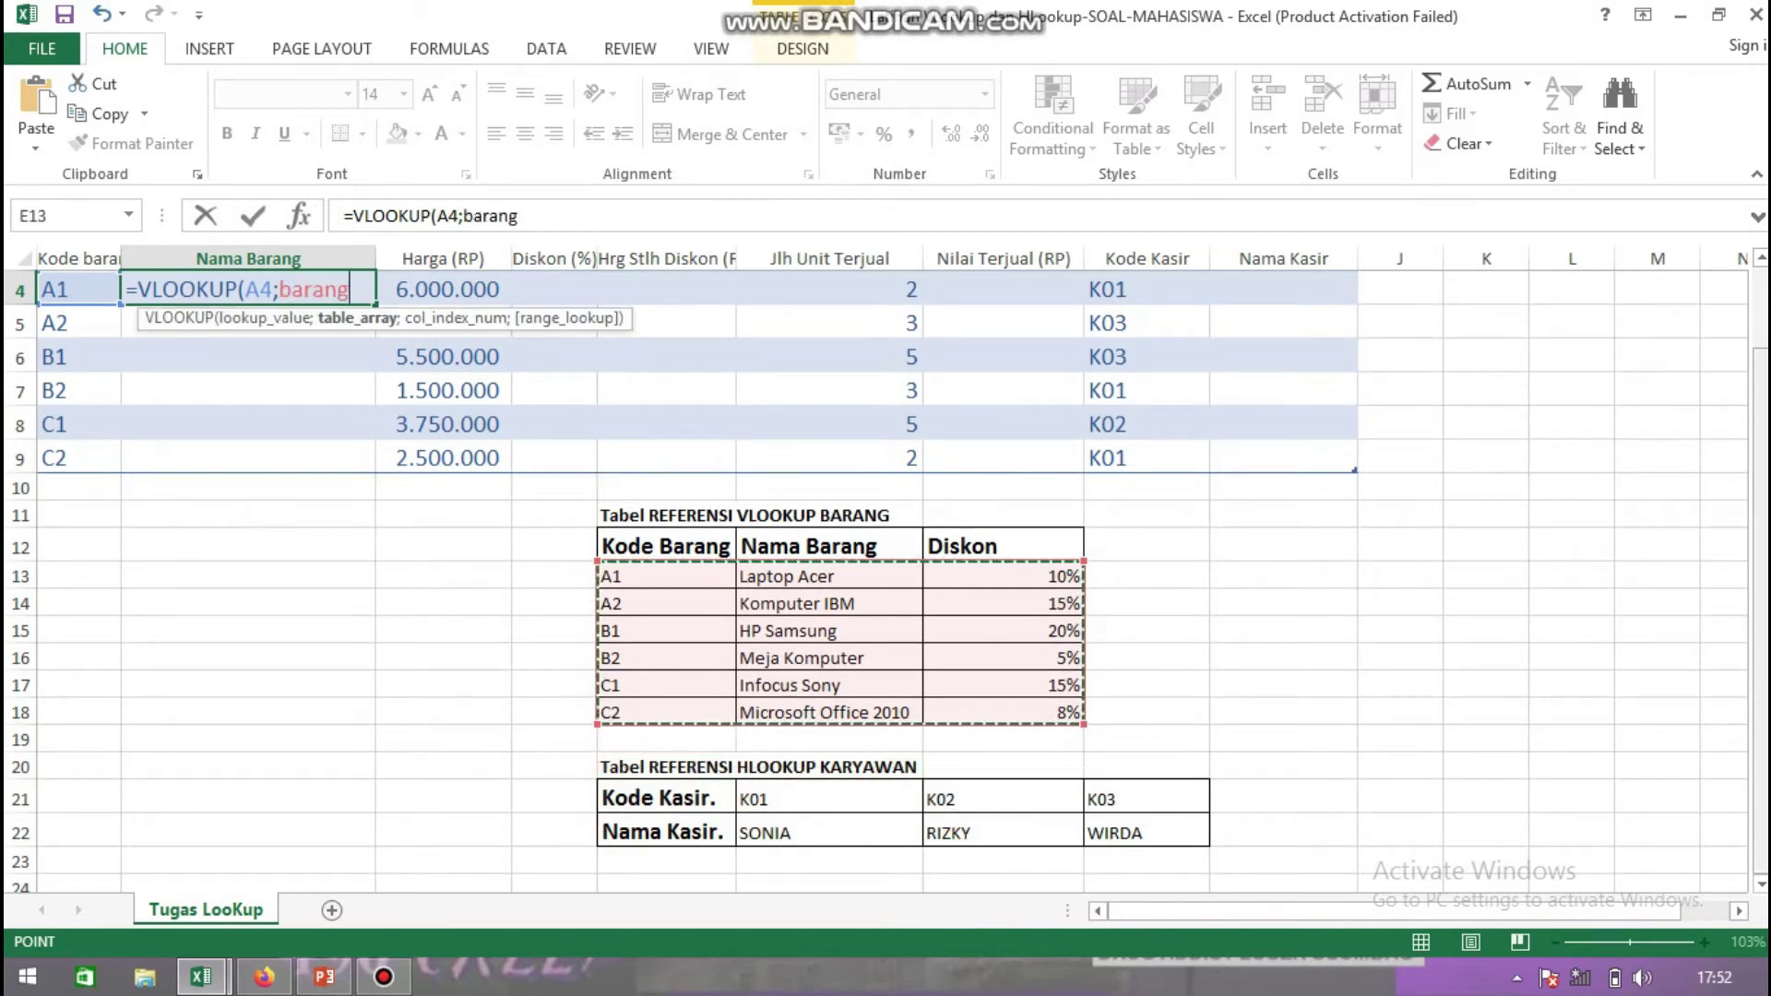
{"action": "scroll", "coordinate": [878, 572], "scroll_direction": "up", "scroll_amount": 1}
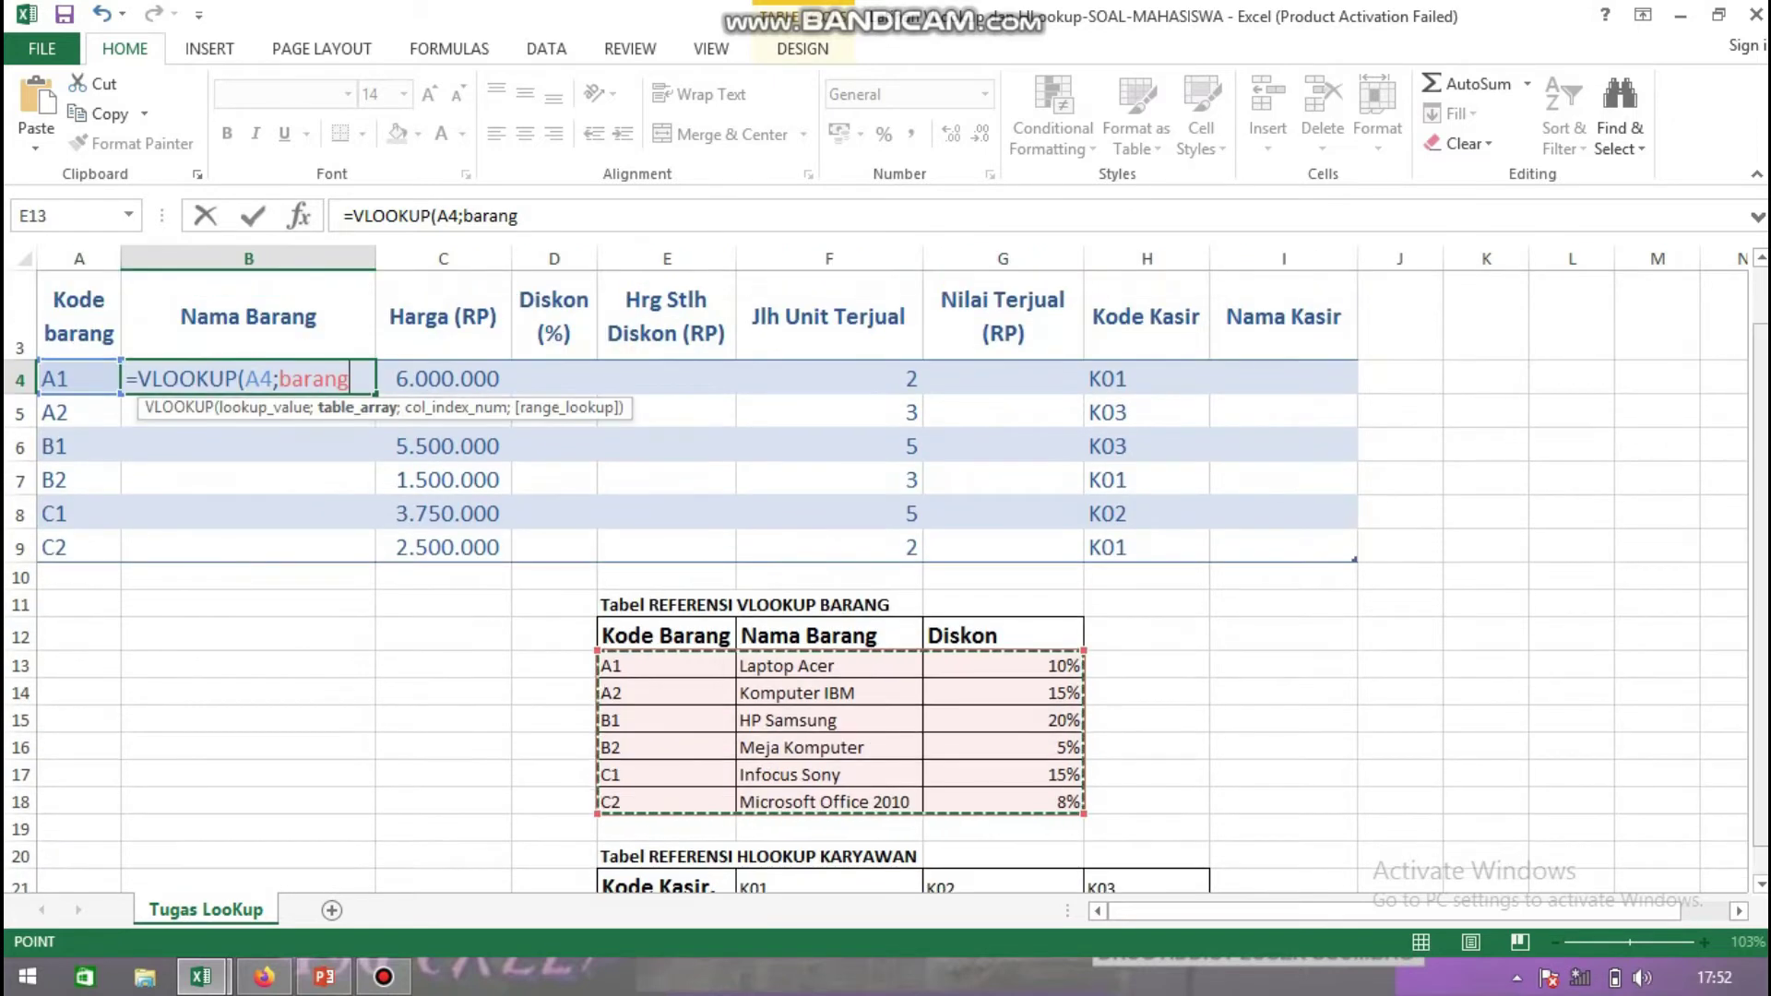
{"action": "type", "text": ";"}
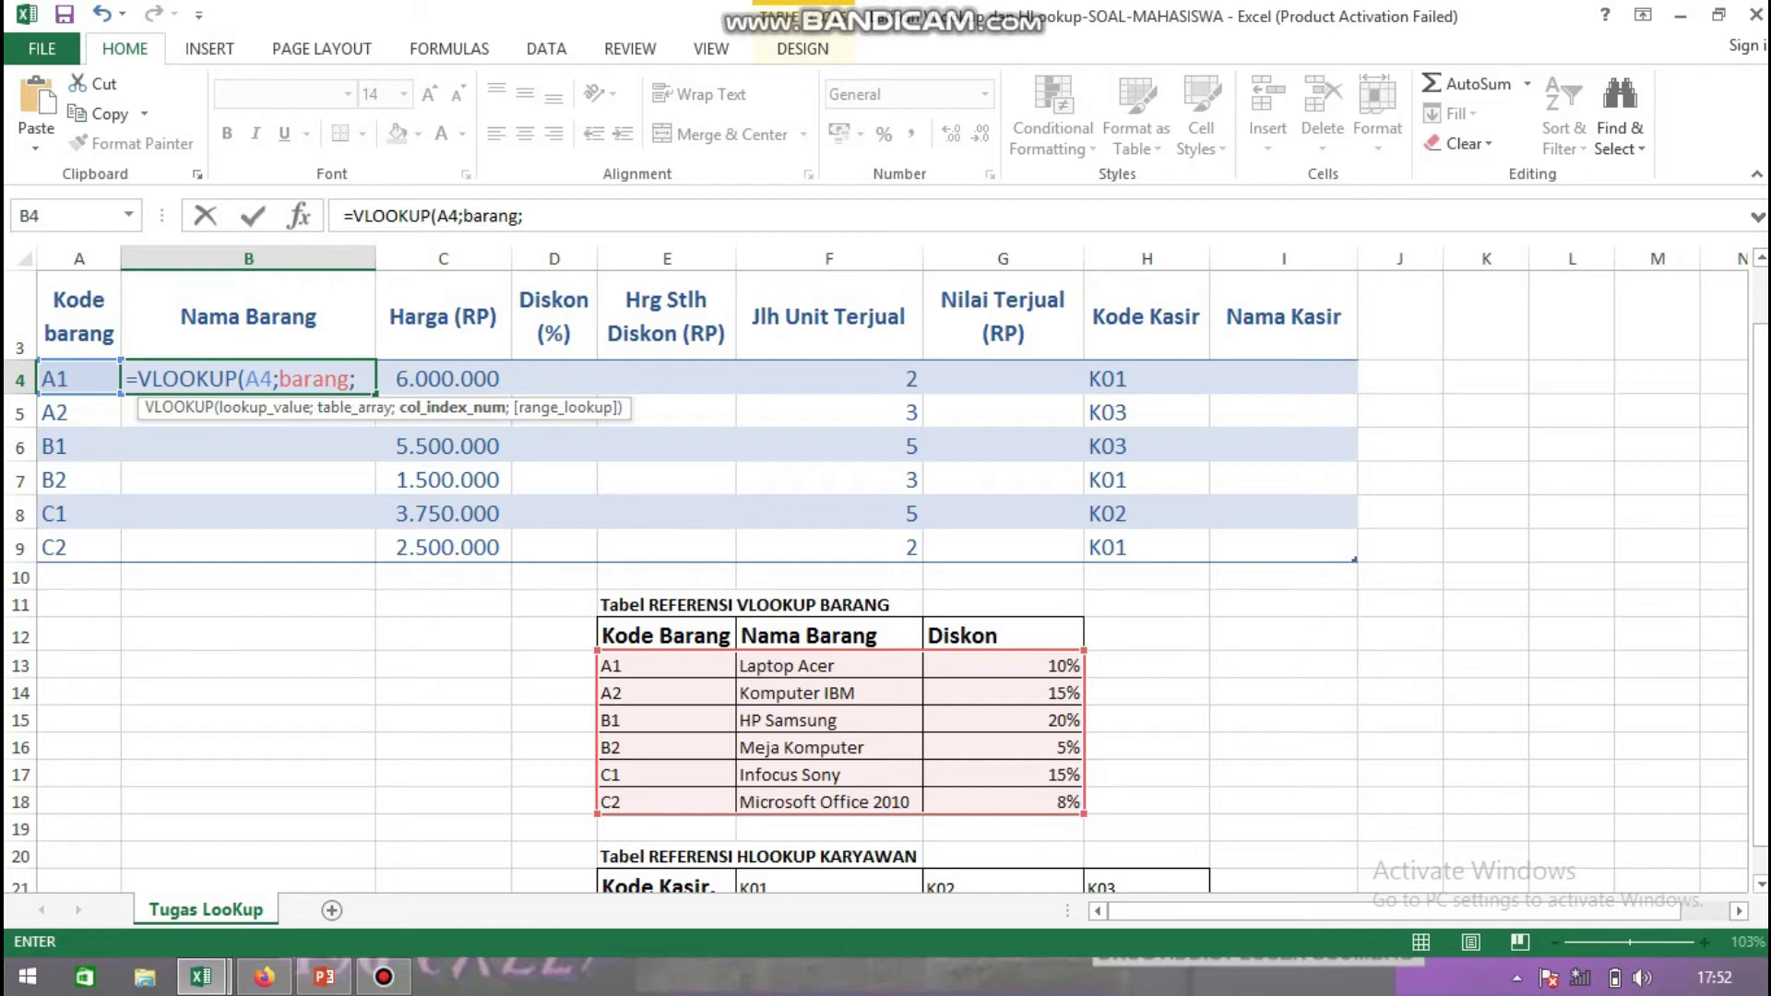
{"action": "type", "text": "2)"}
{"action": "key", "text": "Return"}
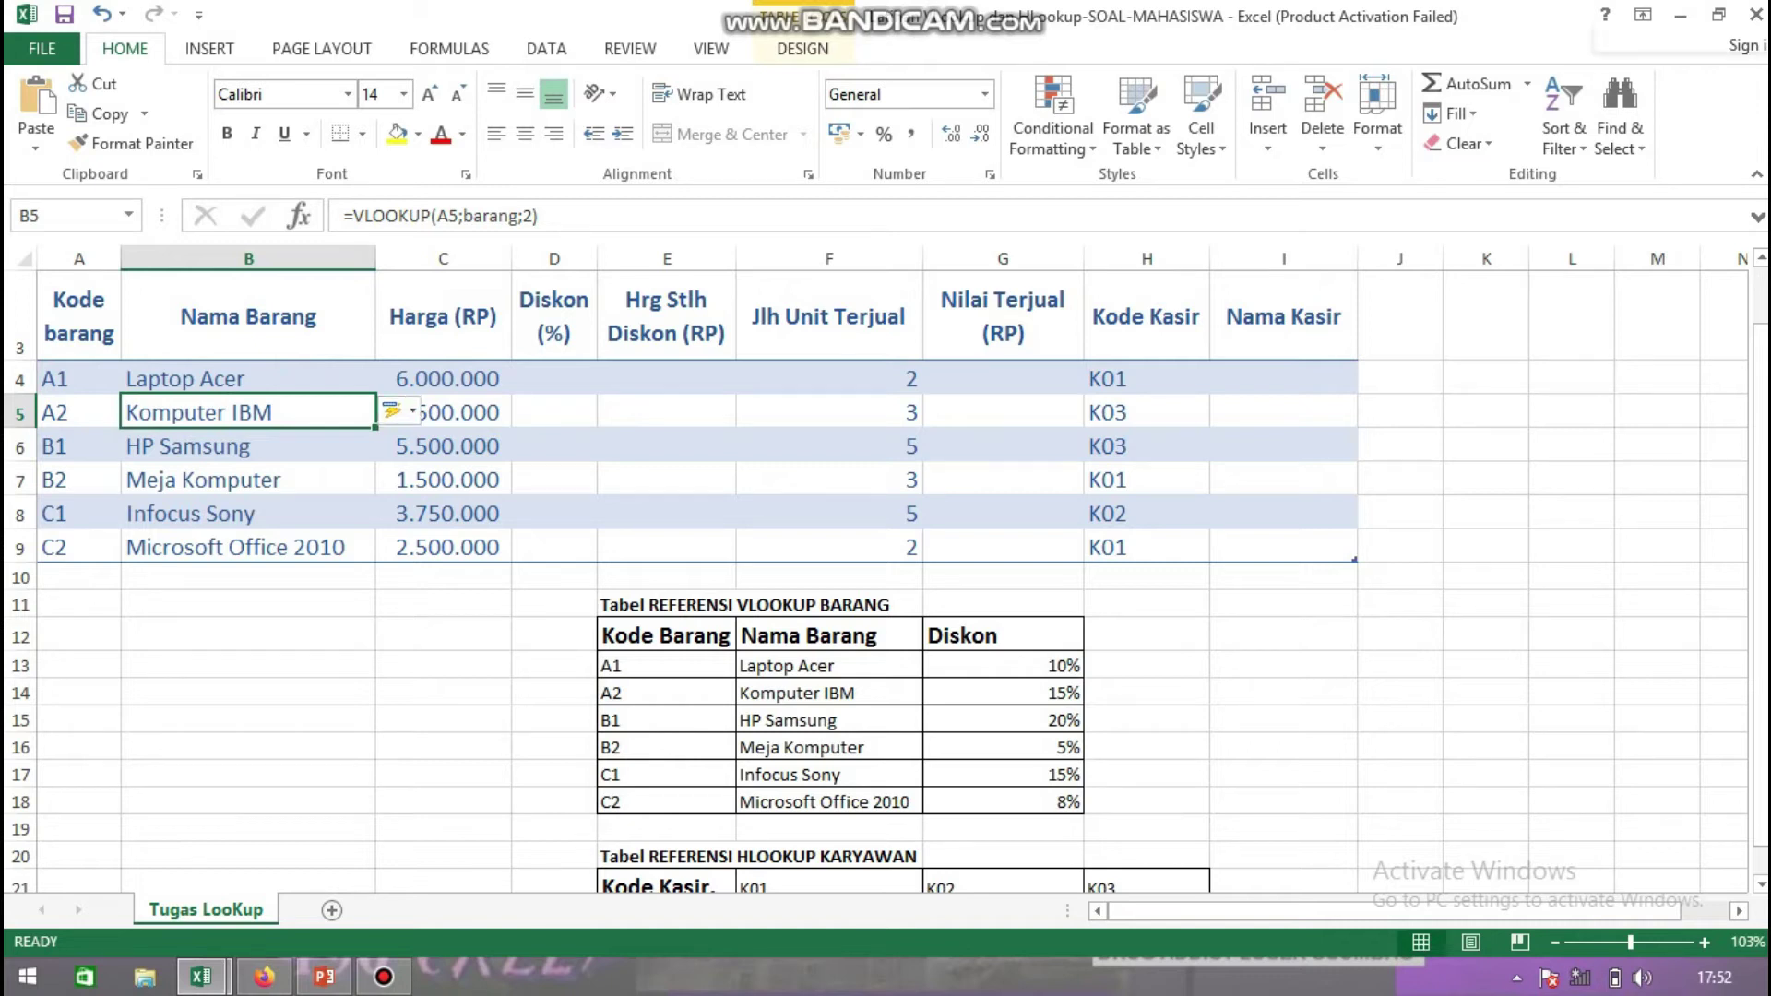
Fill the Diskon (%) column by entering =VLOOKUP(A4;barang;3) in cell D4
{"action": "left_click", "coordinate": [553, 316]}
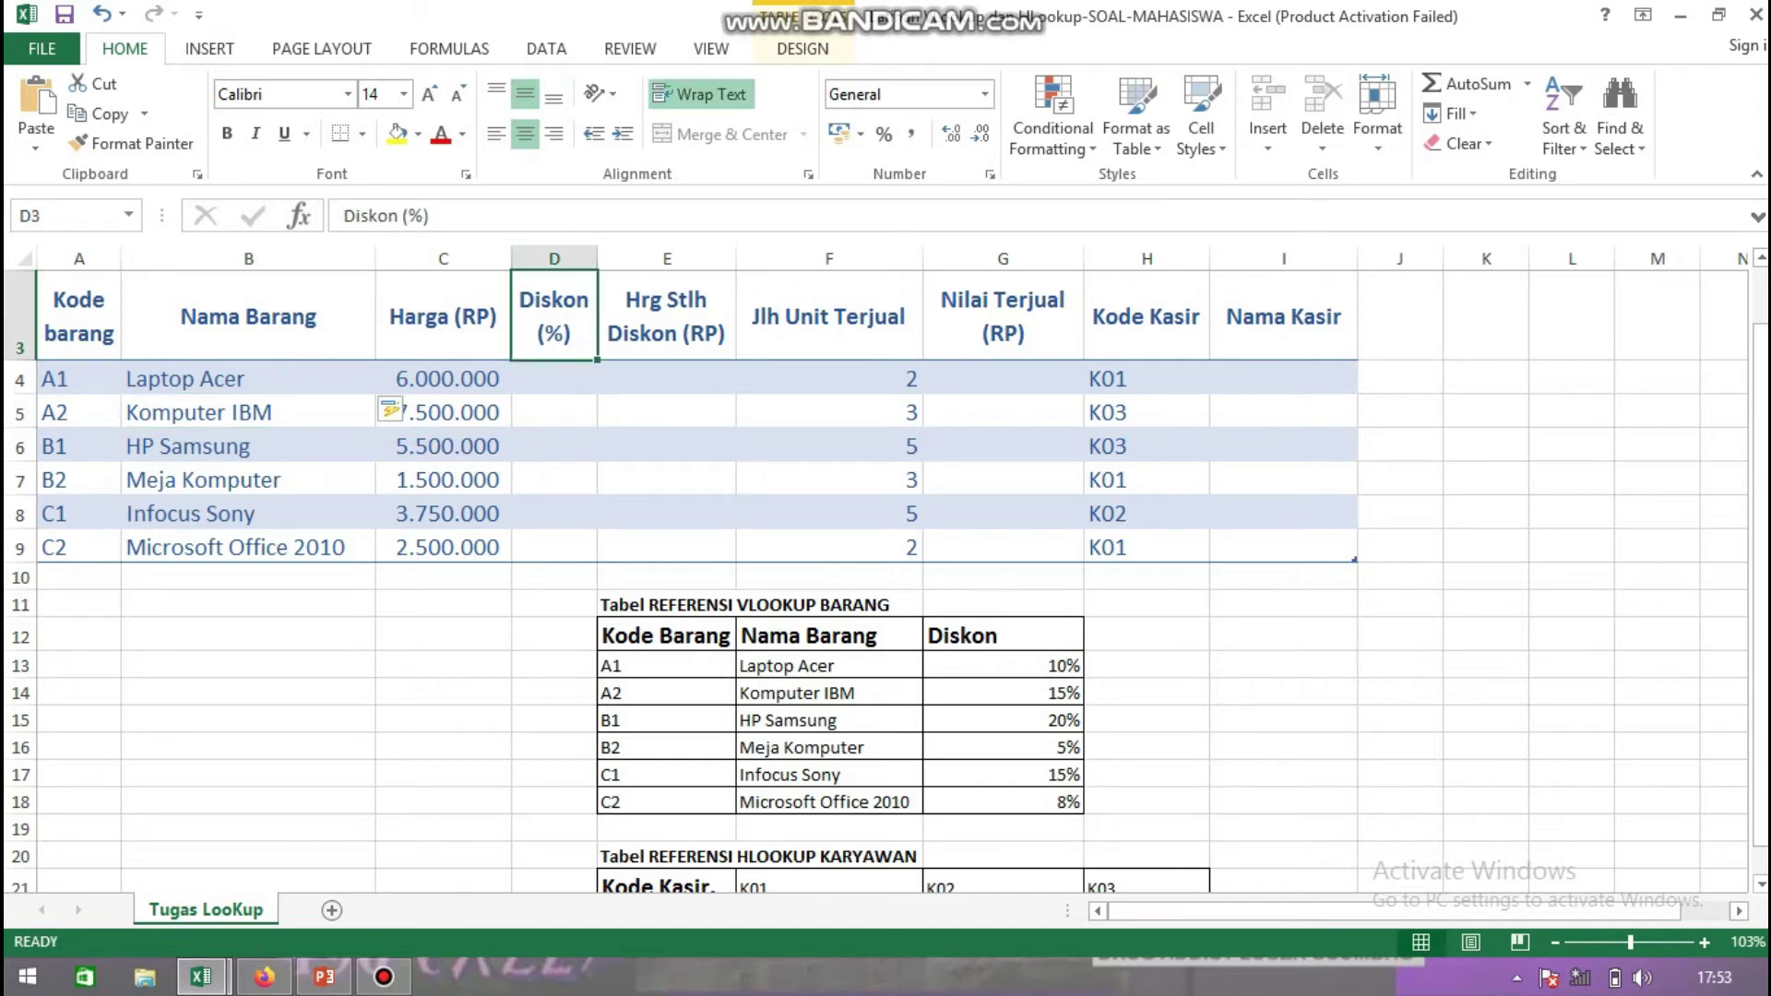
{"action": "left_click", "coordinate": [554, 378]}
{"action": "type", "text": "=VLO"}
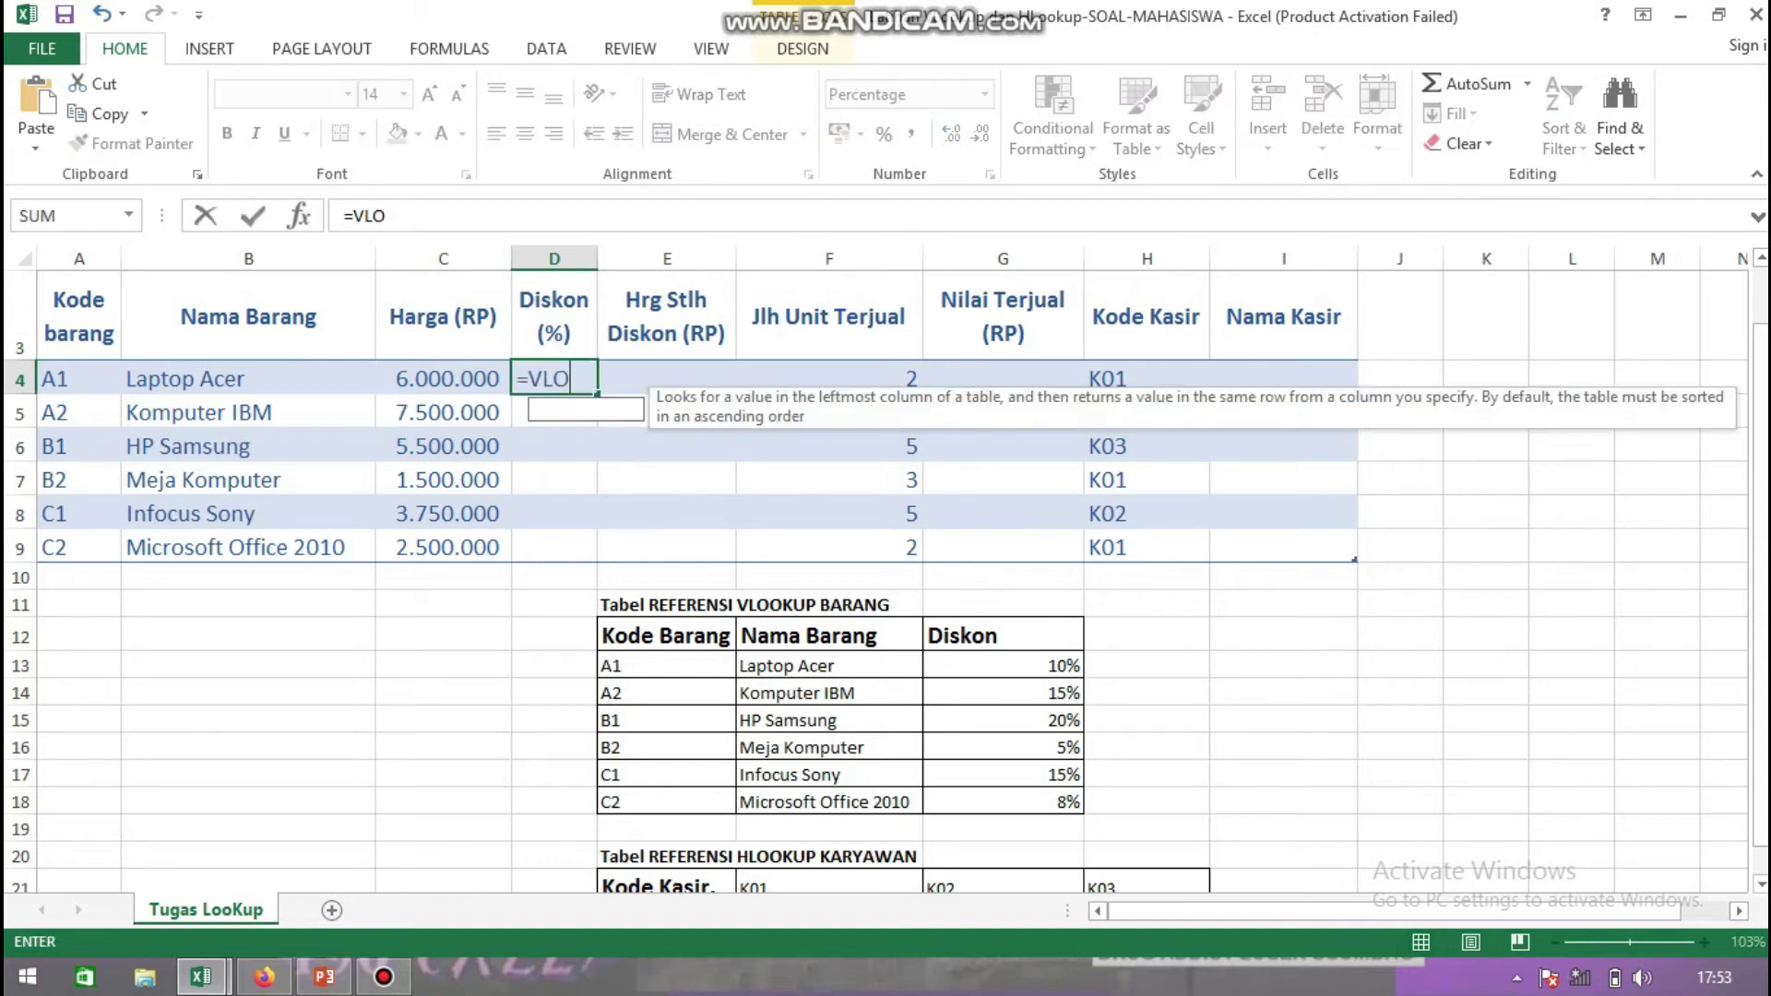
{"action": "type", "text": "OKUP("}
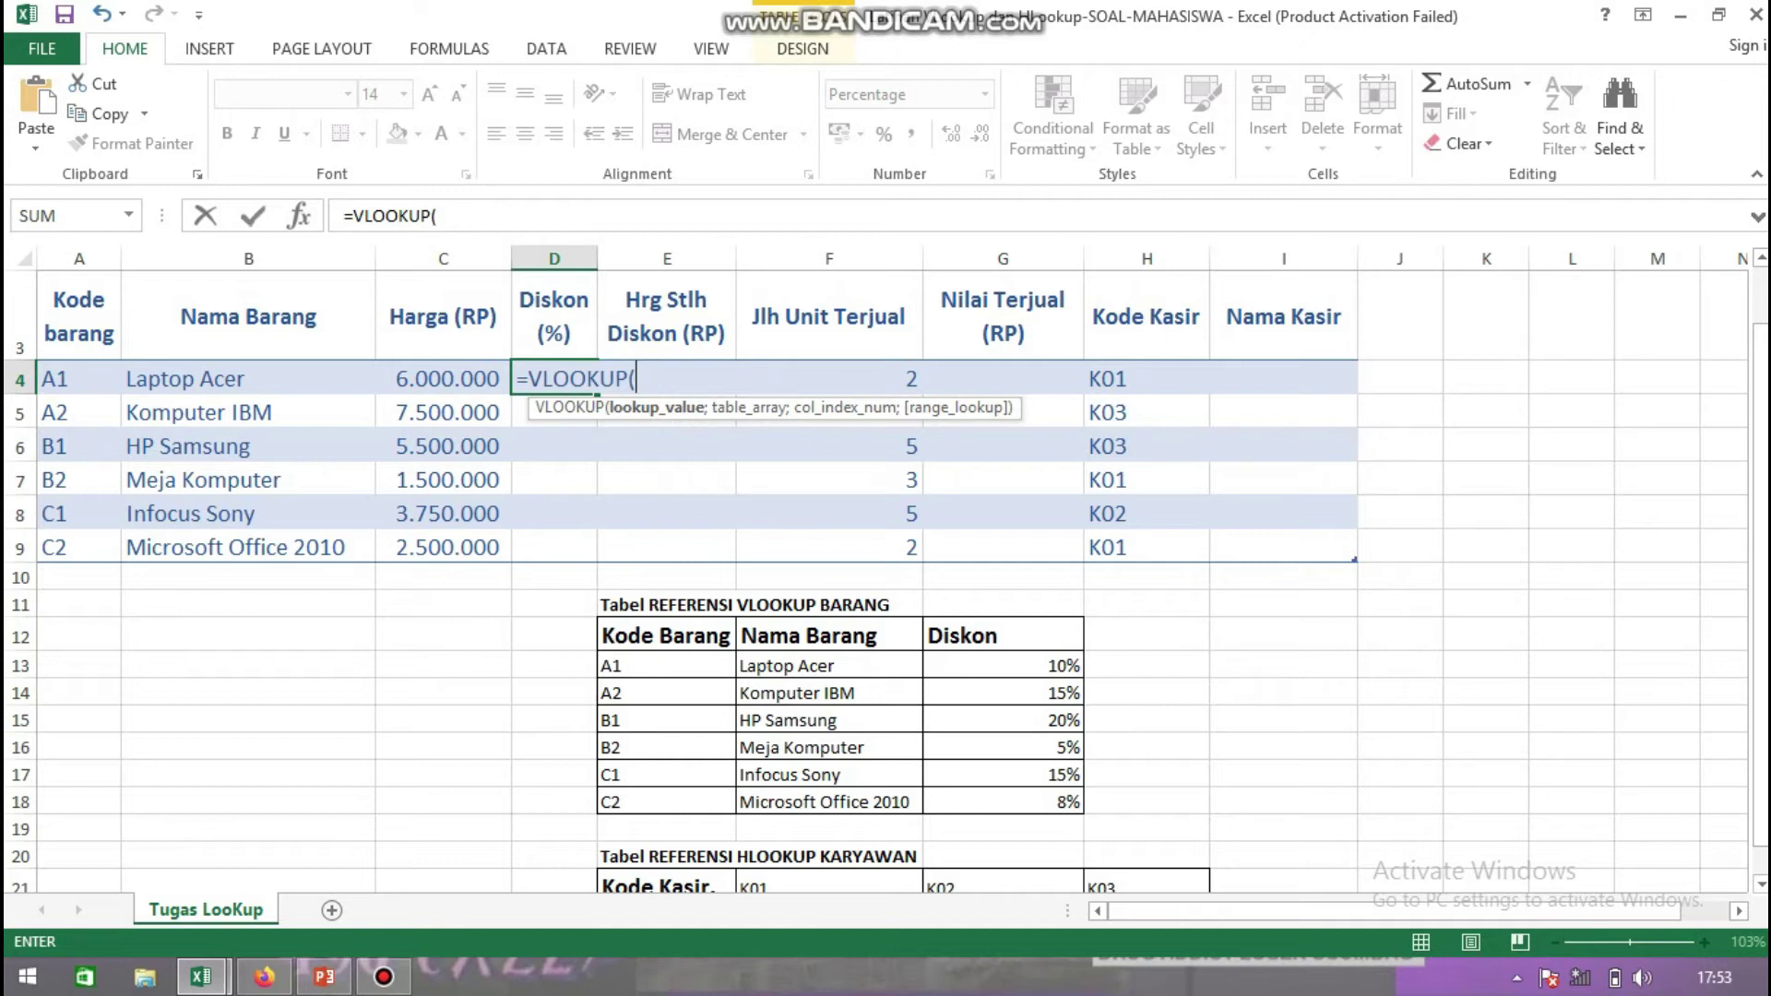
{"action": "type", "text": "A"}
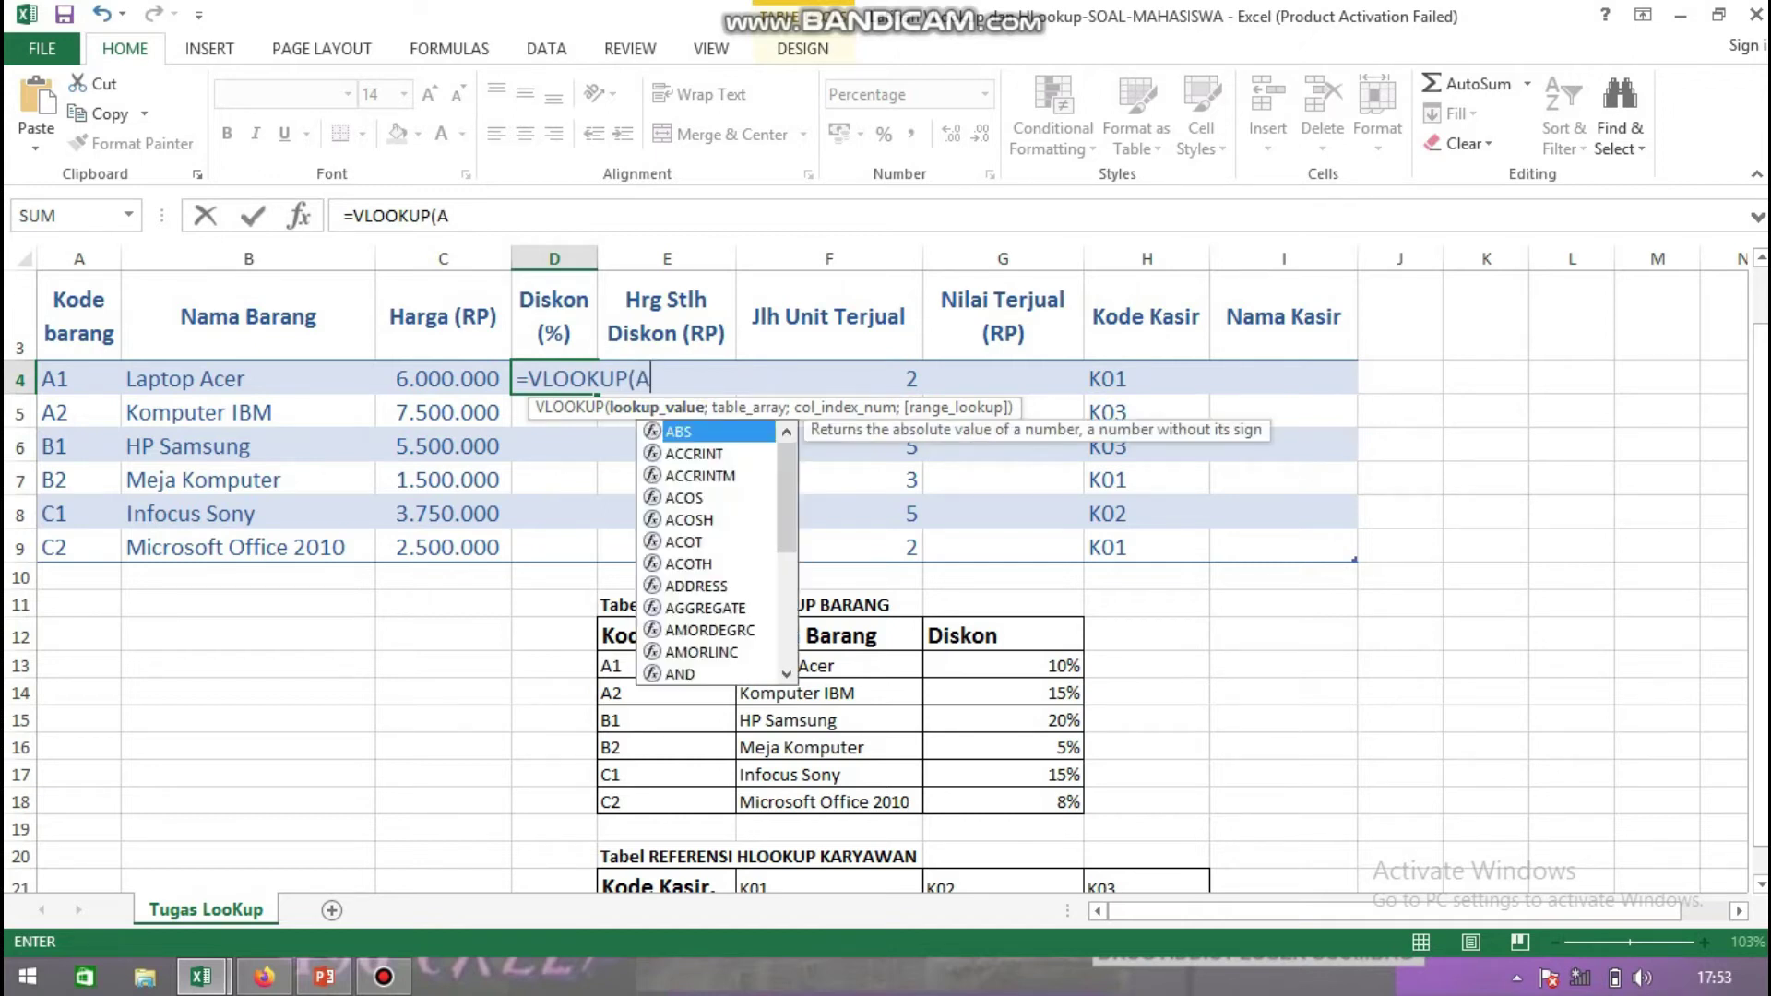
{"action": "type", "text": "4;"}
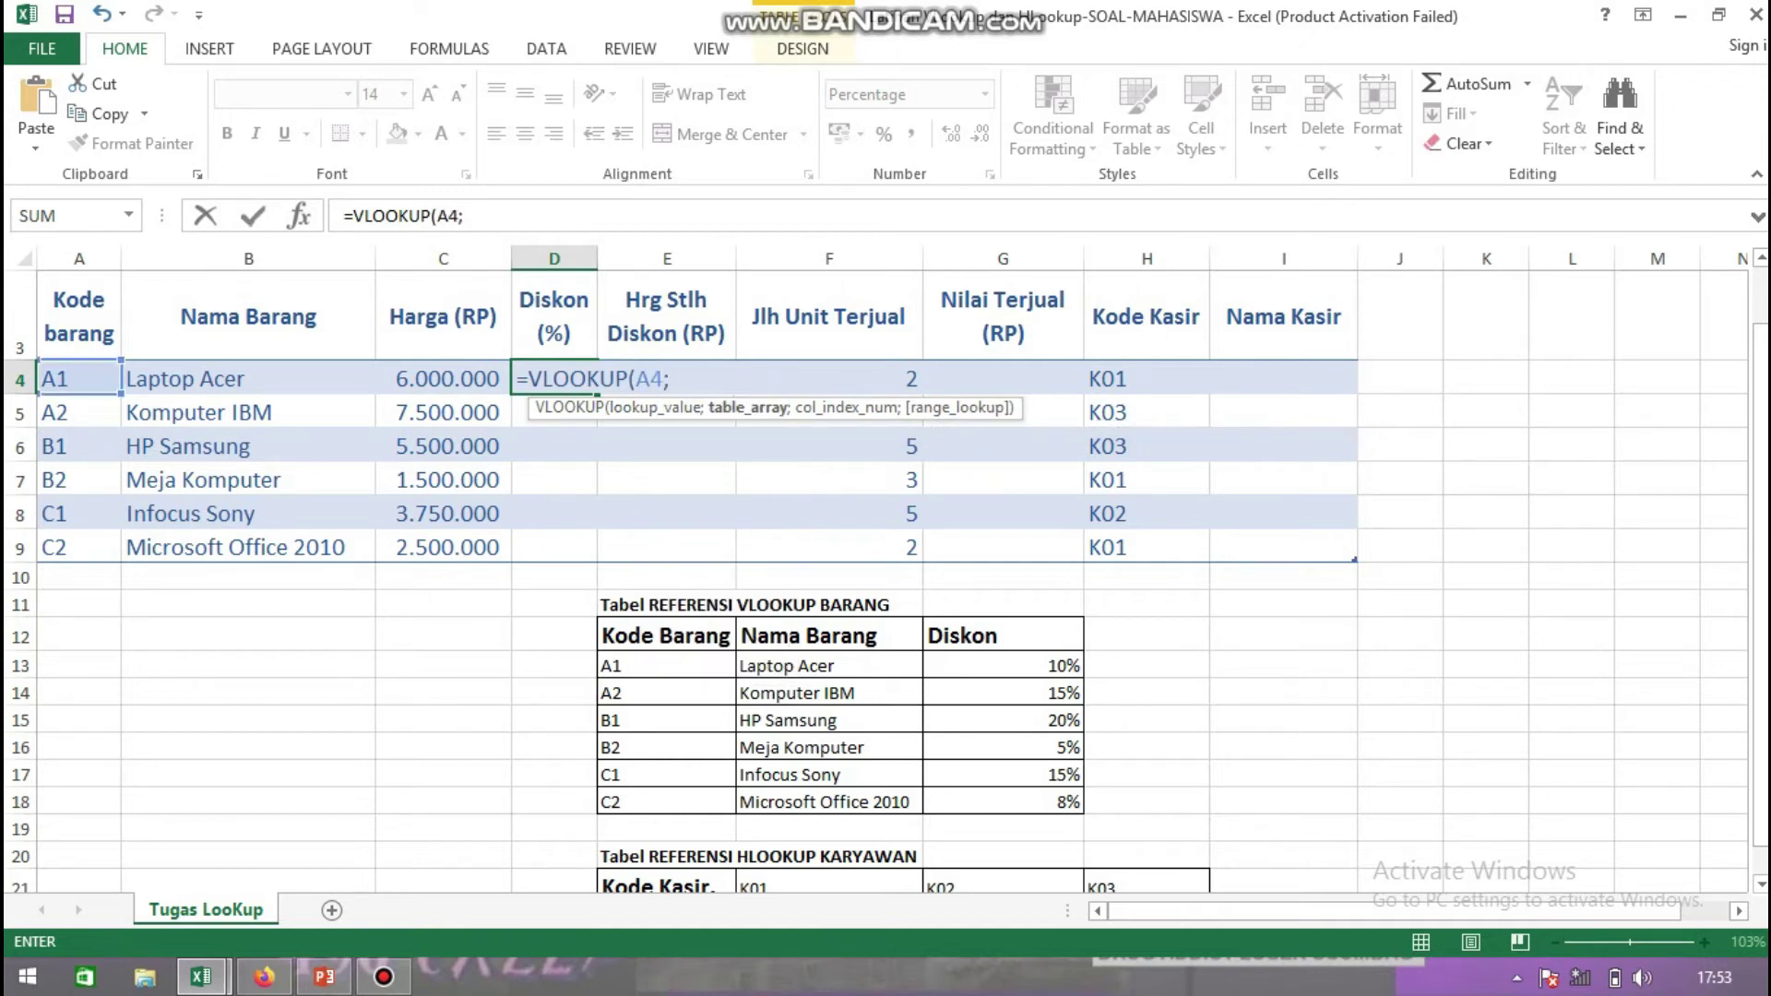
{"action": "type", "text": "barang"}
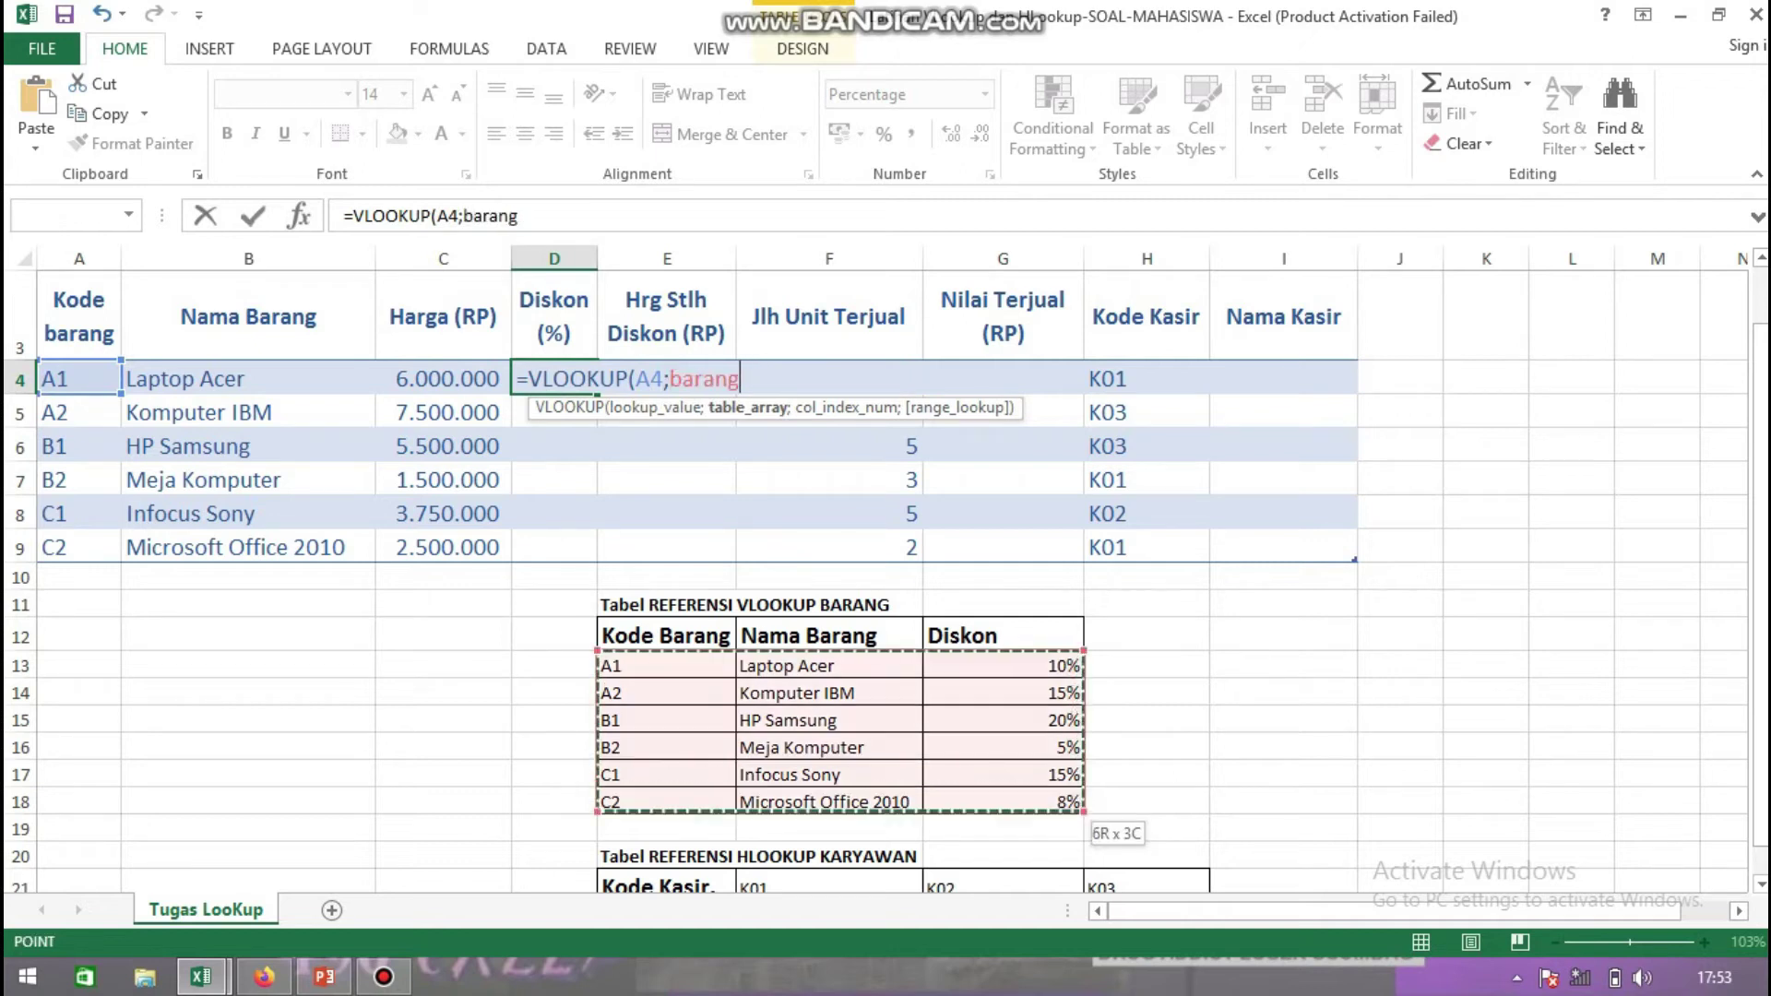
{"action": "type", "text": ";"}
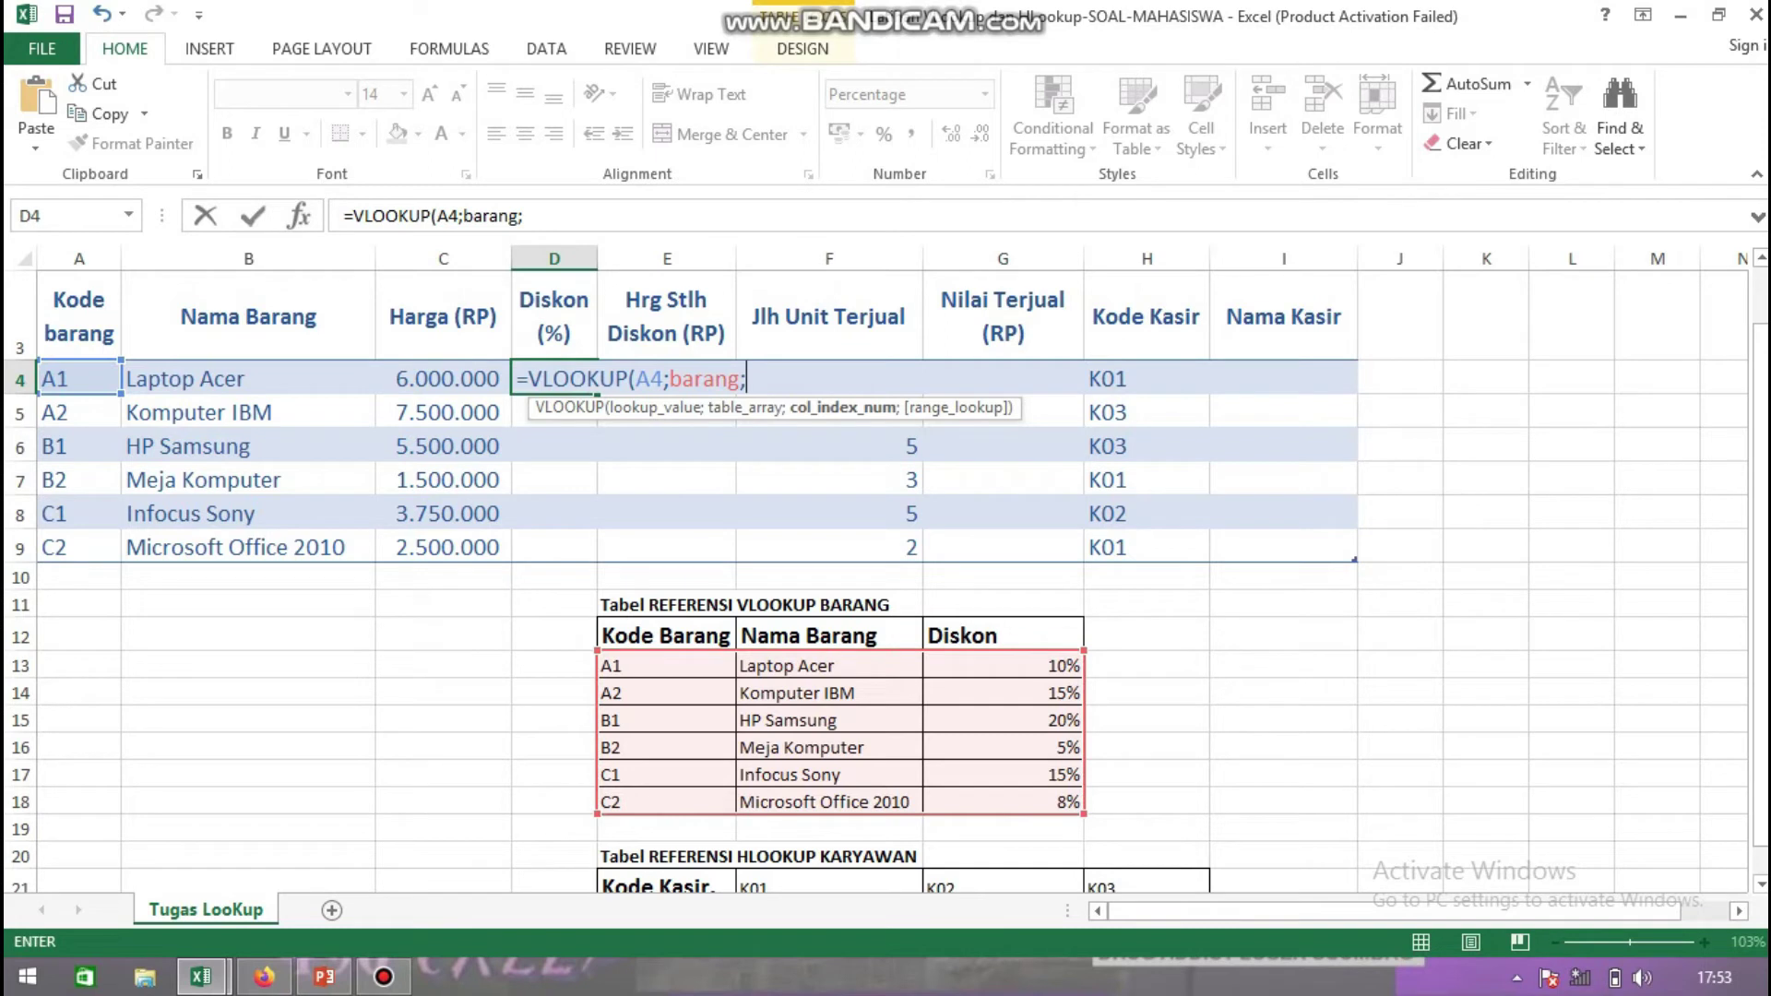
{"action": "type", "text": "3)"}
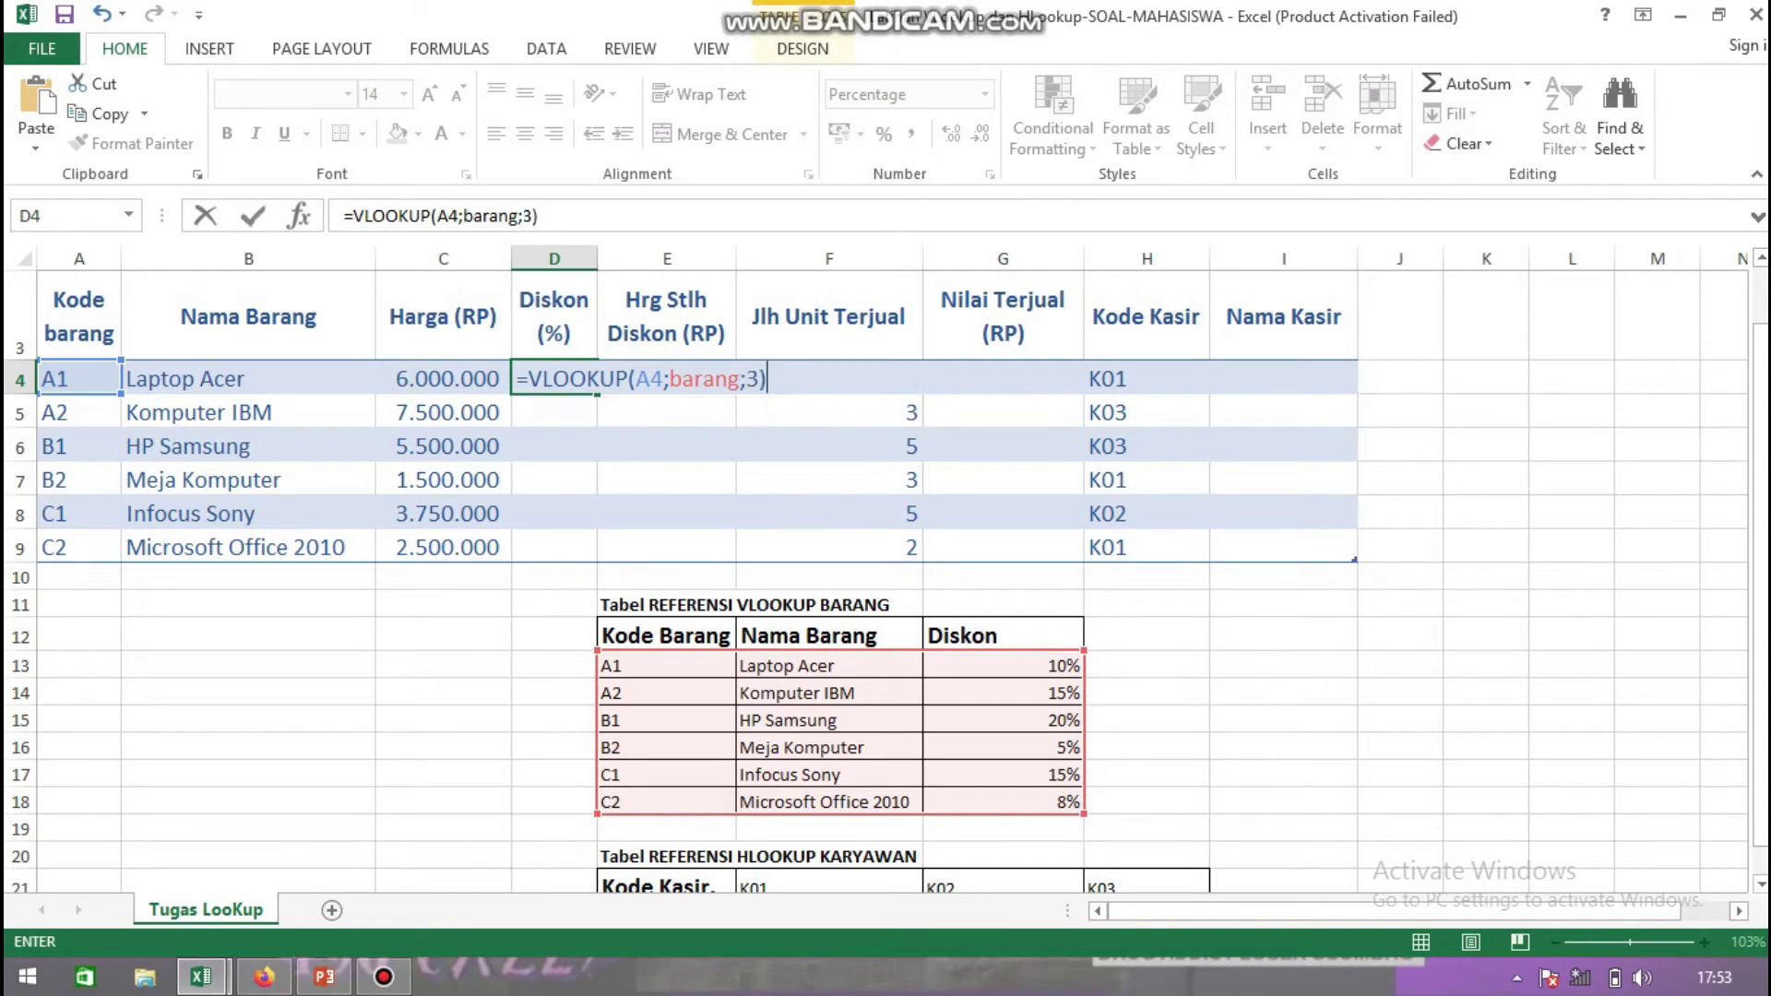
{"action": "key", "text": "Return"}
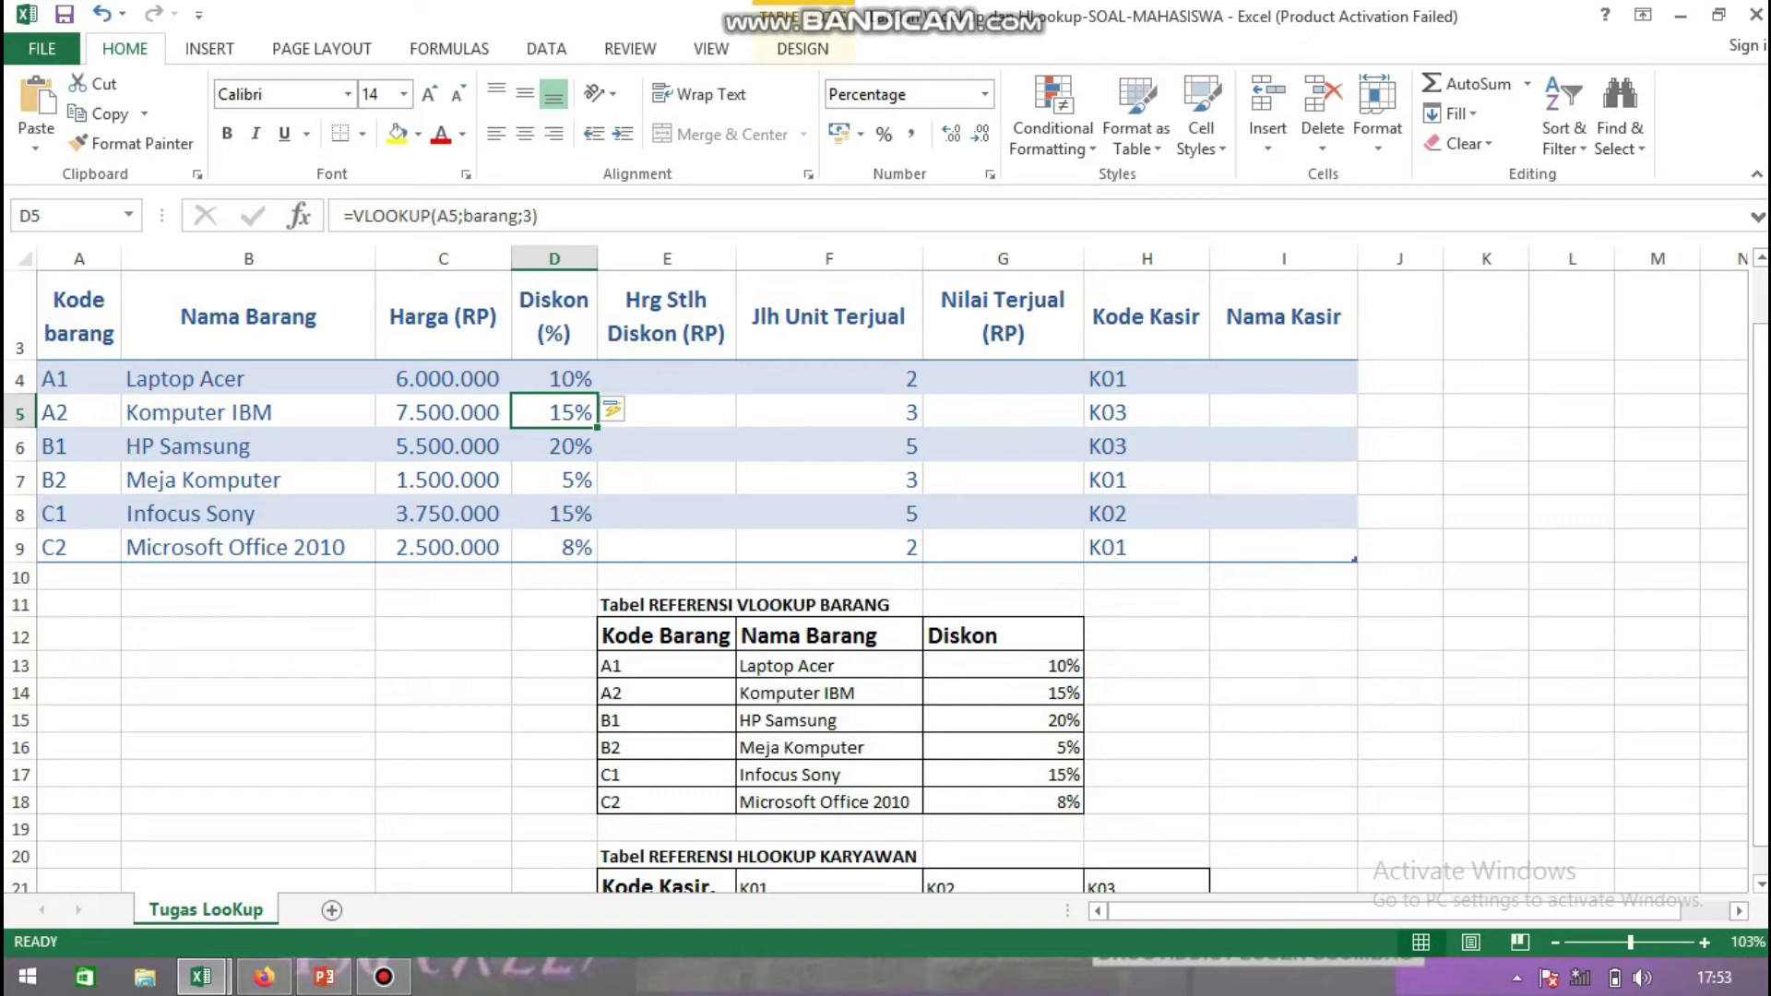
Calculate the Hrg Stlh Diskon (RP) column by entering =[Harga (RP)]*(1-[Diskon (%)]) in cell E4
{"action": "left_click", "coordinate": [666, 317]}
{"action": "left_click", "coordinate": [666, 377]}
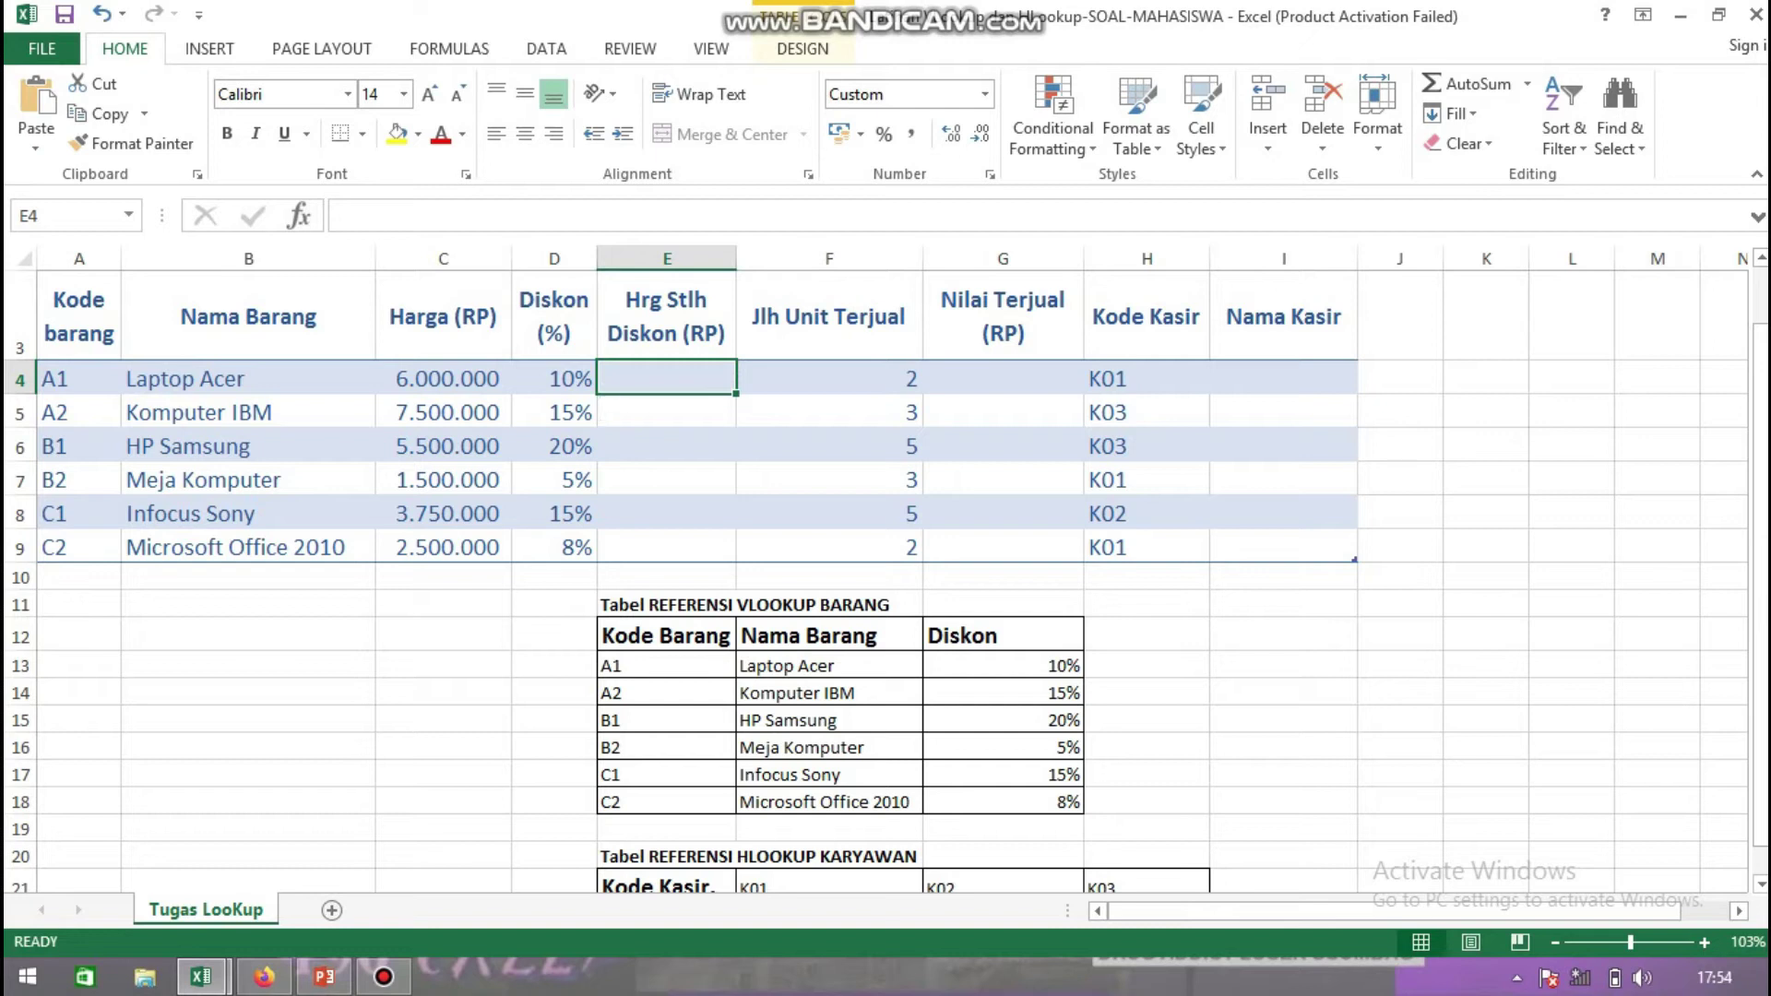
{"action": "type", "text": "="}
{"action": "left_click_drag", "start_coordinate": [443, 378], "coordinate": [443, 547]}
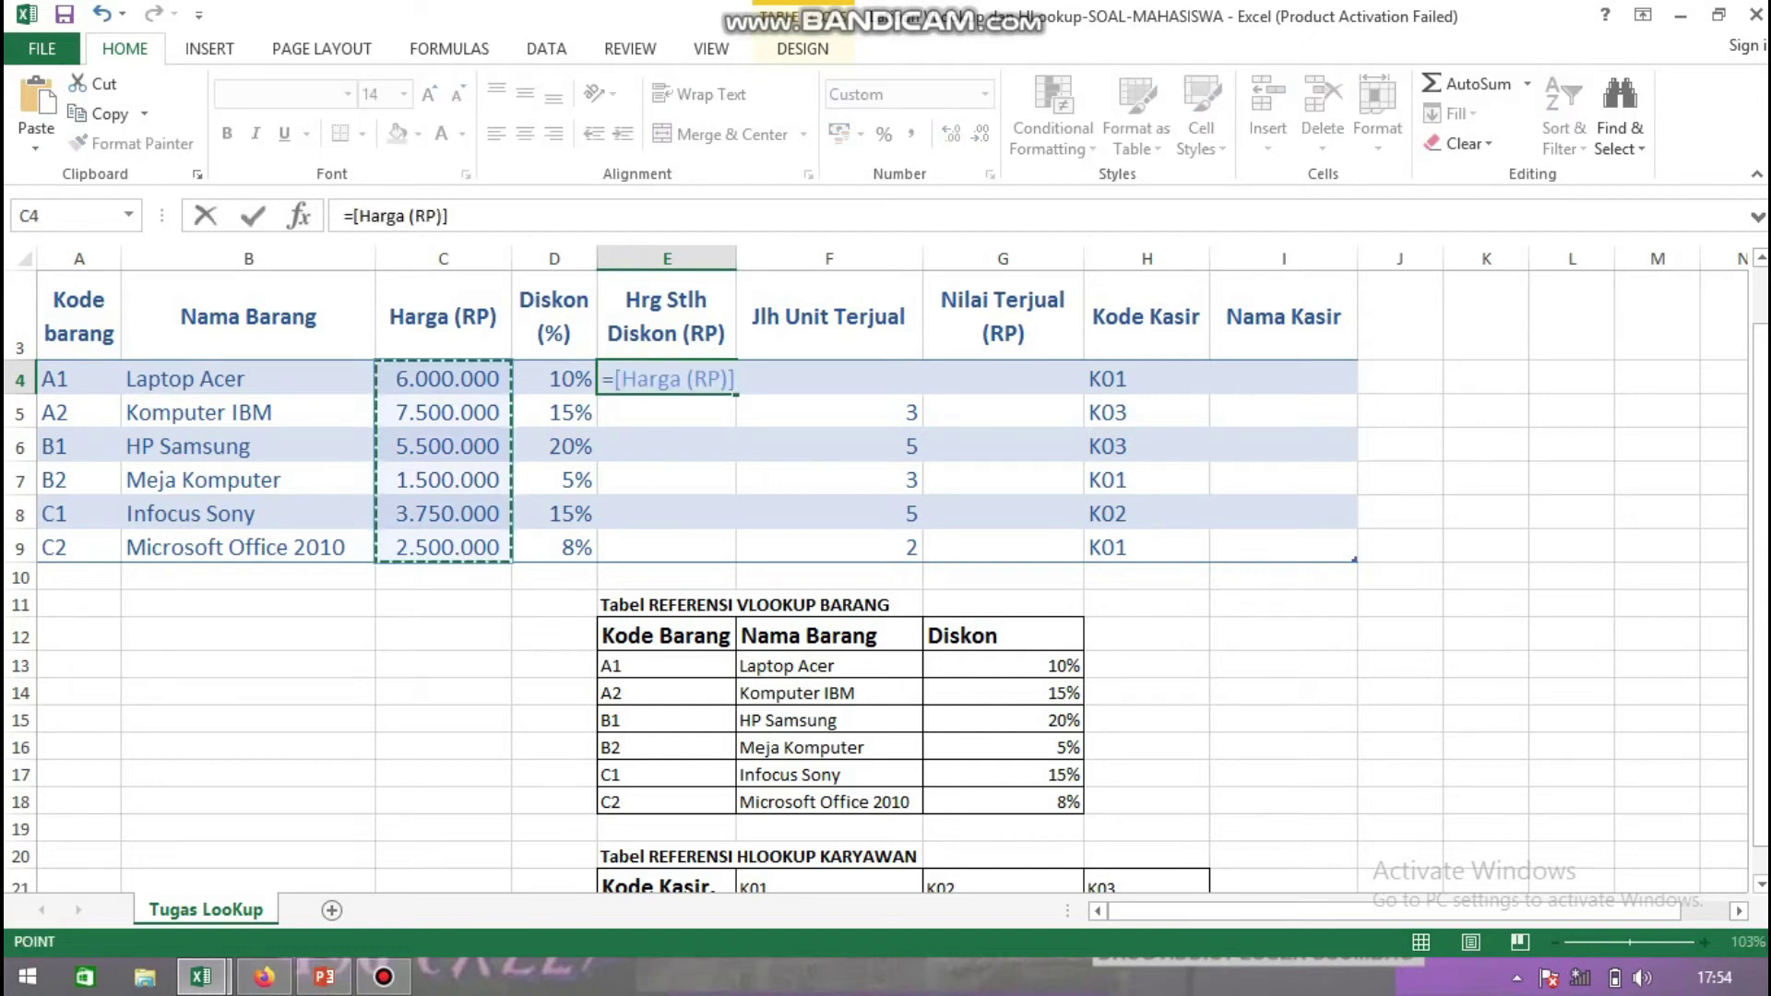
{"action": "type", "text": "*(1-"}
{"action": "left_click_drag", "start_coordinate": [553, 378], "coordinate": [553, 547]}
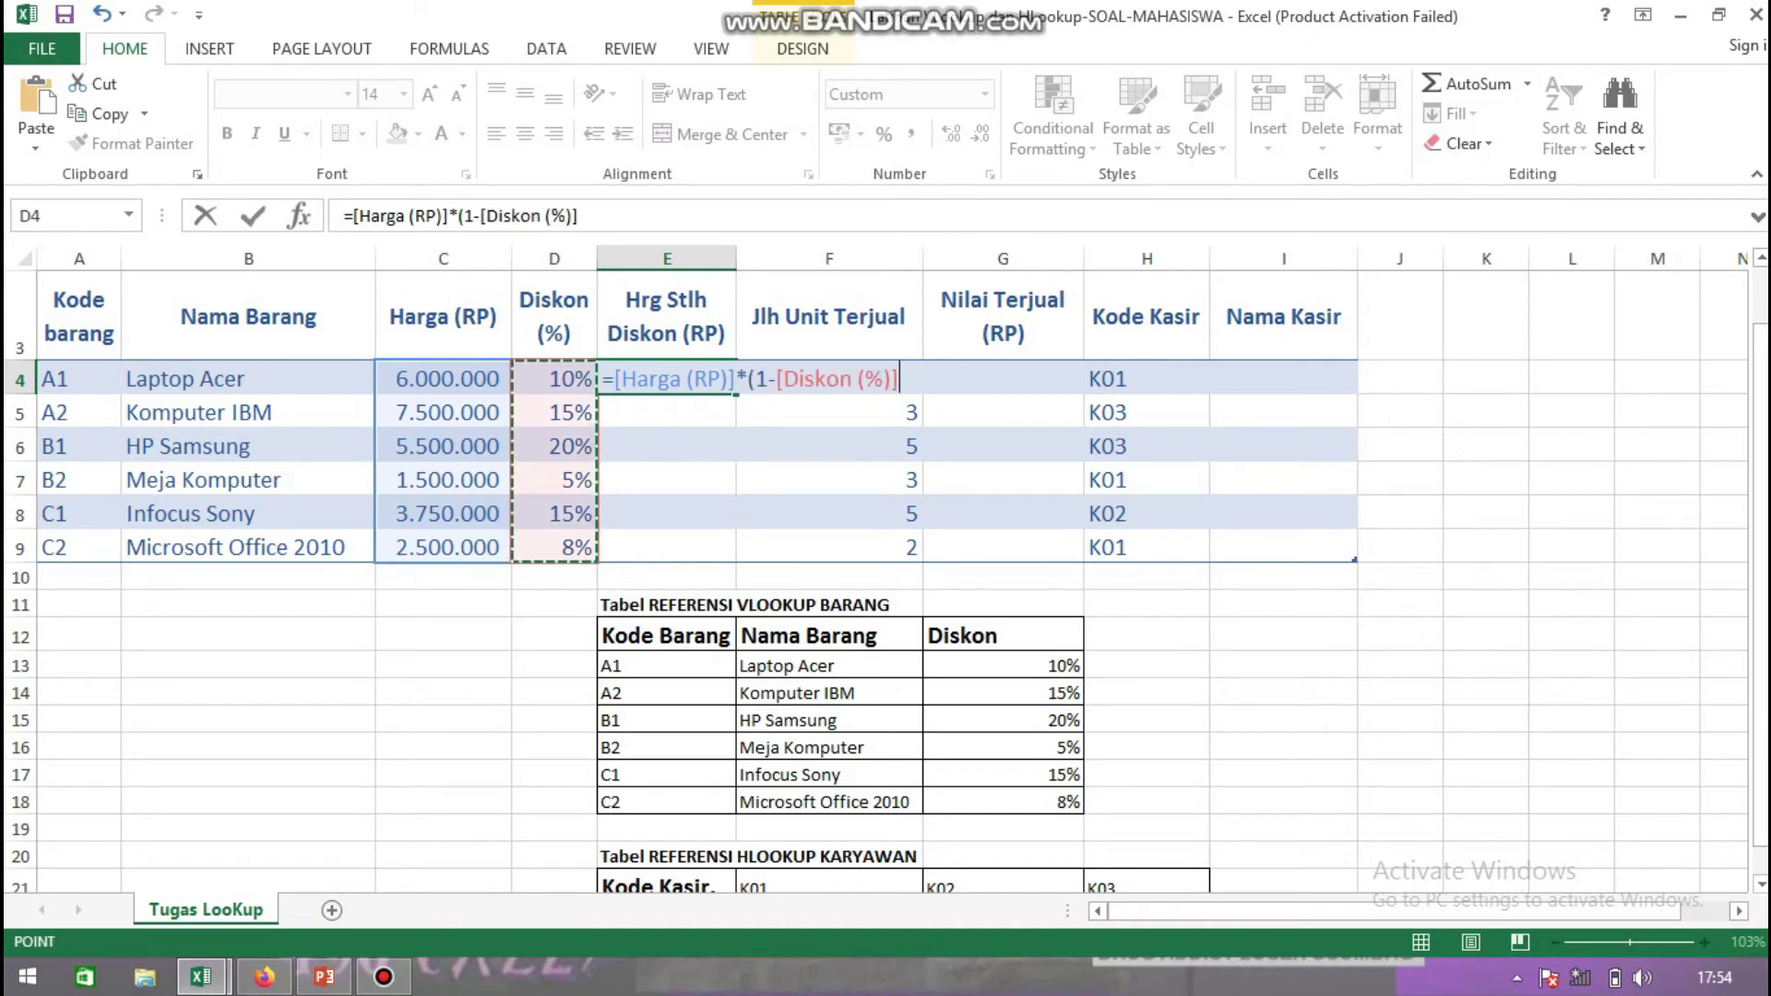
{"action": "type", "text": ")"}
{"action": "key", "text": "Return"}
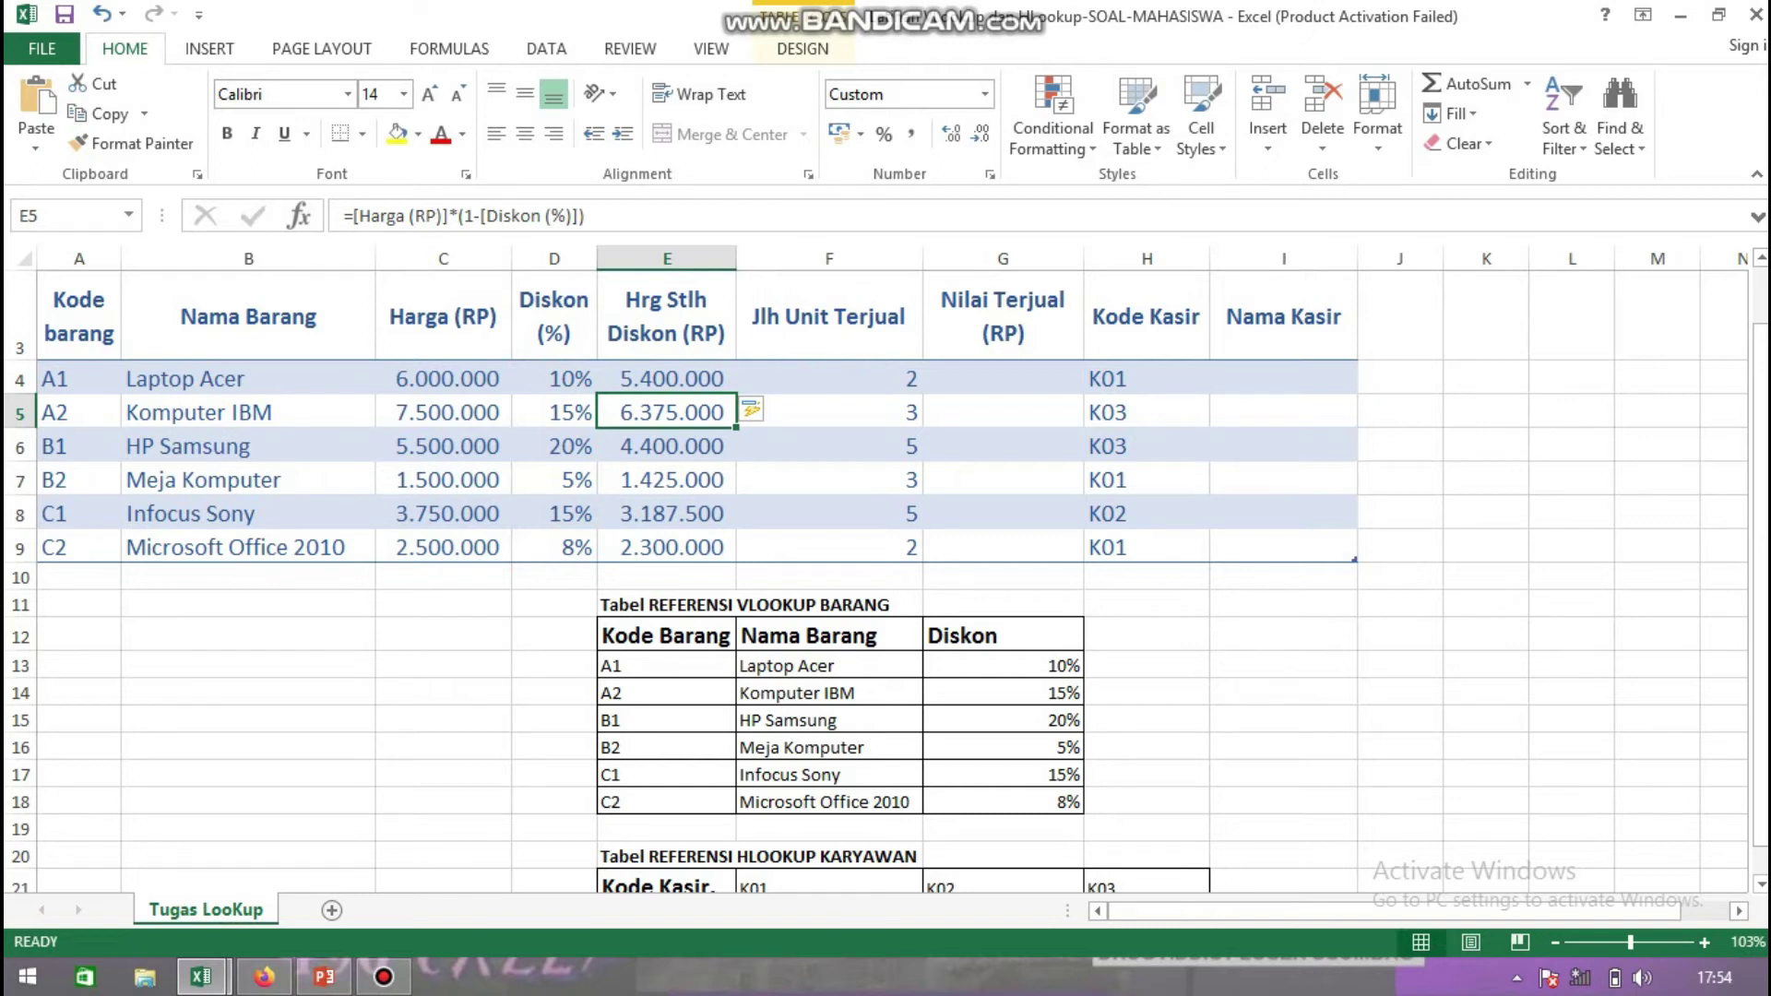
Calculate the Nilai Terjual (RP) column by entering =F4*[Hrg Stlh Diskon (RP)] in cell G4
{"action": "left_click", "coordinate": [1002, 315]}
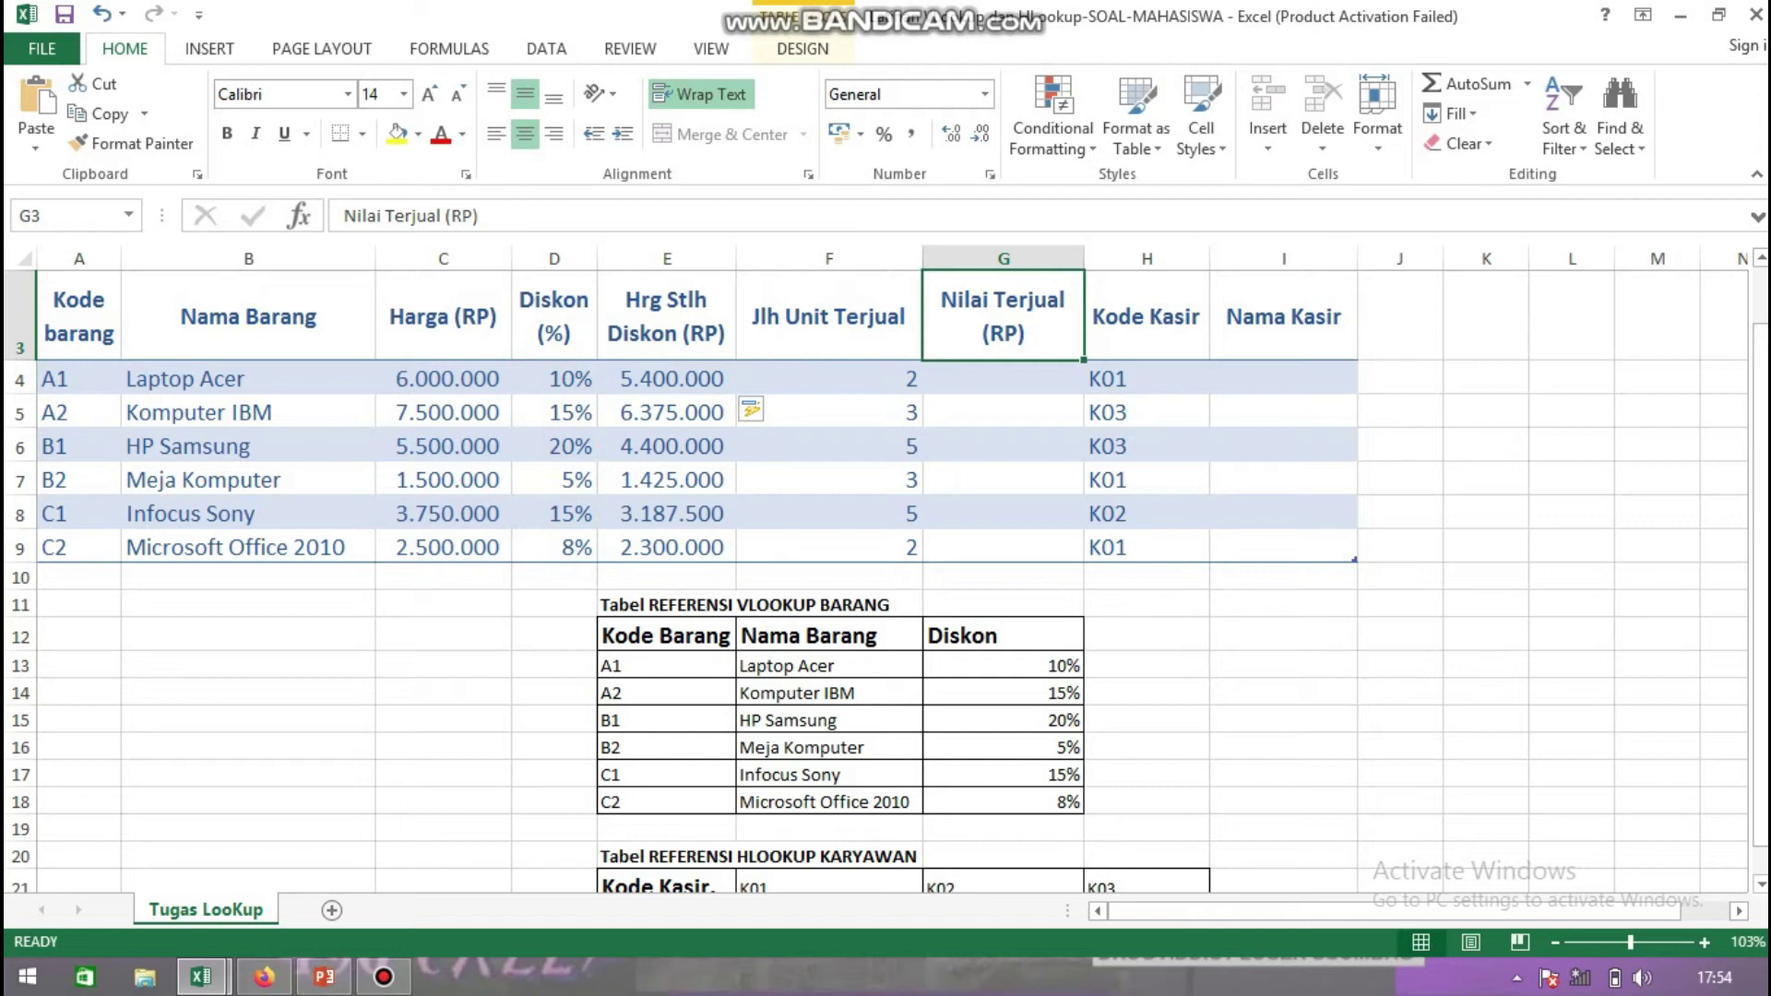
{"action": "left_click", "coordinate": [1002, 377]}
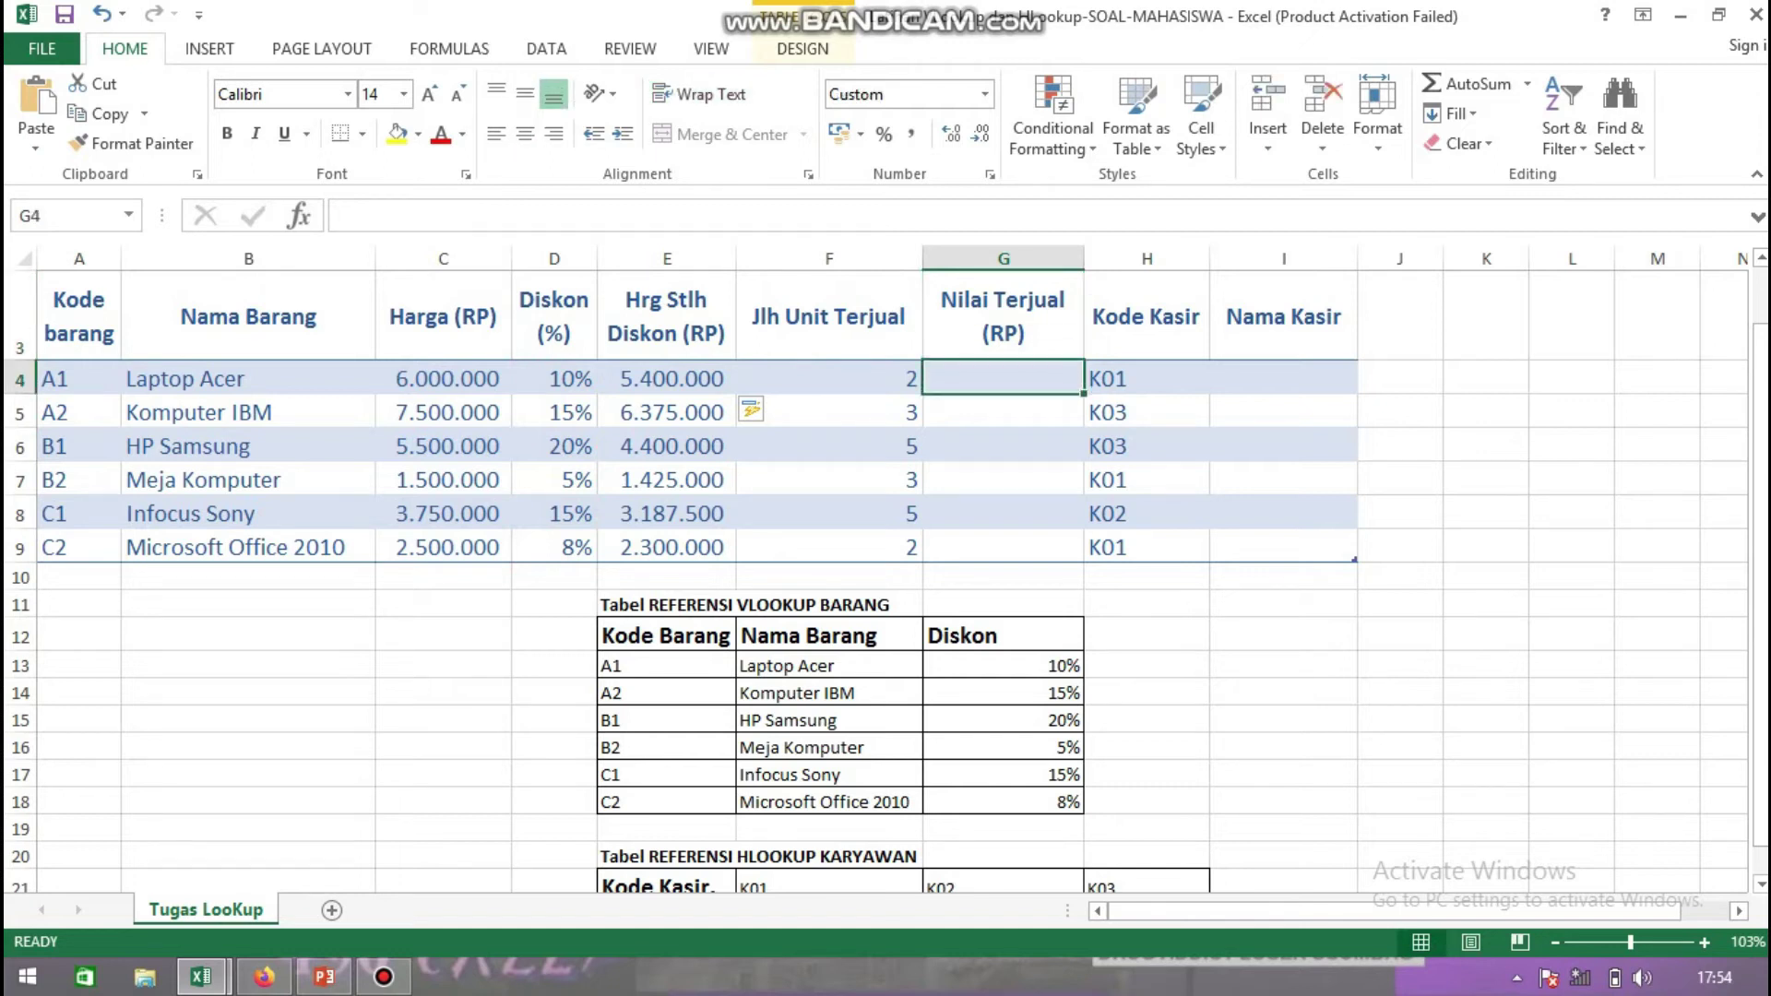
{"action": "type", "text": "=F4"}
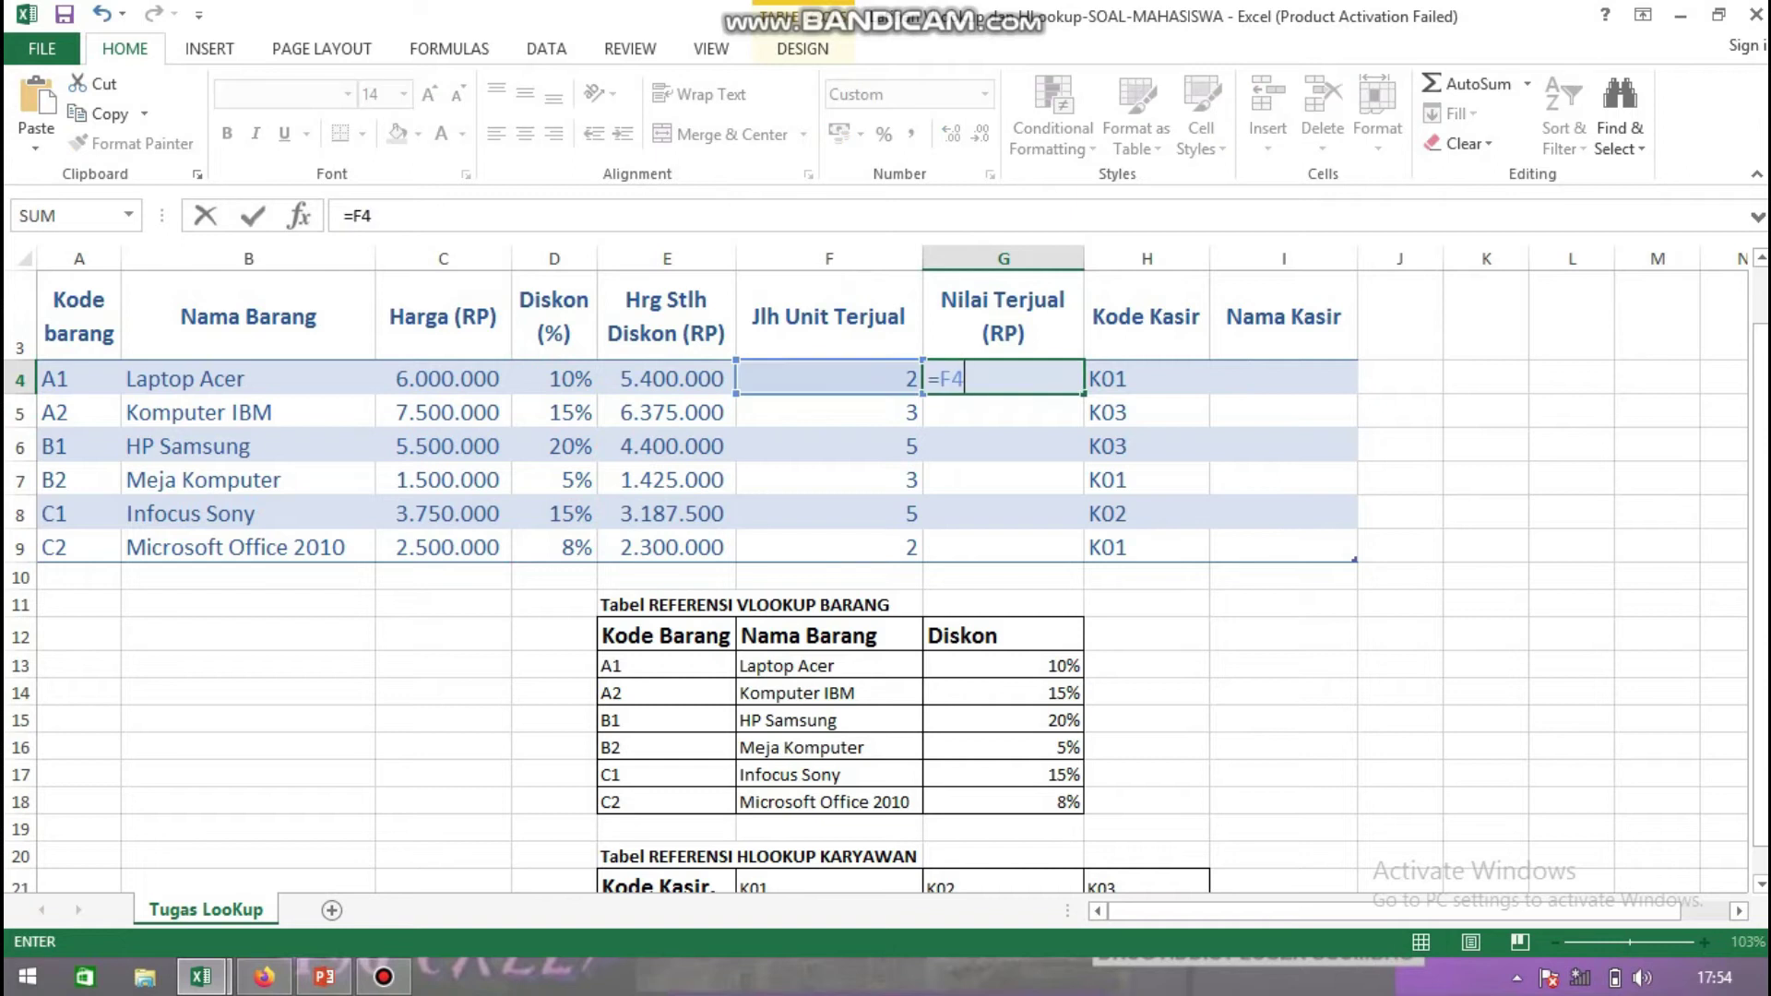
{"action": "type", "text": "*"}
{"action": "key", "text": "Left"}
{"action": "key", "text": "Left"}
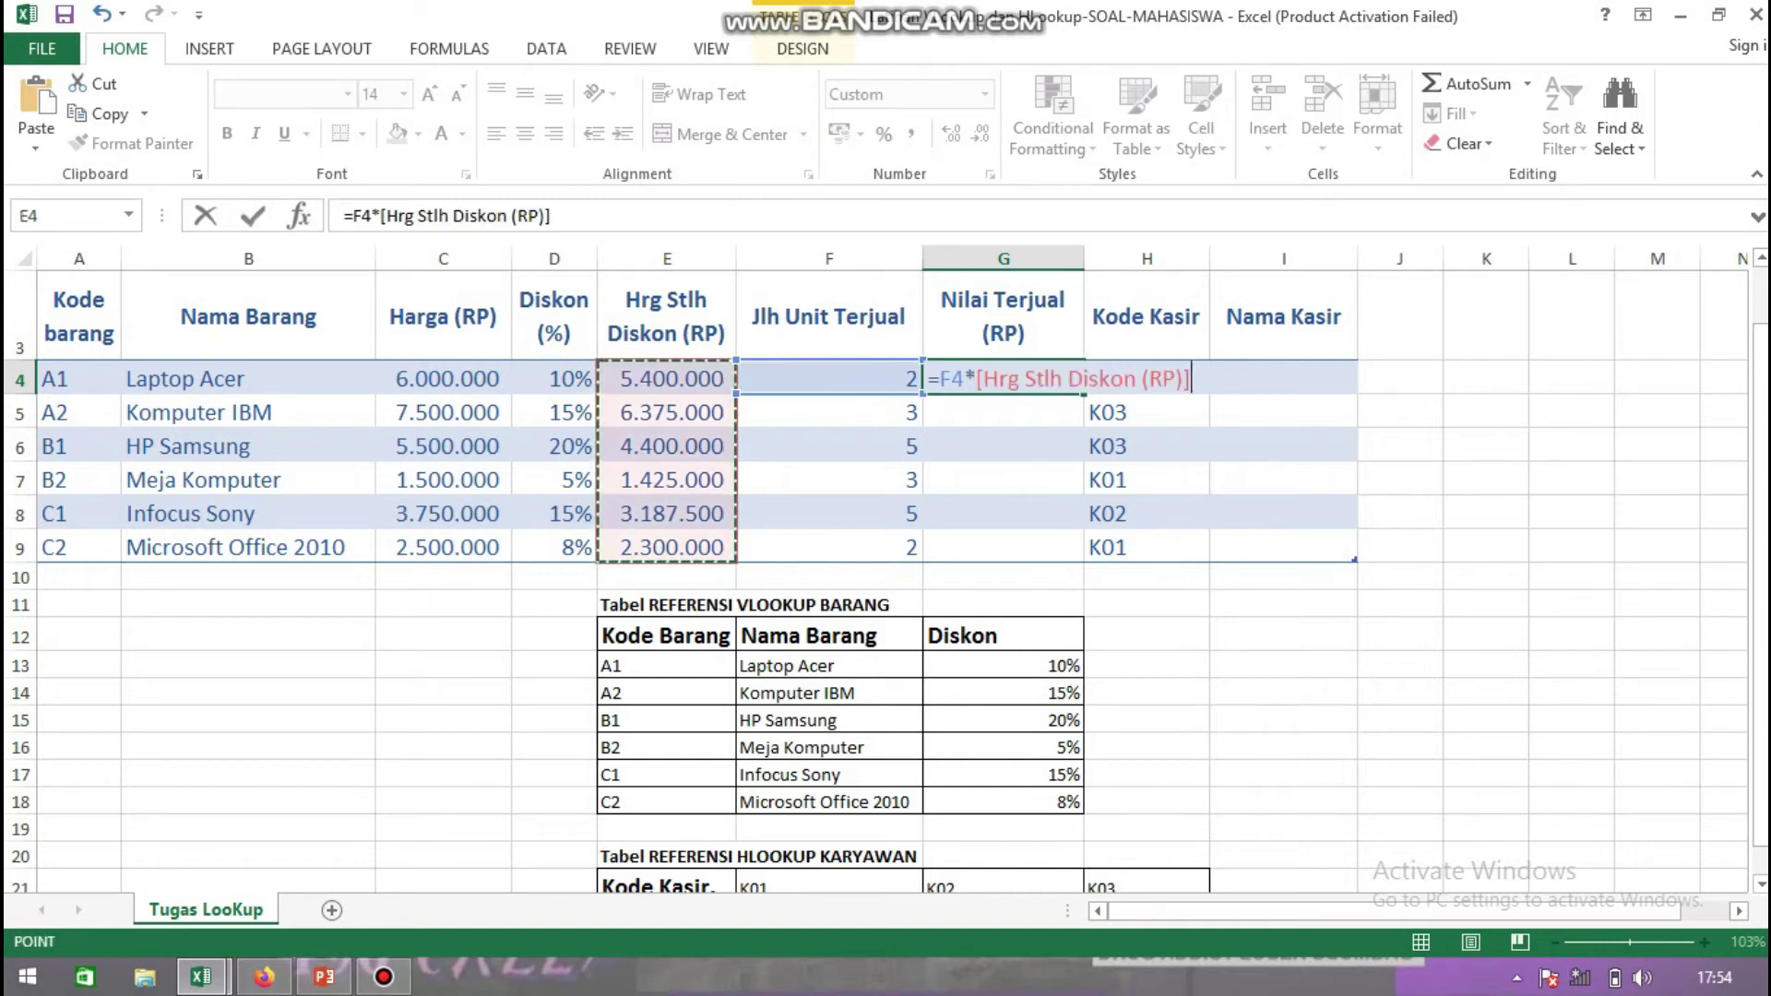
{"action": "key", "text": "Return"}
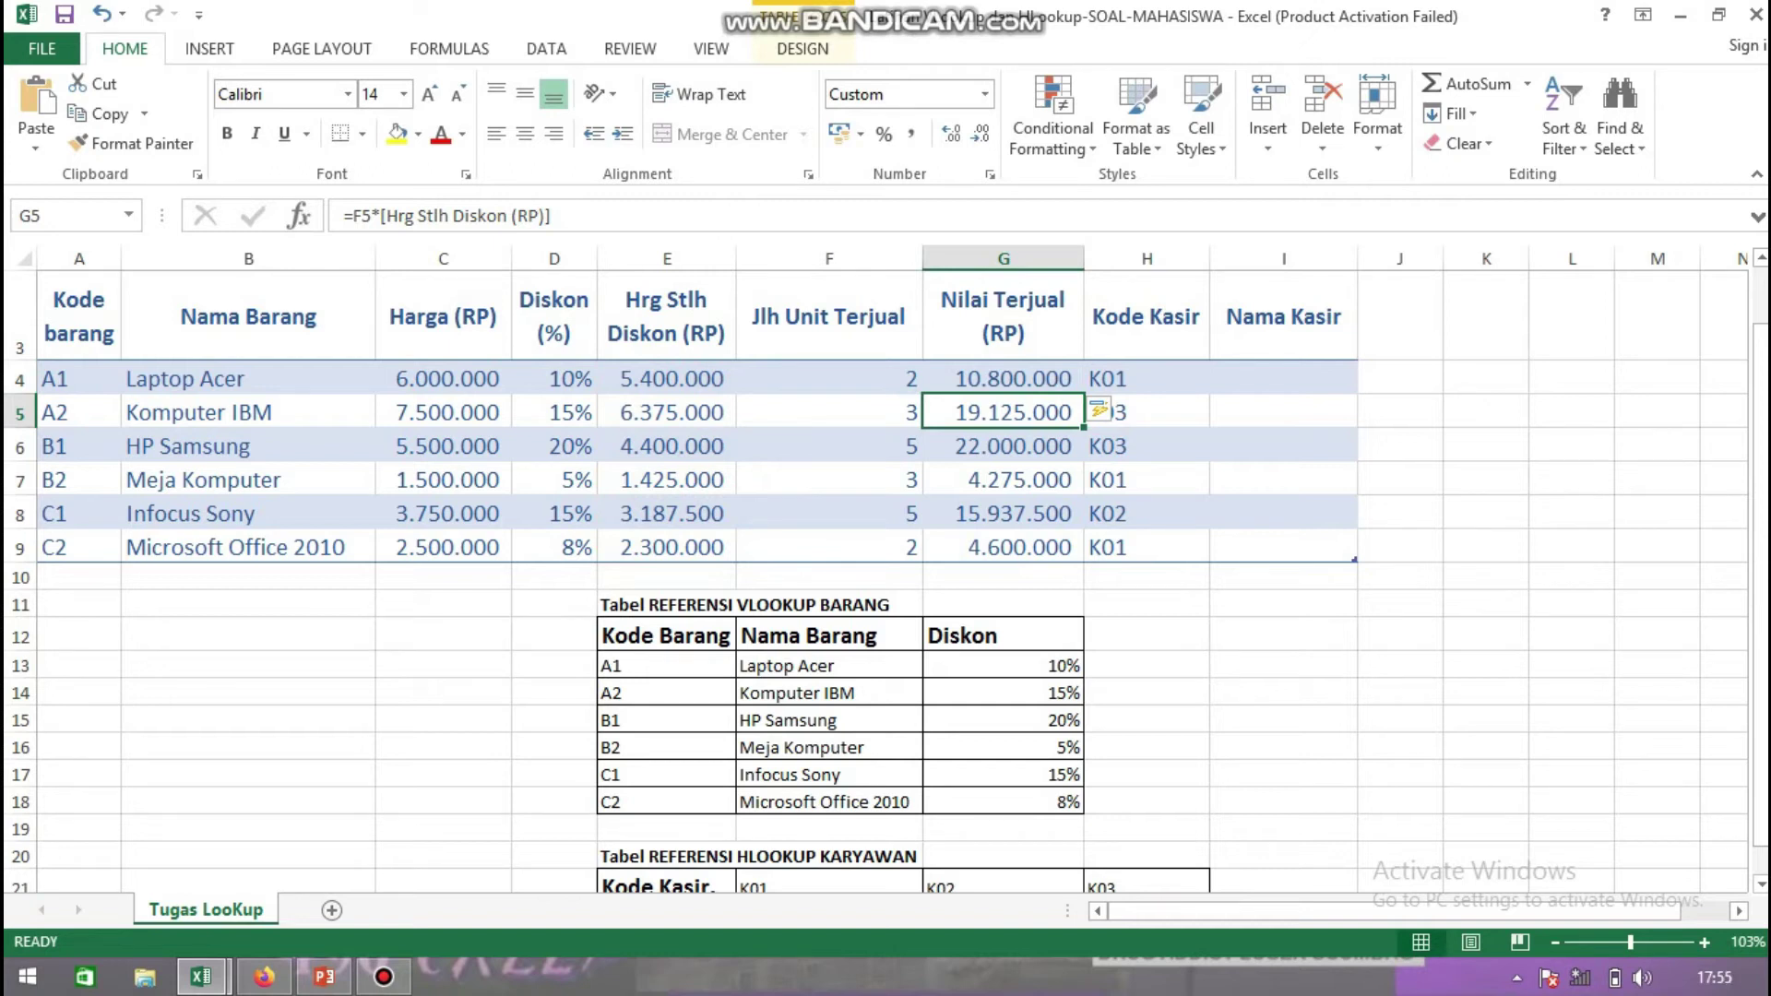
Examine the empty Nama Kasir column, the Kode Kasir values and the HLOOKUP employee reference table below the sales data
{"action": "left_click", "coordinate": [1282, 315]}
{"action": "left_click", "coordinate": [1282, 377]}
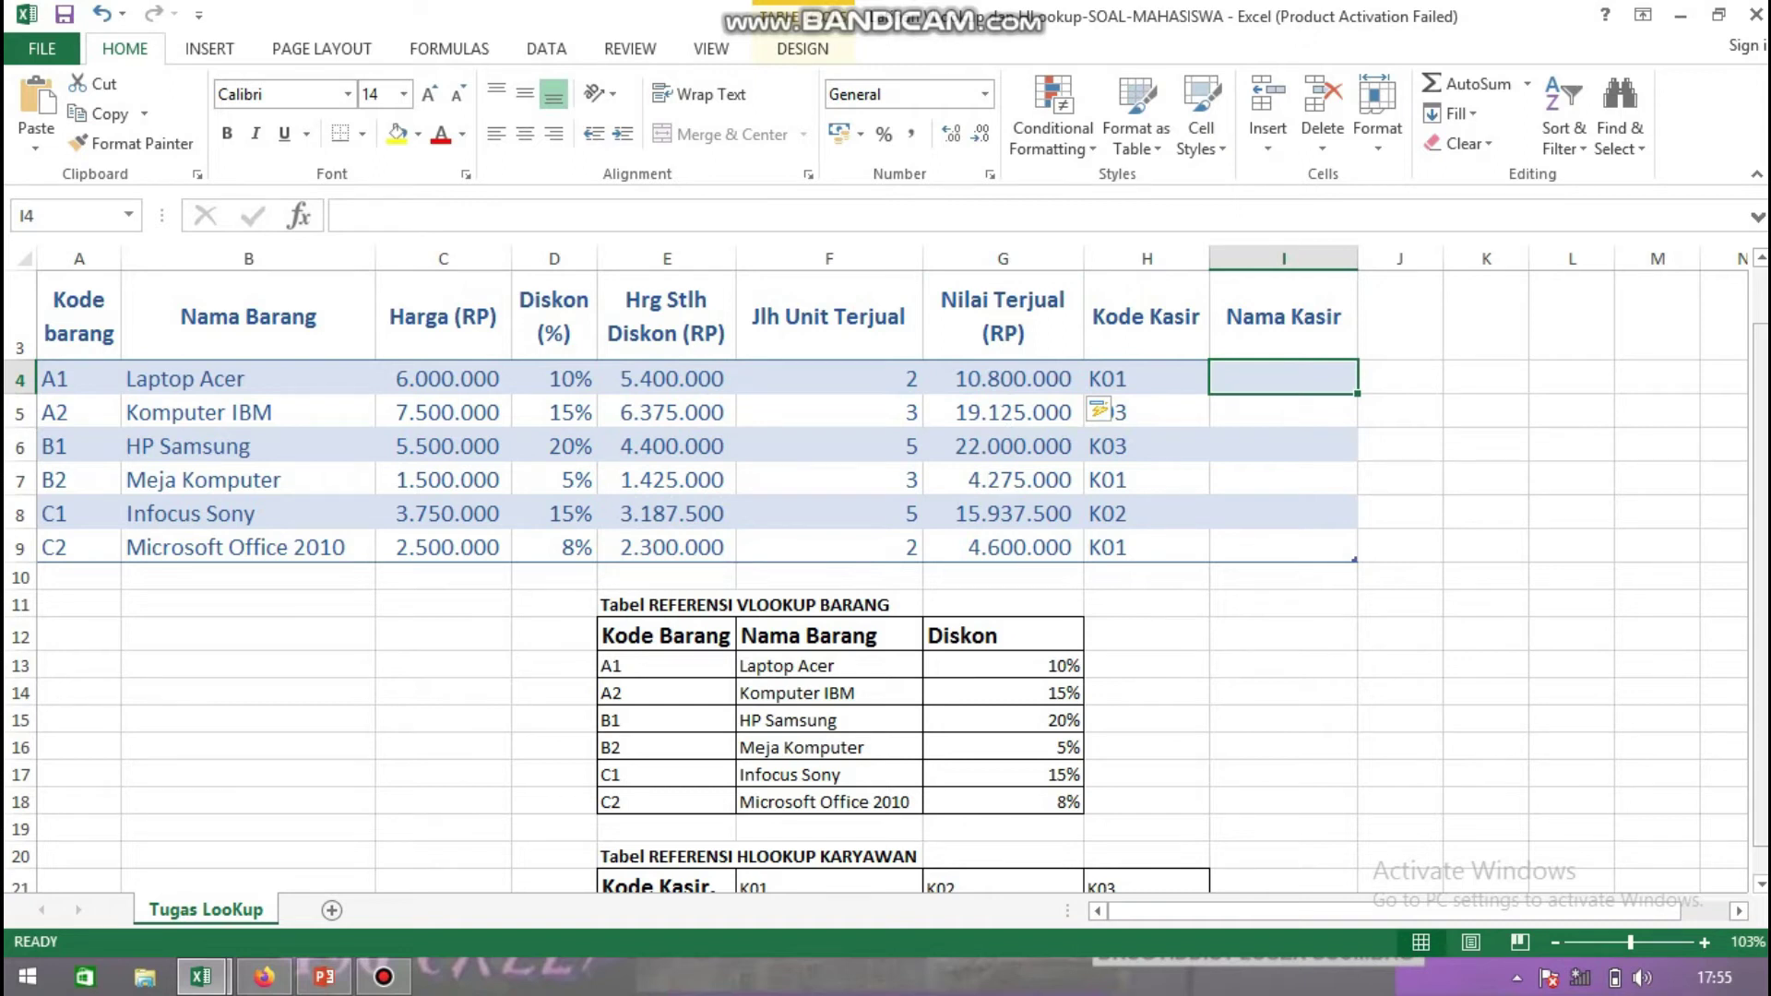
{"action": "scroll", "coordinate": [876, 581], "scroll_direction": "down", "scroll_amount": 1}
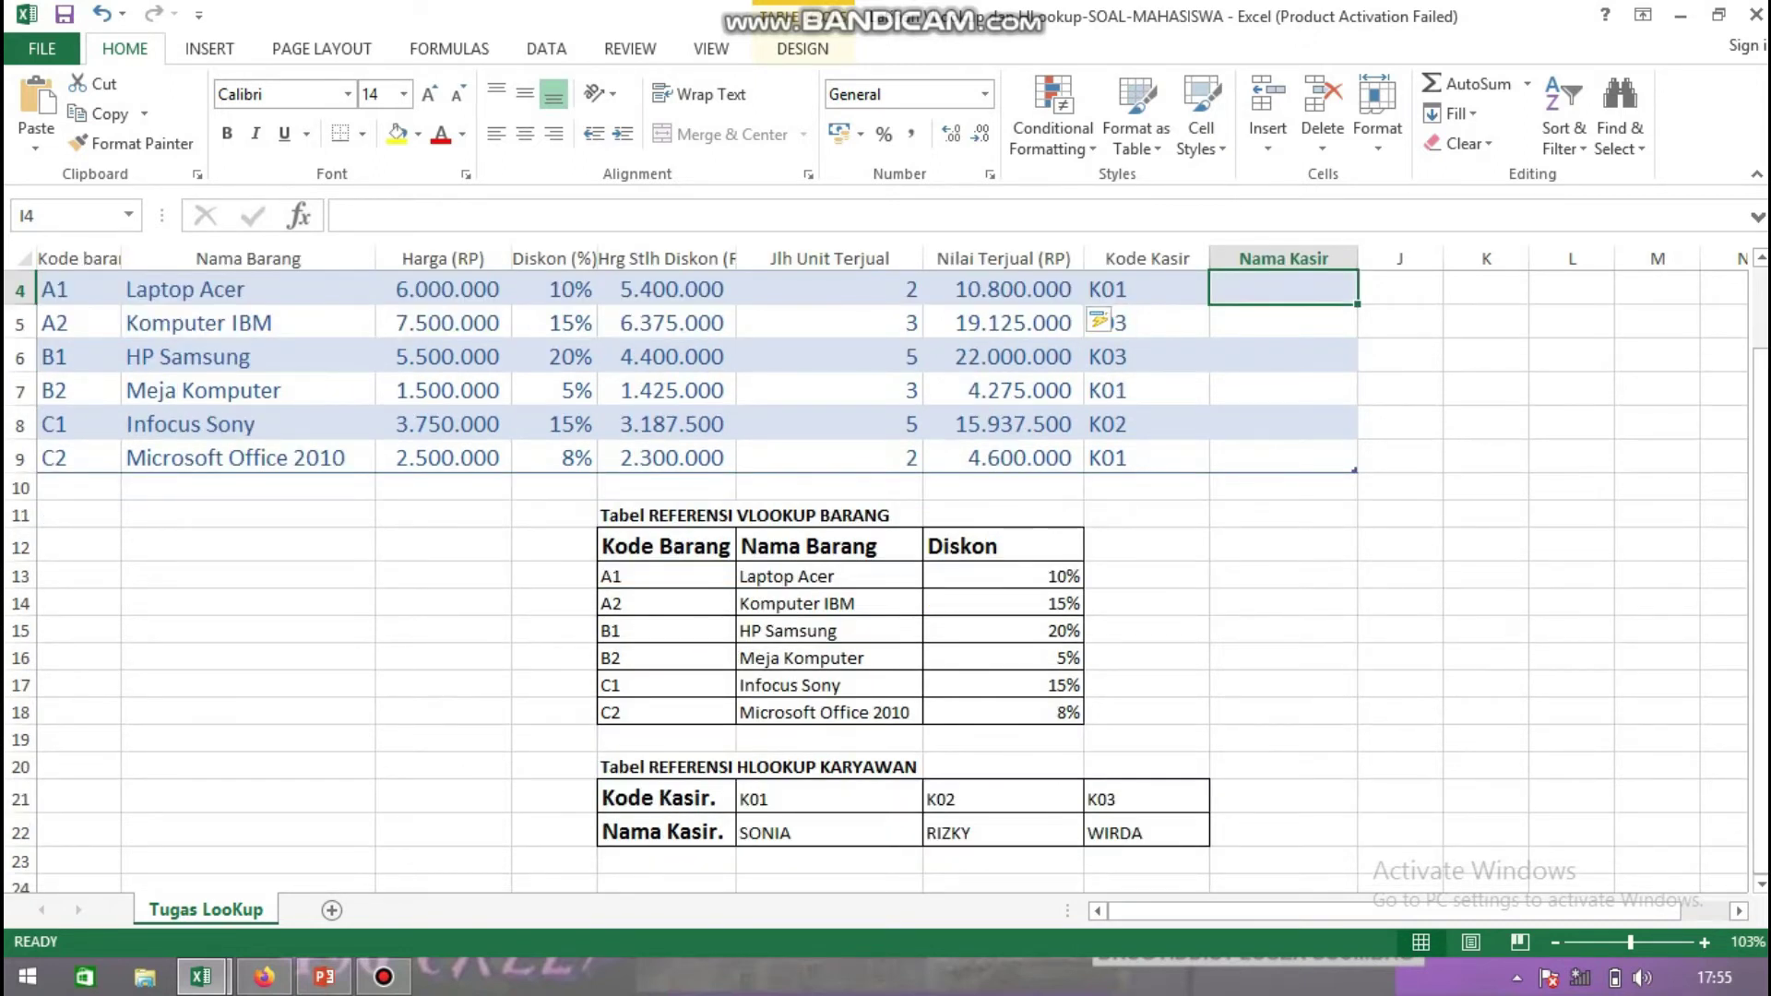
{"action": "left_click", "coordinate": [1146, 289]}
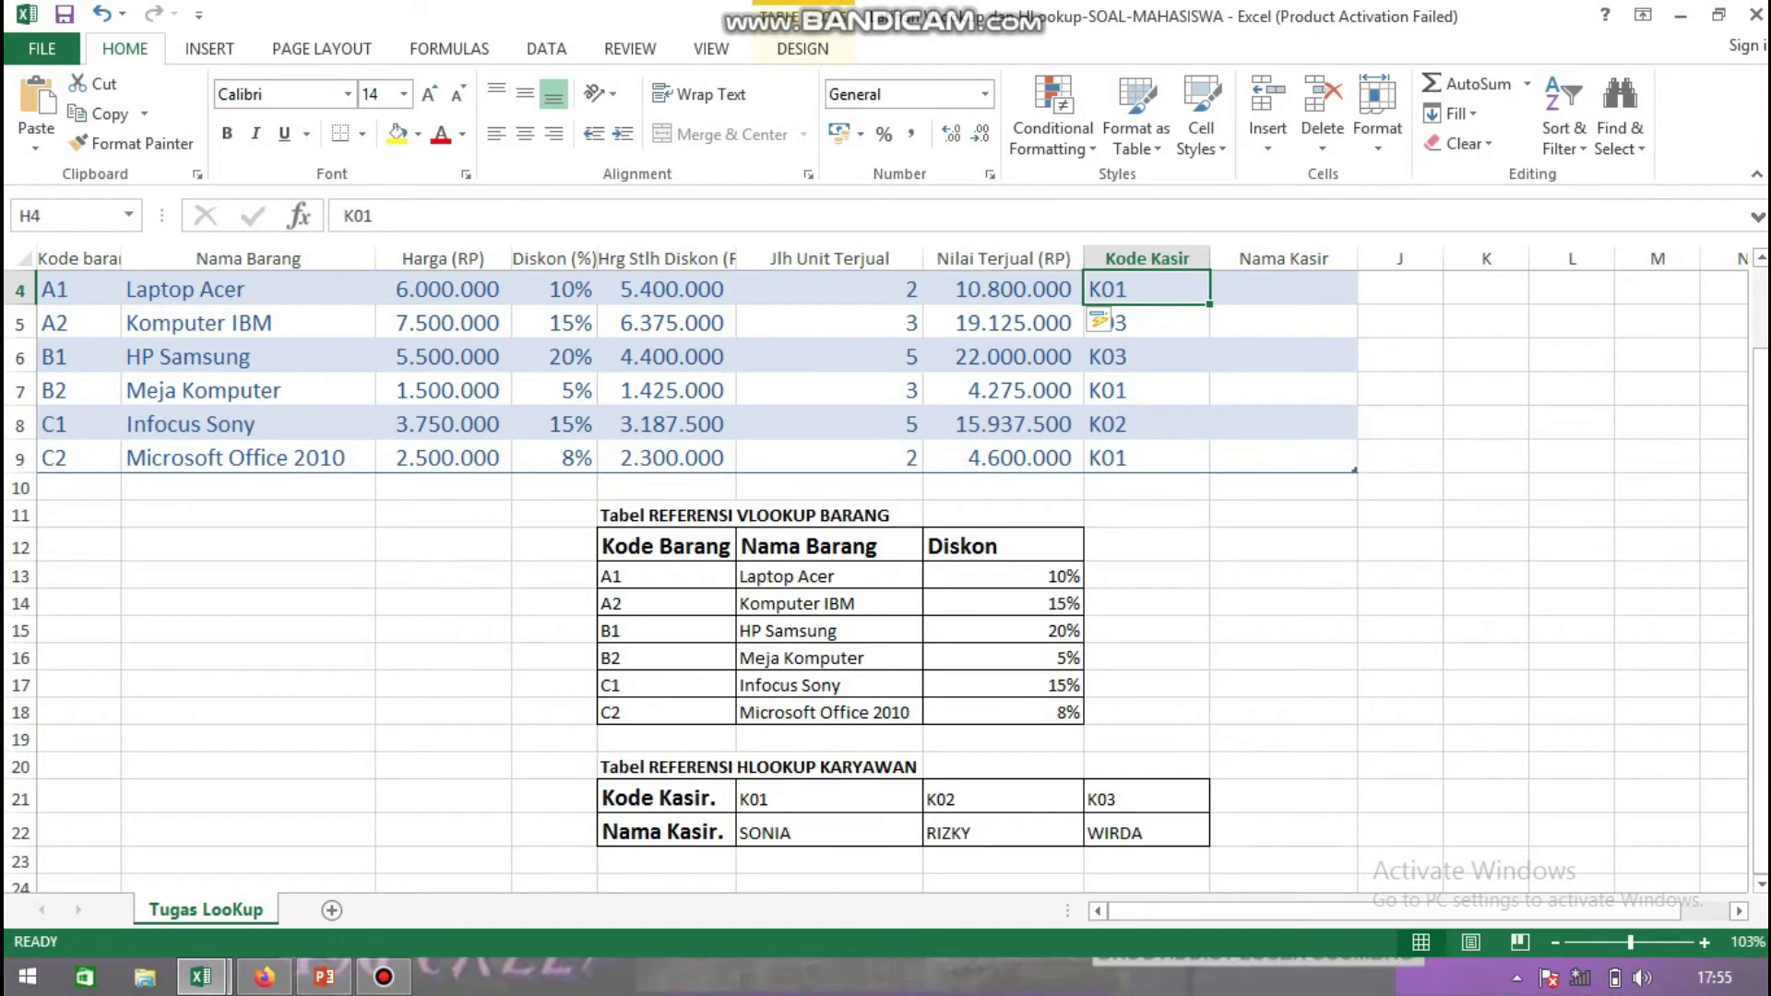
{"action": "scroll", "coordinate": [876, 572], "scroll_direction": "up", "scroll_amount": 1}
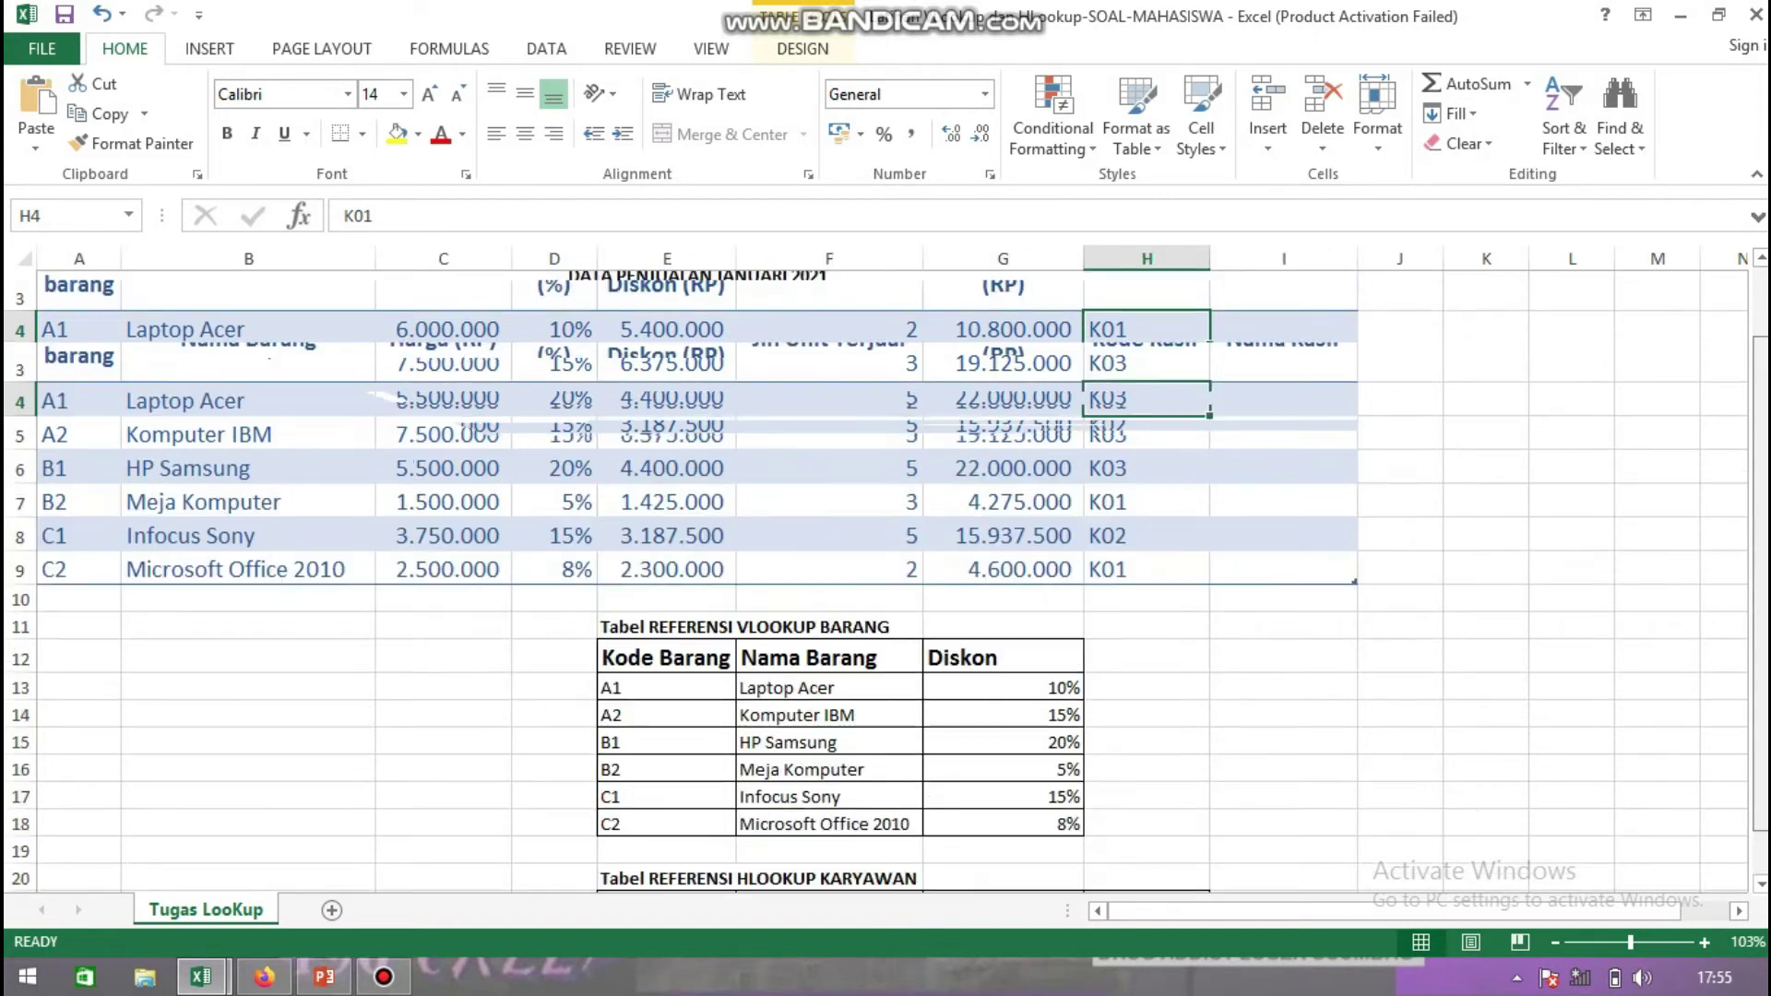
{"action": "scroll", "coordinate": [876, 572], "scroll_direction": "down", "scroll_amount": 1}
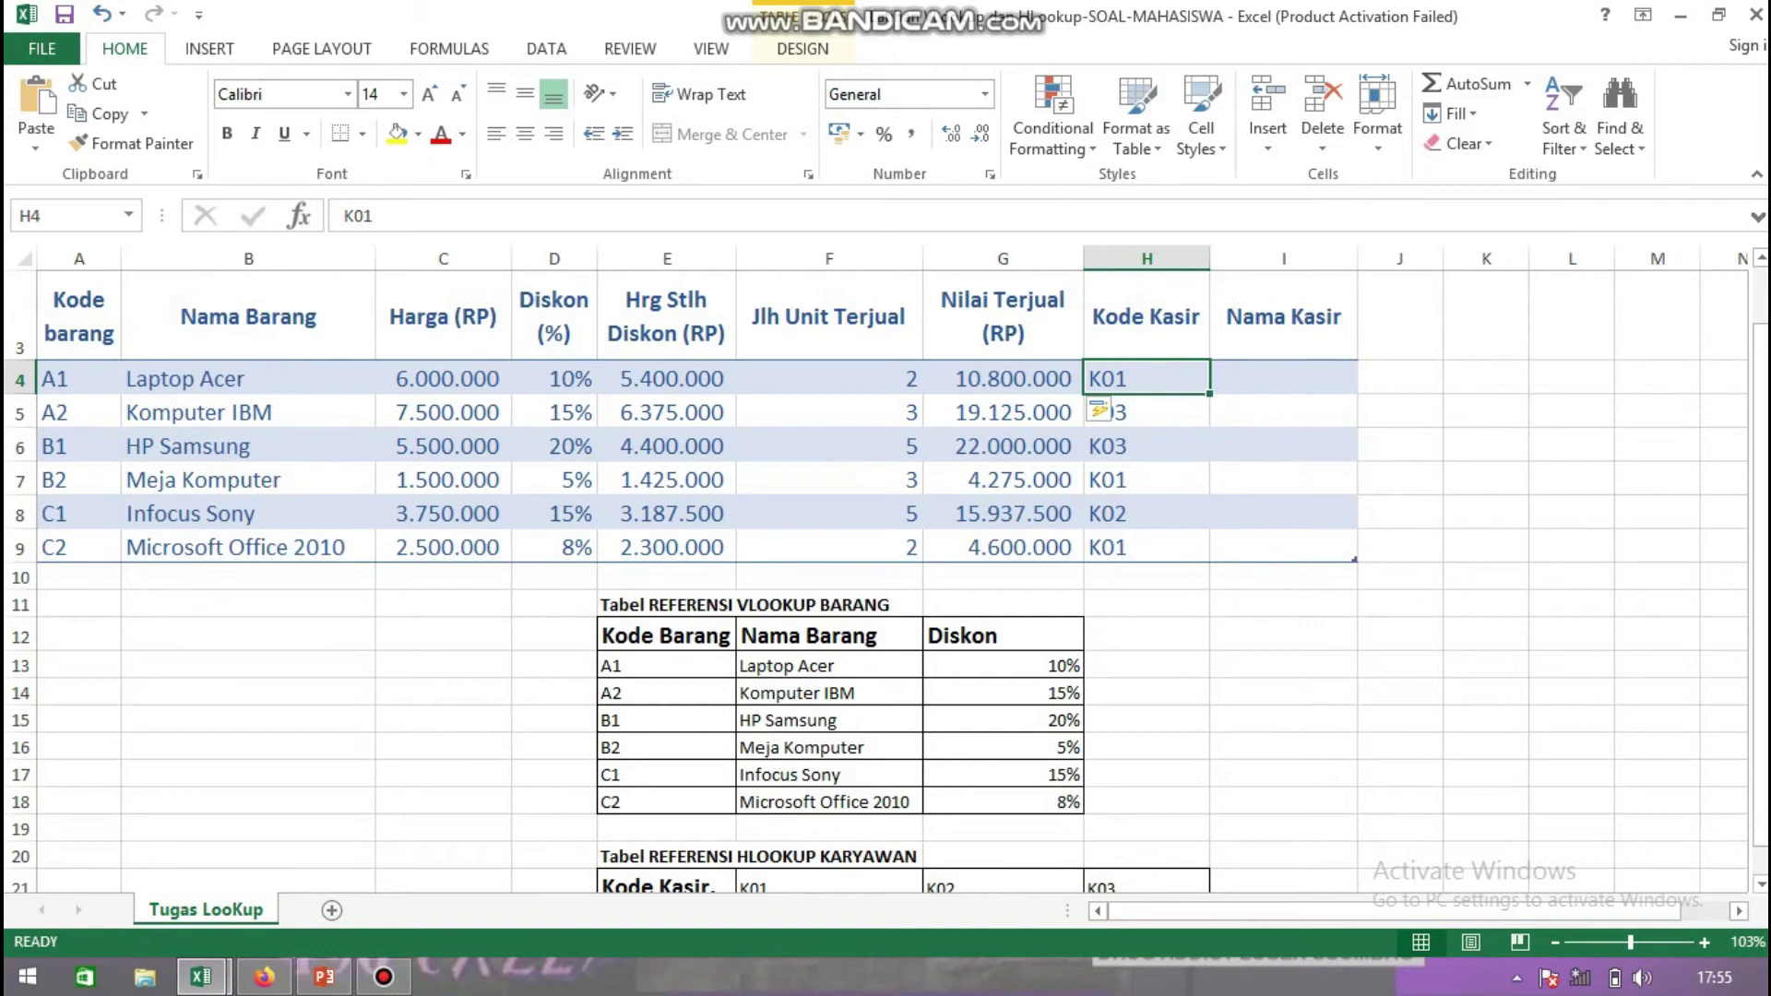
{"action": "left_click", "coordinate": [828, 855]}
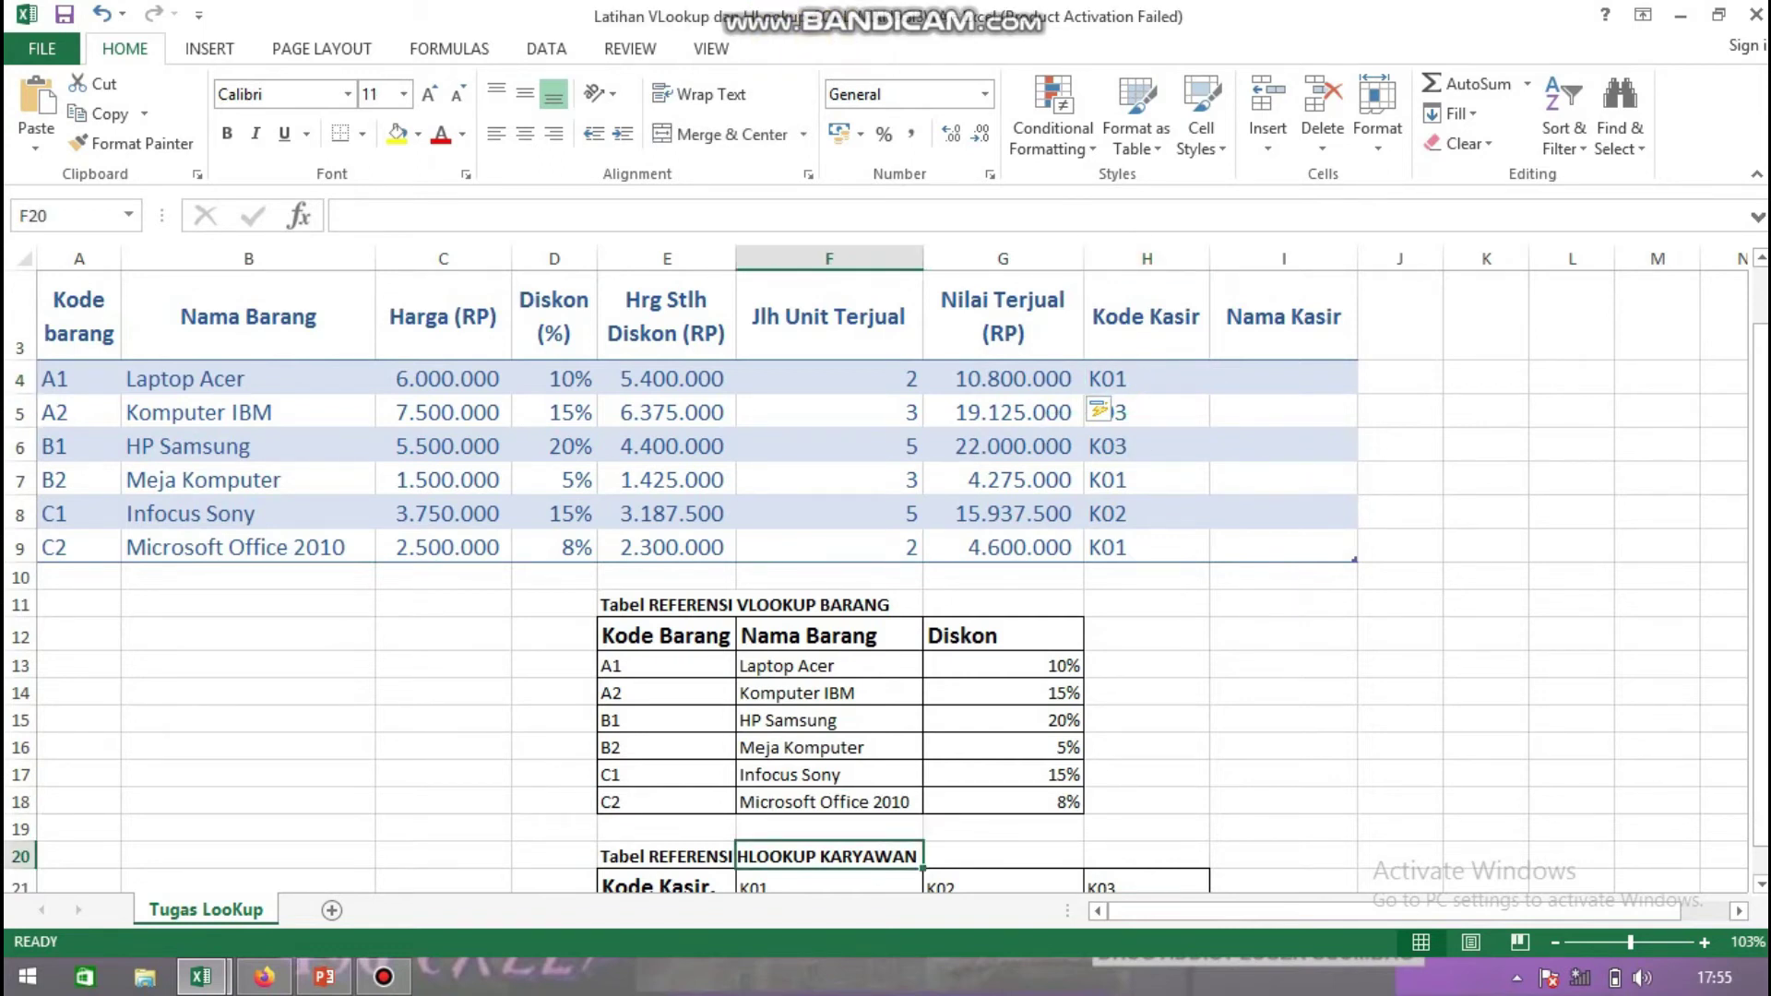
Fill the Nama Kasir column by entering =HLOOKUP(H4;karyawan;2) in cell I4
{"action": "left_click", "coordinate": [1282, 377]}
{"action": "type", "text": "=HLOO"}
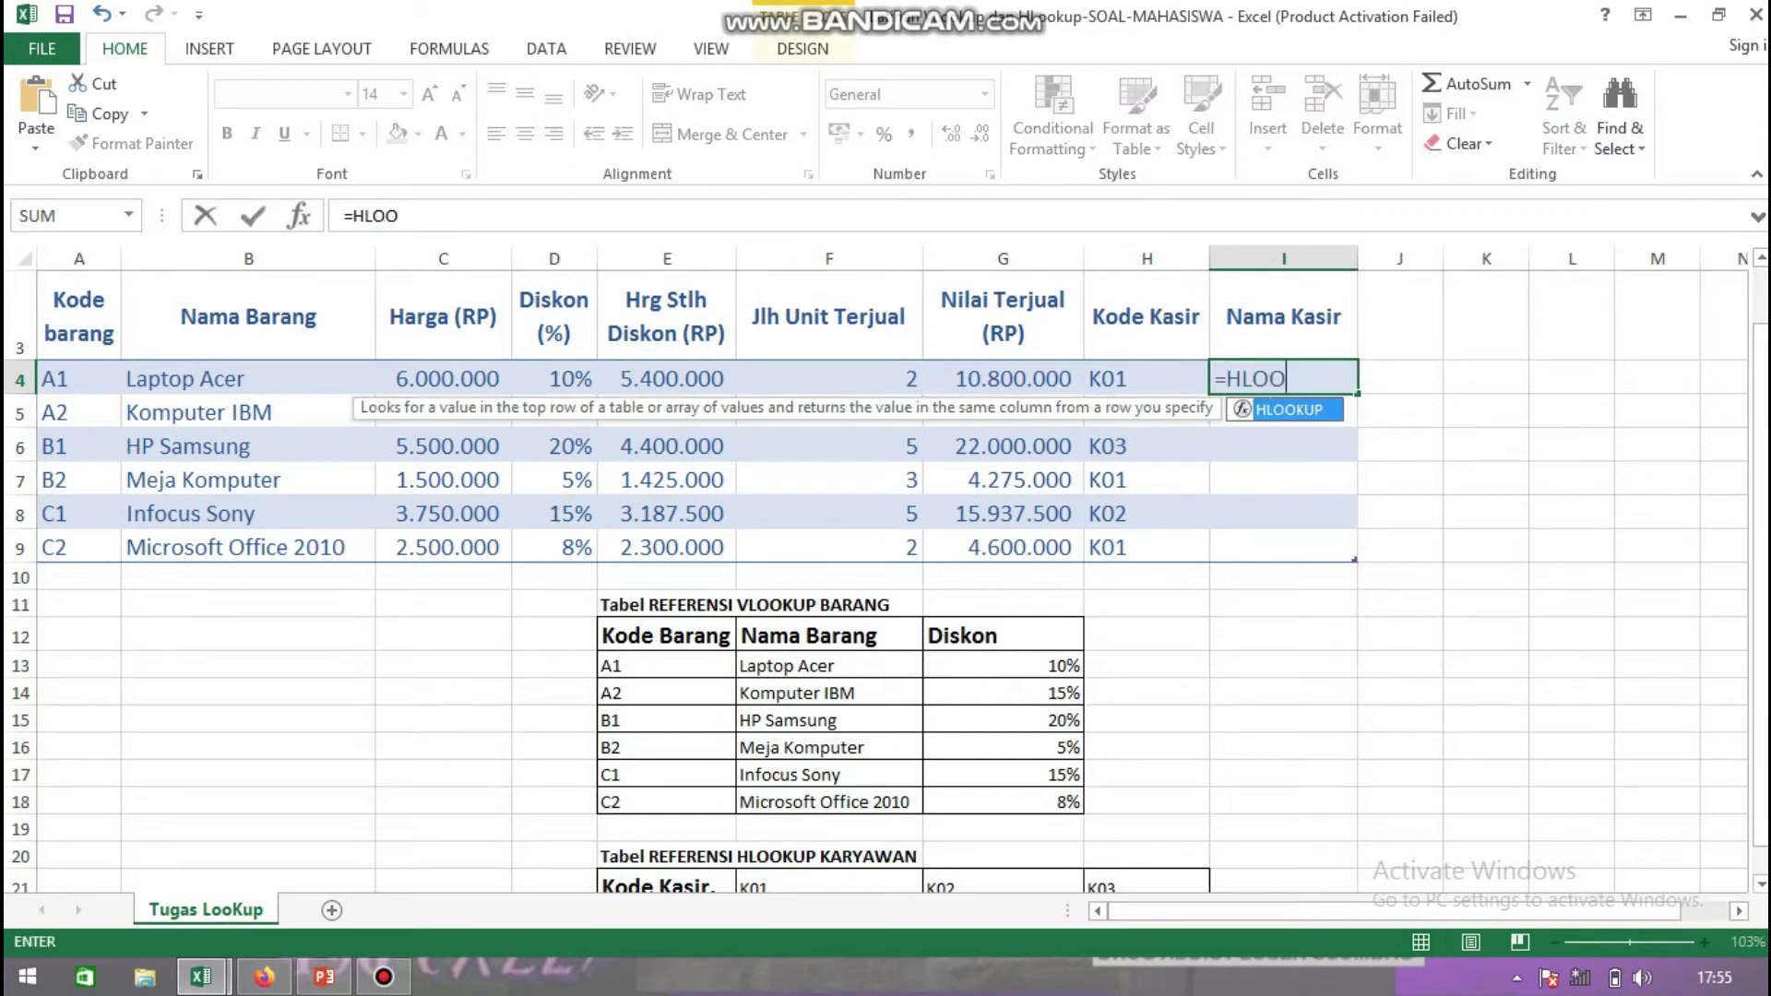
{"action": "type", "text": "KUP("}
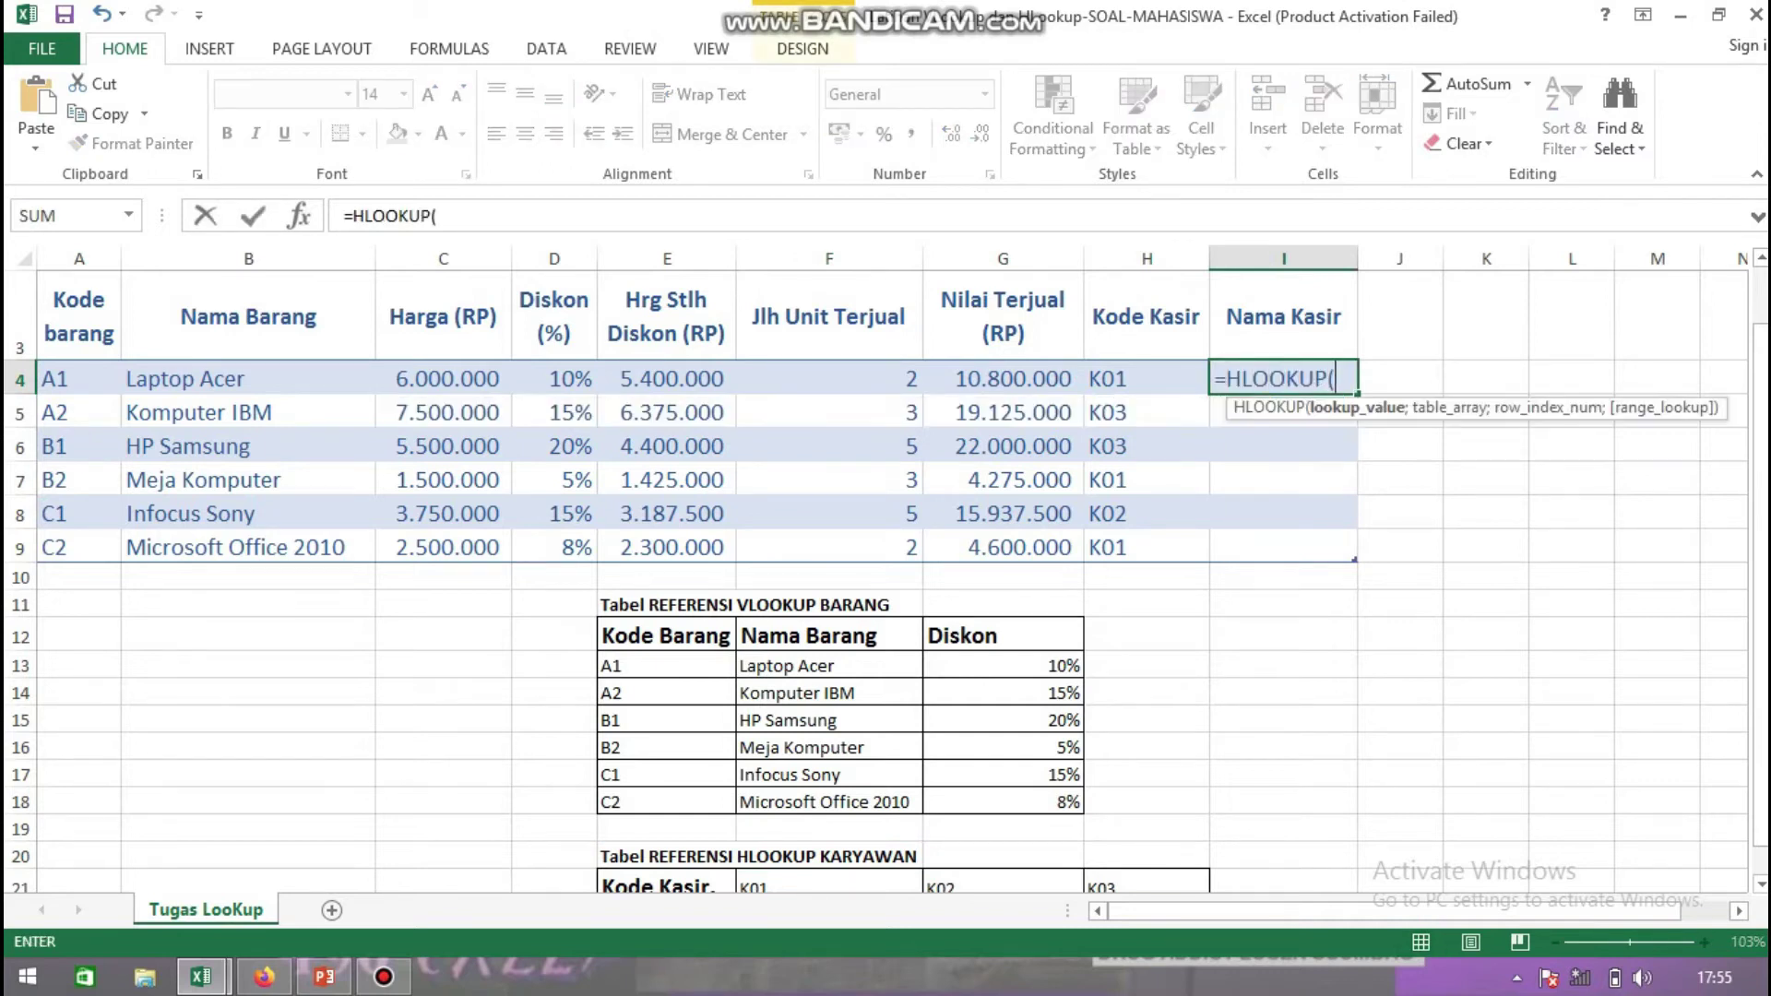
{"action": "type", "text": "H4;"}
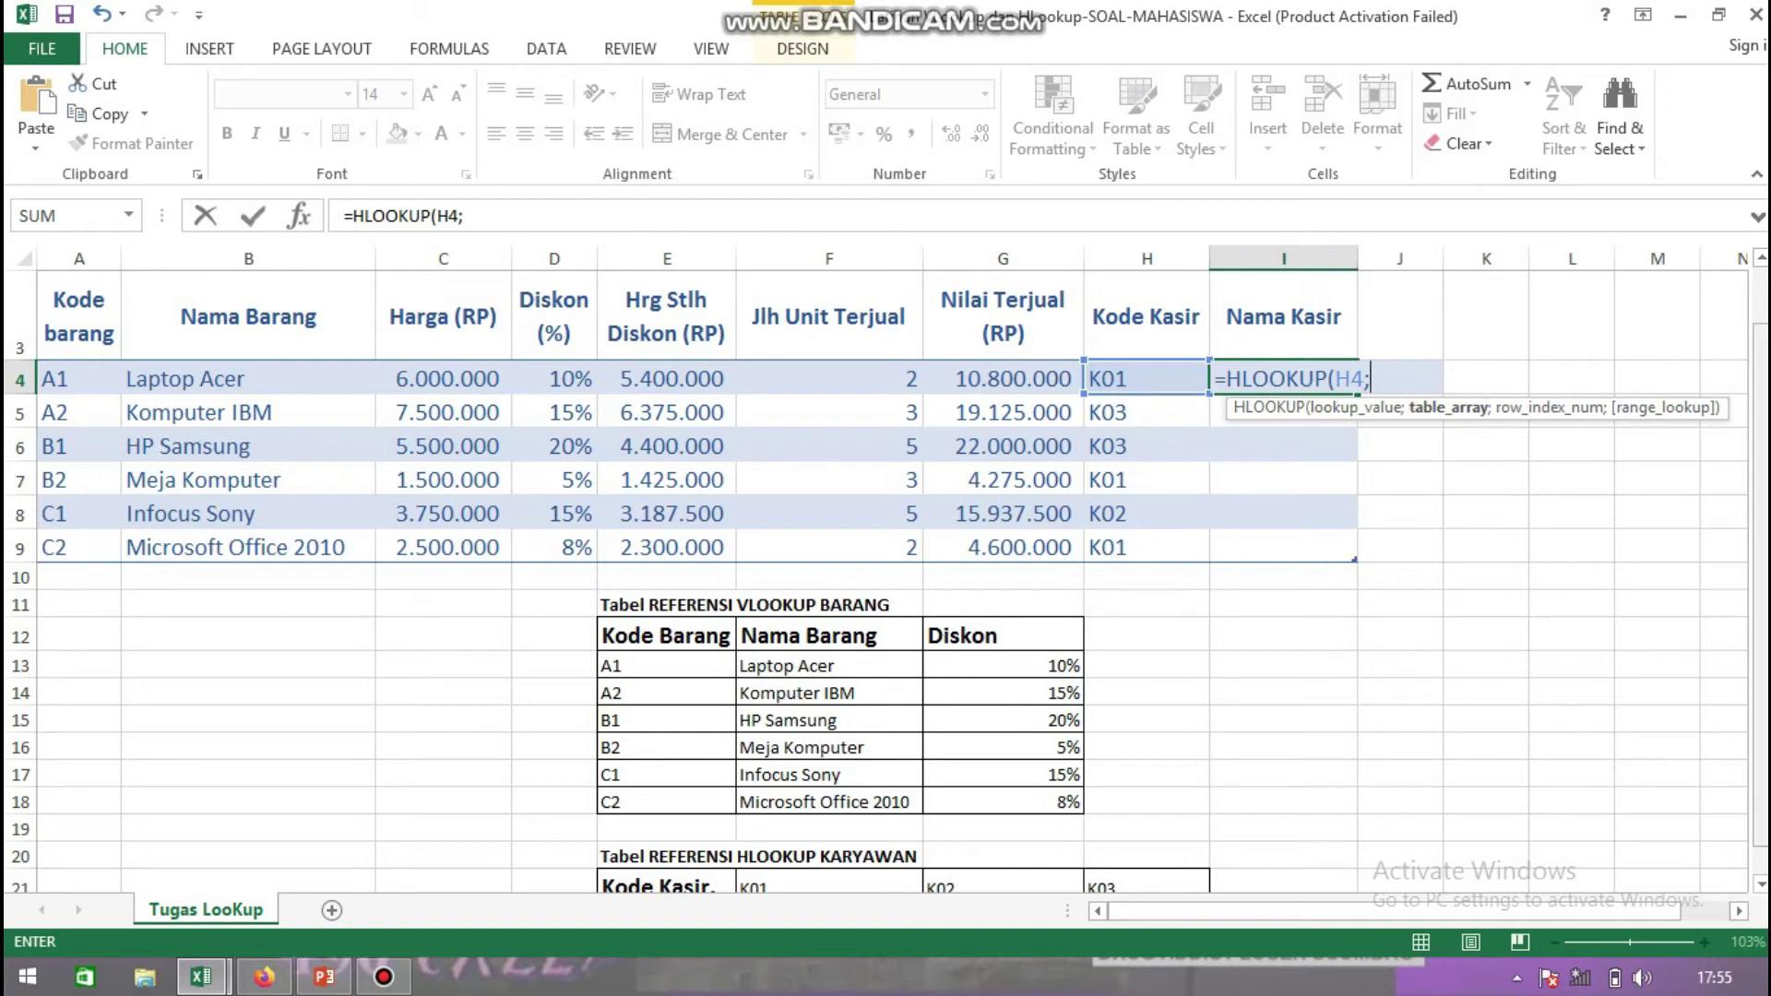
{"action": "scroll", "coordinate": [886, 553], "scroll_direction": "down", "scroll_amount": 1}
{"action": "type", "text": "karyawan;"}
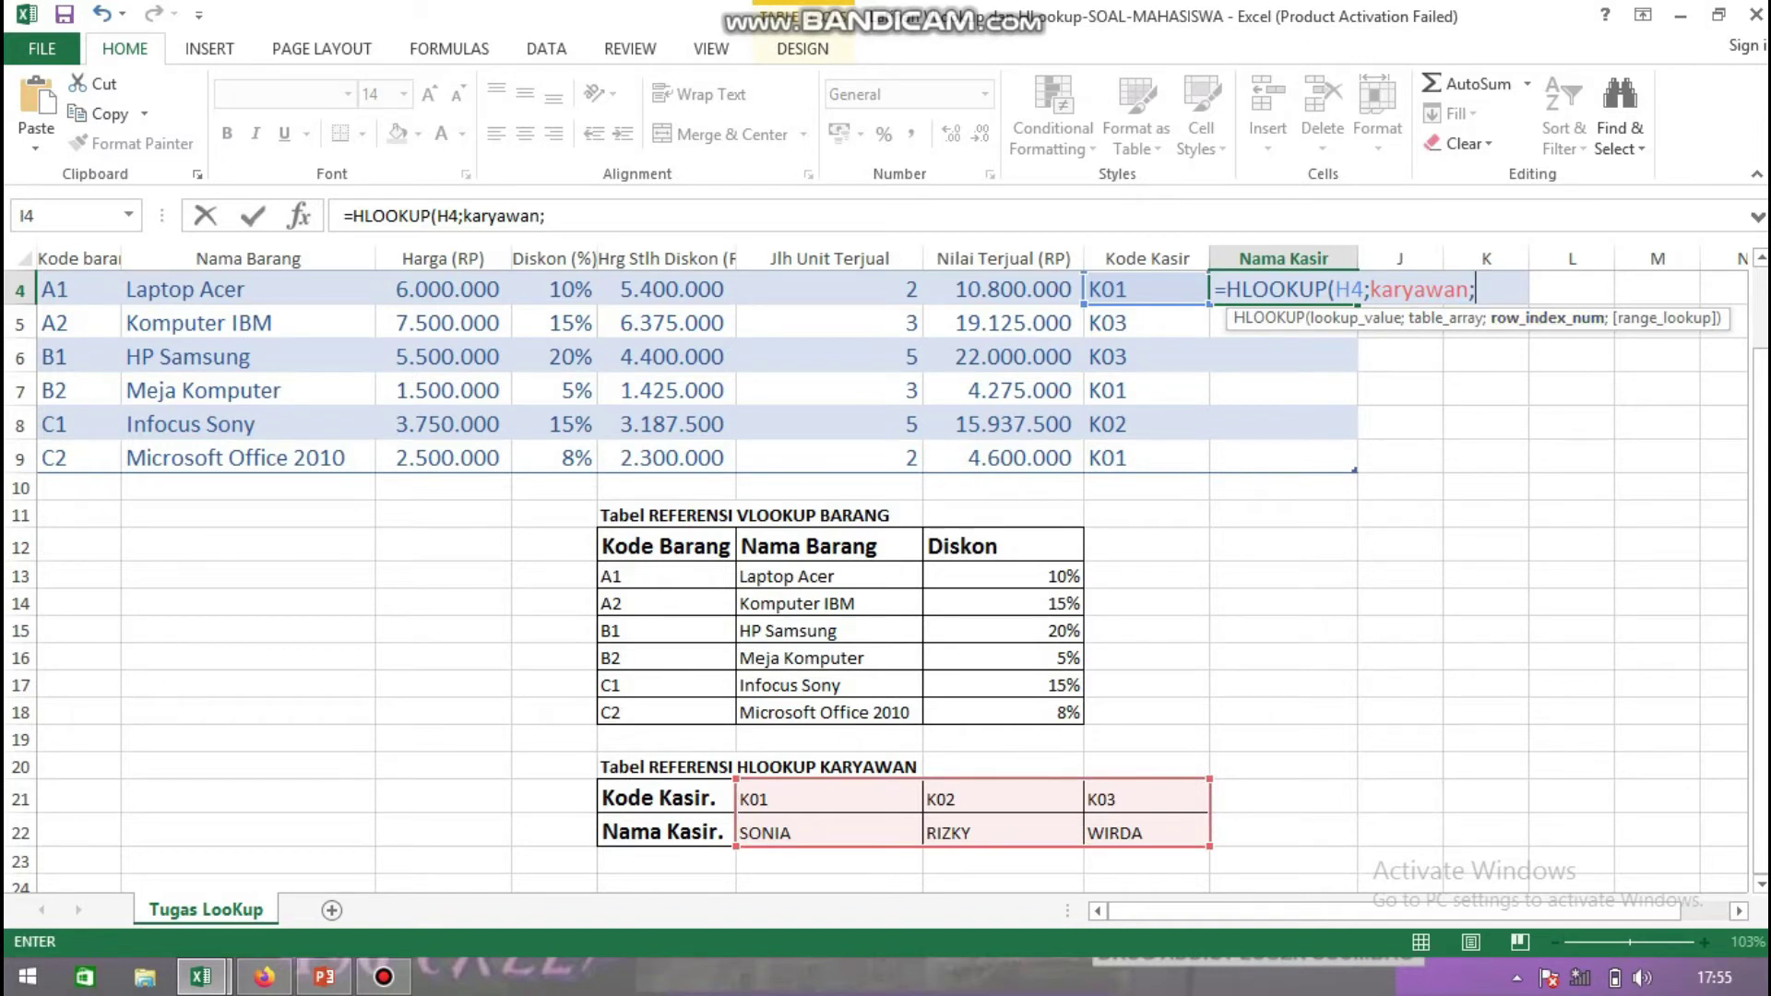
{"action": "type", "text": "2)"}
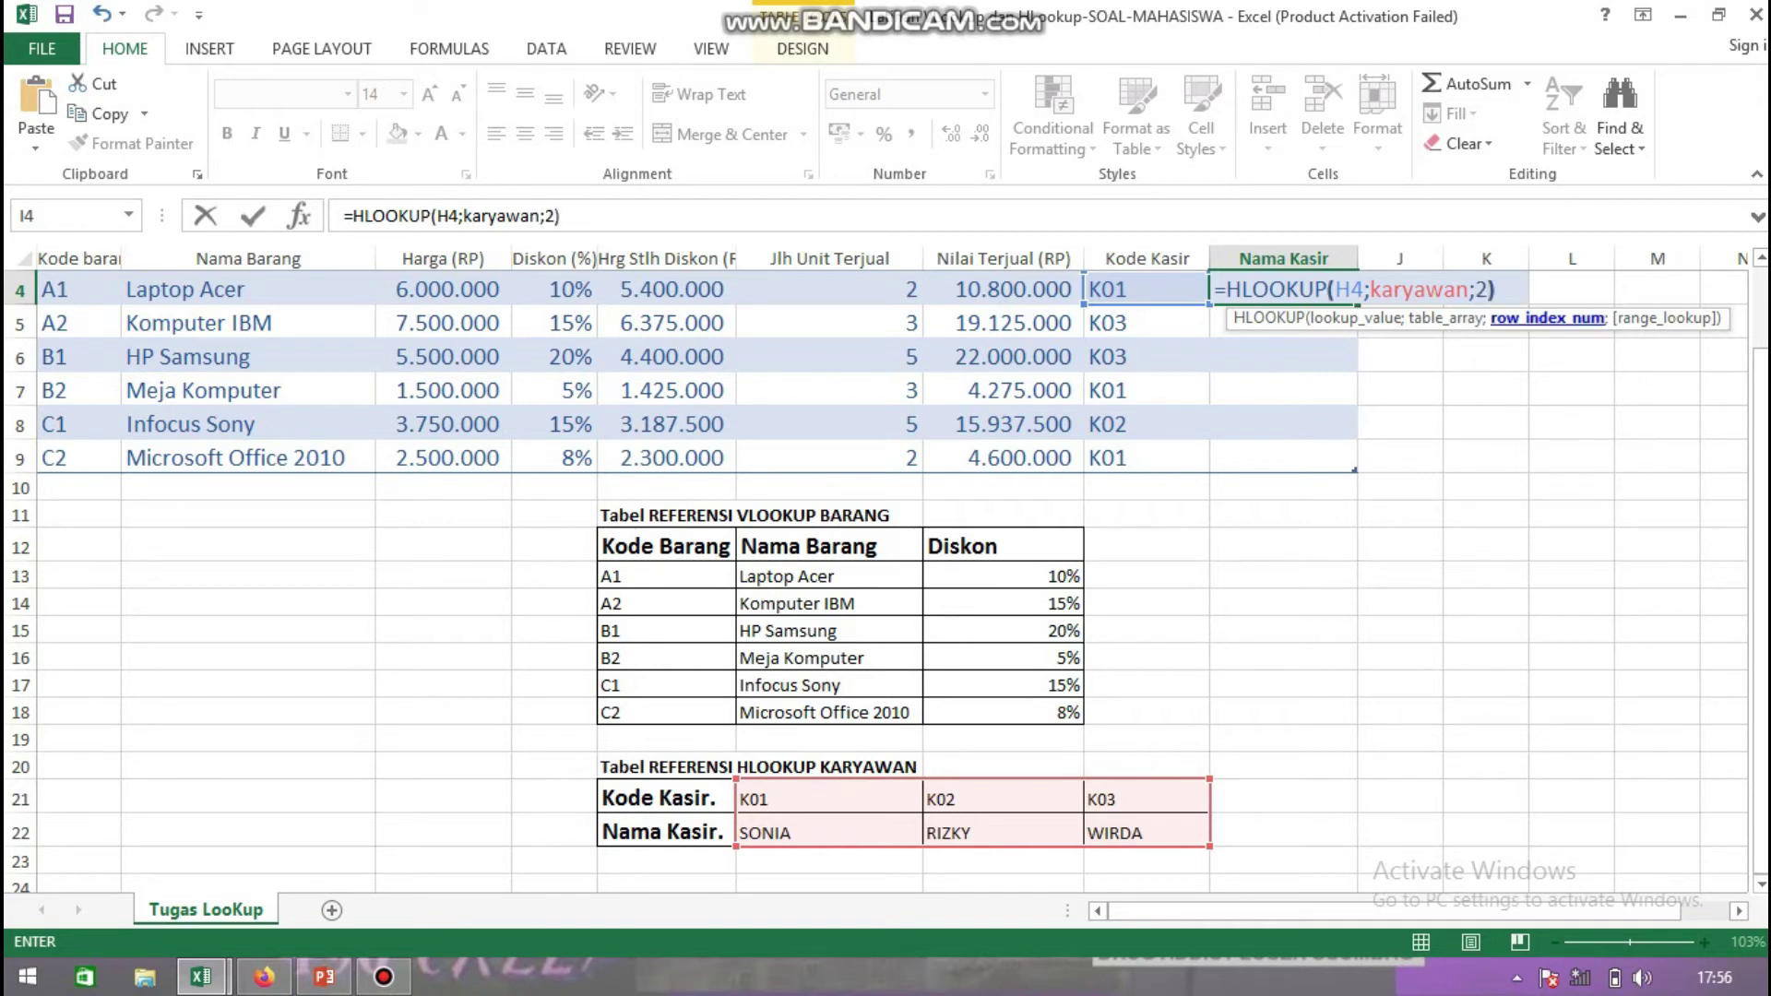
{"action": "key", "text": "Return"}
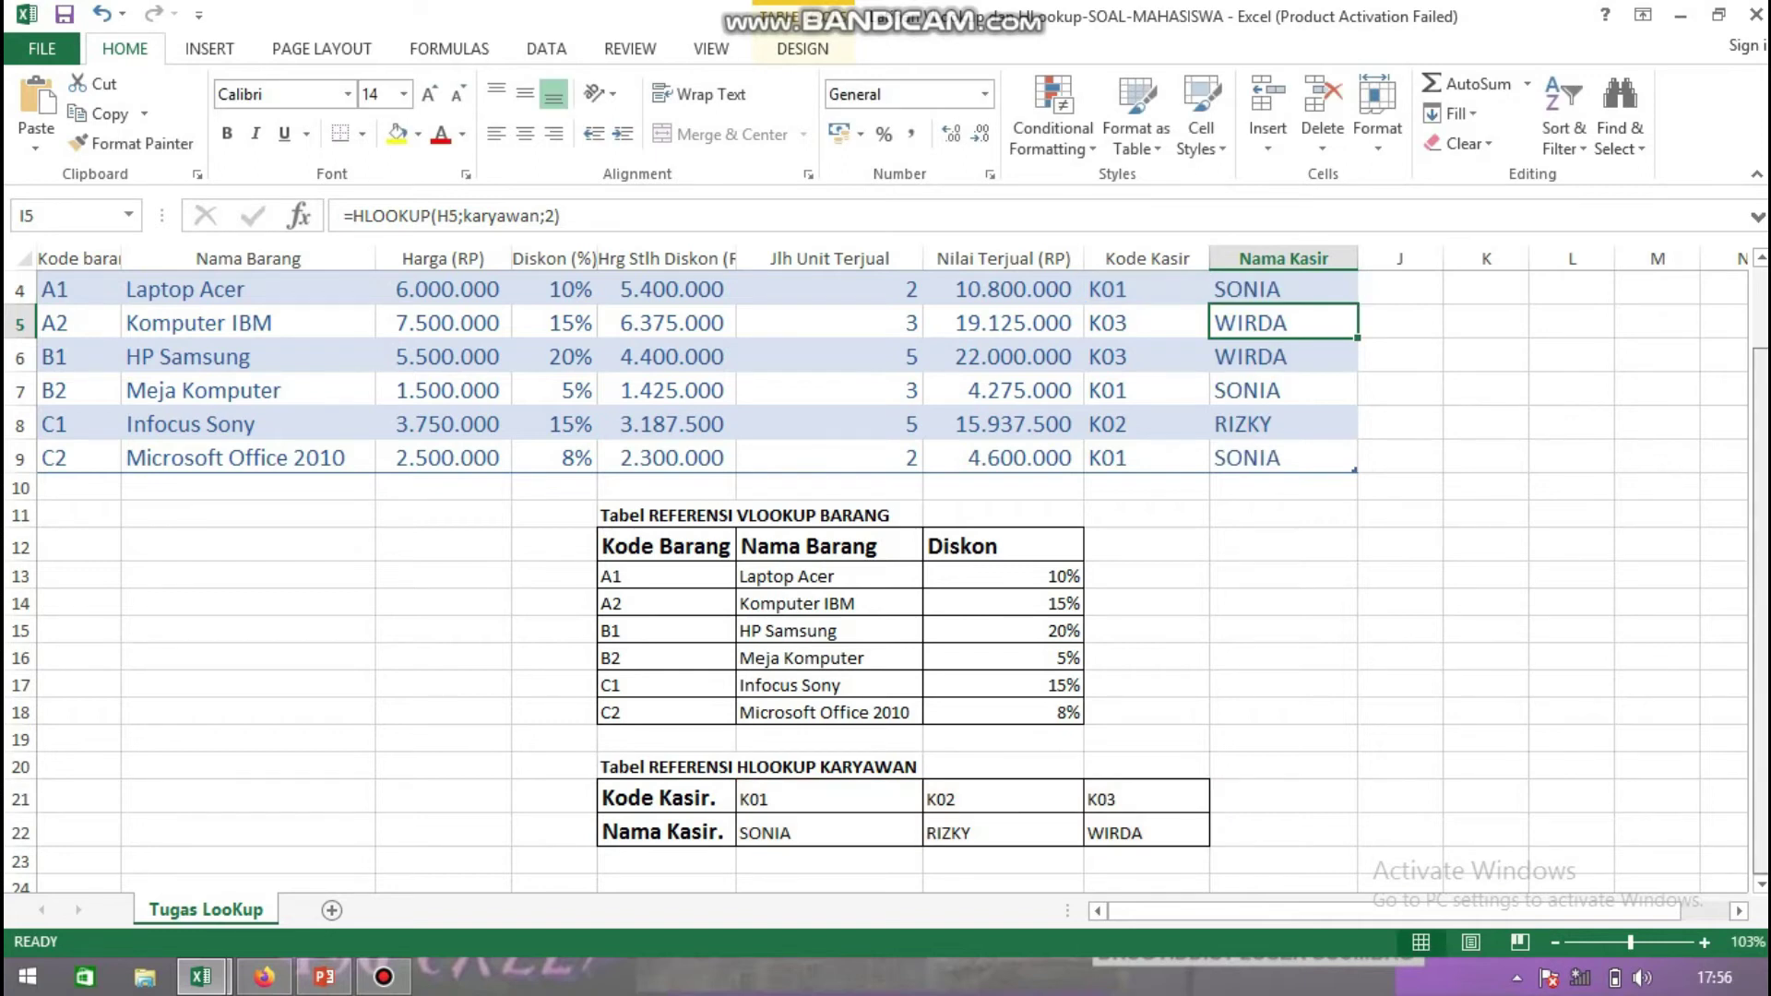
{"action": "scroll", "coordinate": [886, 572], "scroll_direction": "up", "scroll_amount": 1}
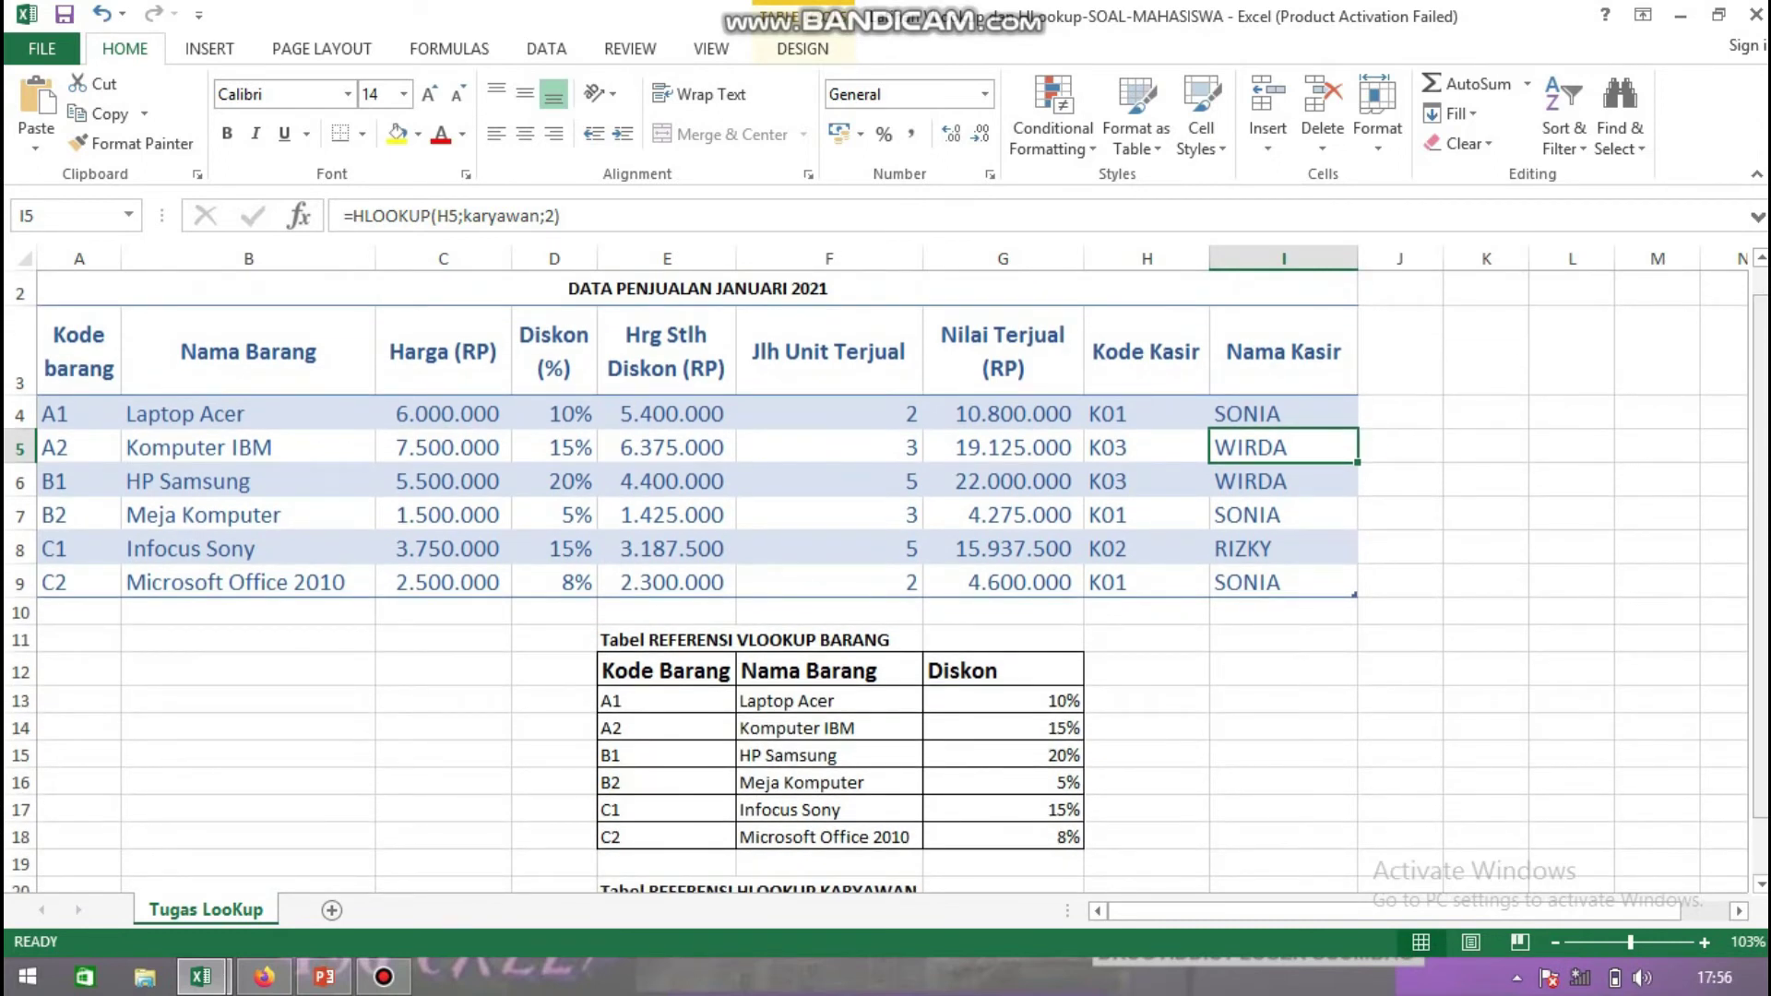
{"action": "scroll", "coordinate": [885, 572], "scroll_direction": "down", "scroll_amount": 1}
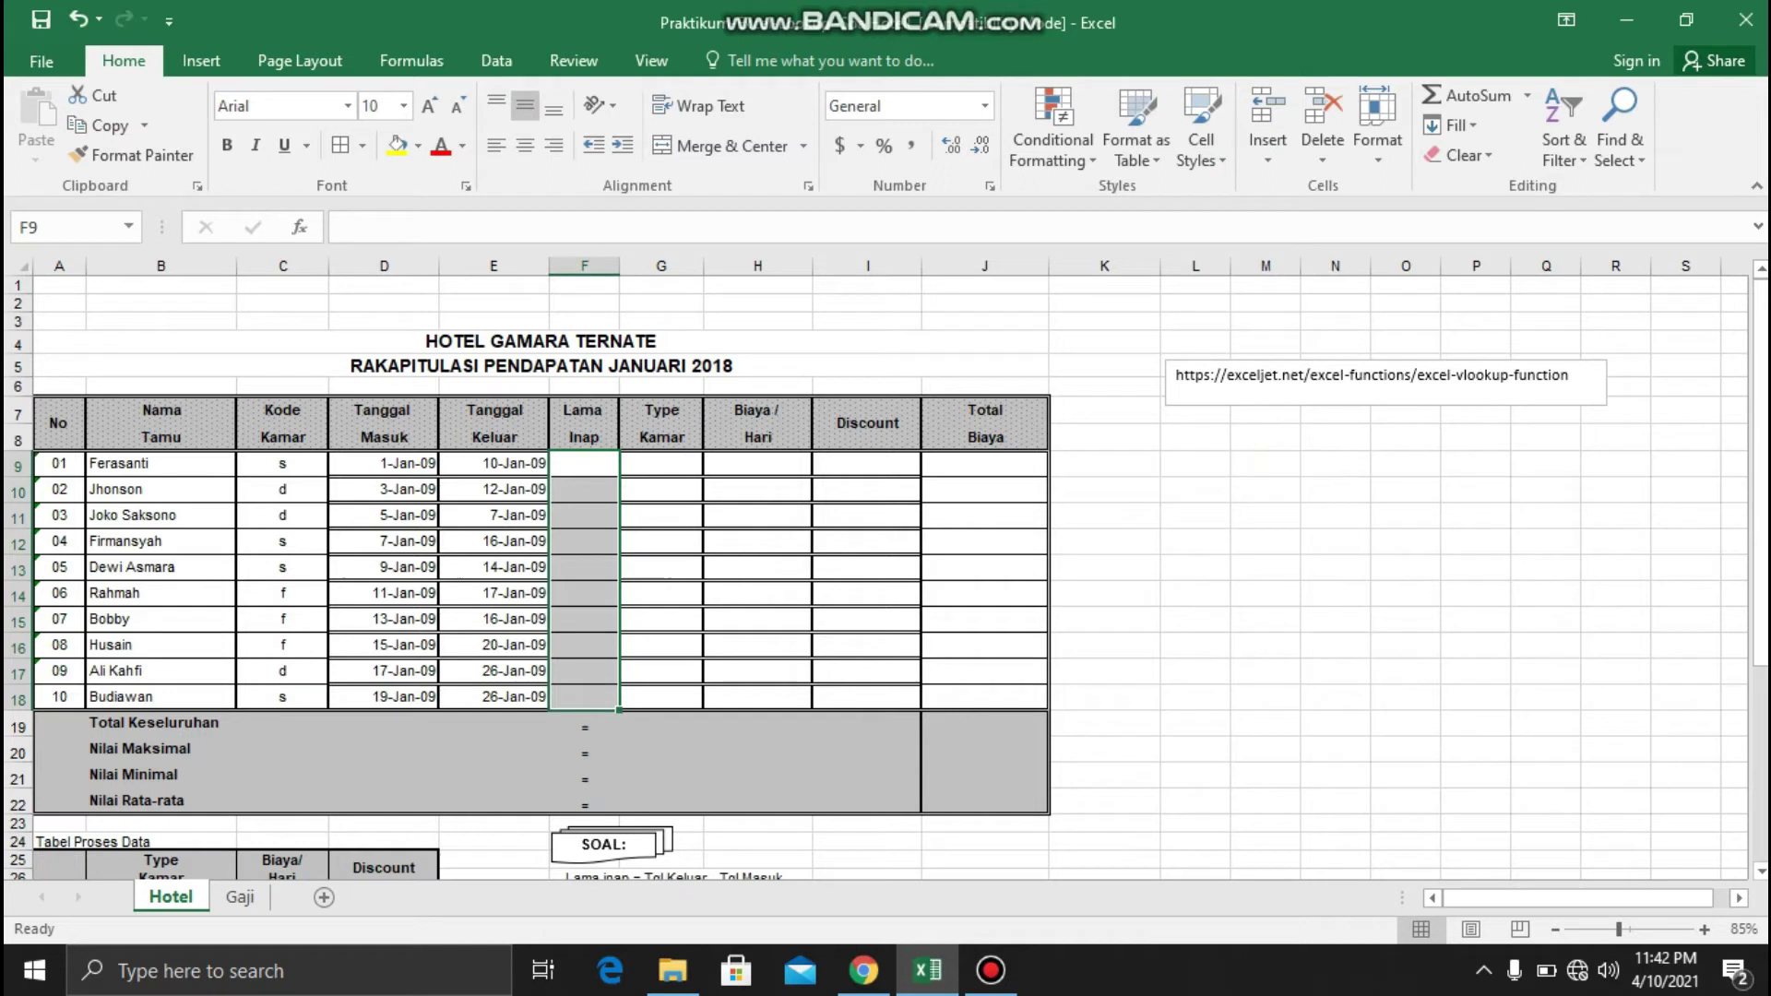
Examine the title and column headings of the Hotel Gamara Ternate income table, from No through Total Biaya
{"action": "left_click_drag", "start_coordinate": [540, 366], "coordinate": [540, 341]}
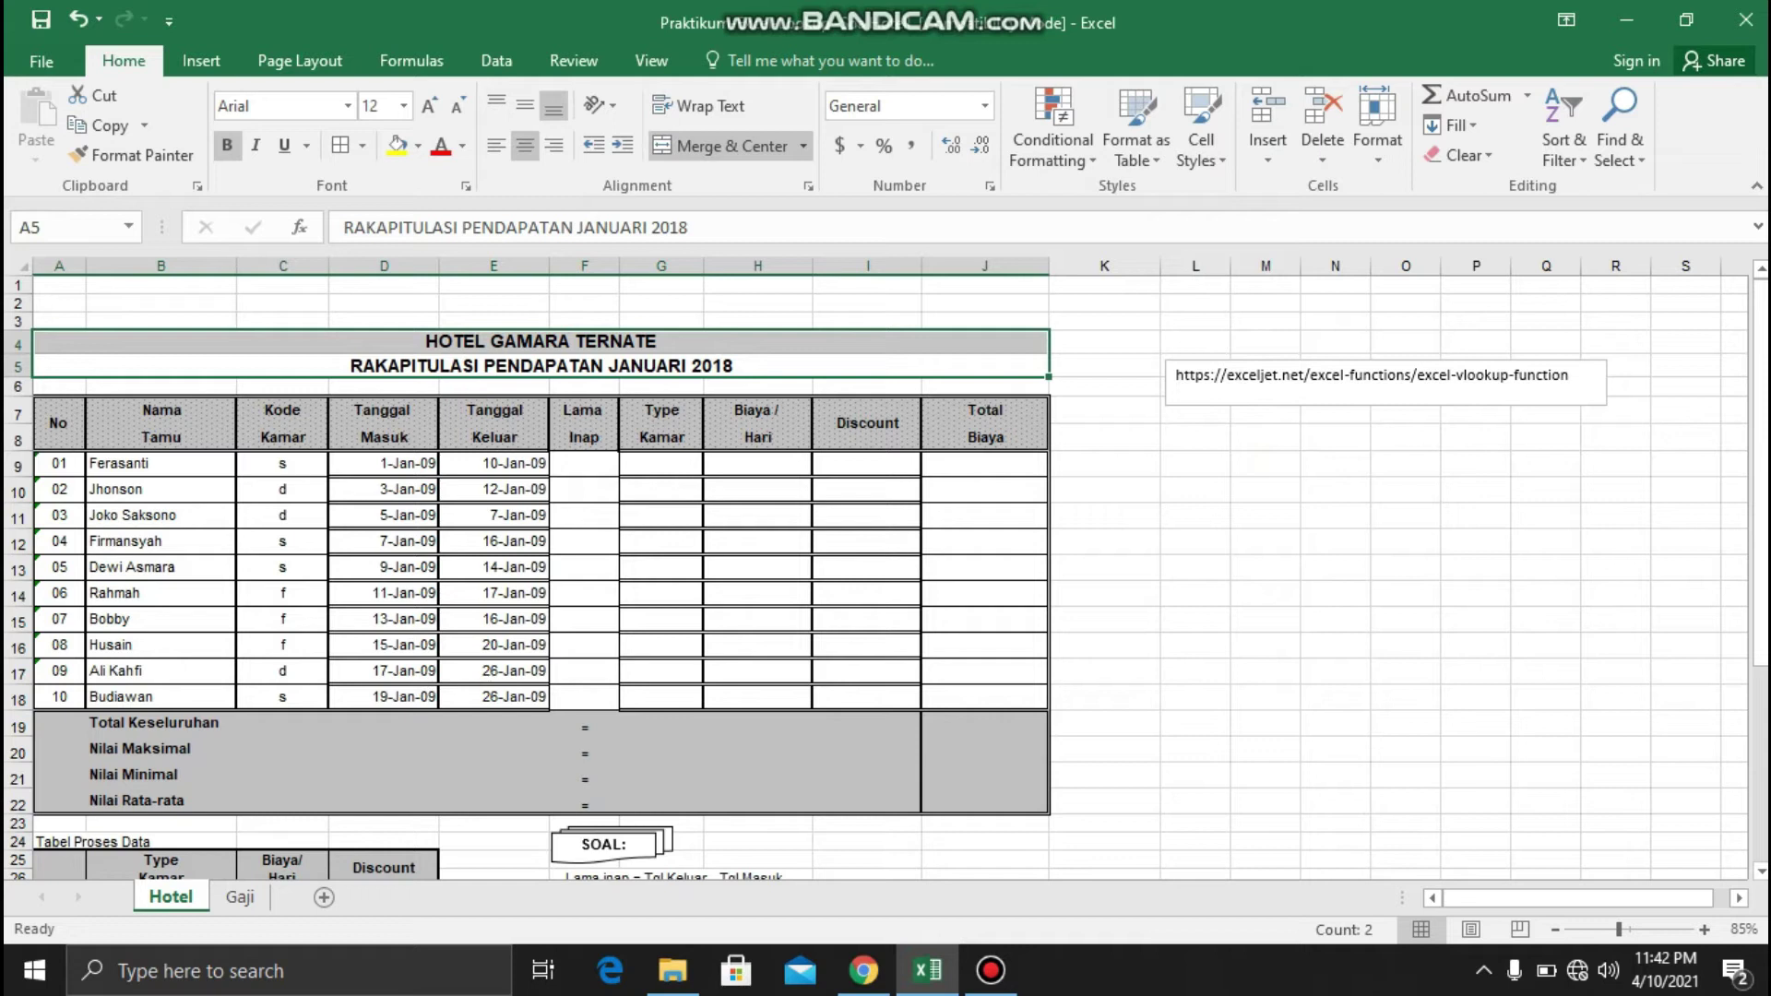
{"action": "left_click", "coordinate": [161, 464]}
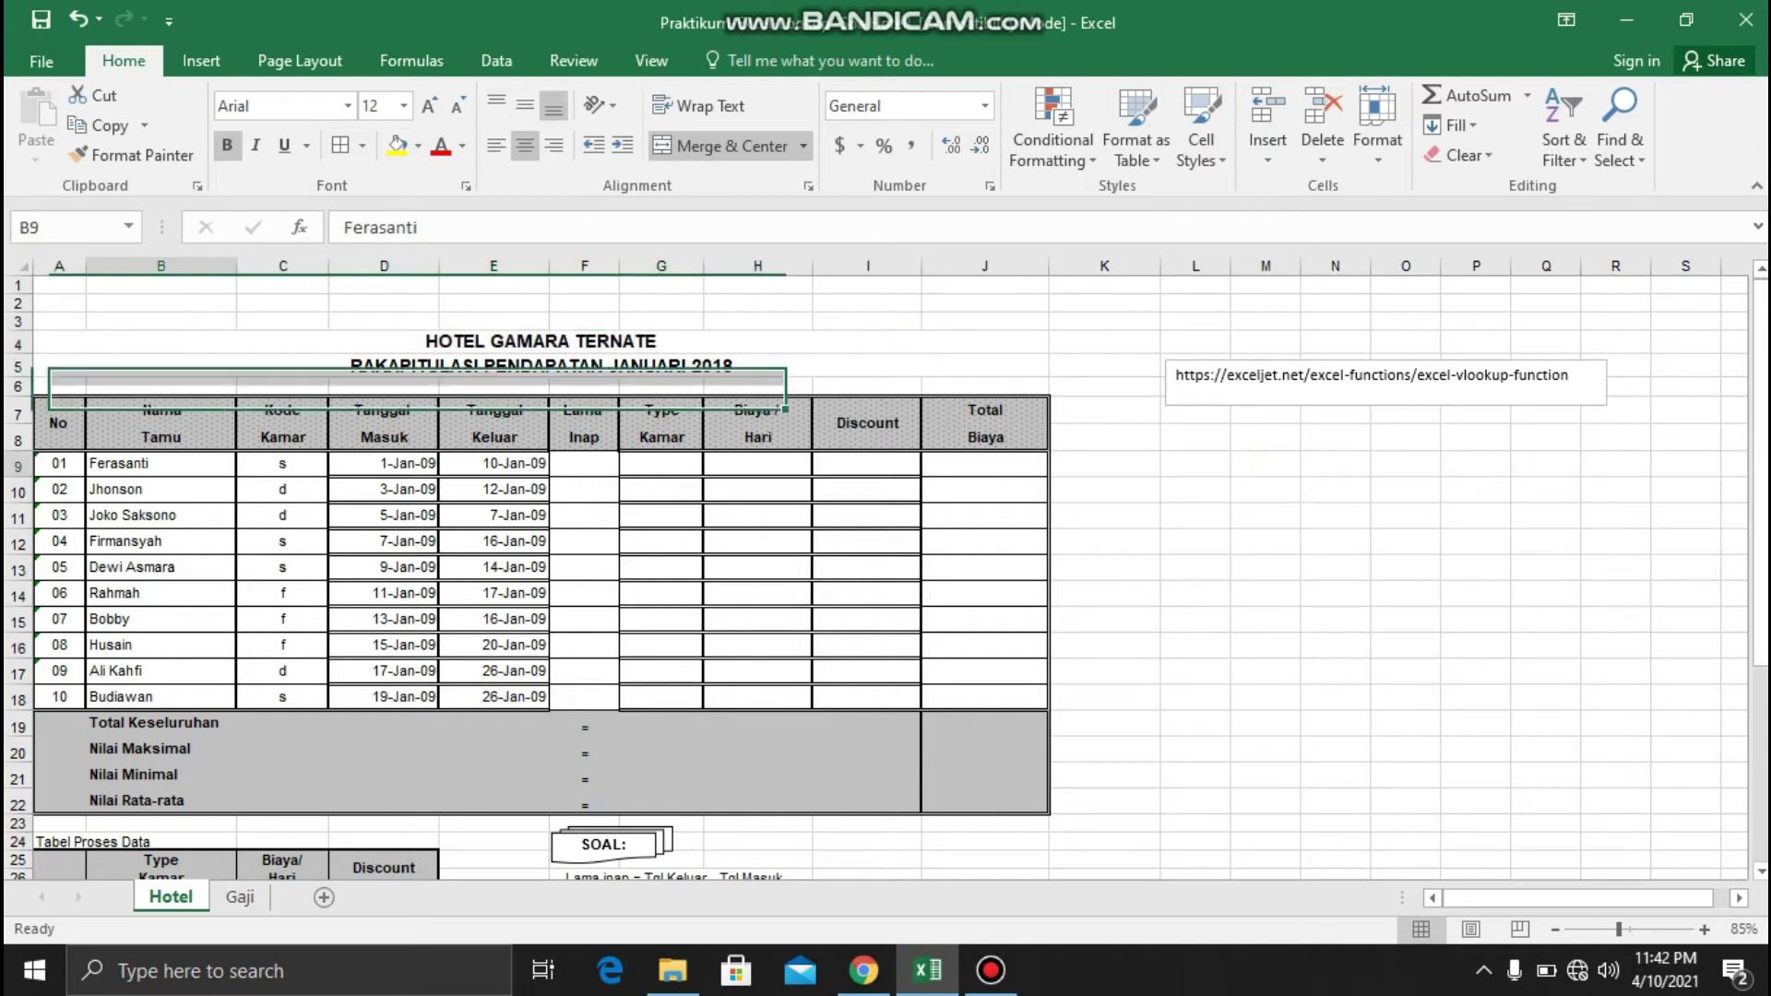
{"action": "left_click", "coordinate": [160, 463]}
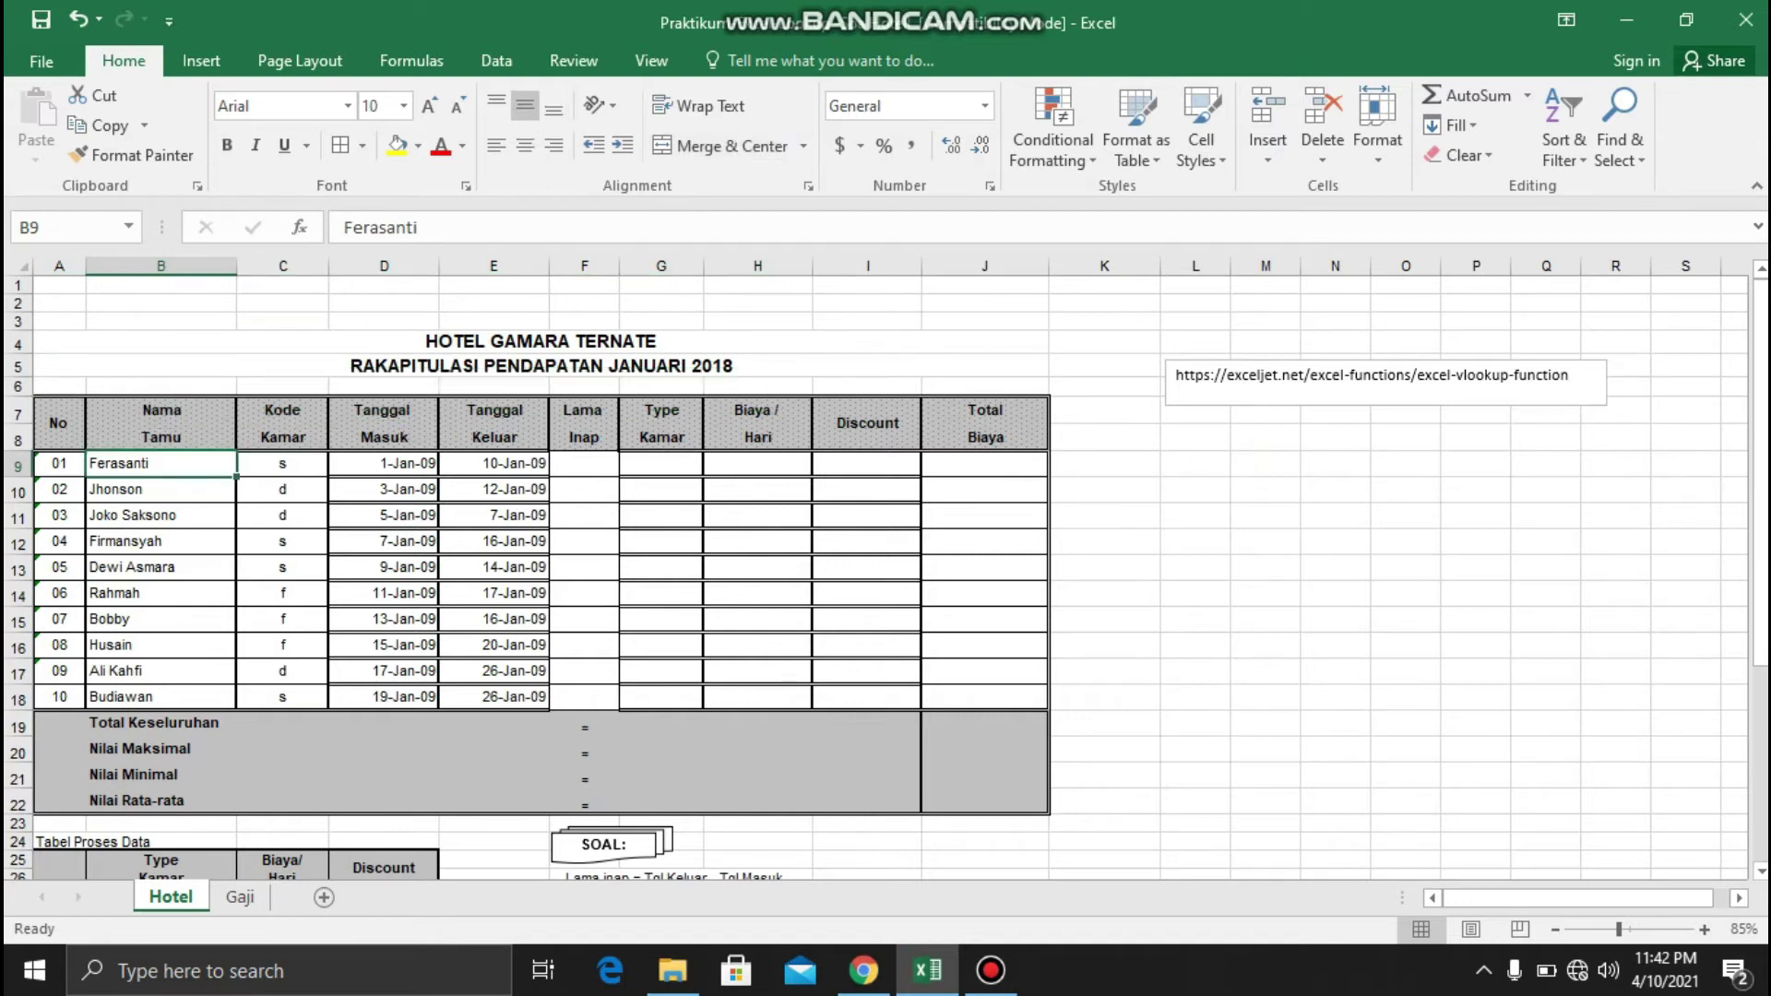
{"action": "left_click", "coordinate": [58, 422]}
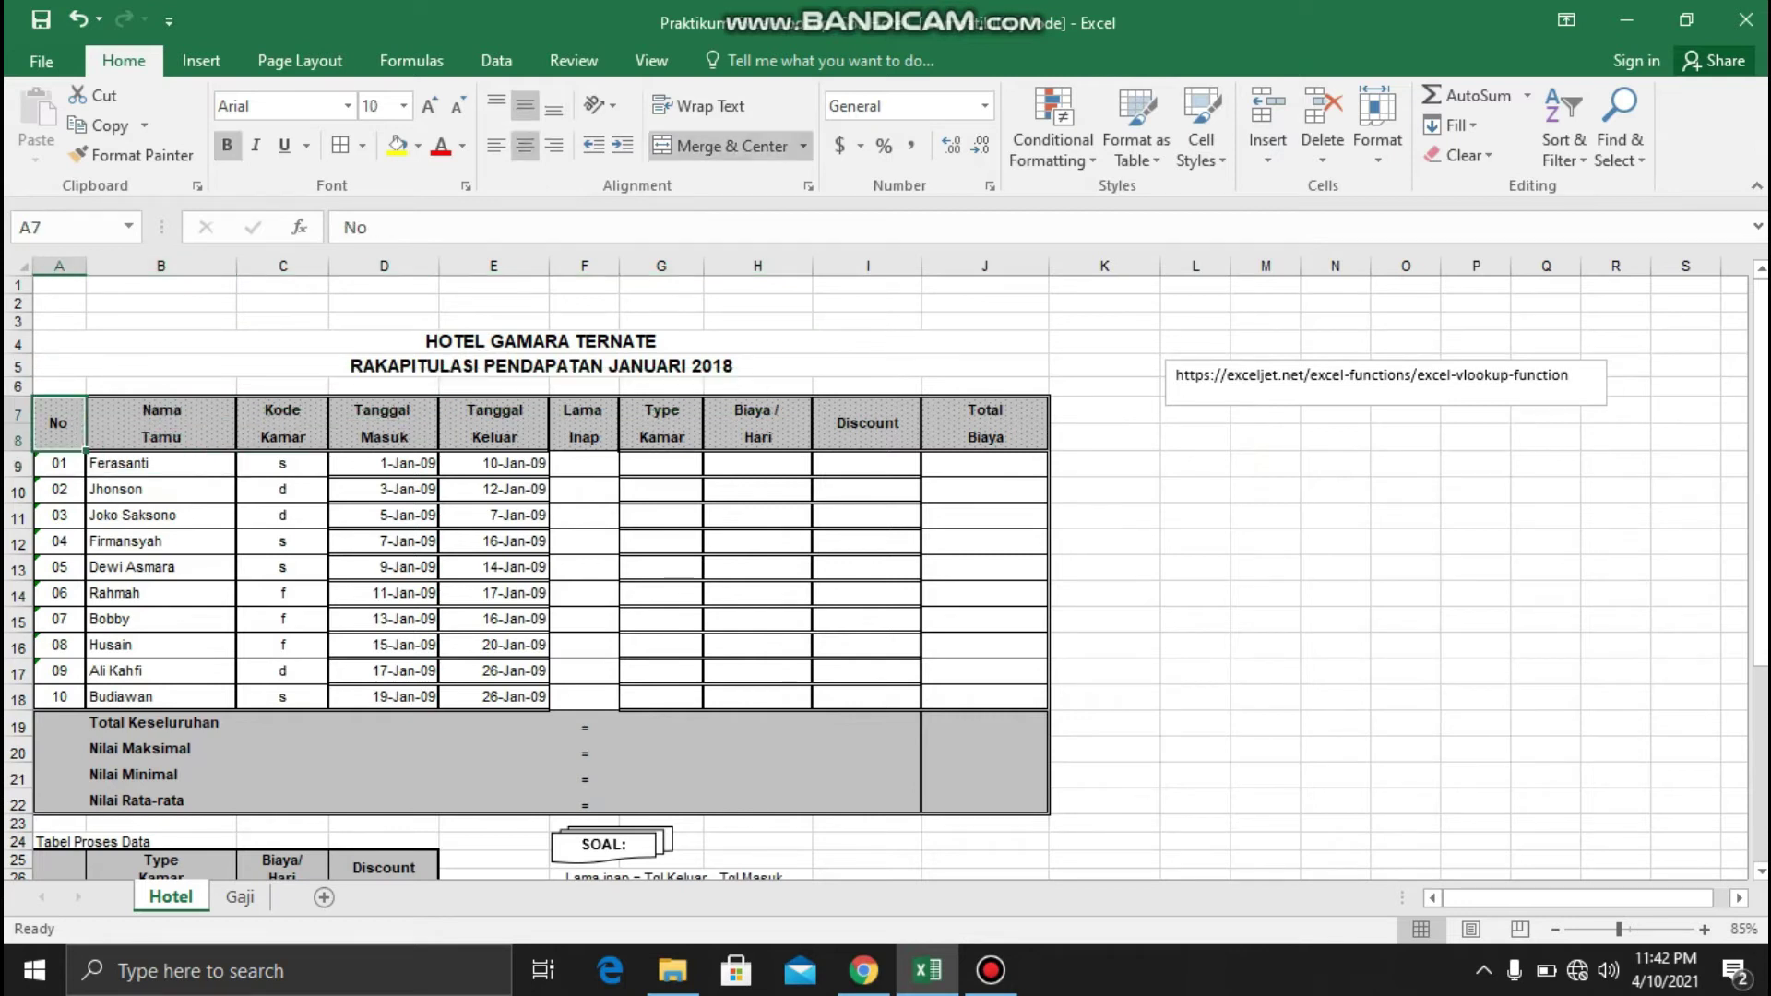
{"action": "left_click", "coordinate": [161, 422]}
{"action": "left_click", "coordinate": [282, 424]}
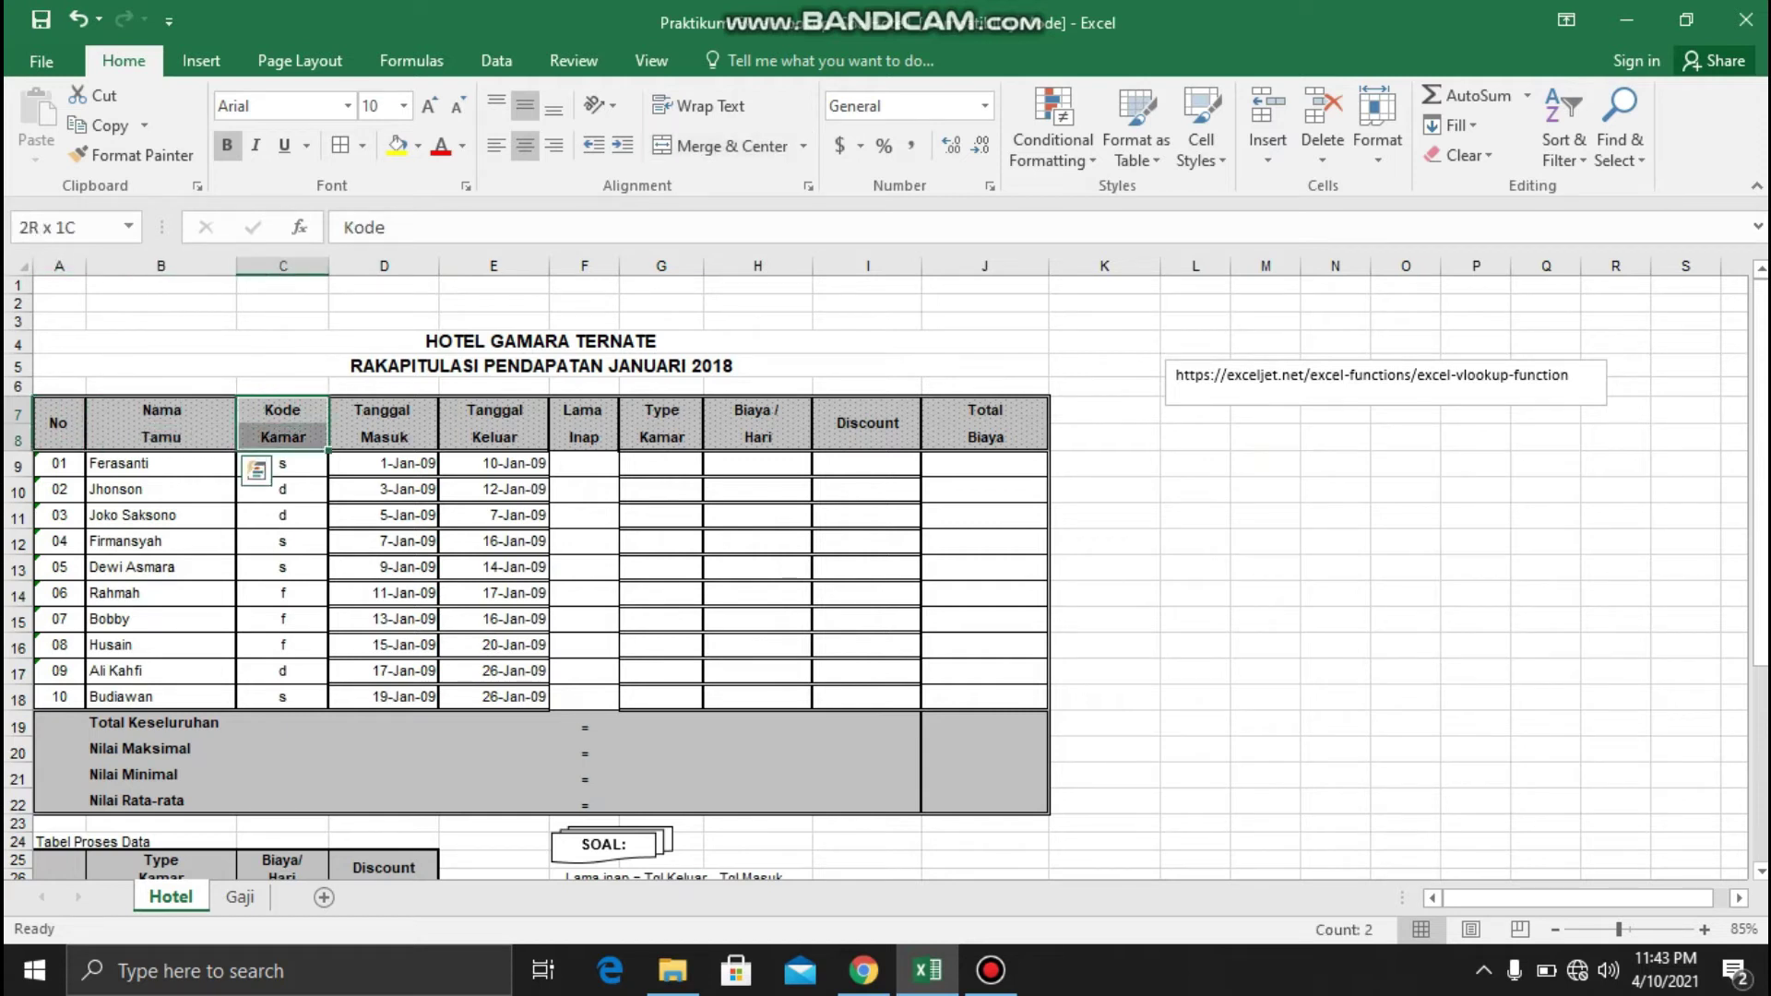
{"action": "left_click_drag", "start_coordinate": [384, 410], "coordinate": [493, 489]}
{"action": "left_click_drag", "start_coordinate": [583, 410], "coordinate": [661, 518]}
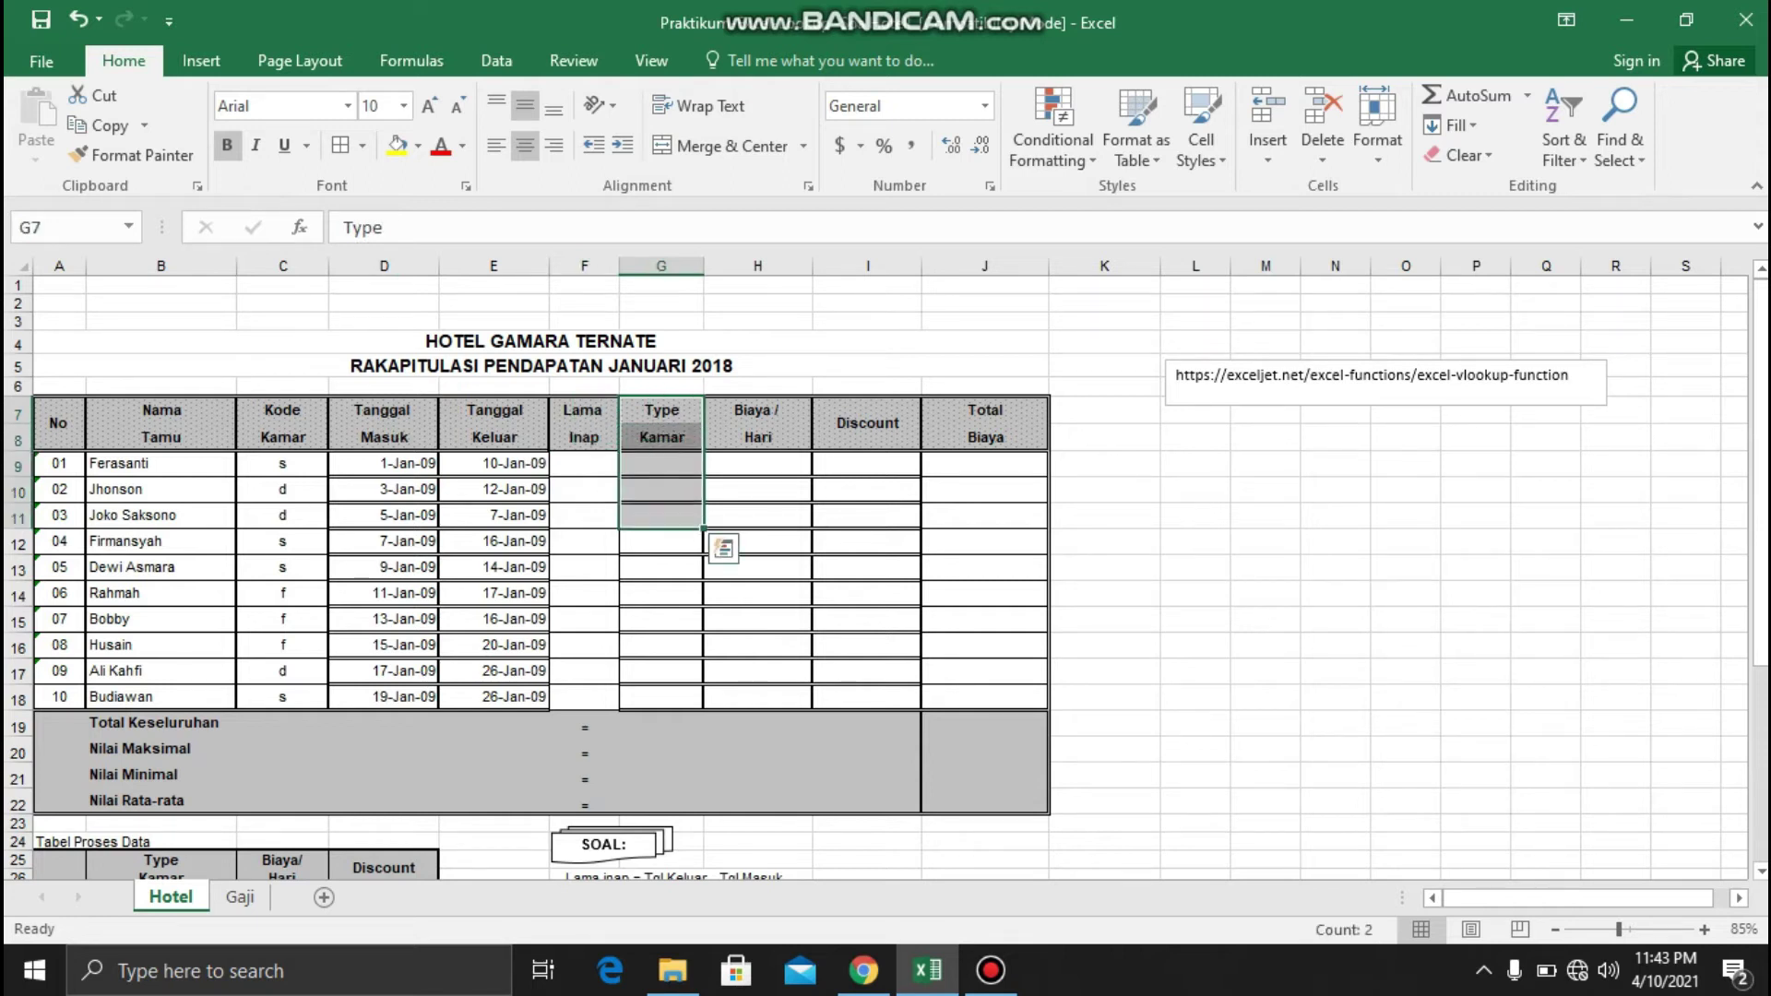
{"action": "left_click_drag", "start_coordinate": [757, 410], "coordinate": [757, 464]}
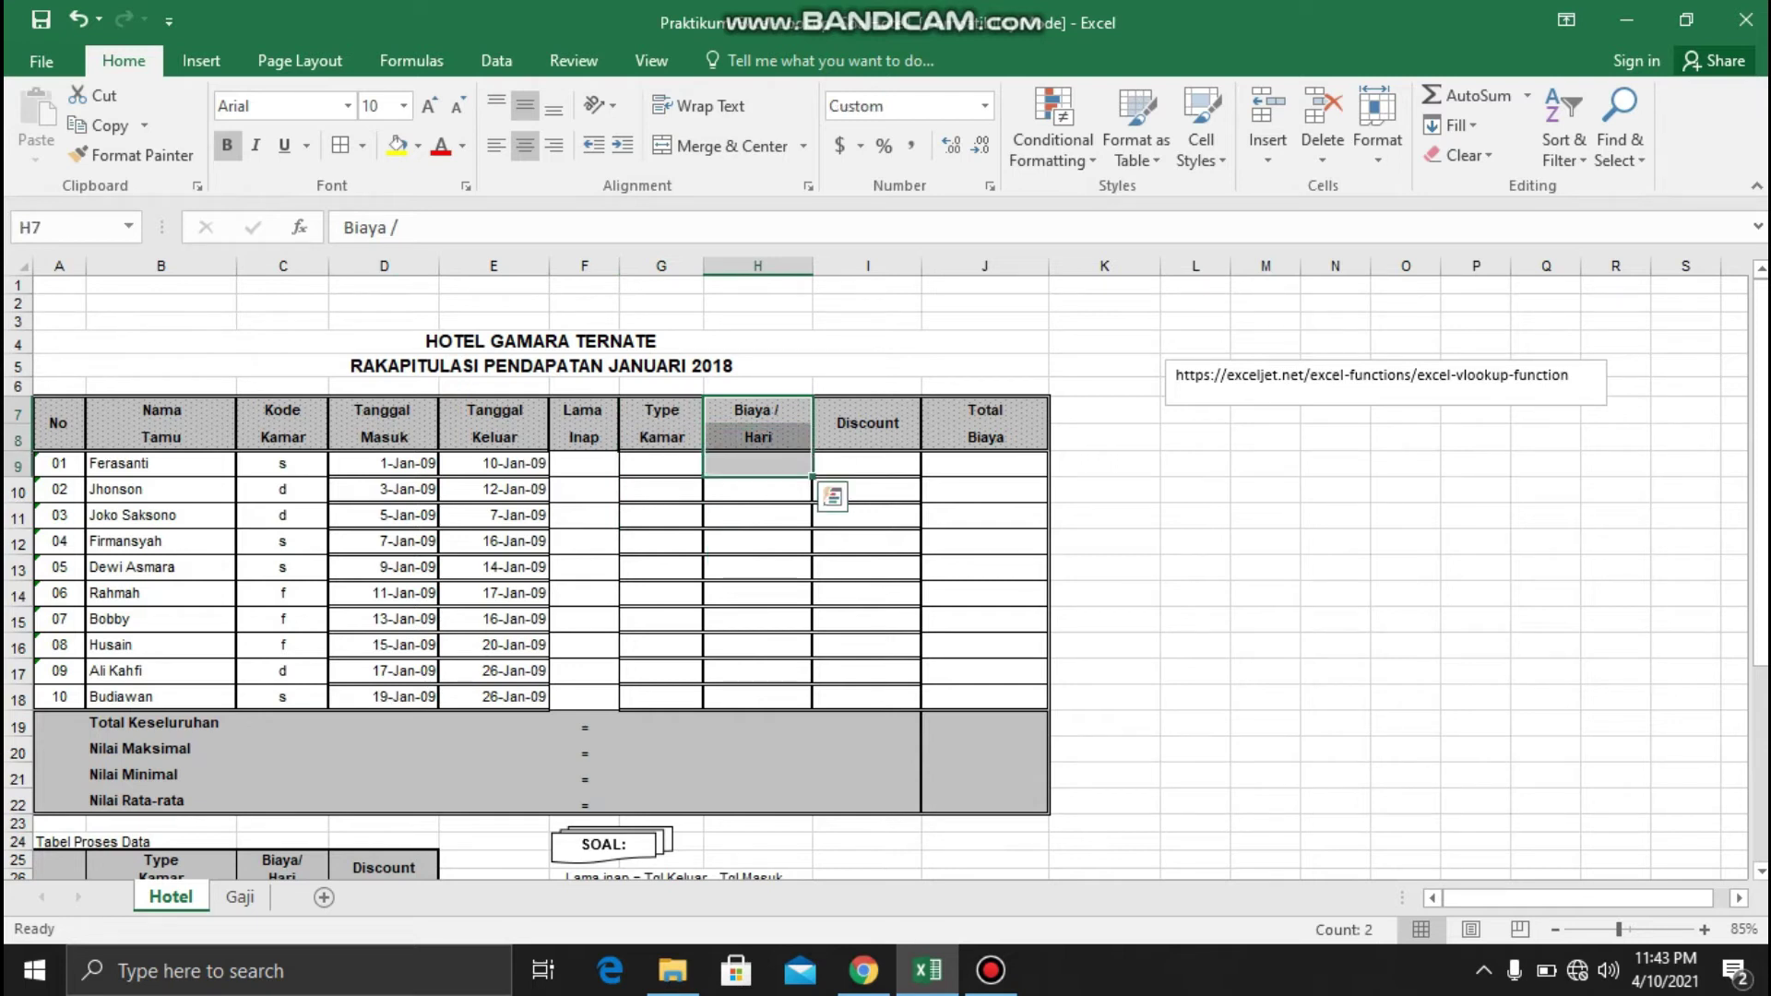
{"action": "left_click", "coordinate": [866, 422]}
{"action": "left_click_drag", "start_coordinate": [866, 423], "coordinate": [866, 464]}
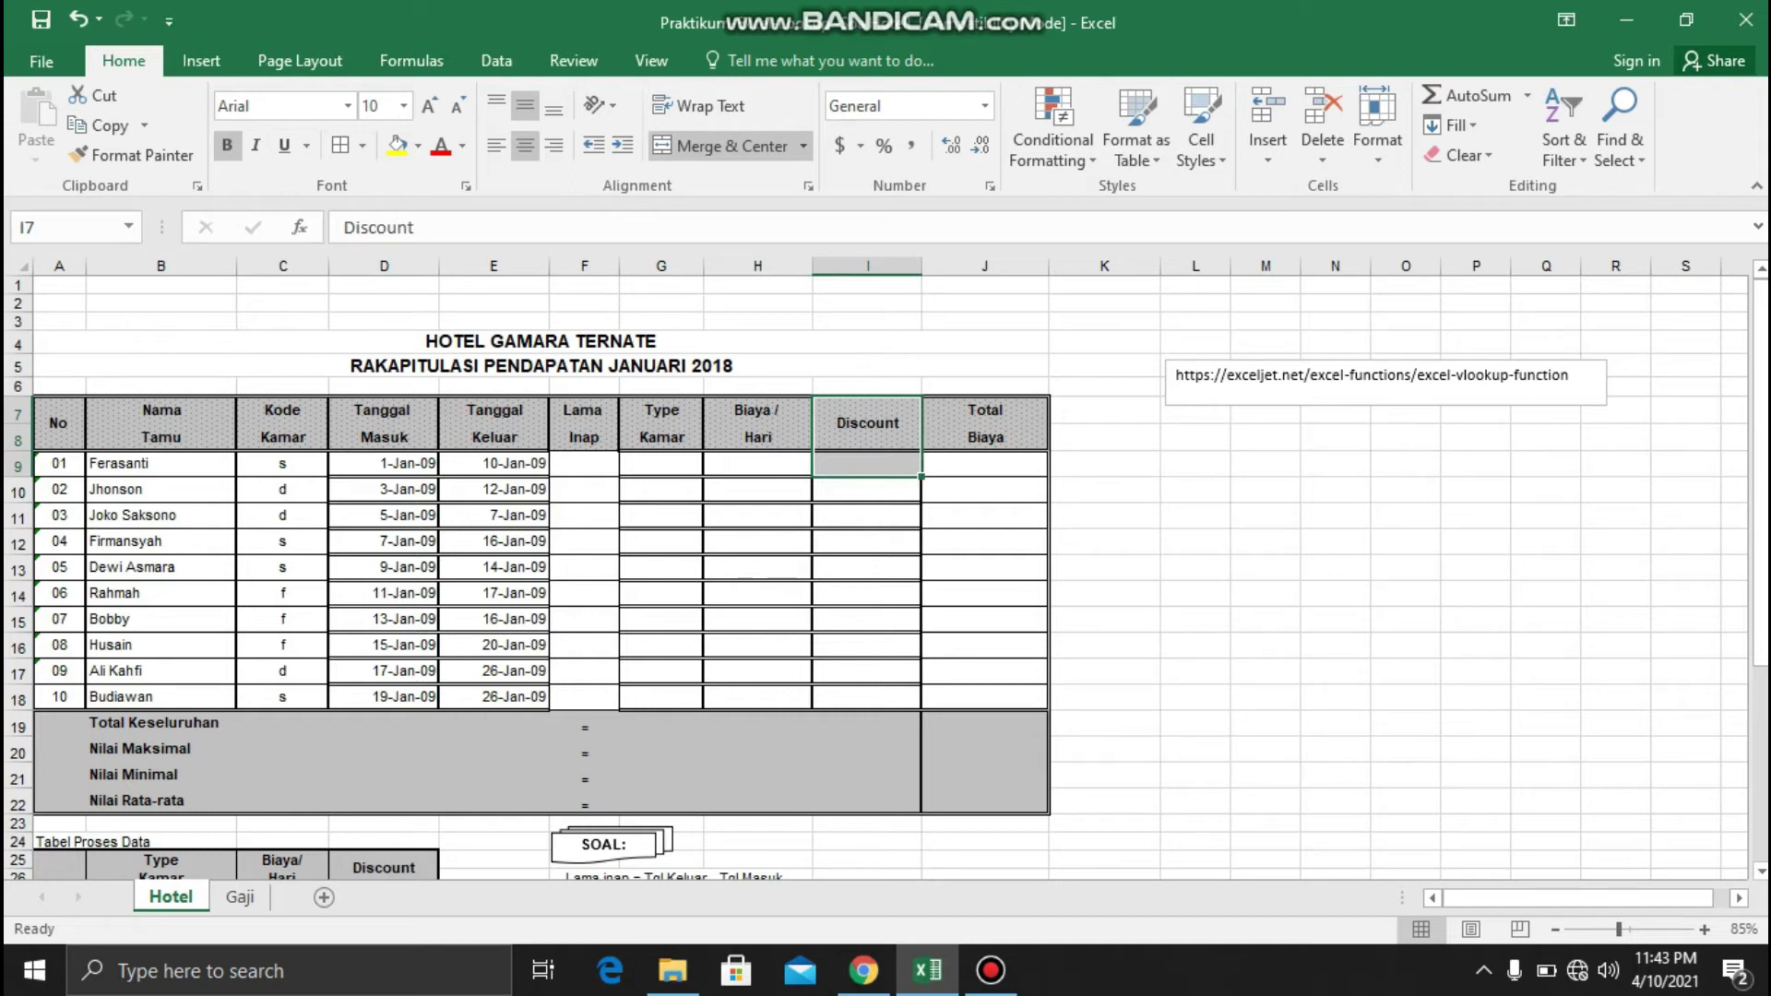
{"action": "left_click_drag", "start_coordinate": [985, 422], "coordinate": [985, 698]}
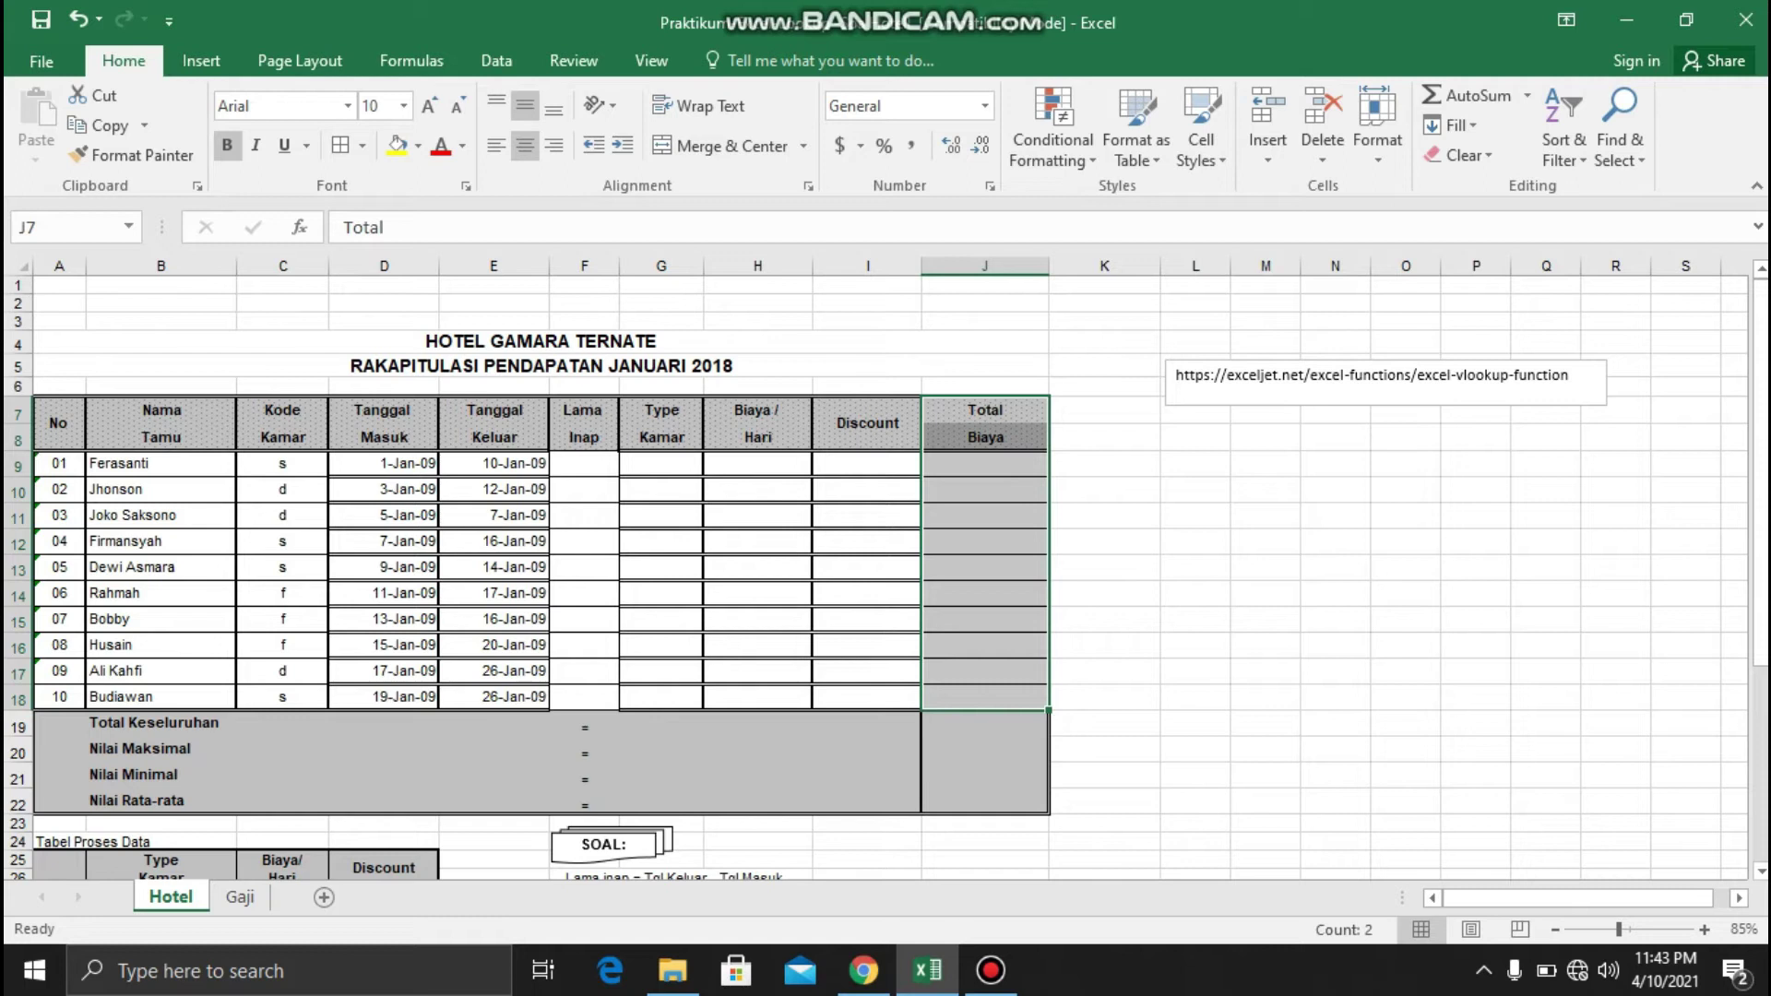
Examine the summary rows from Total Keseluruhan to Nilai Rata-rata and the Tabel Proses Data room rates in A27:D29
{"action": "left_click", "coordinate": [160, 723]}
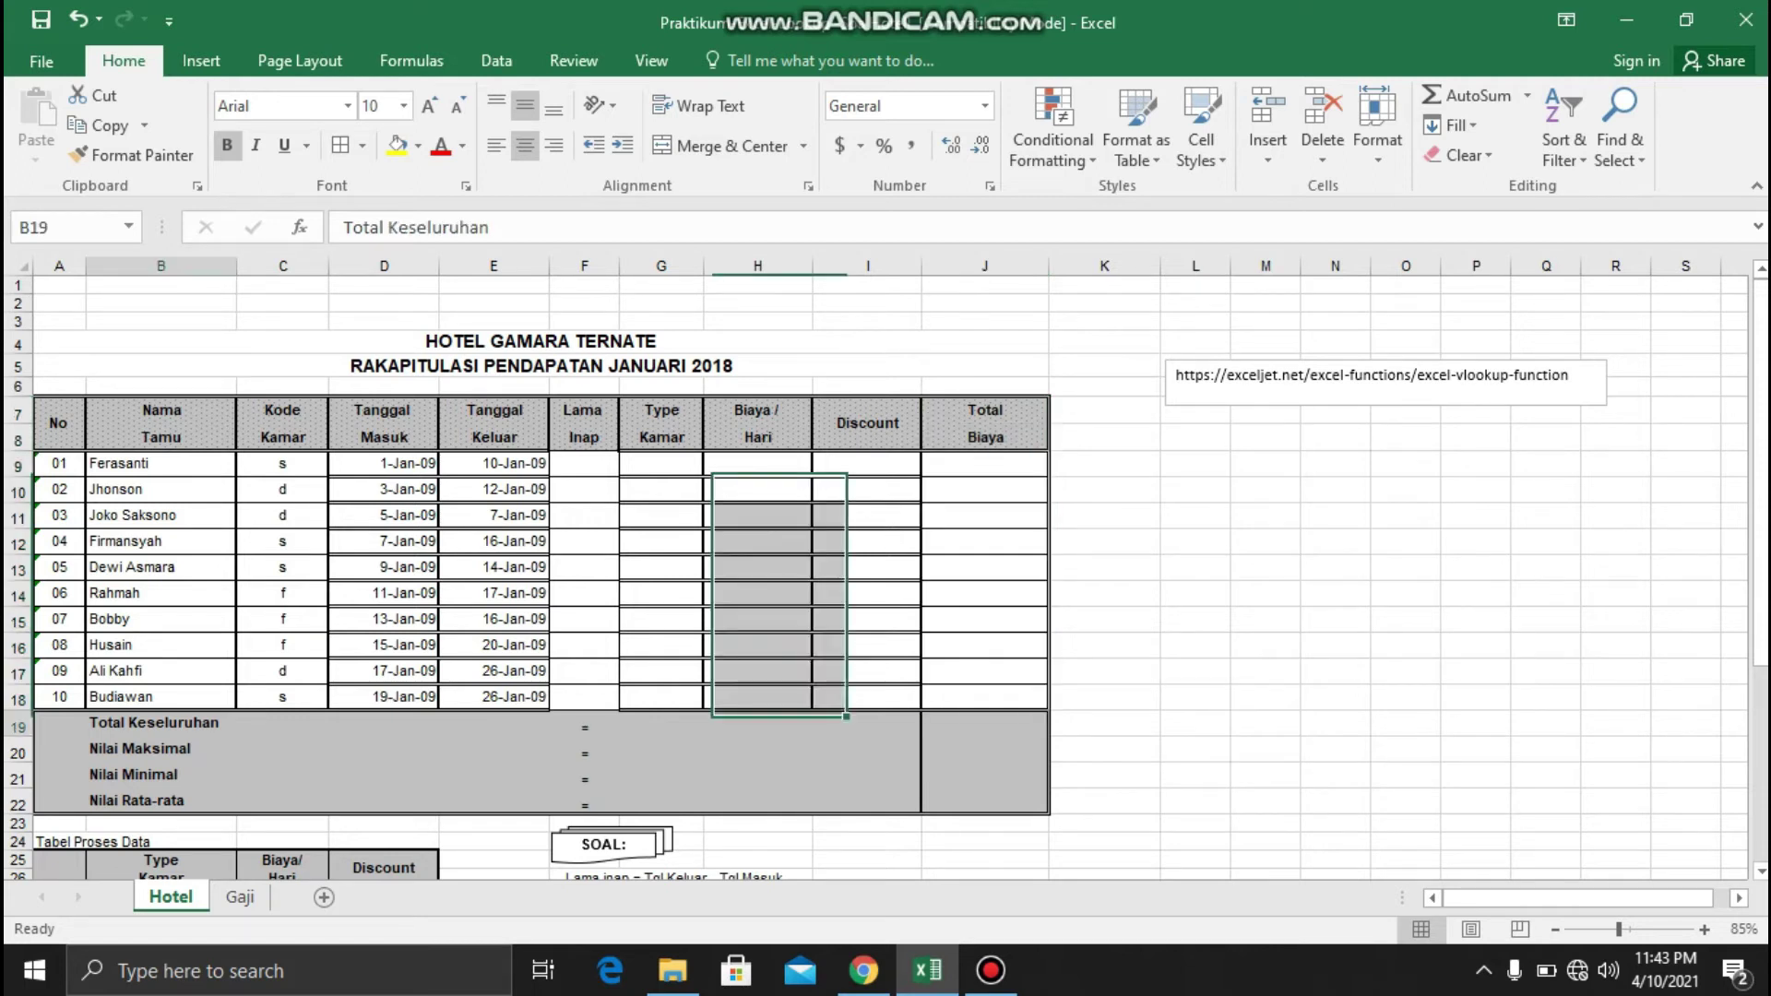
{"action": "left_click", "coordinate": [161, 749]}
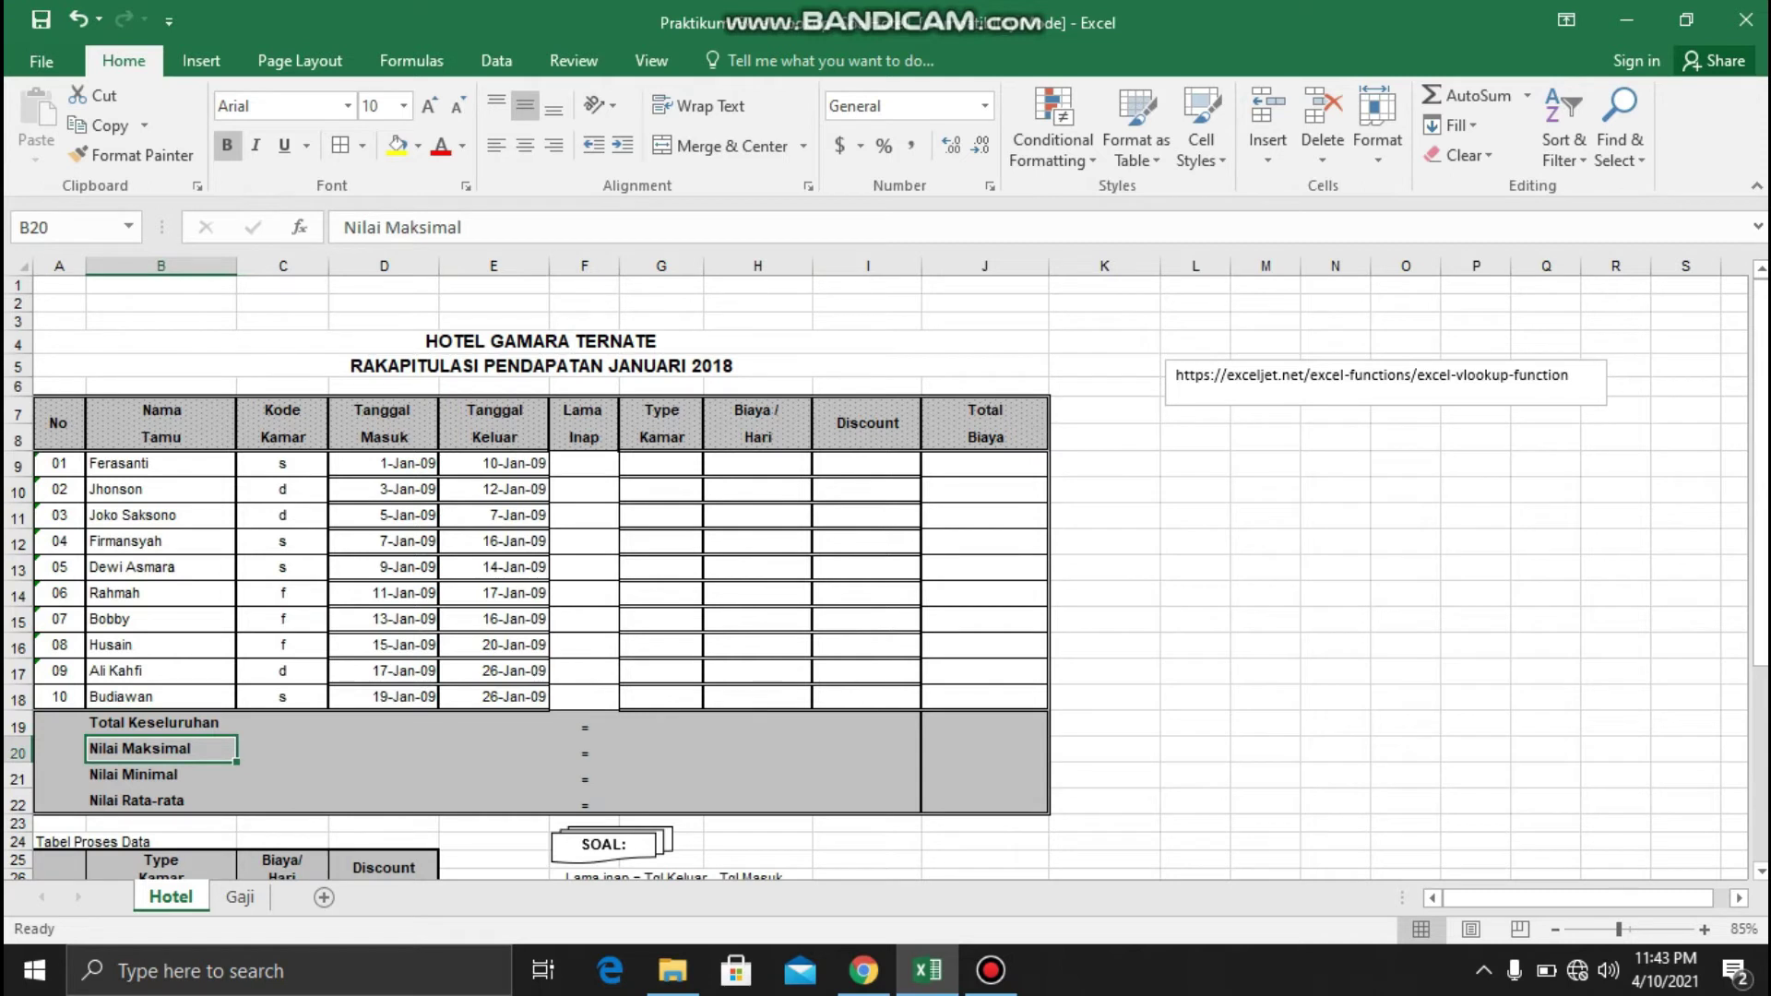
{"action": "left_click", "coordinate": [160, 774]}
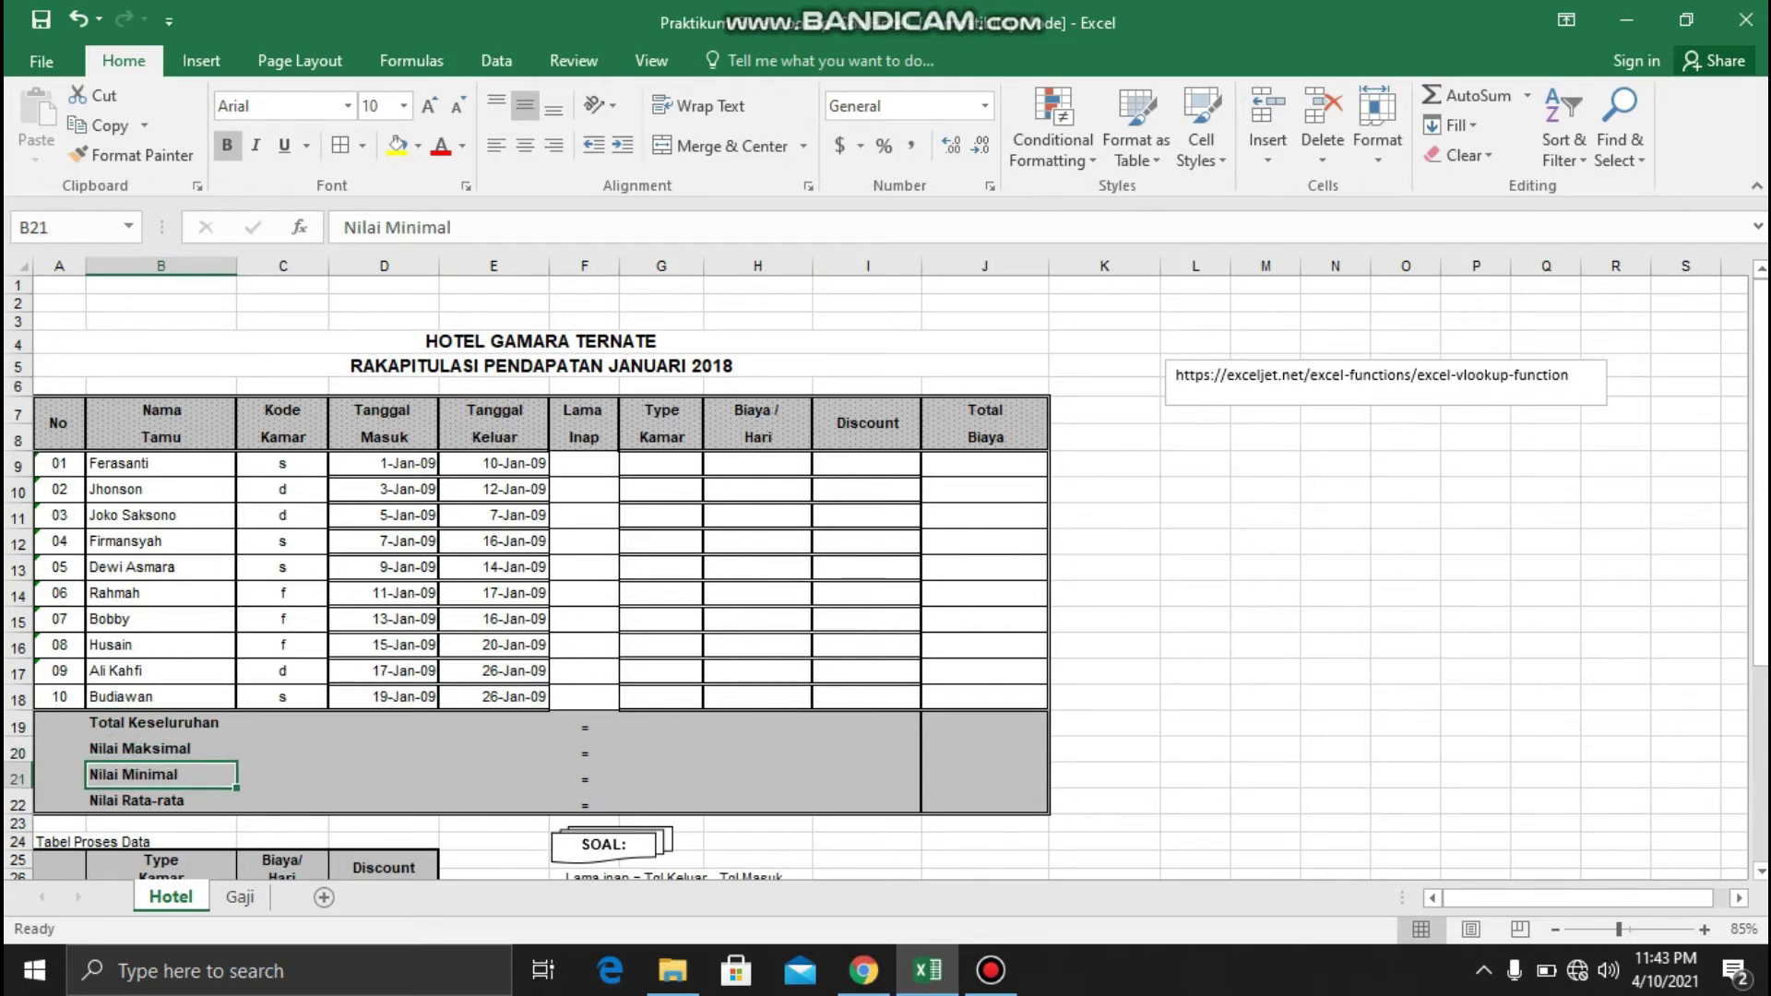
{"action": "left_click", "coordinate": [160, 800]}
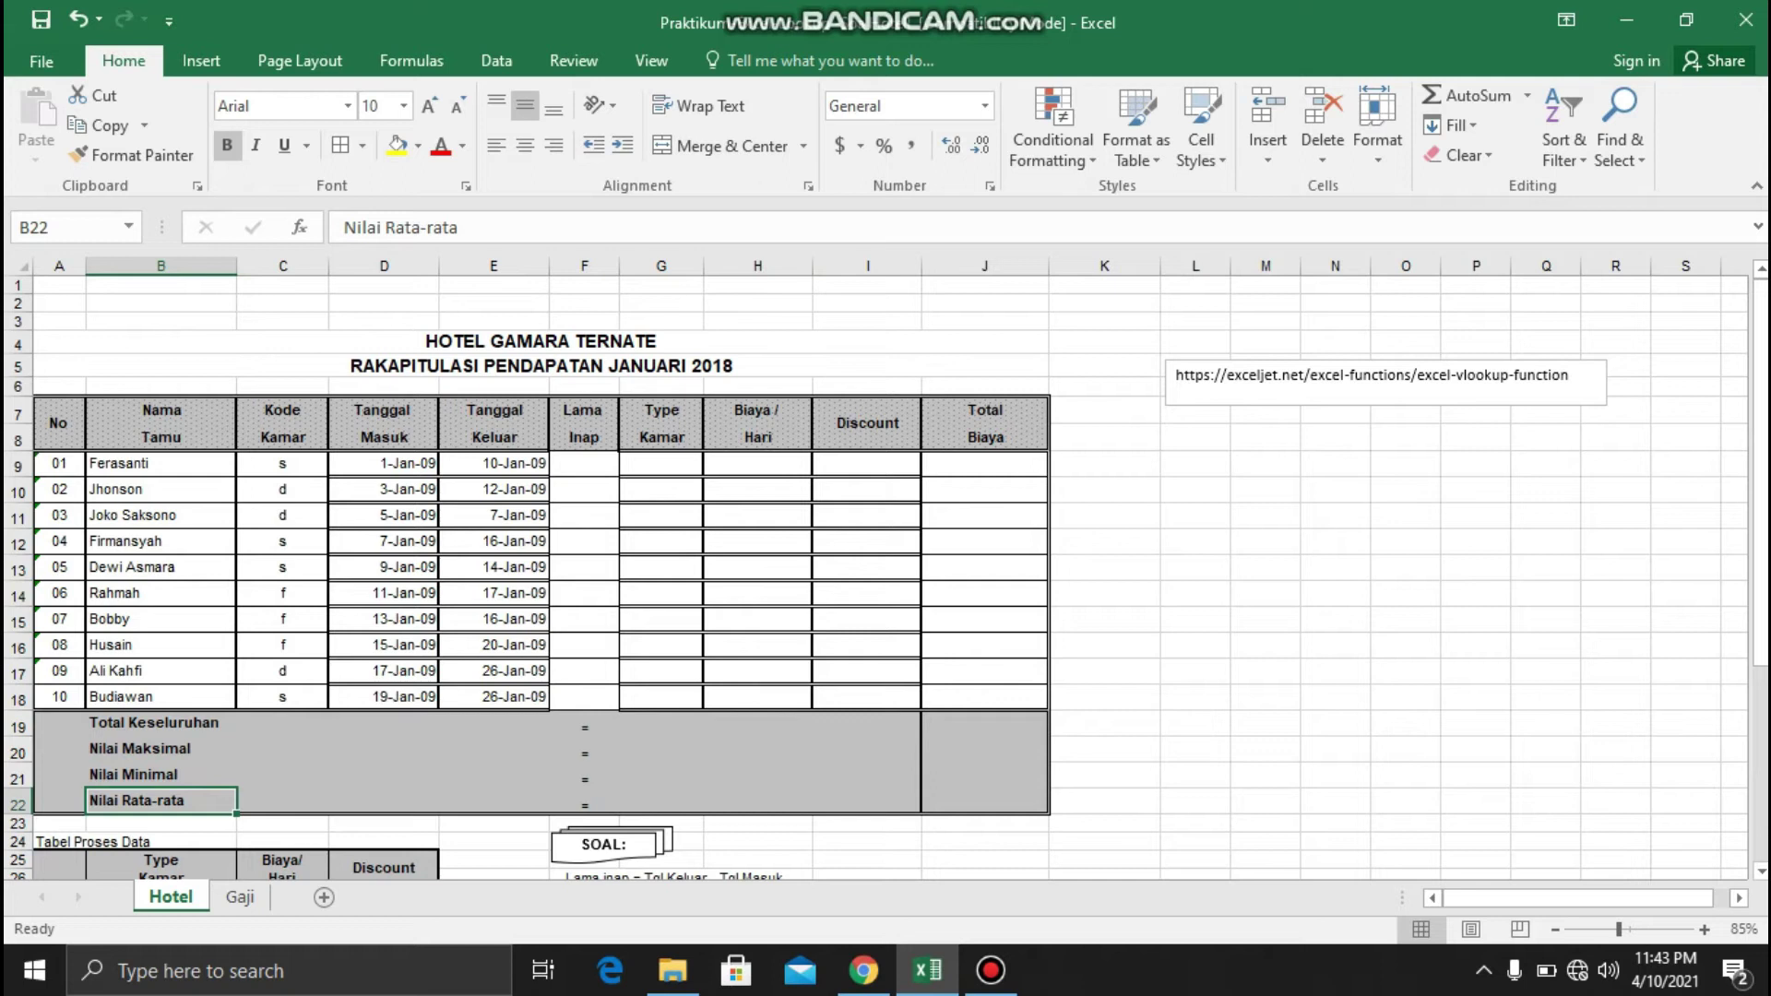
{"action": "scroll", "coordinate": [886, 572], "scroll_direction": "down", "scroll_amount": 1}
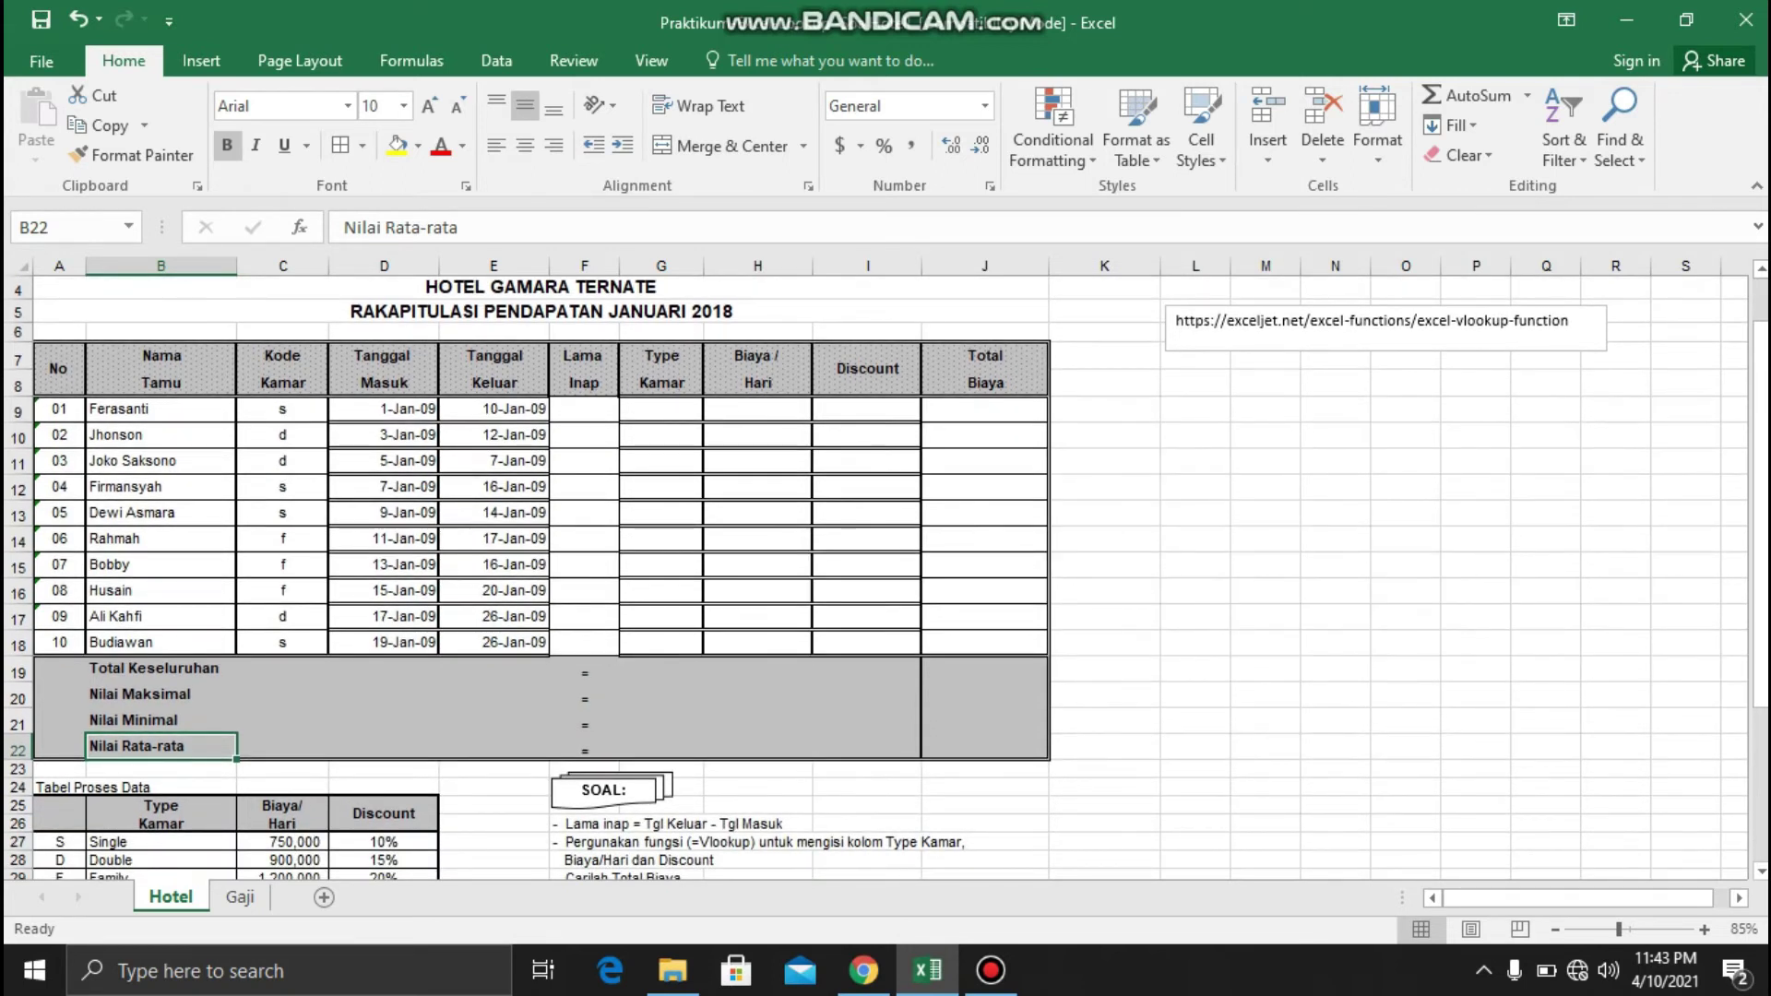
{"action": "scroll", "coordinate": [886, 572], "scroll_direction": "down", "scroll_amount": 2}
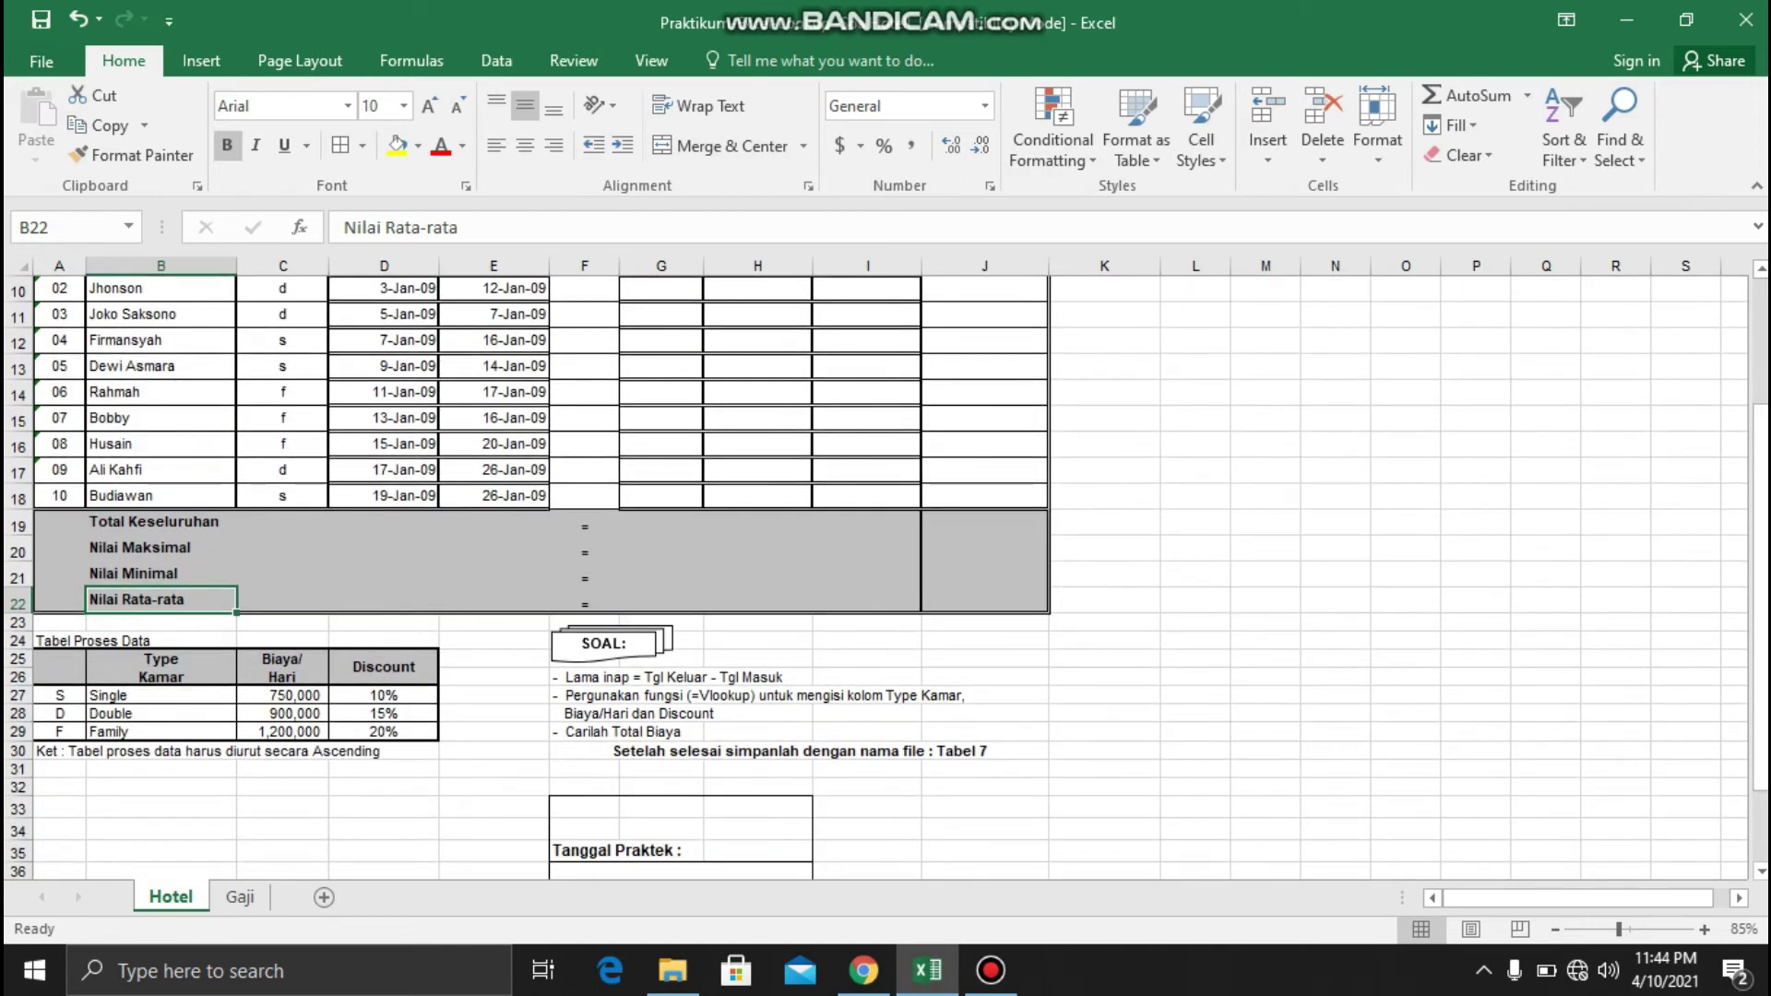
{"action": "left_click", "coordinate": [382, 731]}
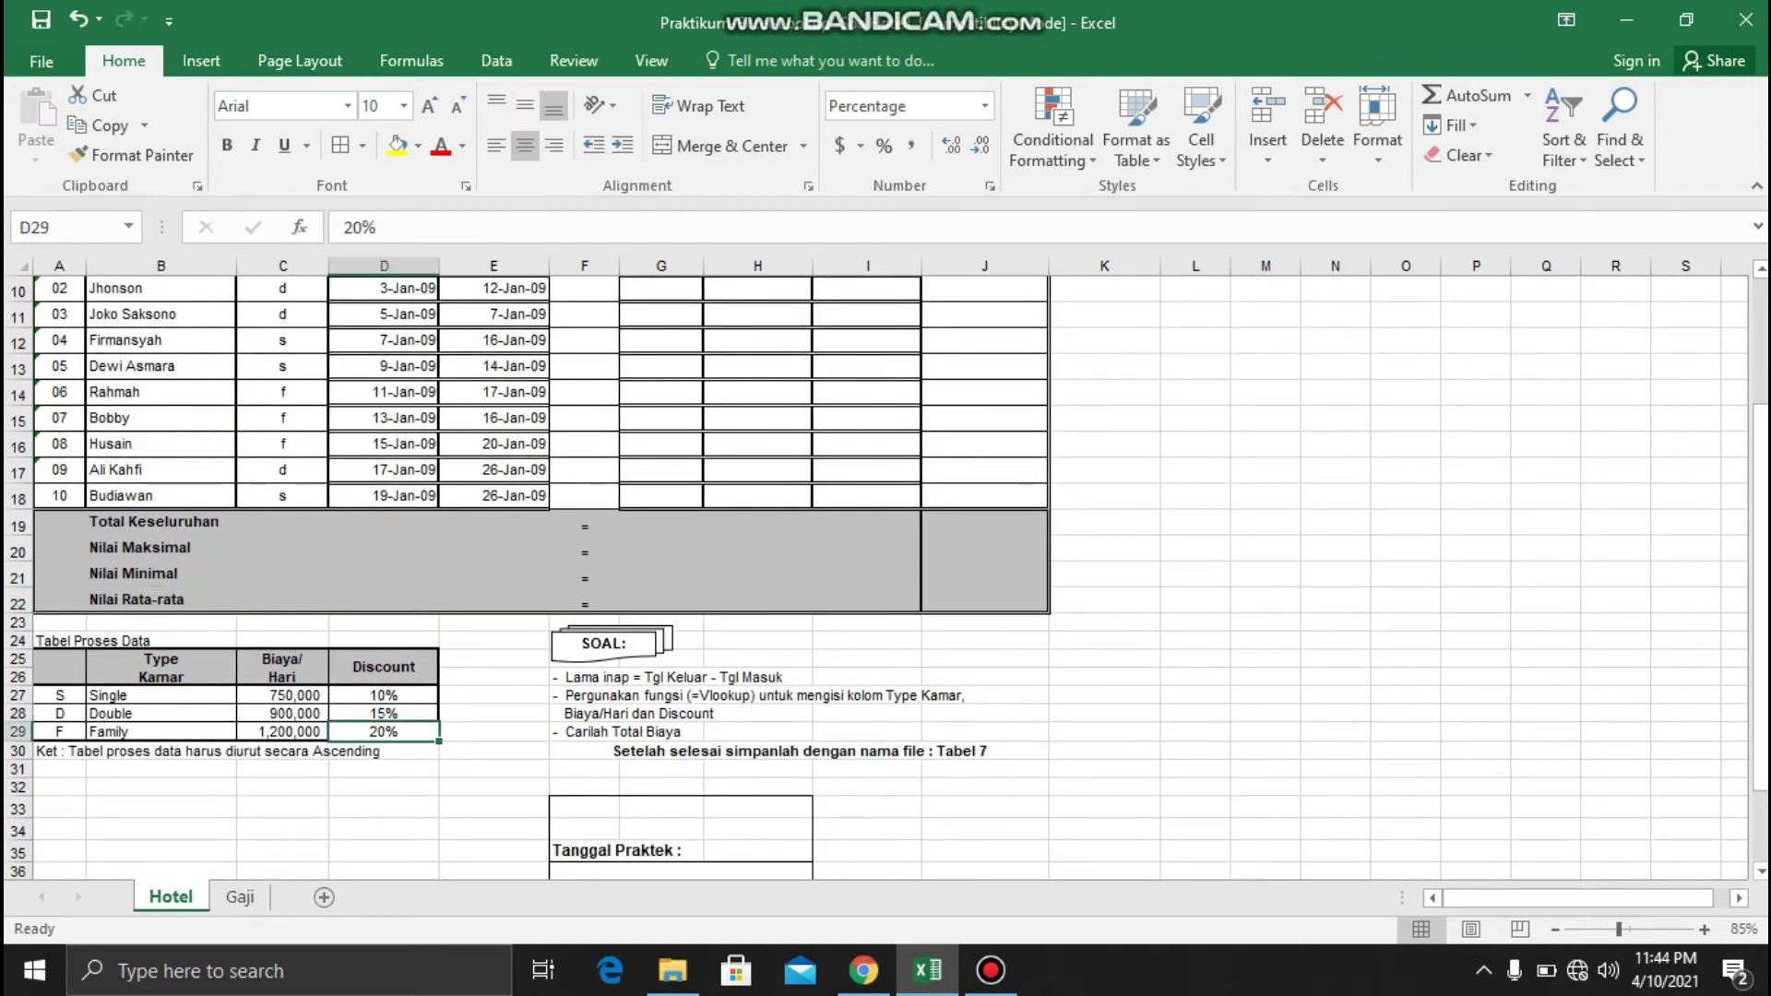
{"action": "left_click_drag", "start_coordinate": [383, 731], "coordinate": [58, 694]}
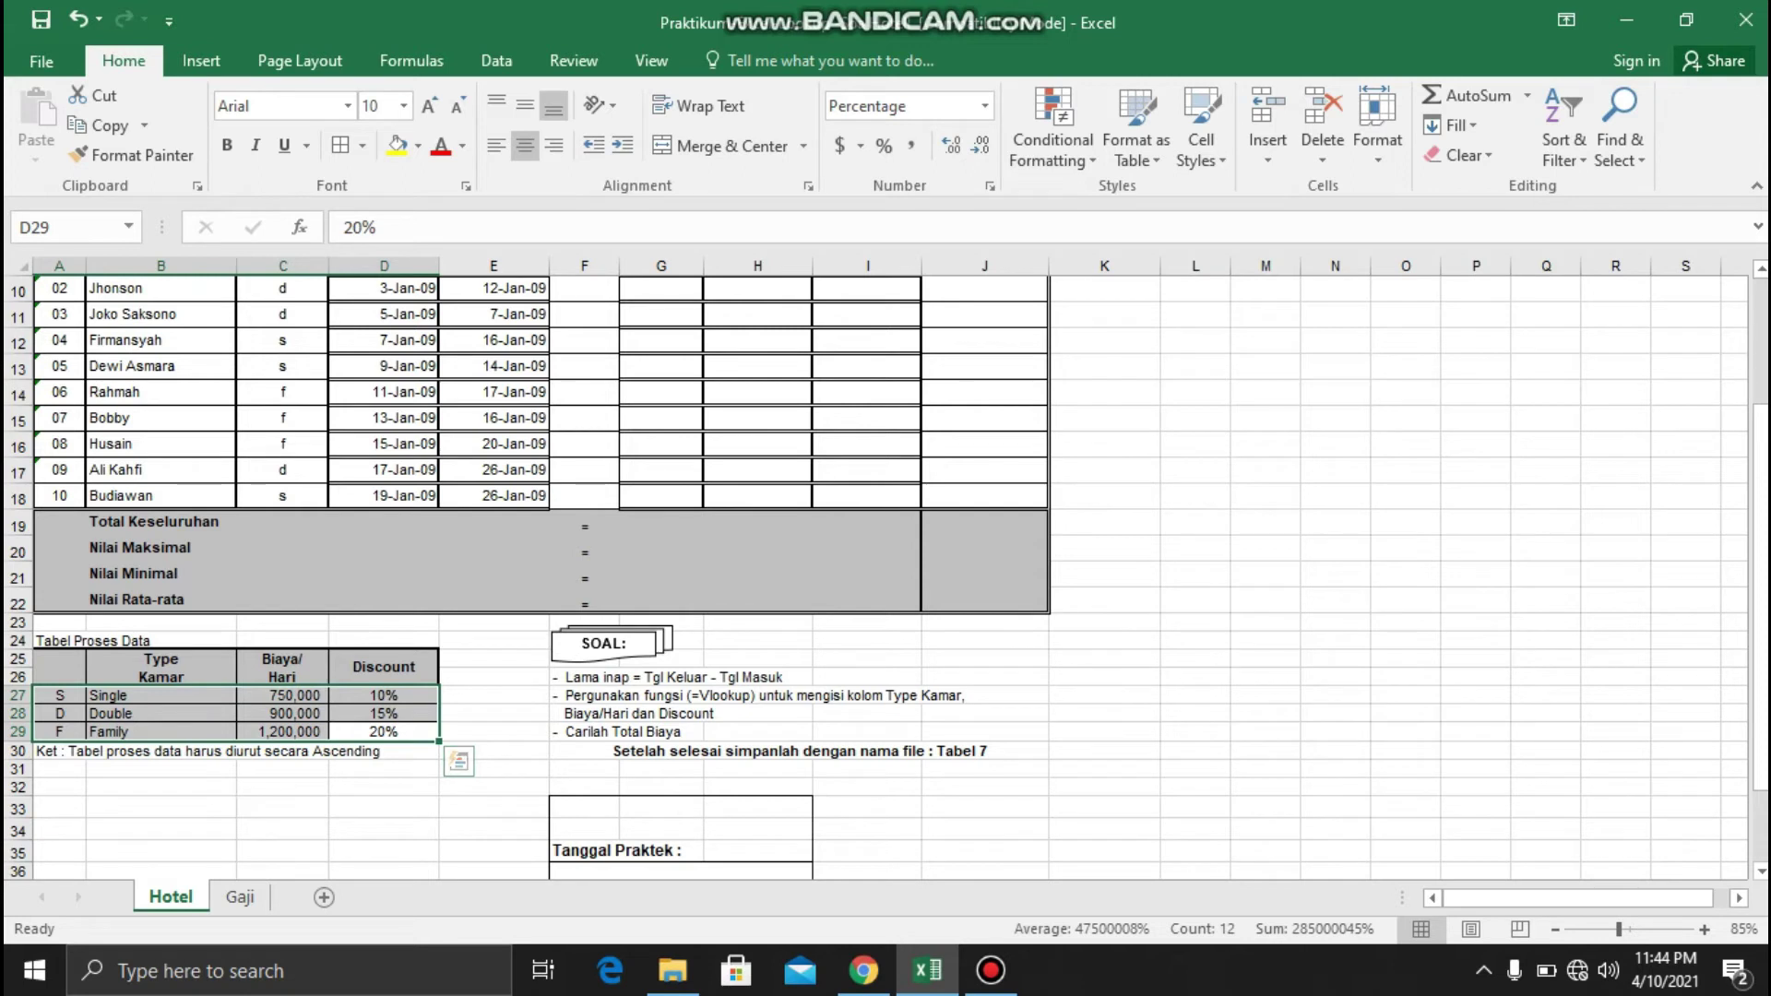
Fill the Lama Inap column by entering =E9-D9 in F9 and copying it down to F18
{"action": "scroll", "coordinate": [876, 516], "scroll_direction": "up", "scroll_amount": 2}
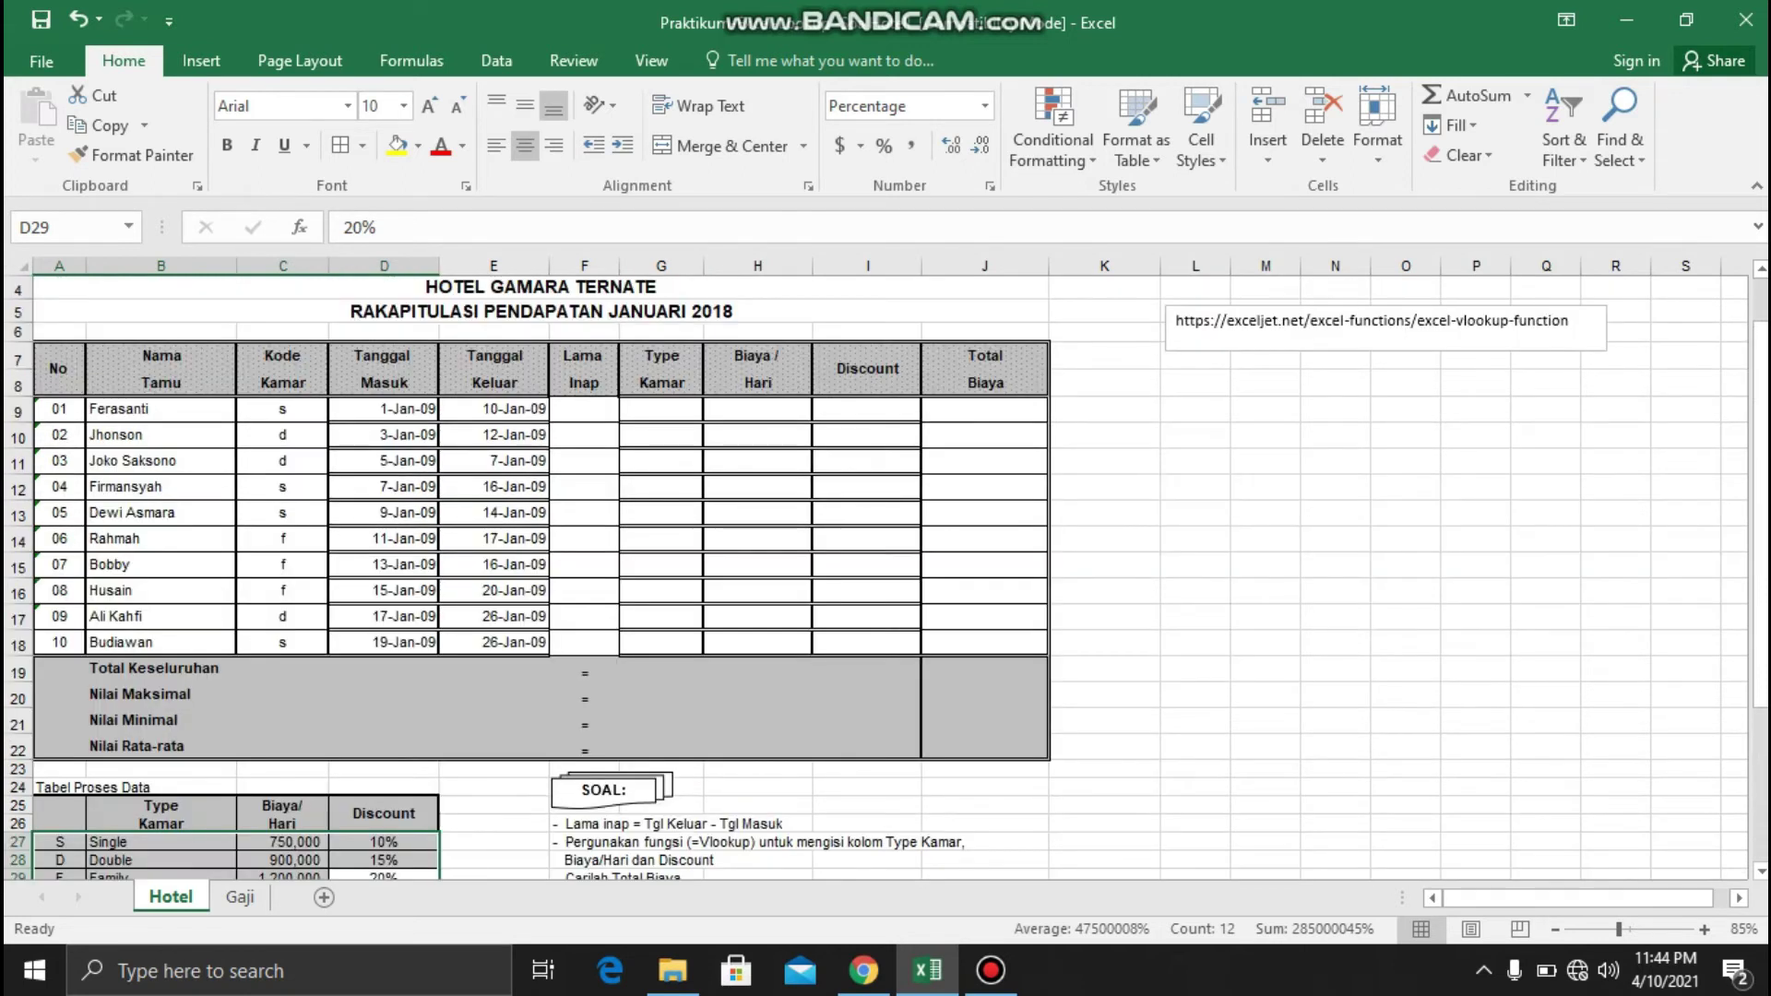
{"action": "left_click", "coordinate": [584, 409]}
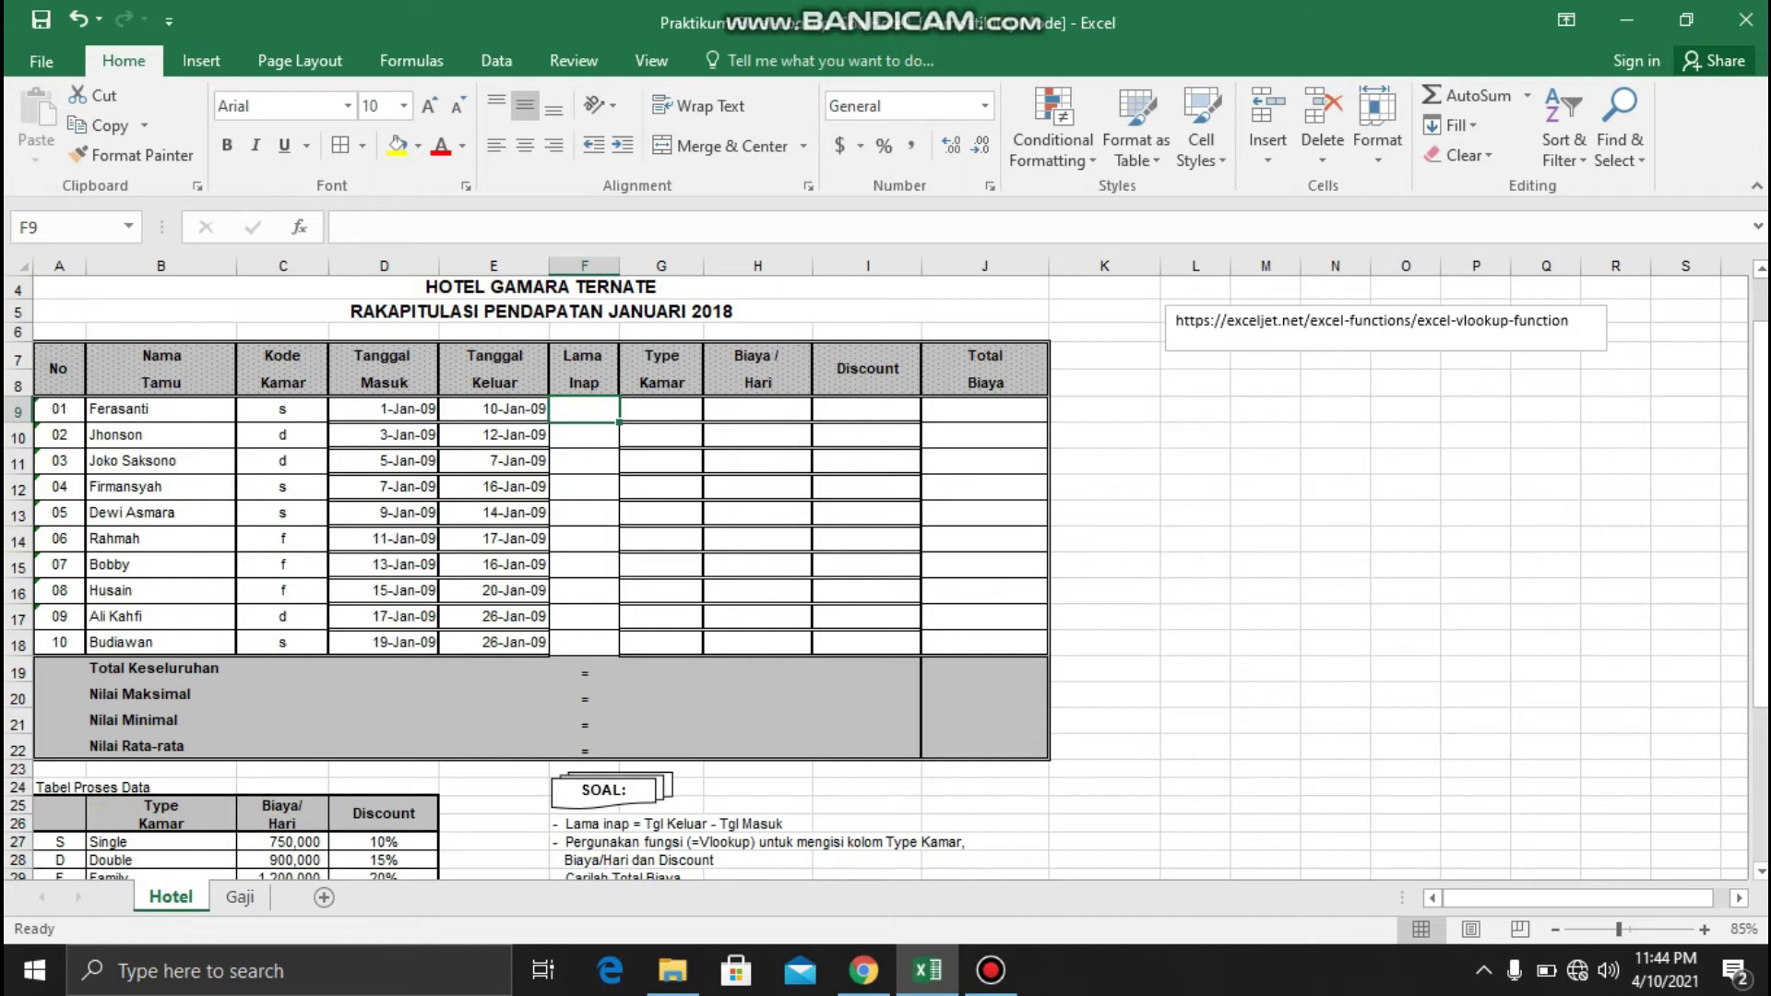
{"action": "type", "text": "="}
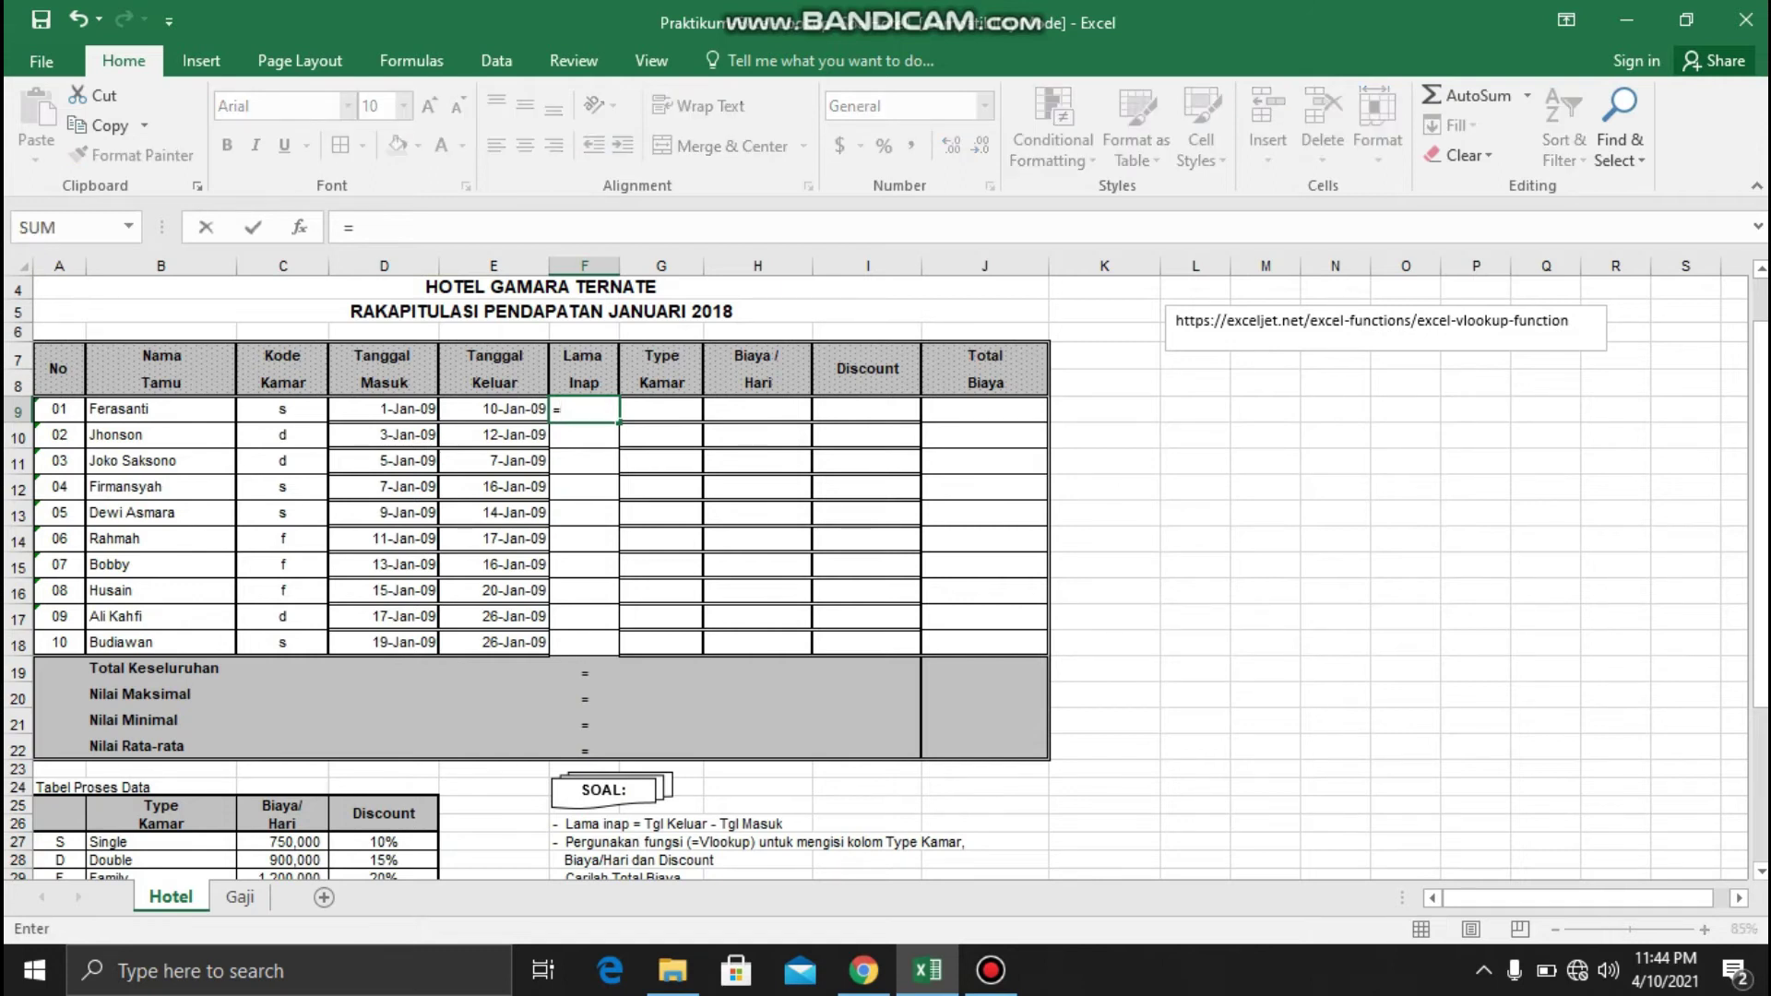
{"action": "type", "text": "-"}
{"action": "key", "text": "Left"}
{"action": "key", "text": "Left"}
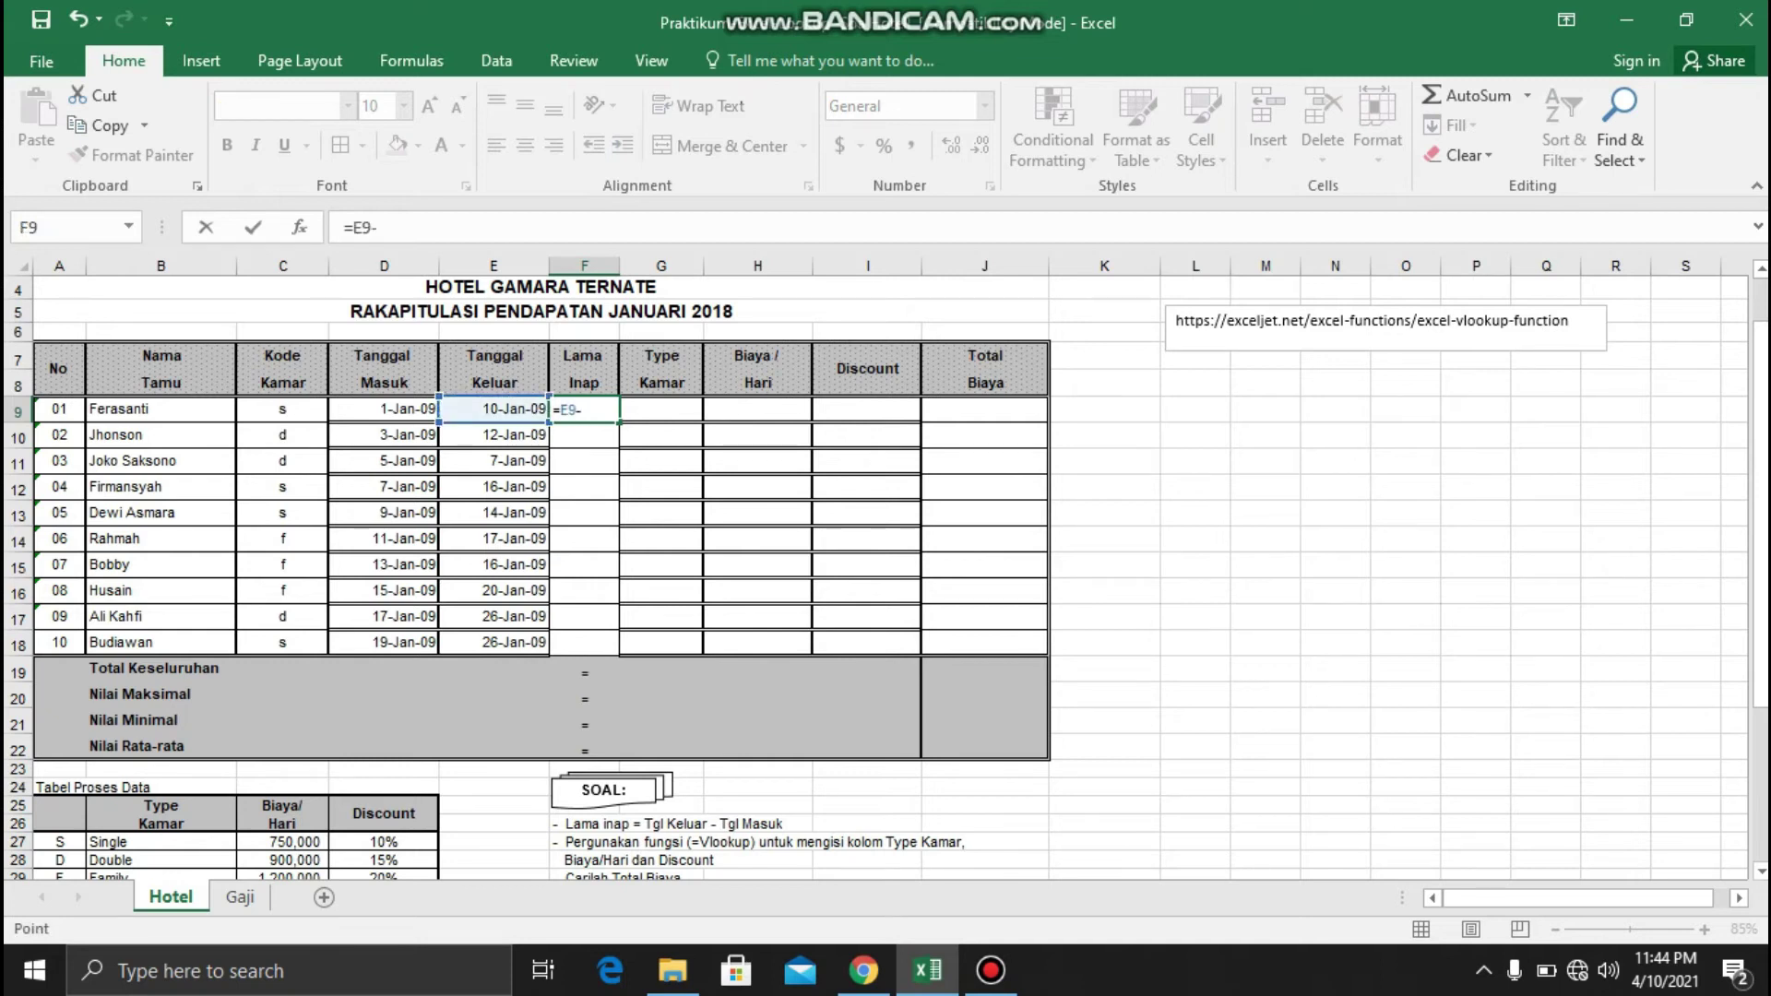
{"action": "key", "text": "Return"}
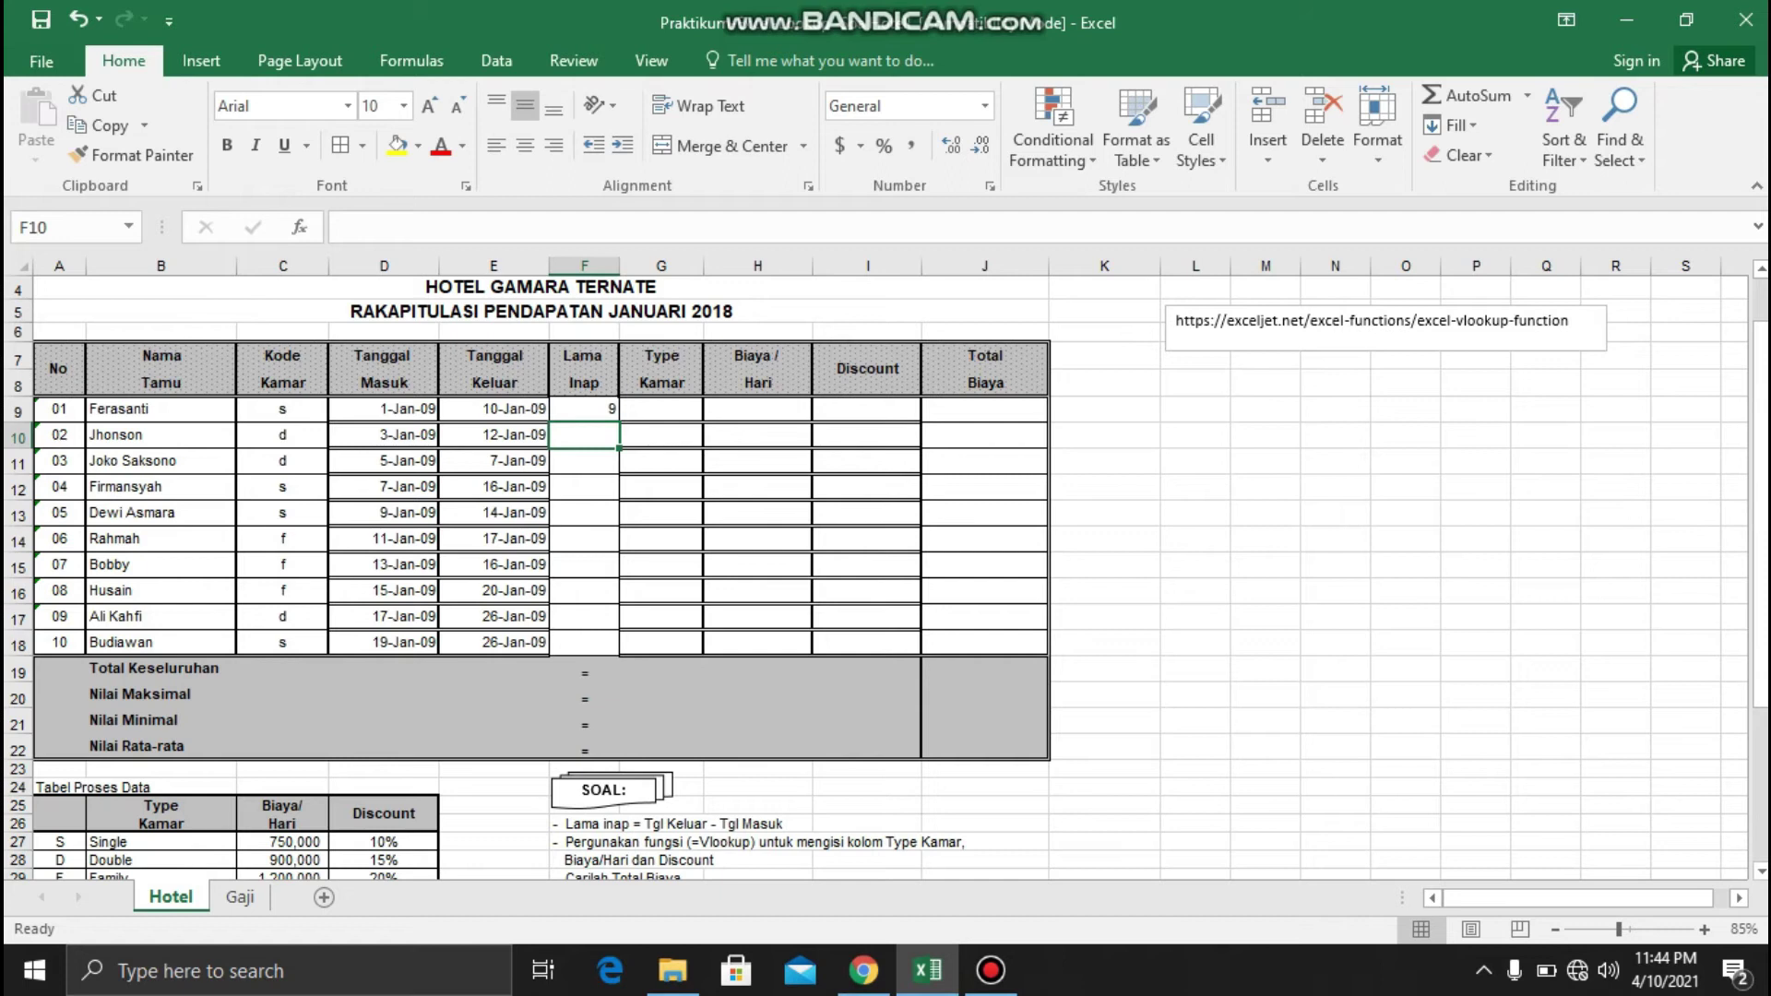
{"action": "left_click", "coordinate": [584, 408]}
{"action": "left_click_drag", "start_coordinate": [619, 421], "coordinate": [618, 653]}
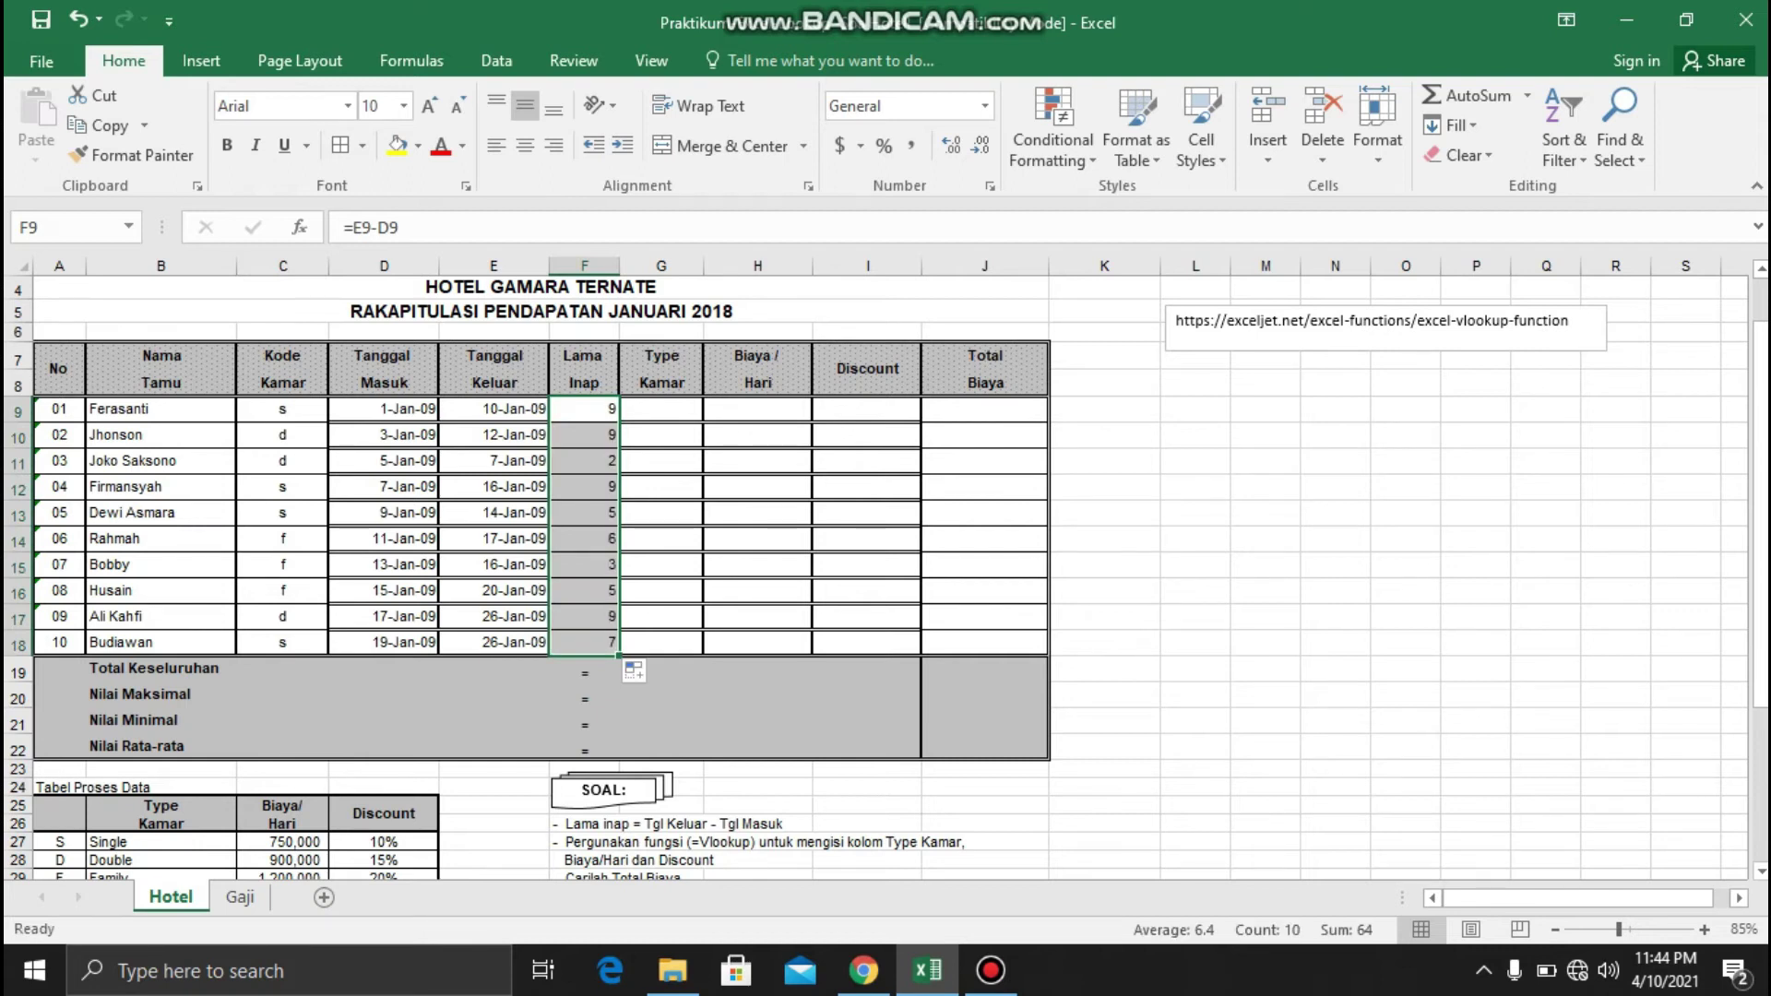
Begin a VLOOKUP formula in Type Kamar cell G9 with lookup value C9 and table array A27:D29
{"action": "left_click", "coordinate": [660, 408]}
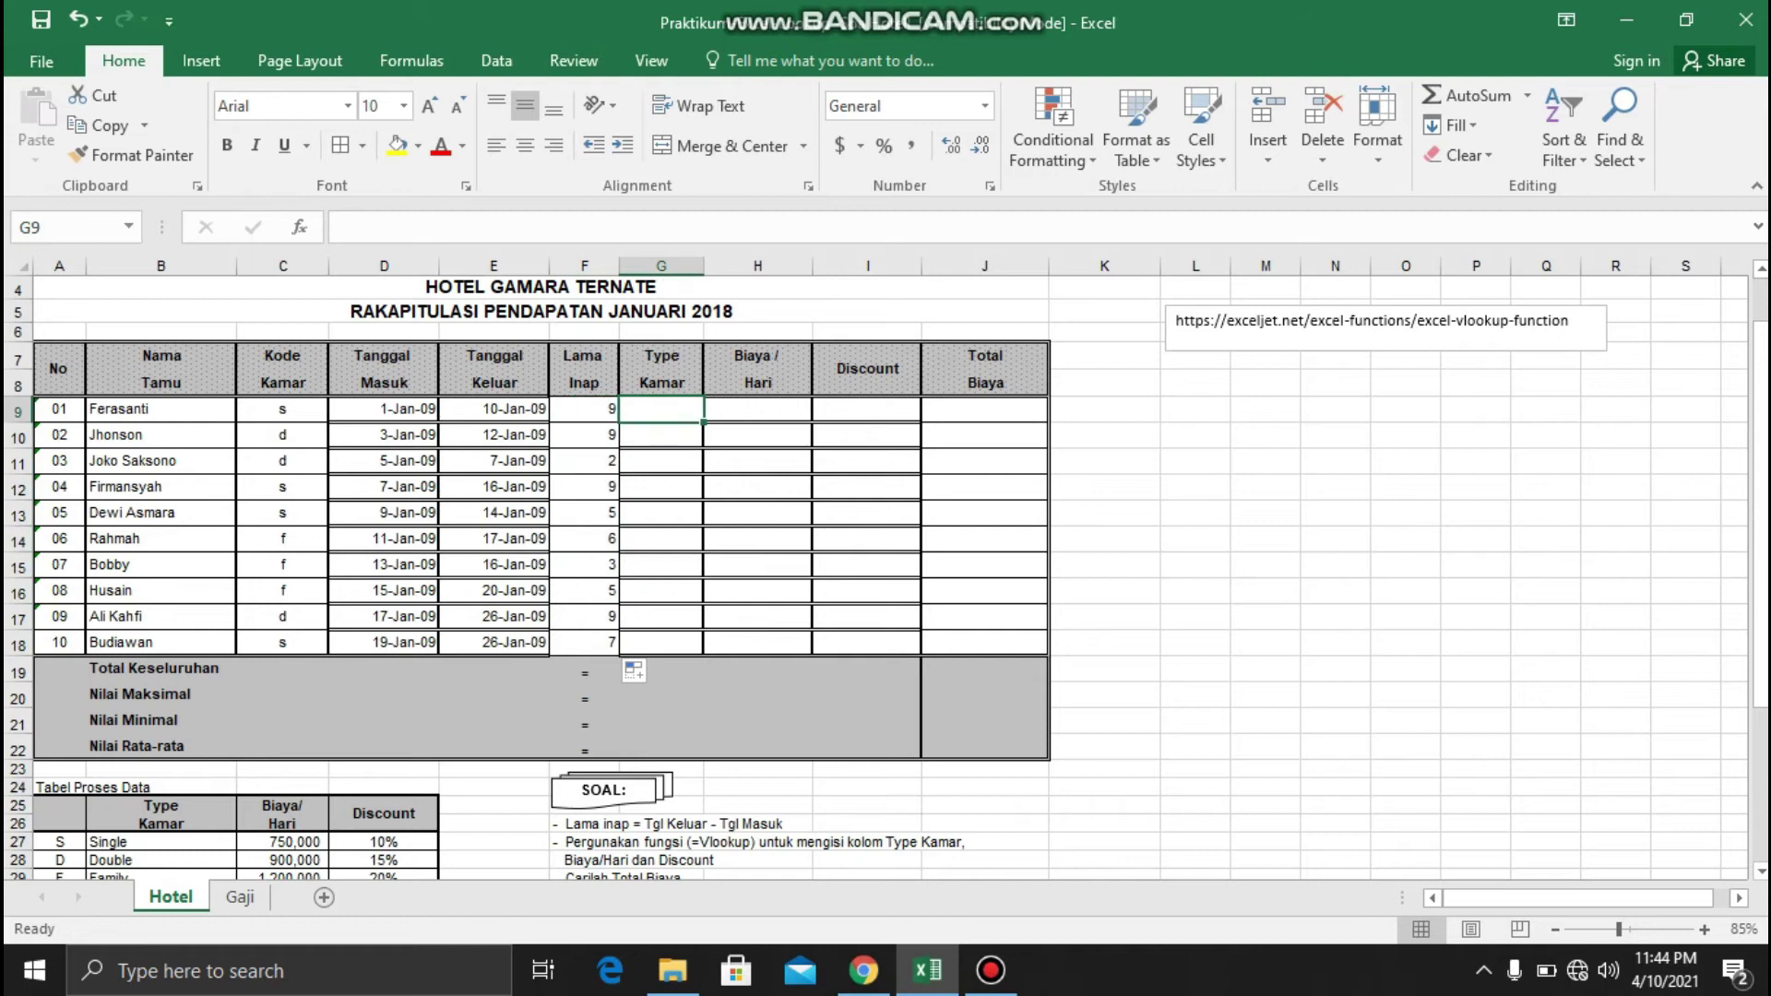
{"action": "type", "text": "="}
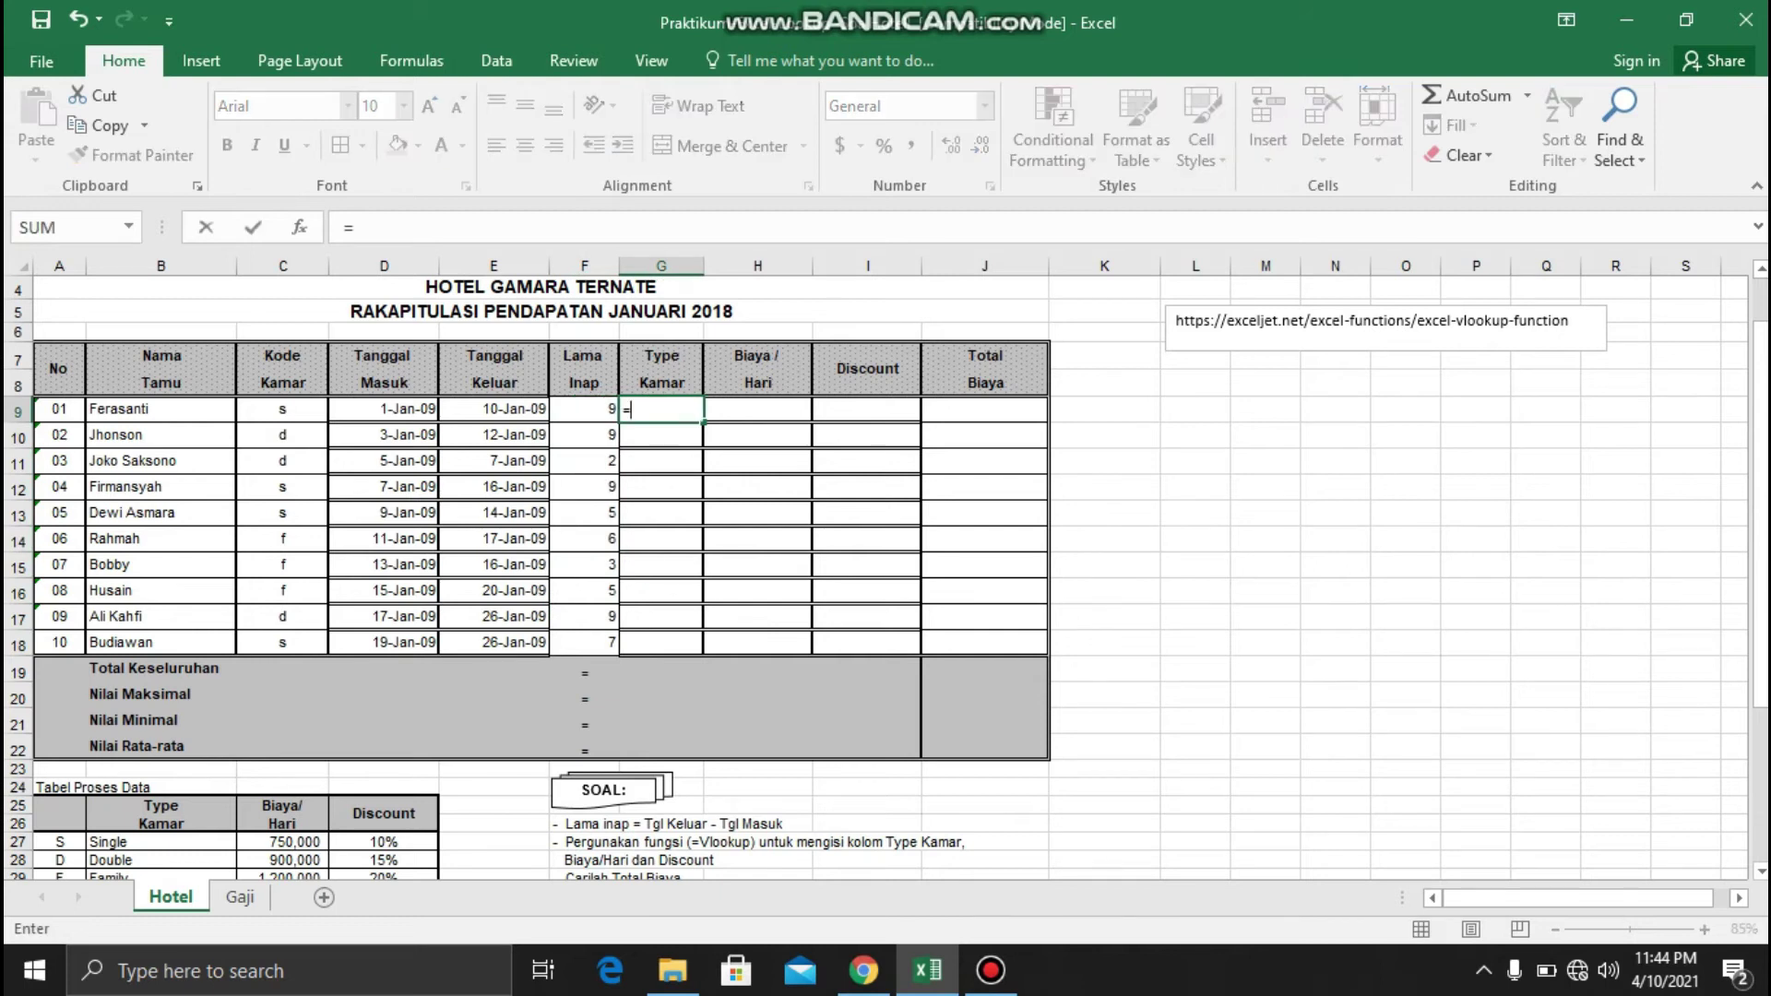
{"action": "type", "text": "vloo"}
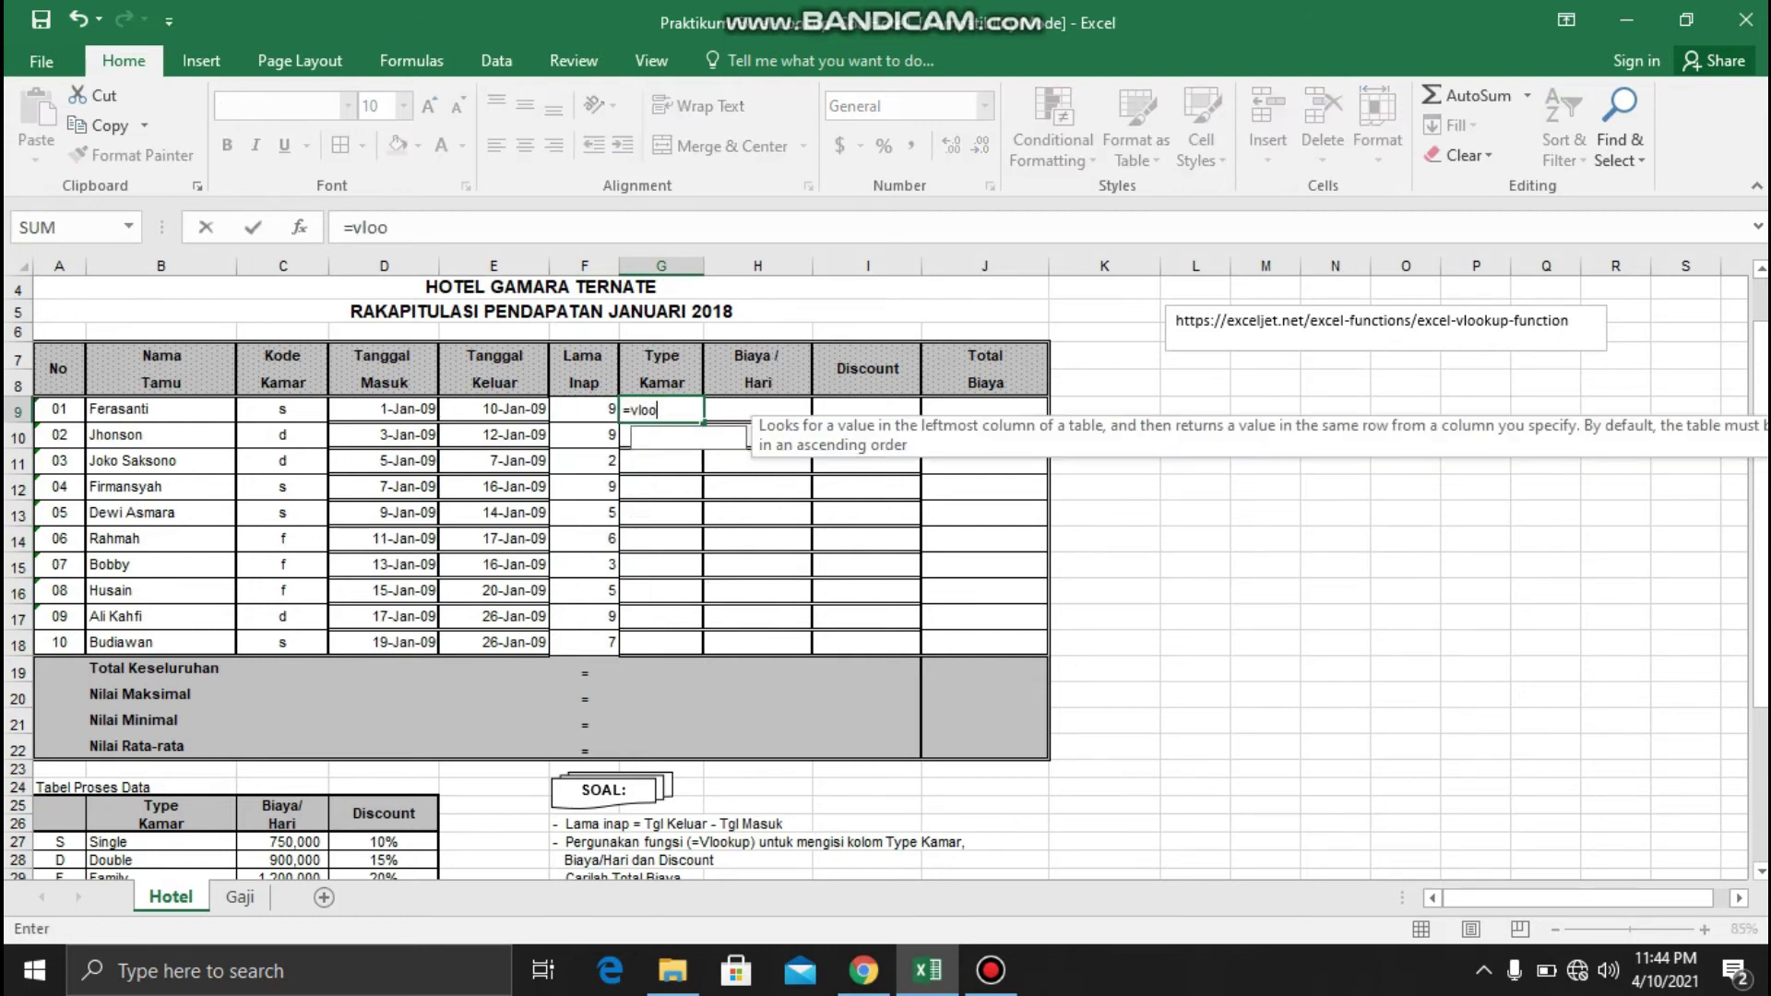
{"action": "type", "text": "kup"}
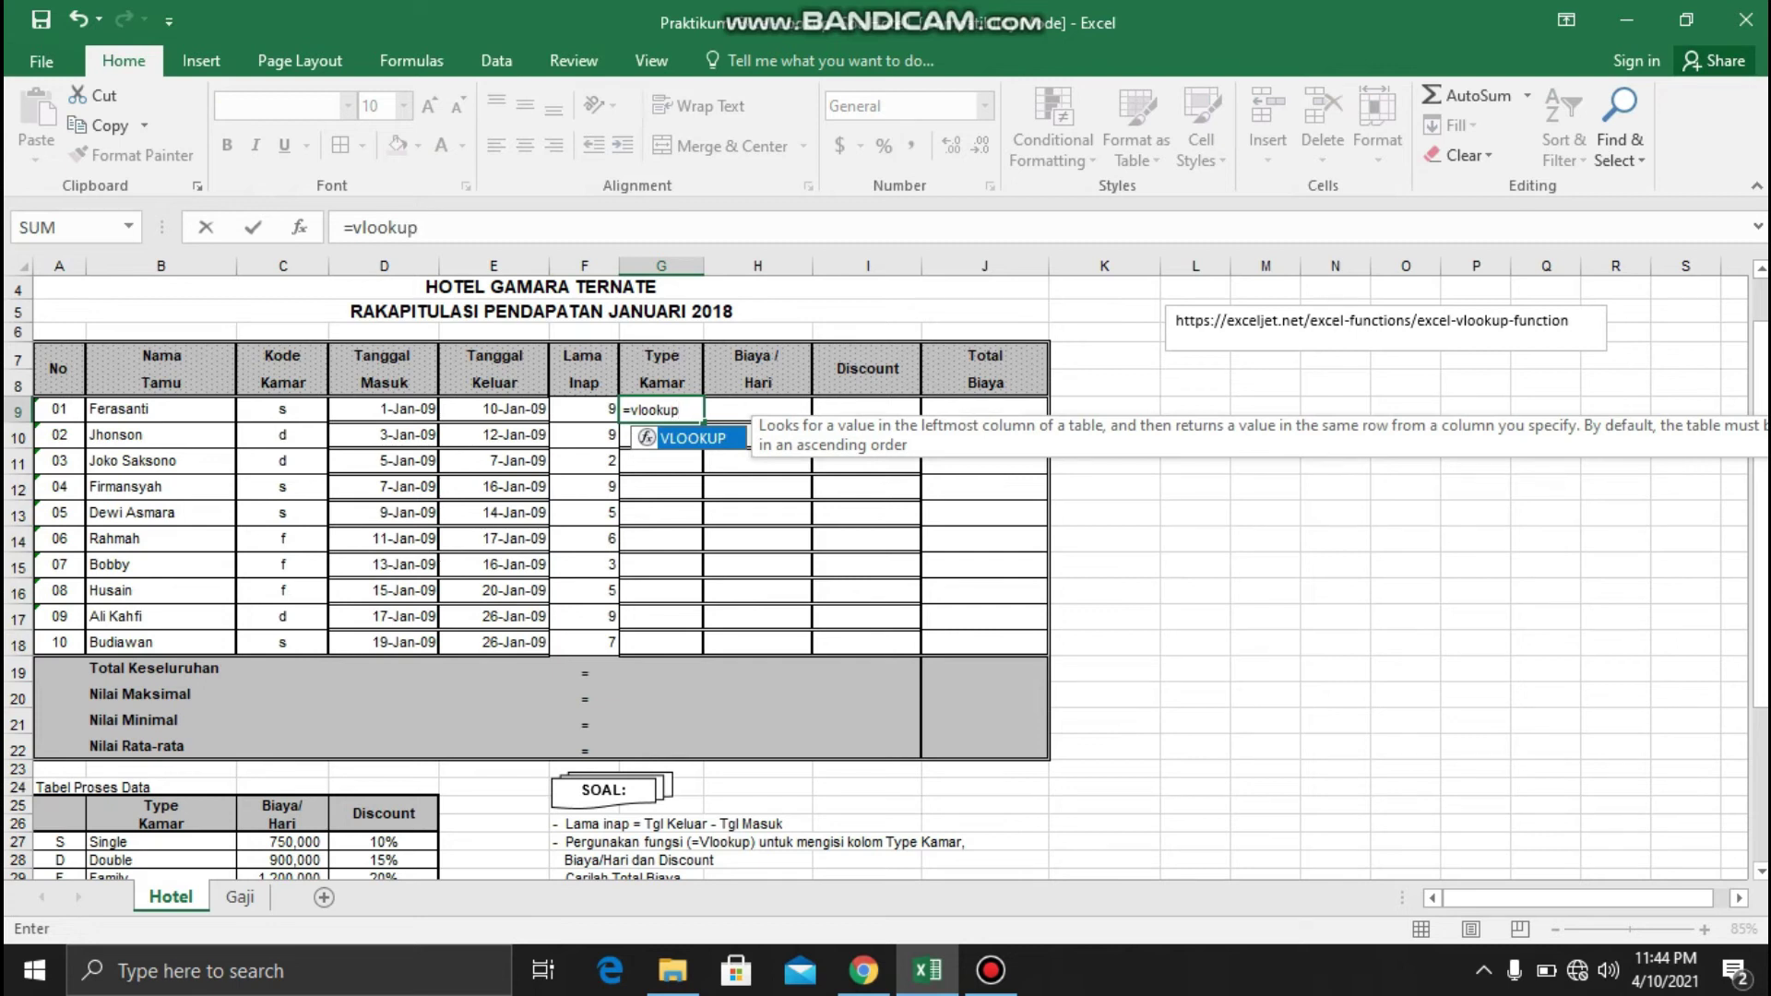
{"action": "type", "text": "("}
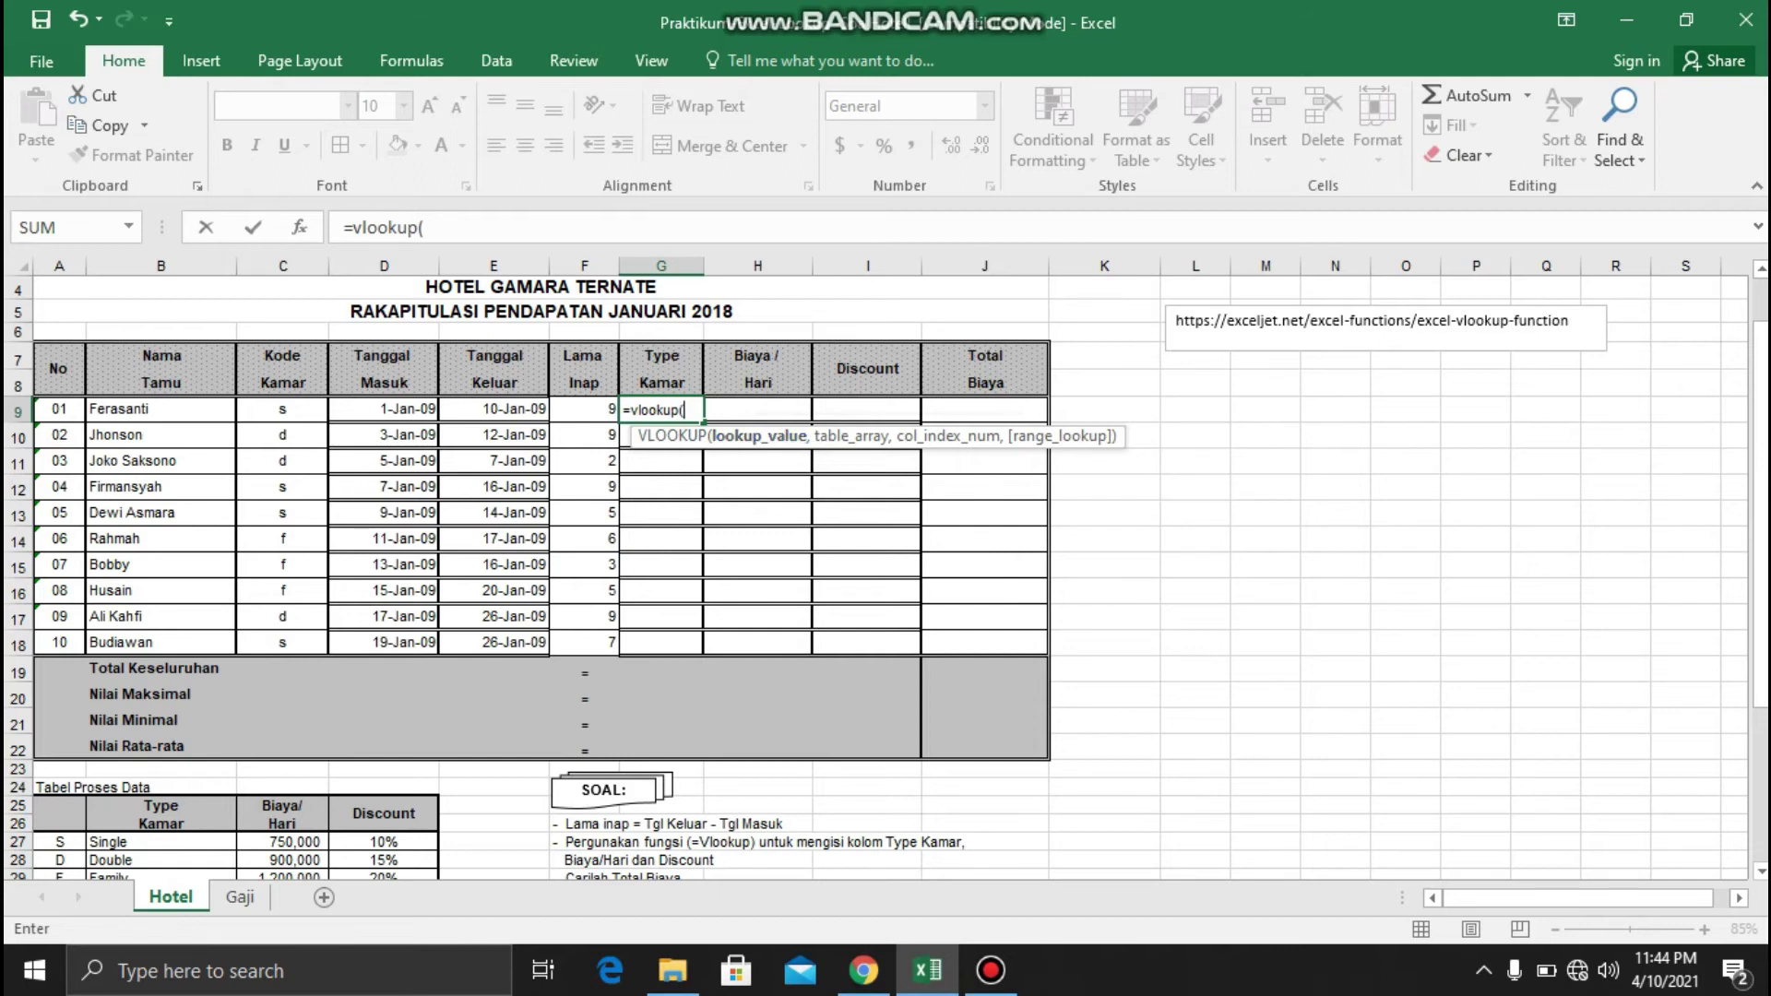
{"action": "left_click", "coordinate": [282, 408]}
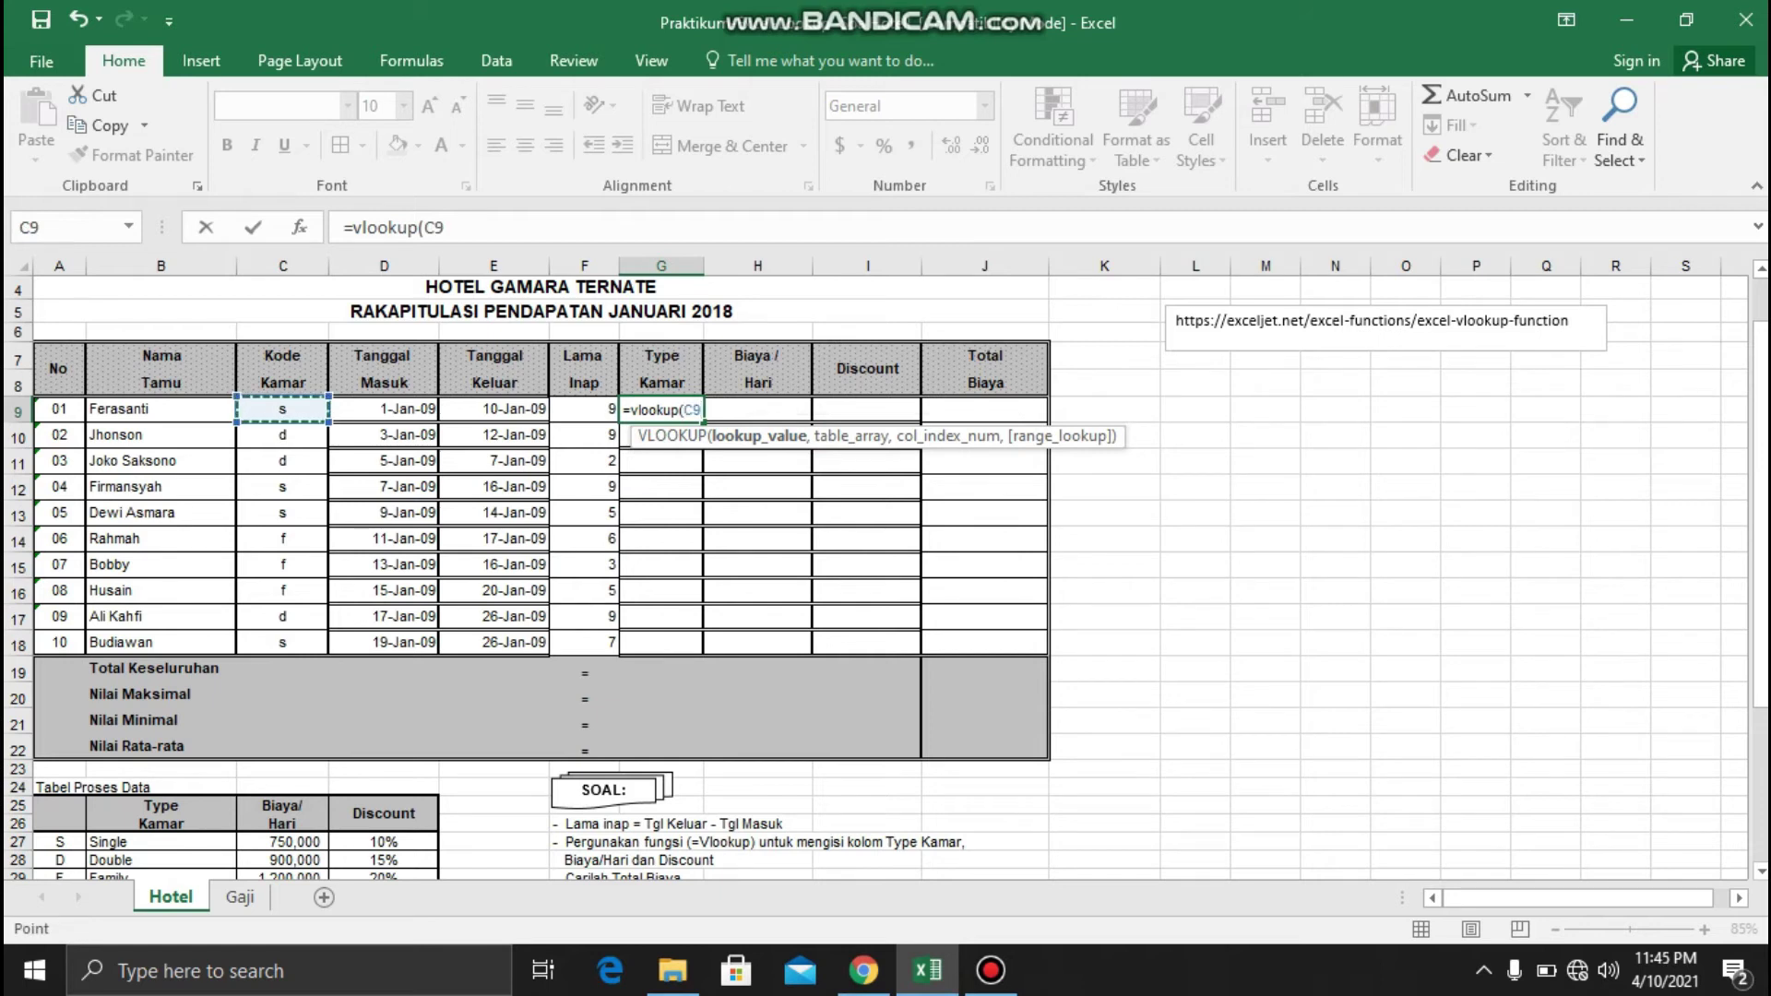
{"action": "type", "text": ","}
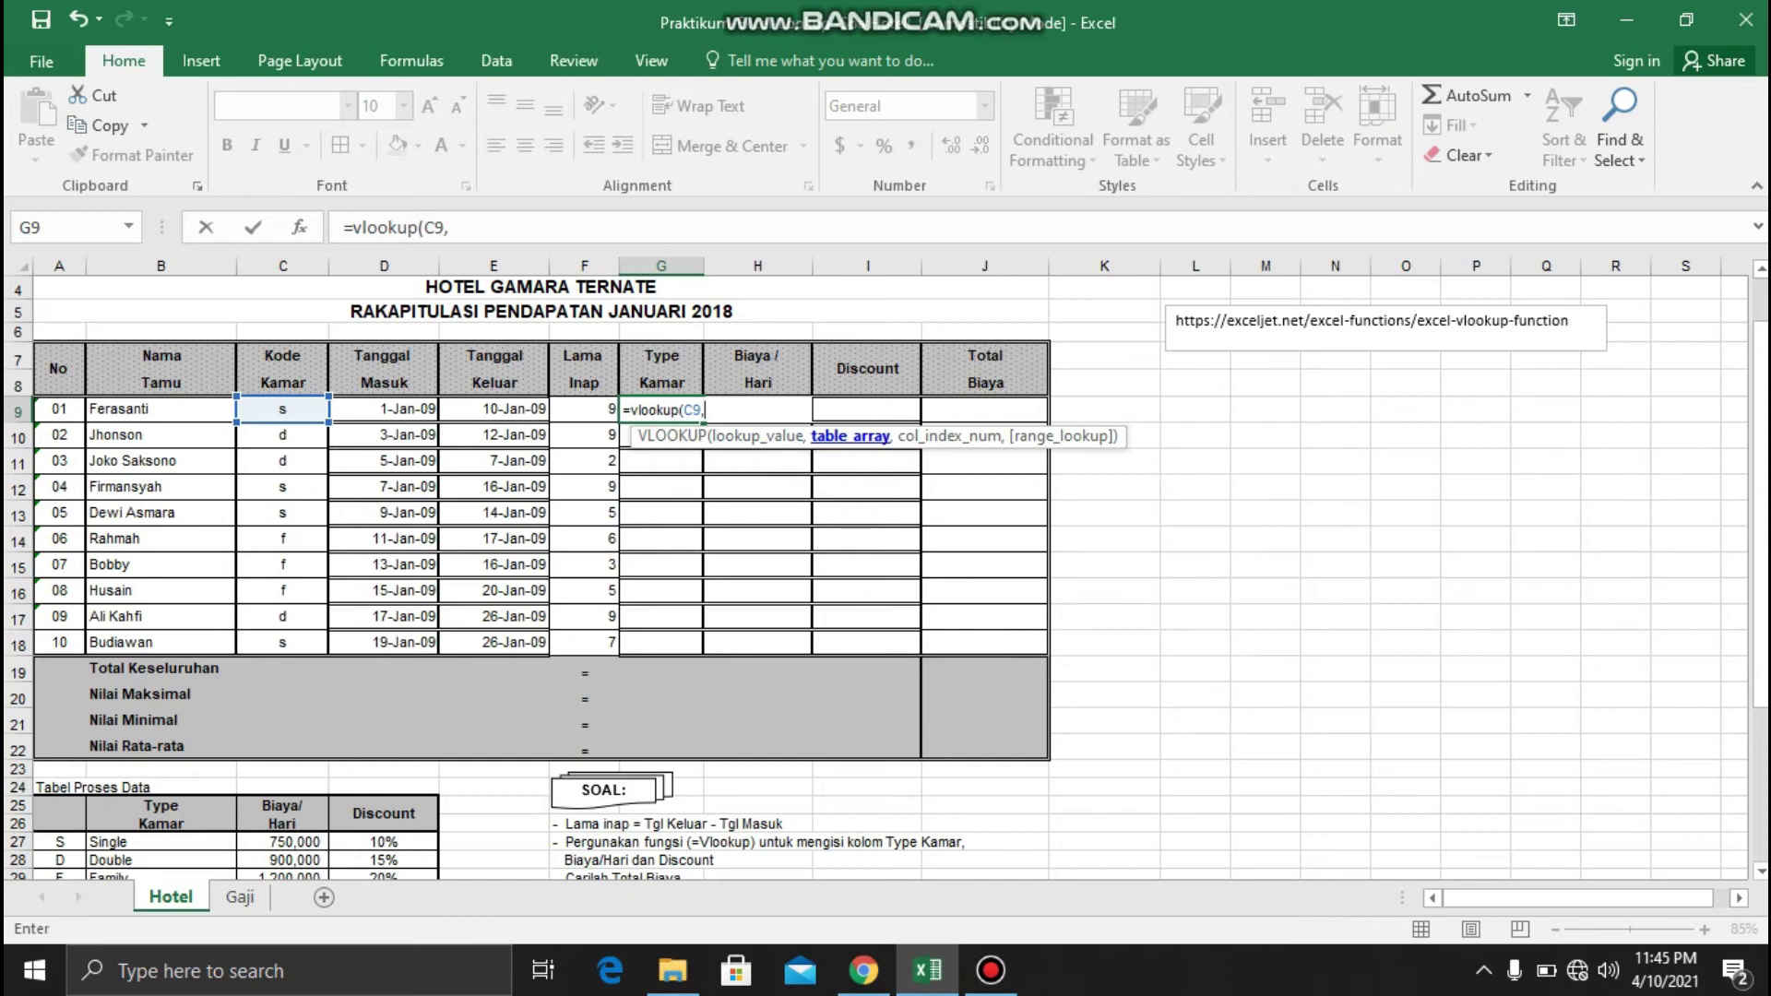
{"action": "scroll", "coordinate": [885, 571], "scroll_direction": "down", "scroll_amount": 1}
{"action": "left_click_drag", "start_coordinate": [384, 794], "coordinate": [60, 775]}
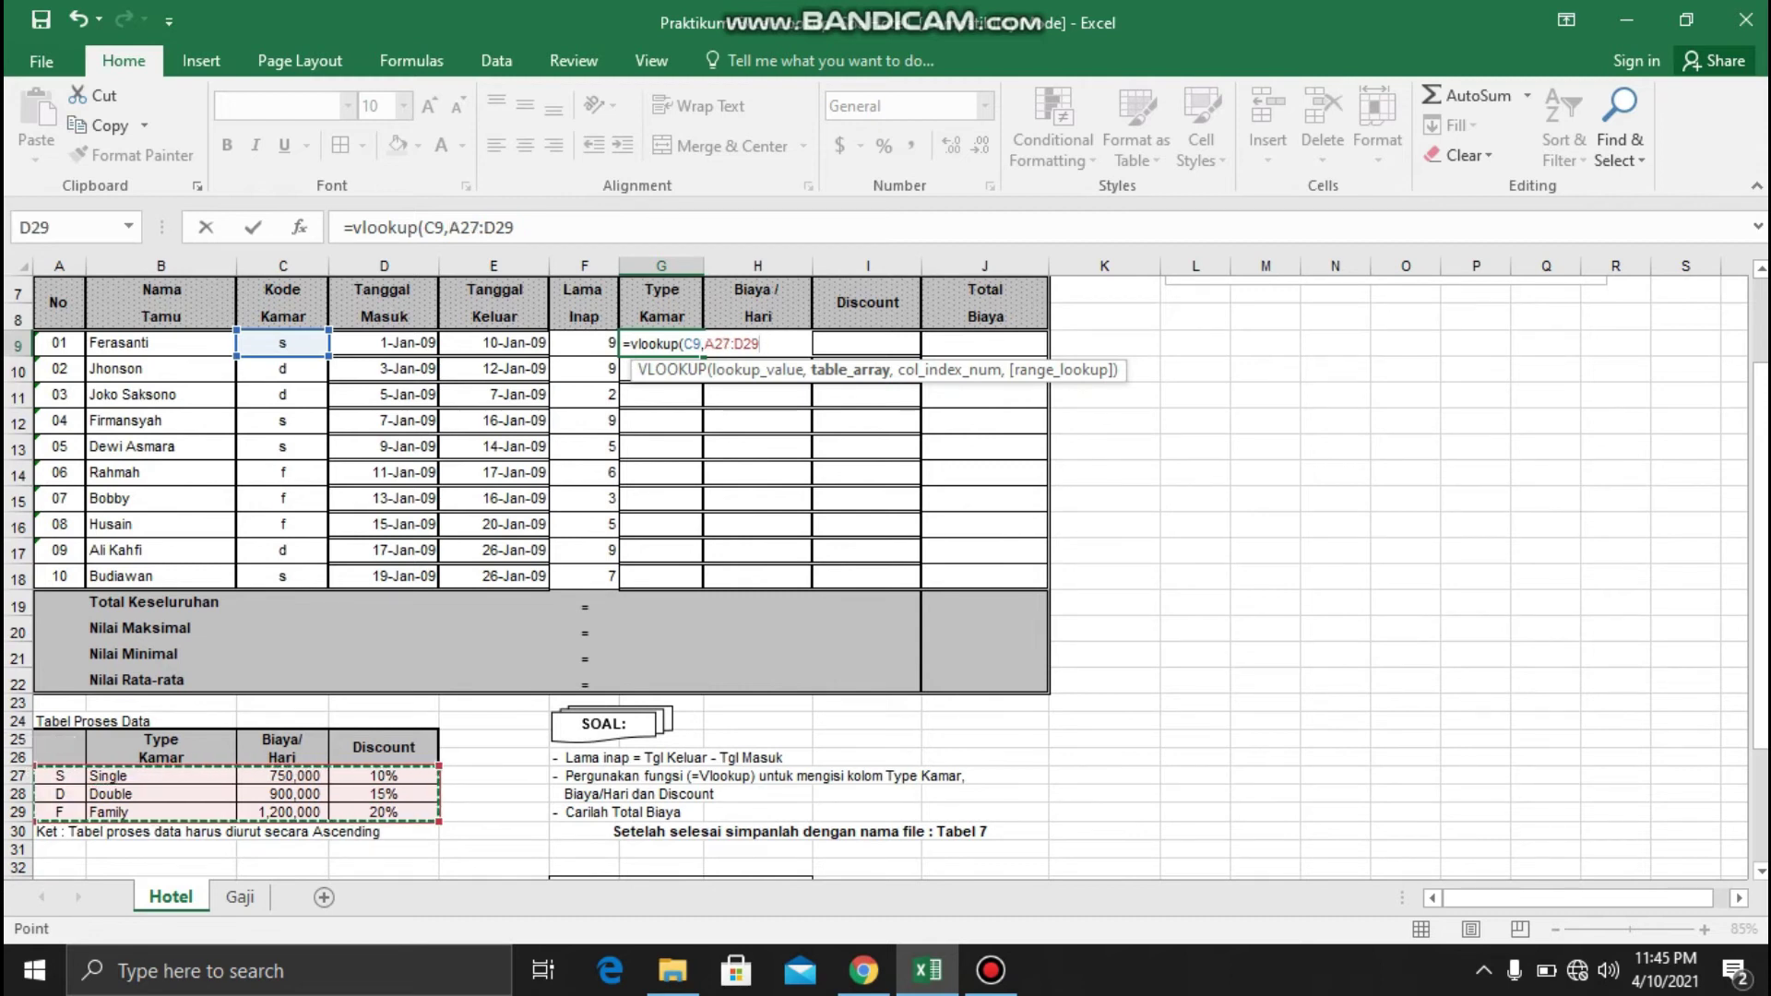
{"action": "type", "text": ","}
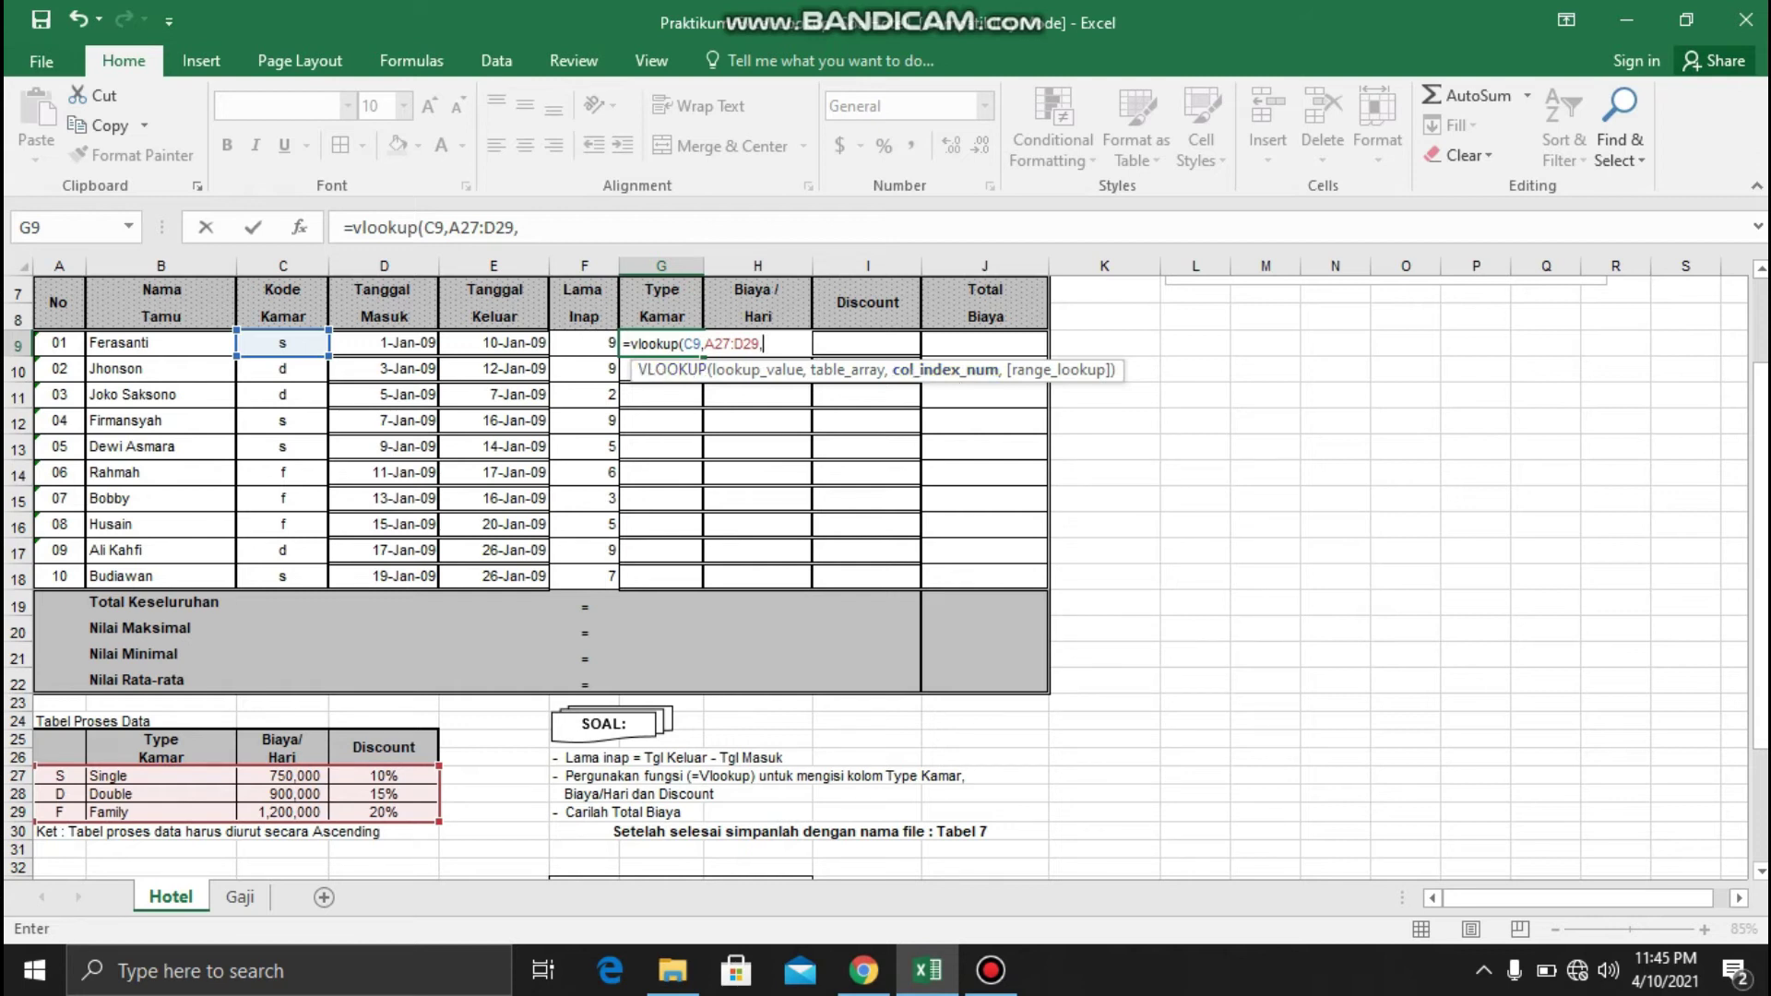
Complete the arguments of the G9 VLOOKUP with column index 2 and FALSE for an exact match
{"action": "left_click", "coordinate": [59, 745]}
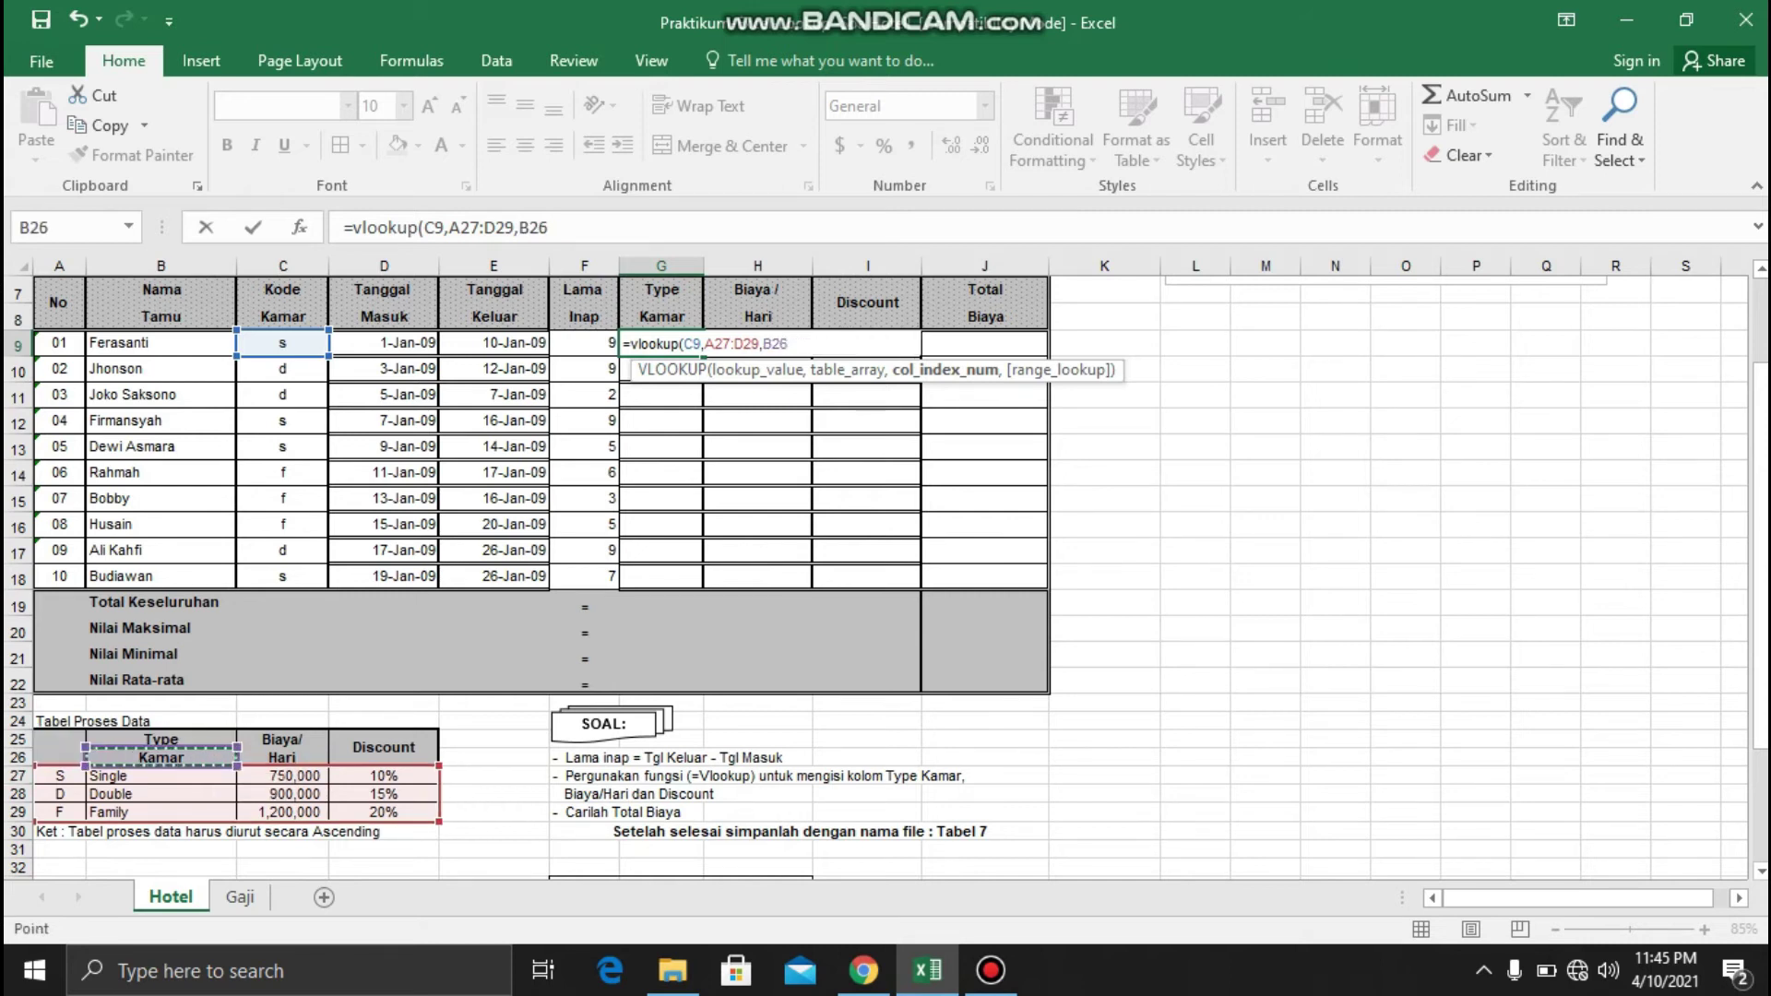
{"action": "key", "text": "BackSpace"}
{"action": "key", "text": "BackSpace"}
{"action": "key", "text": "BackSpace"}
{"action": "type", "text": "2,"}
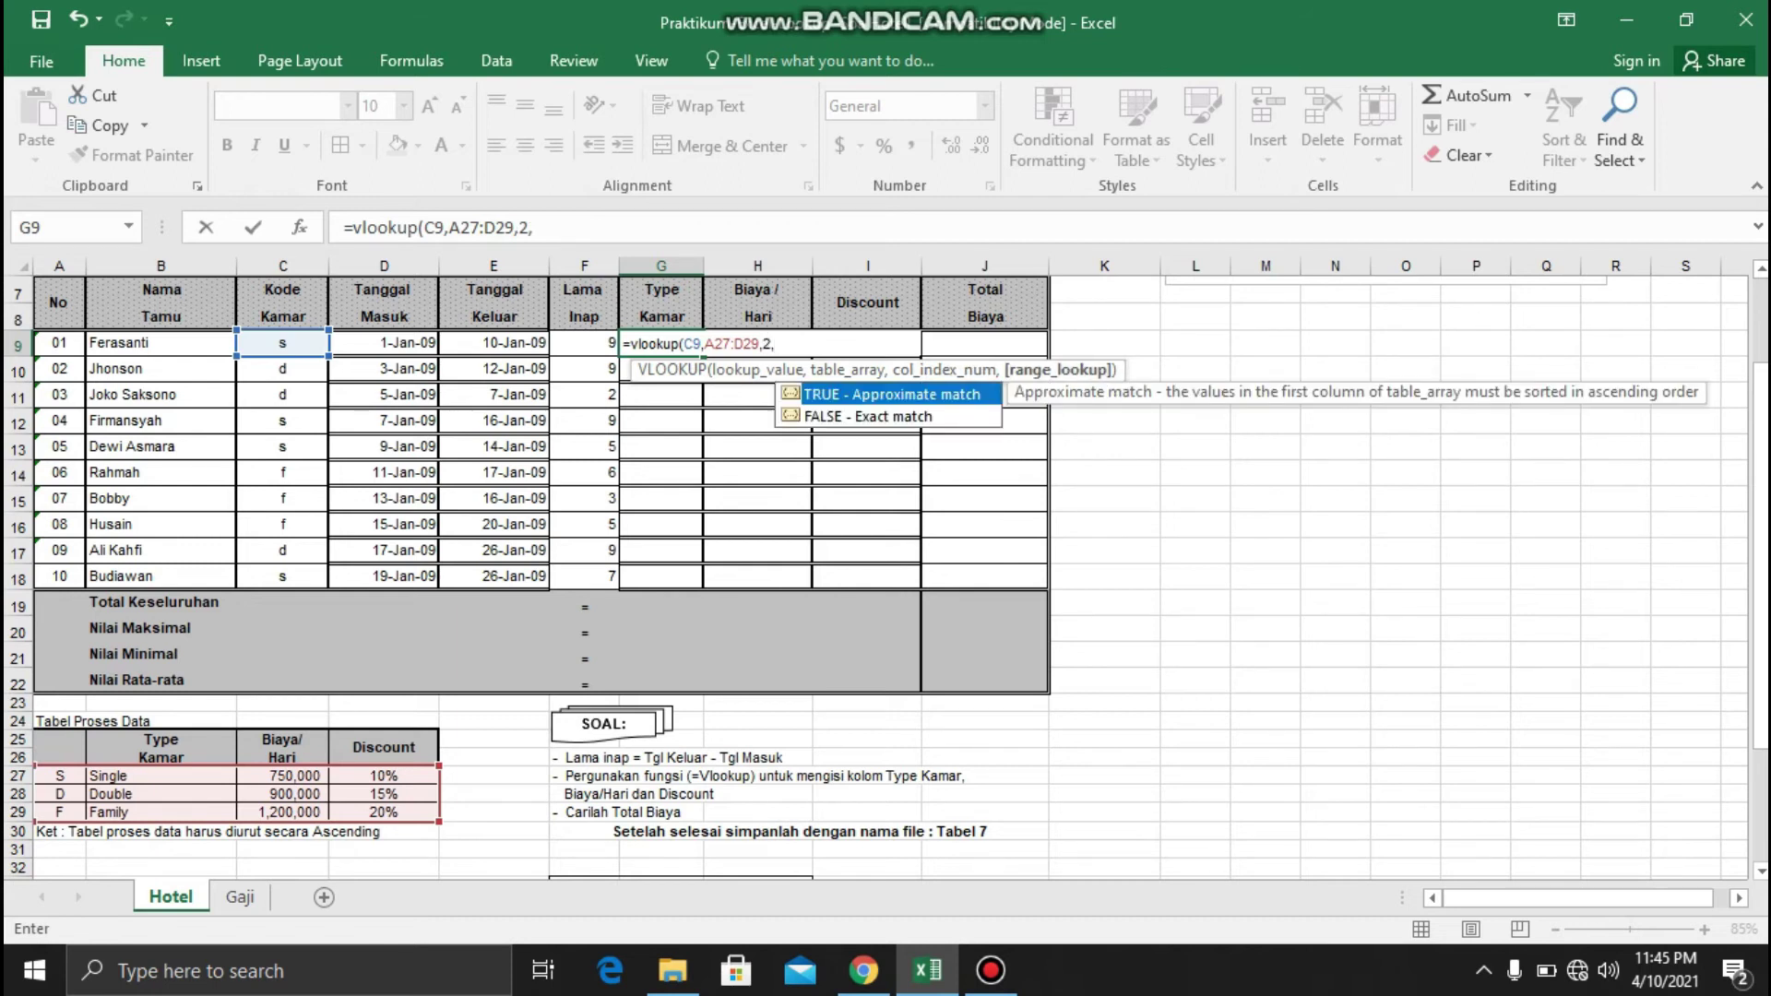
{"action": "type", "text": "false)"}
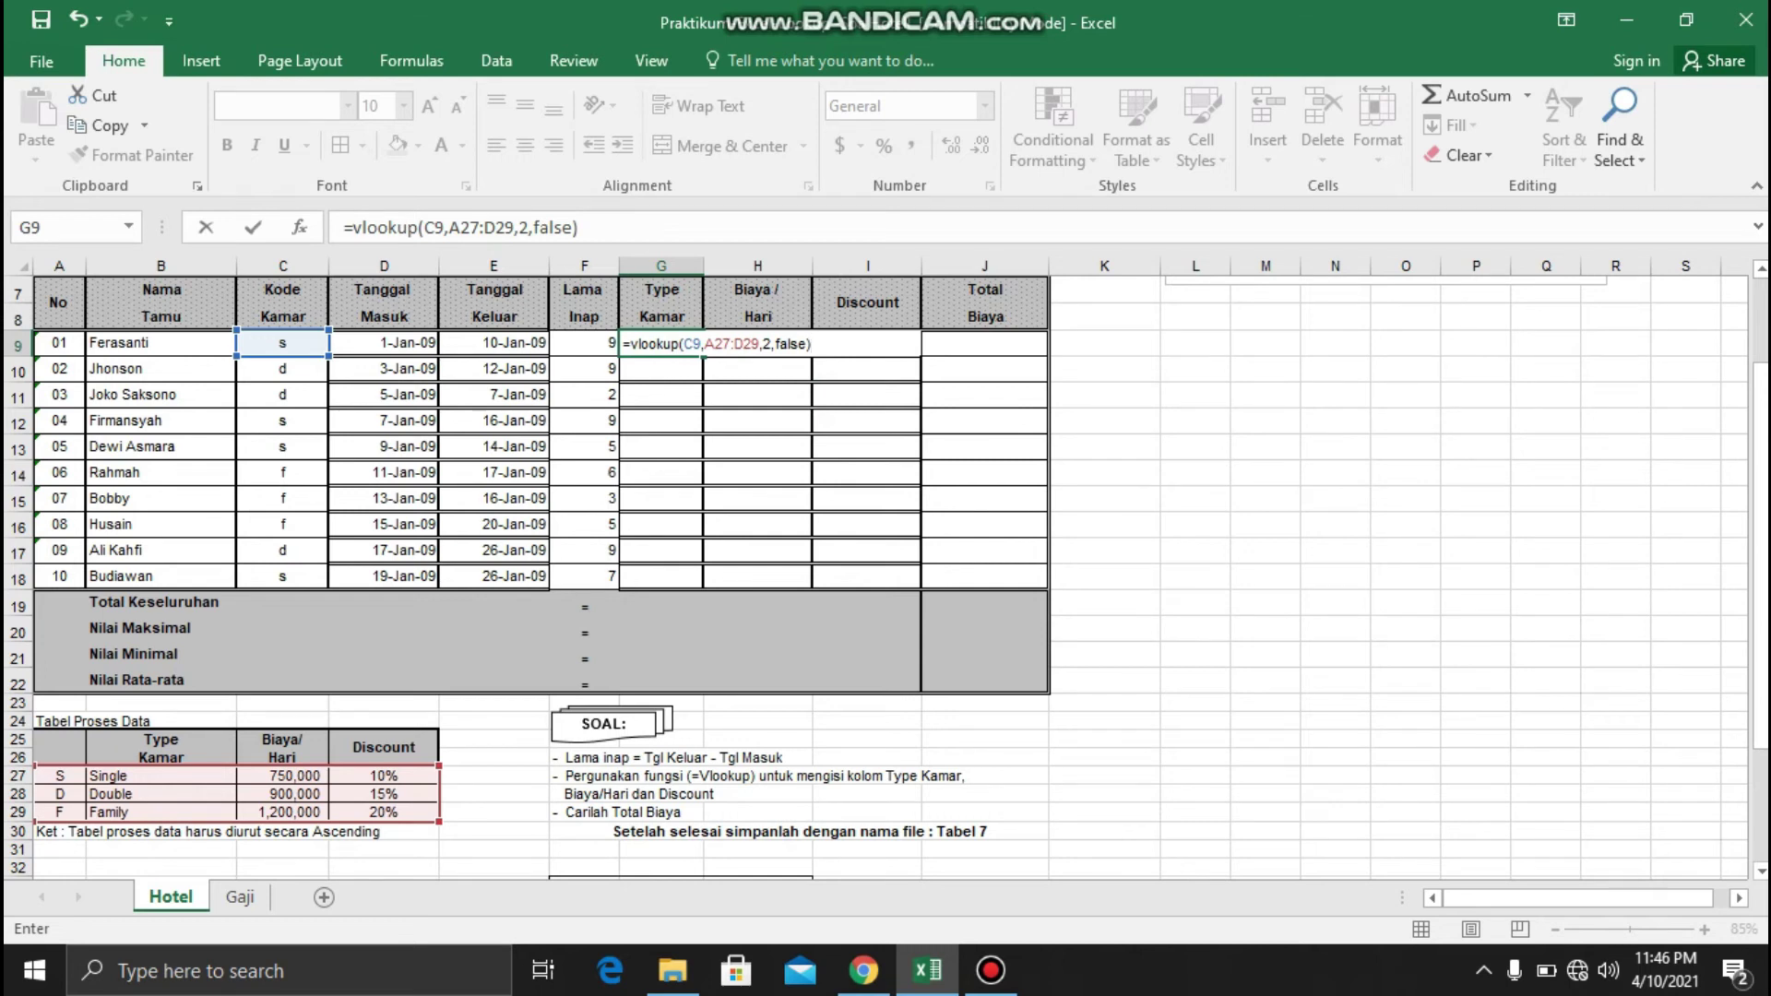
Lock the rows of G9's table array as A$27:D$29, and copy the formula down to G18
{"action": "left_click", "coordinate": [714, 344]}
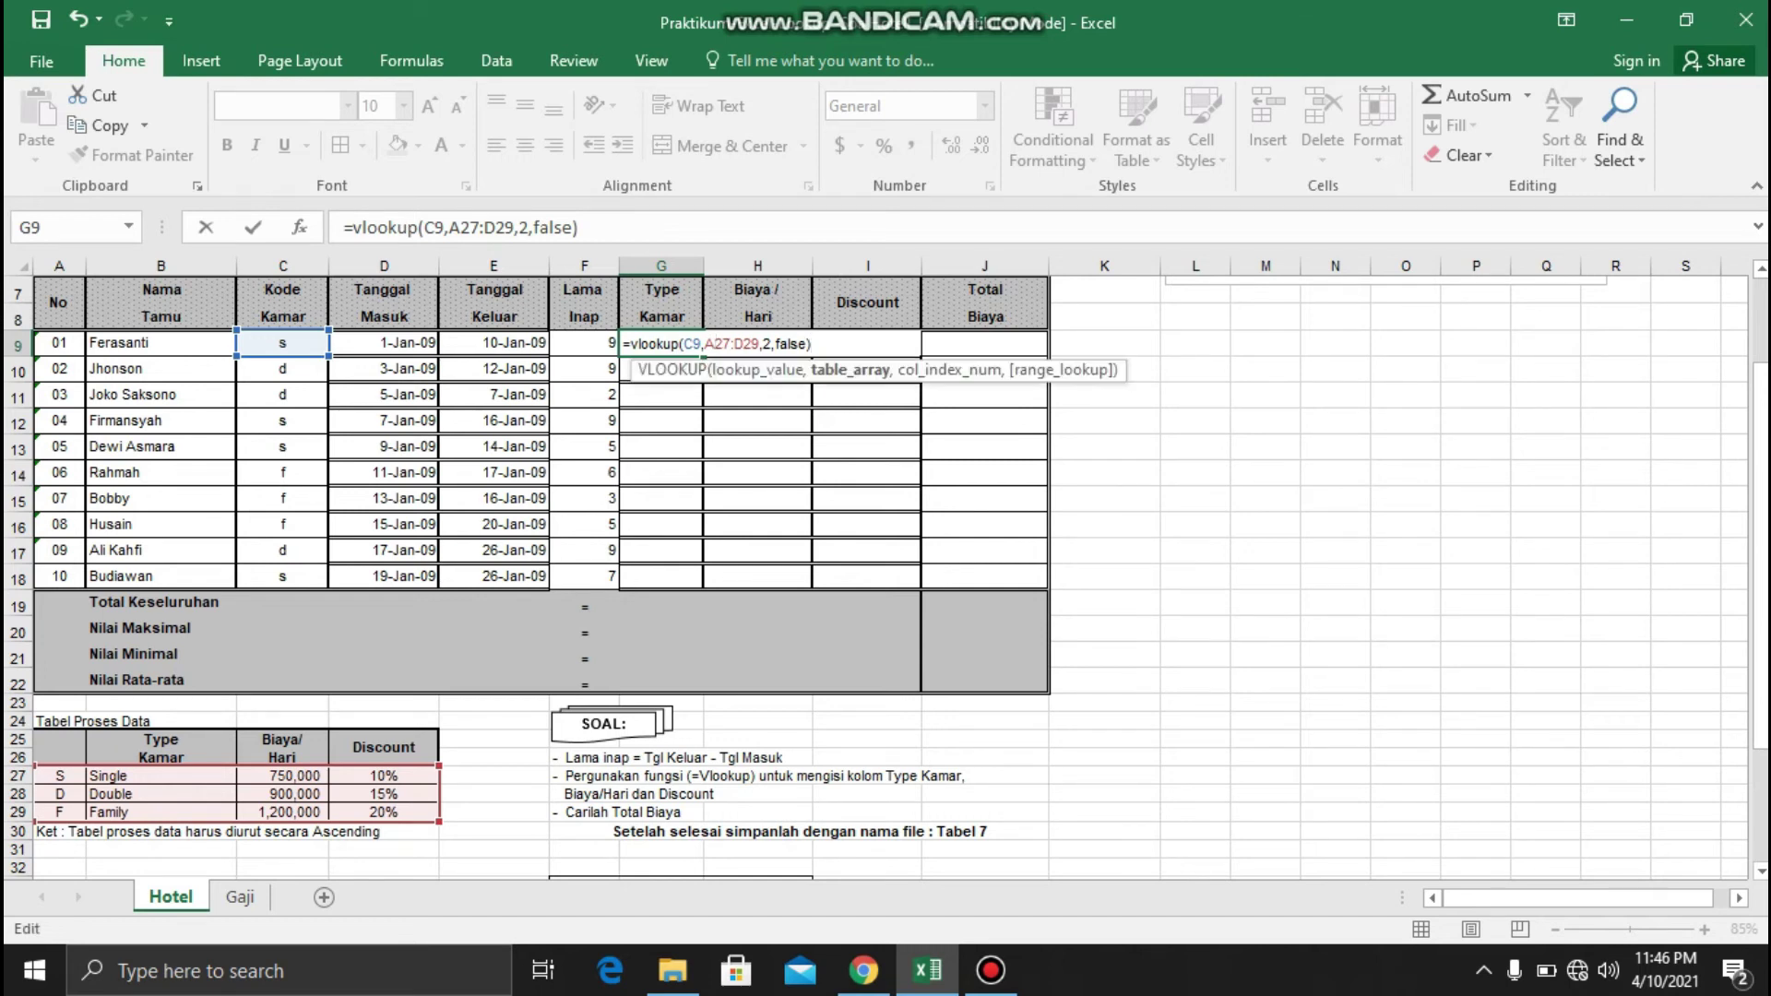
{"action": "type", "text": "$27:D"}
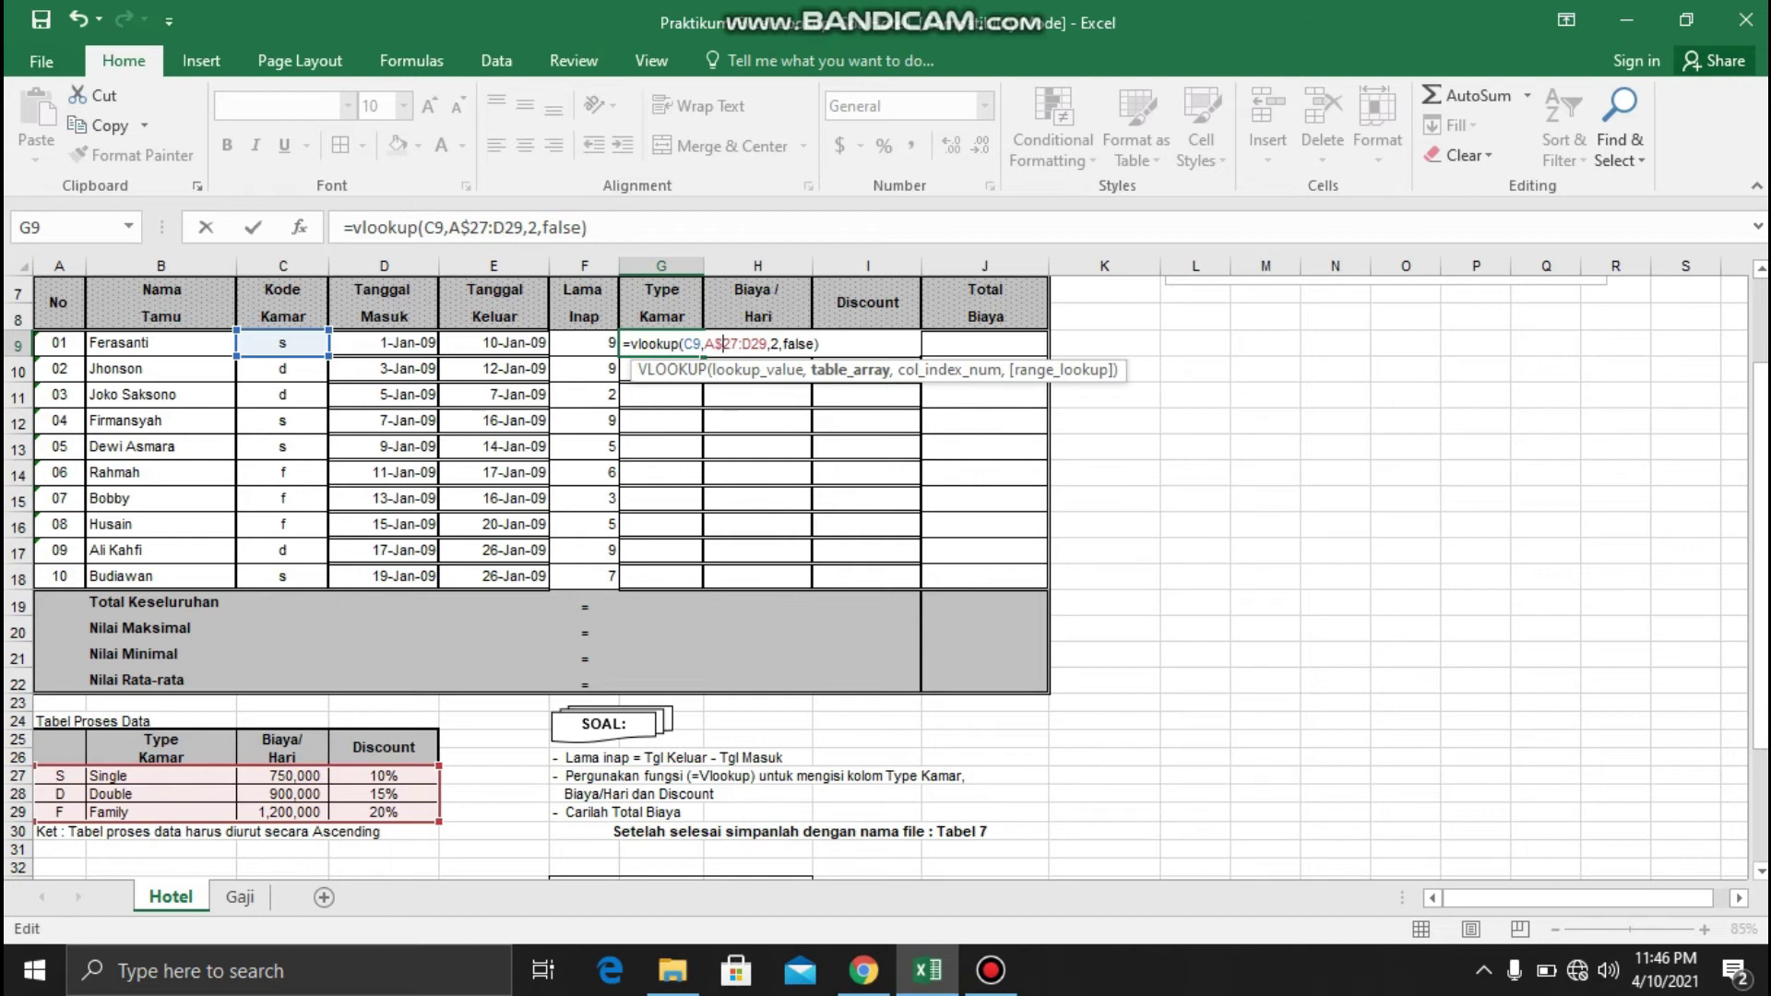
{"action": "type", "text": "$"}
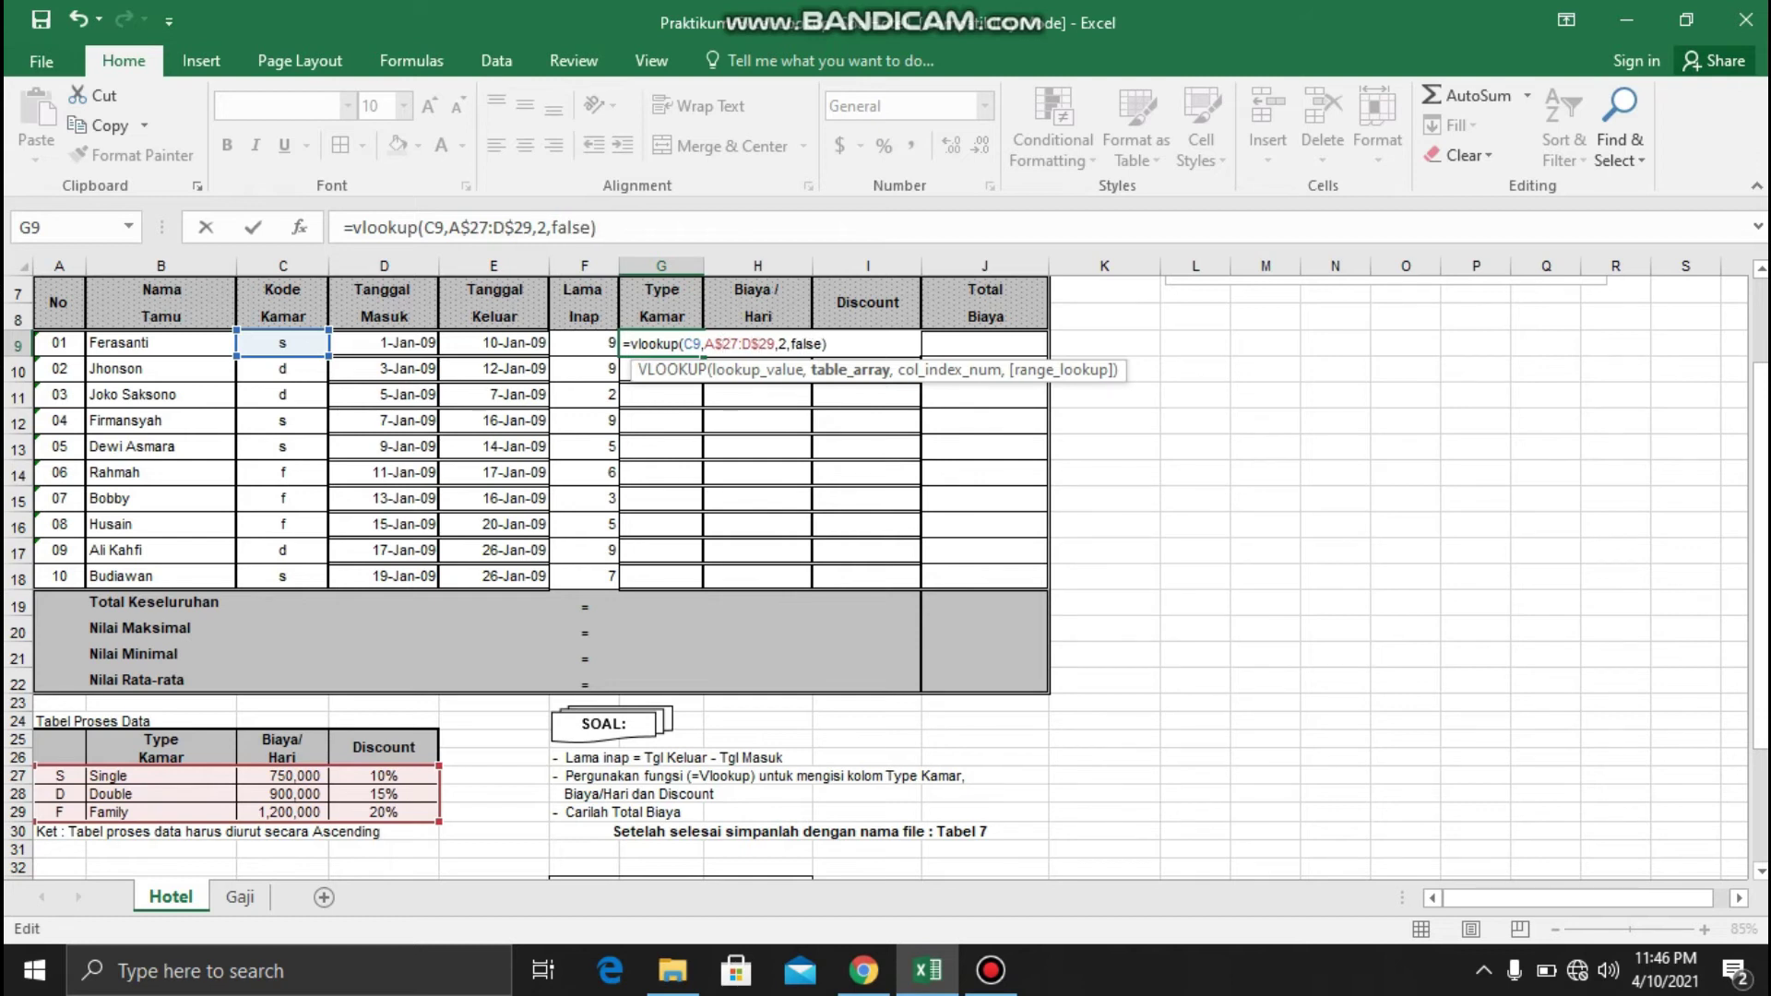
{"action": "key", "text": "Return"}
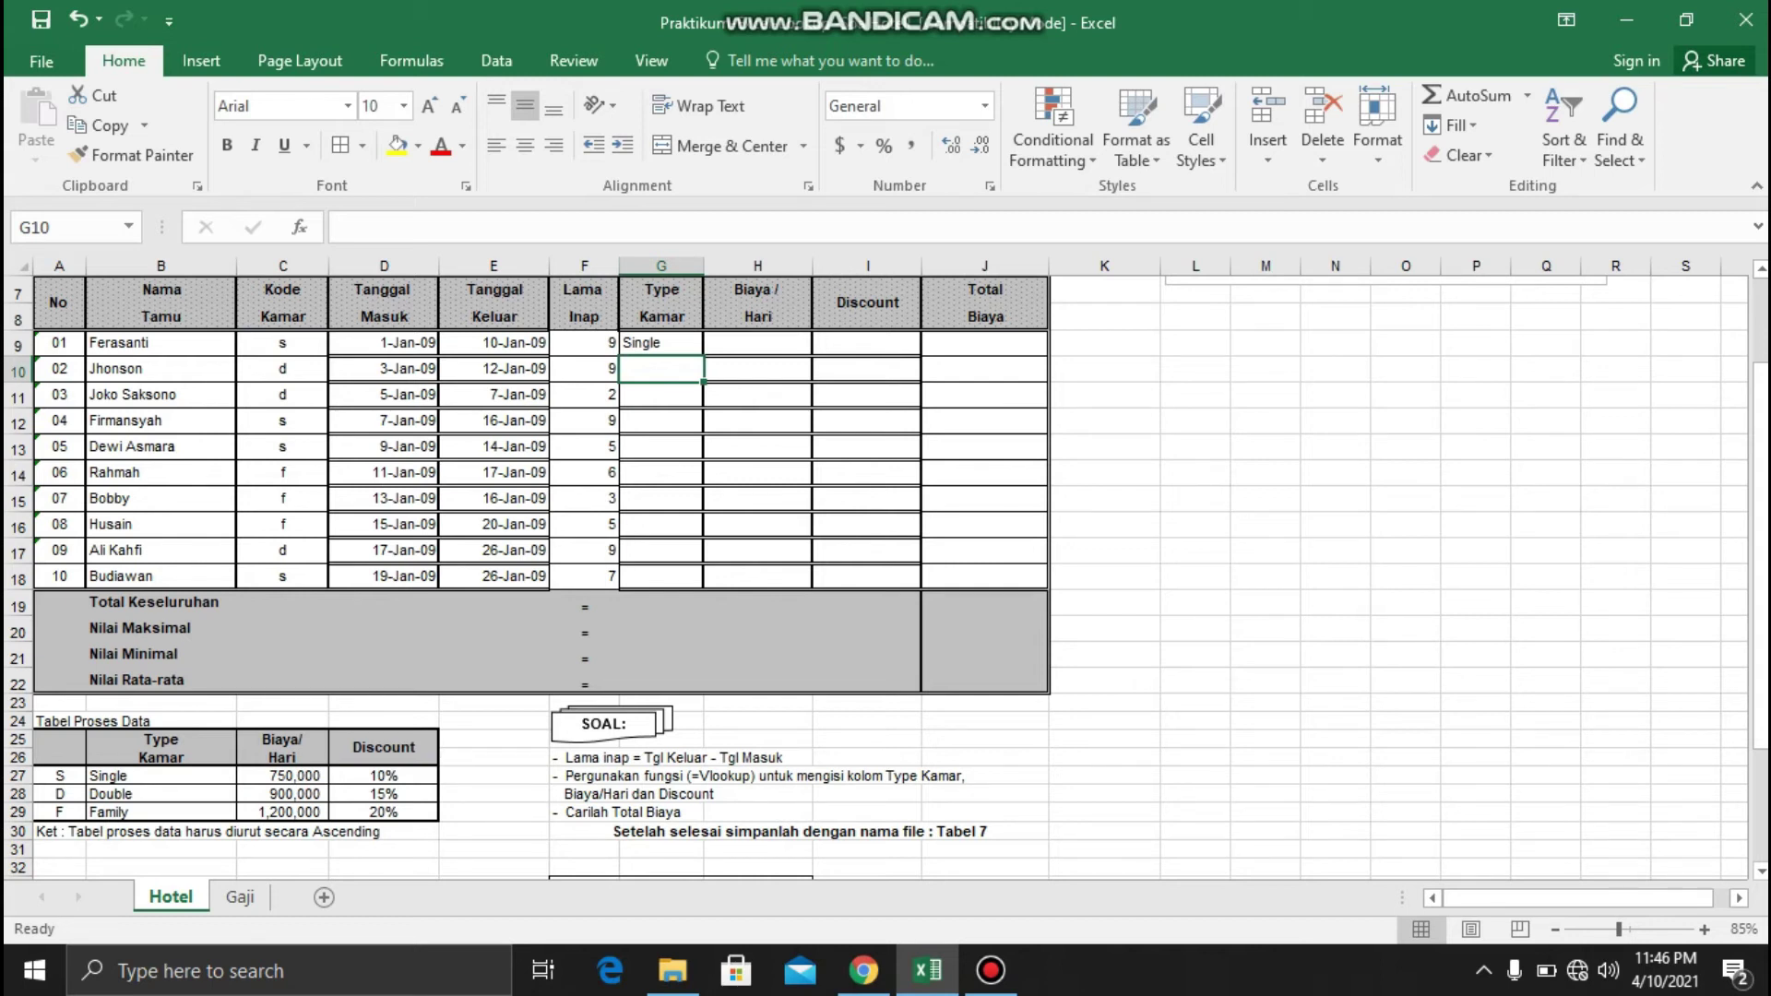
{"action": "left_click", "coordinate": [661, 342]}
{"action": "left_click_drag", "start_coordinate": [703, 355], "coordinate": [703, 583]}
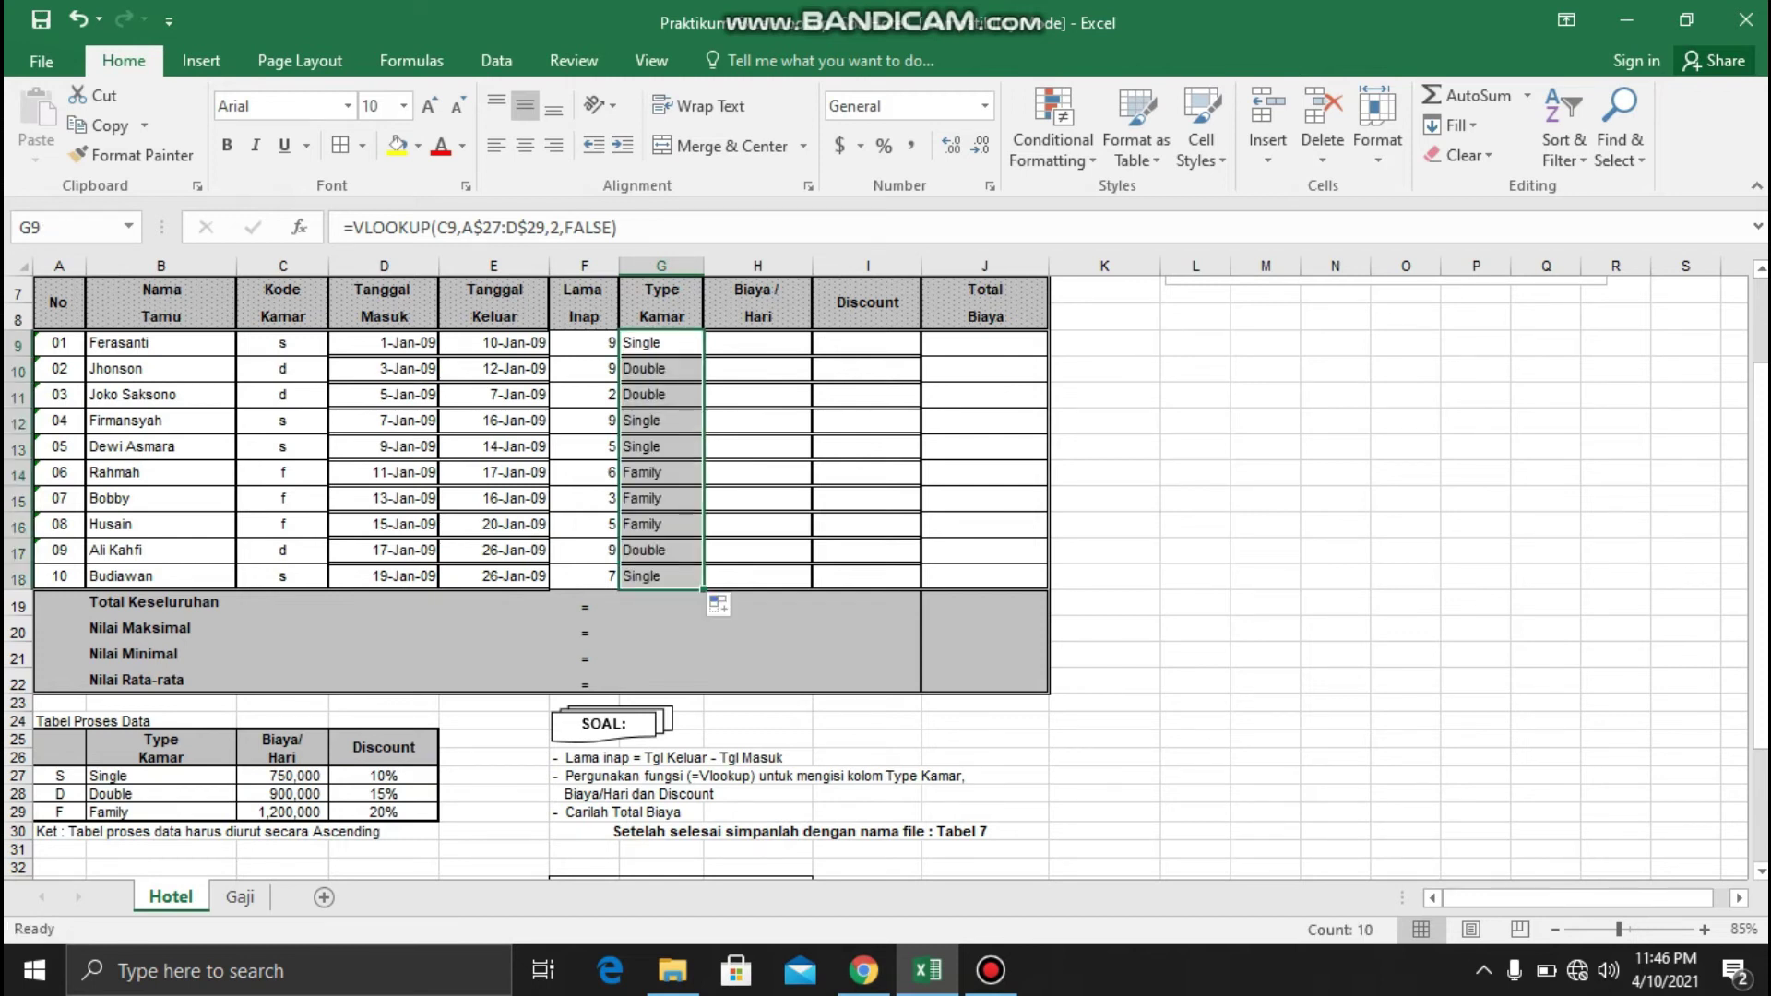
Begin a VLOOKUP formula in Biaya/Hari cell H9 with lookup value C9 and table array A27:D29
{"action": "left_click", "coordinate": [757, 343]}
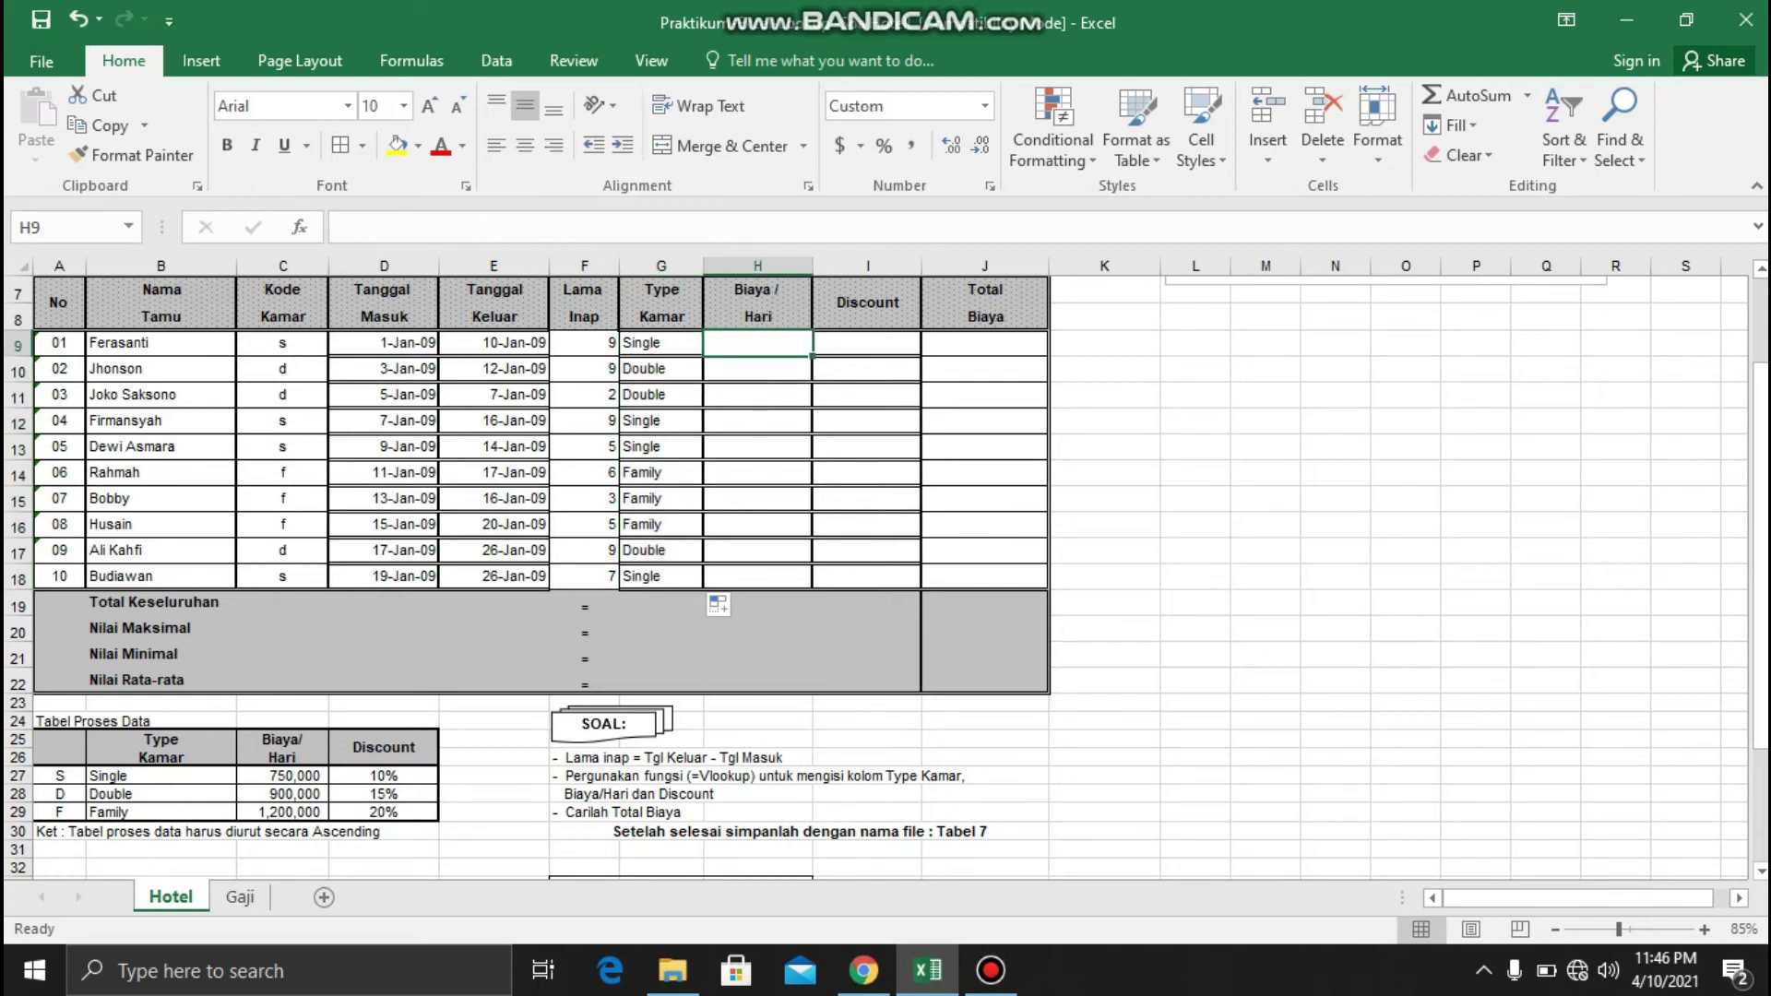
{"action": "type", "text": "=v"}
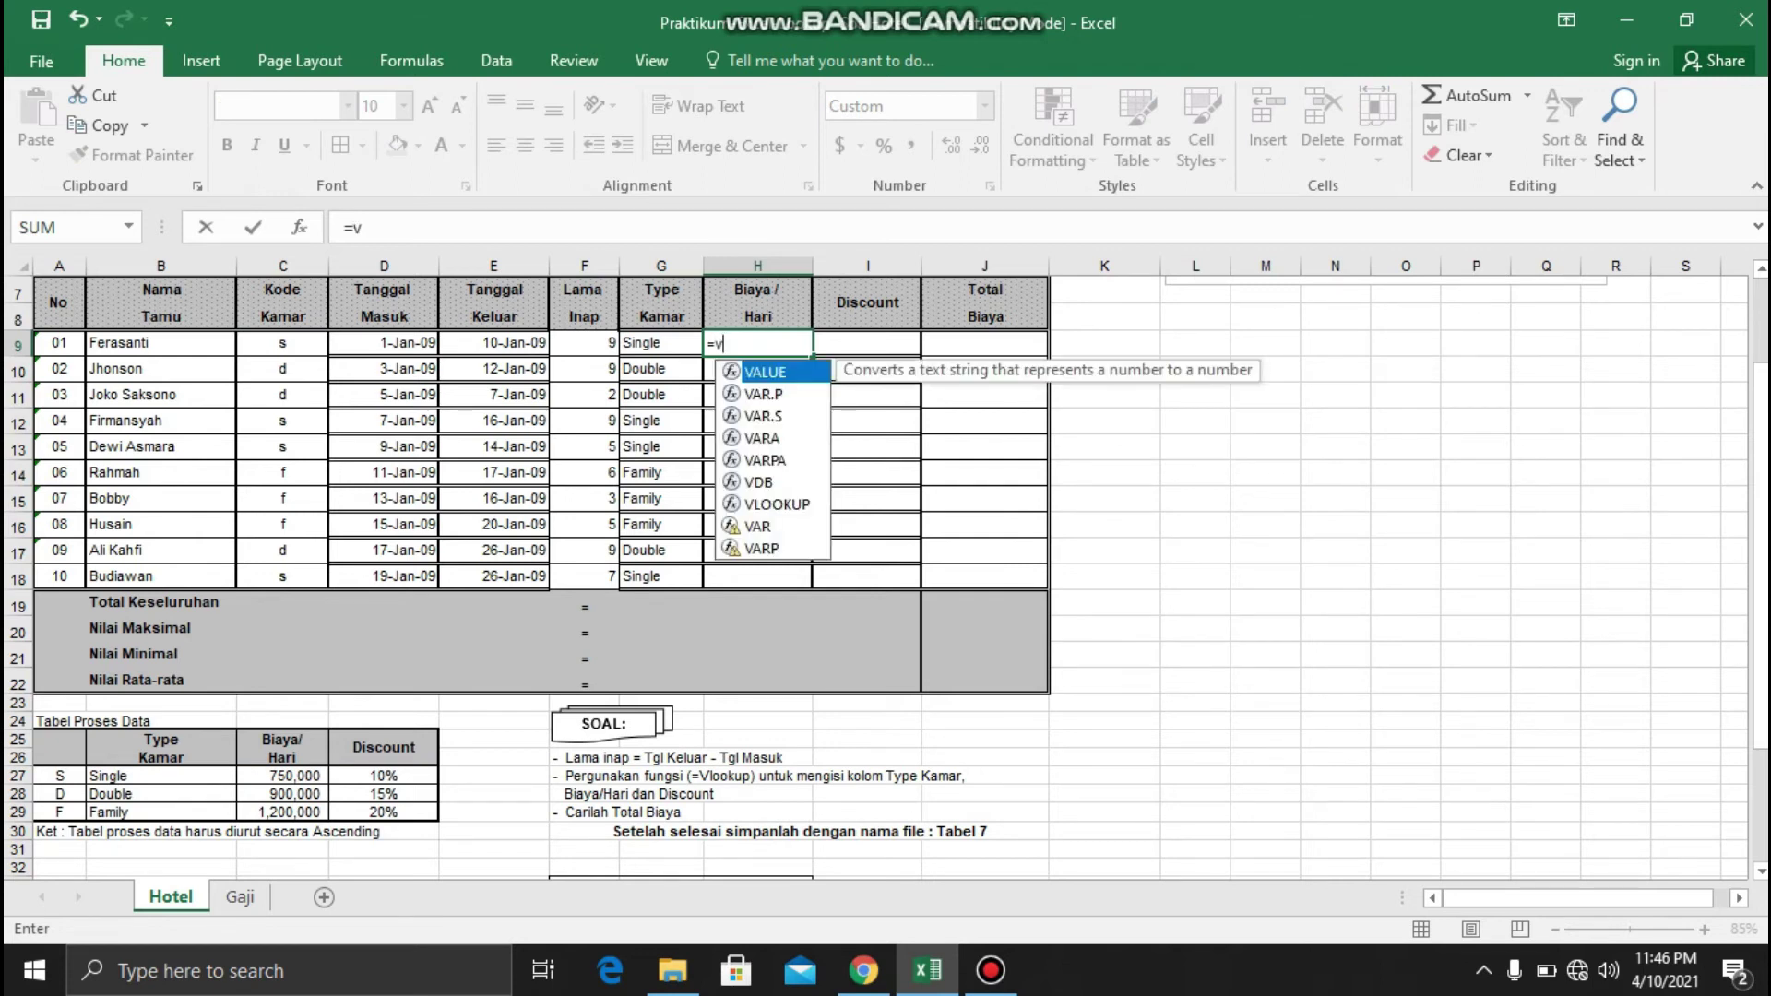
{"action": "type", "text": "lookup("}
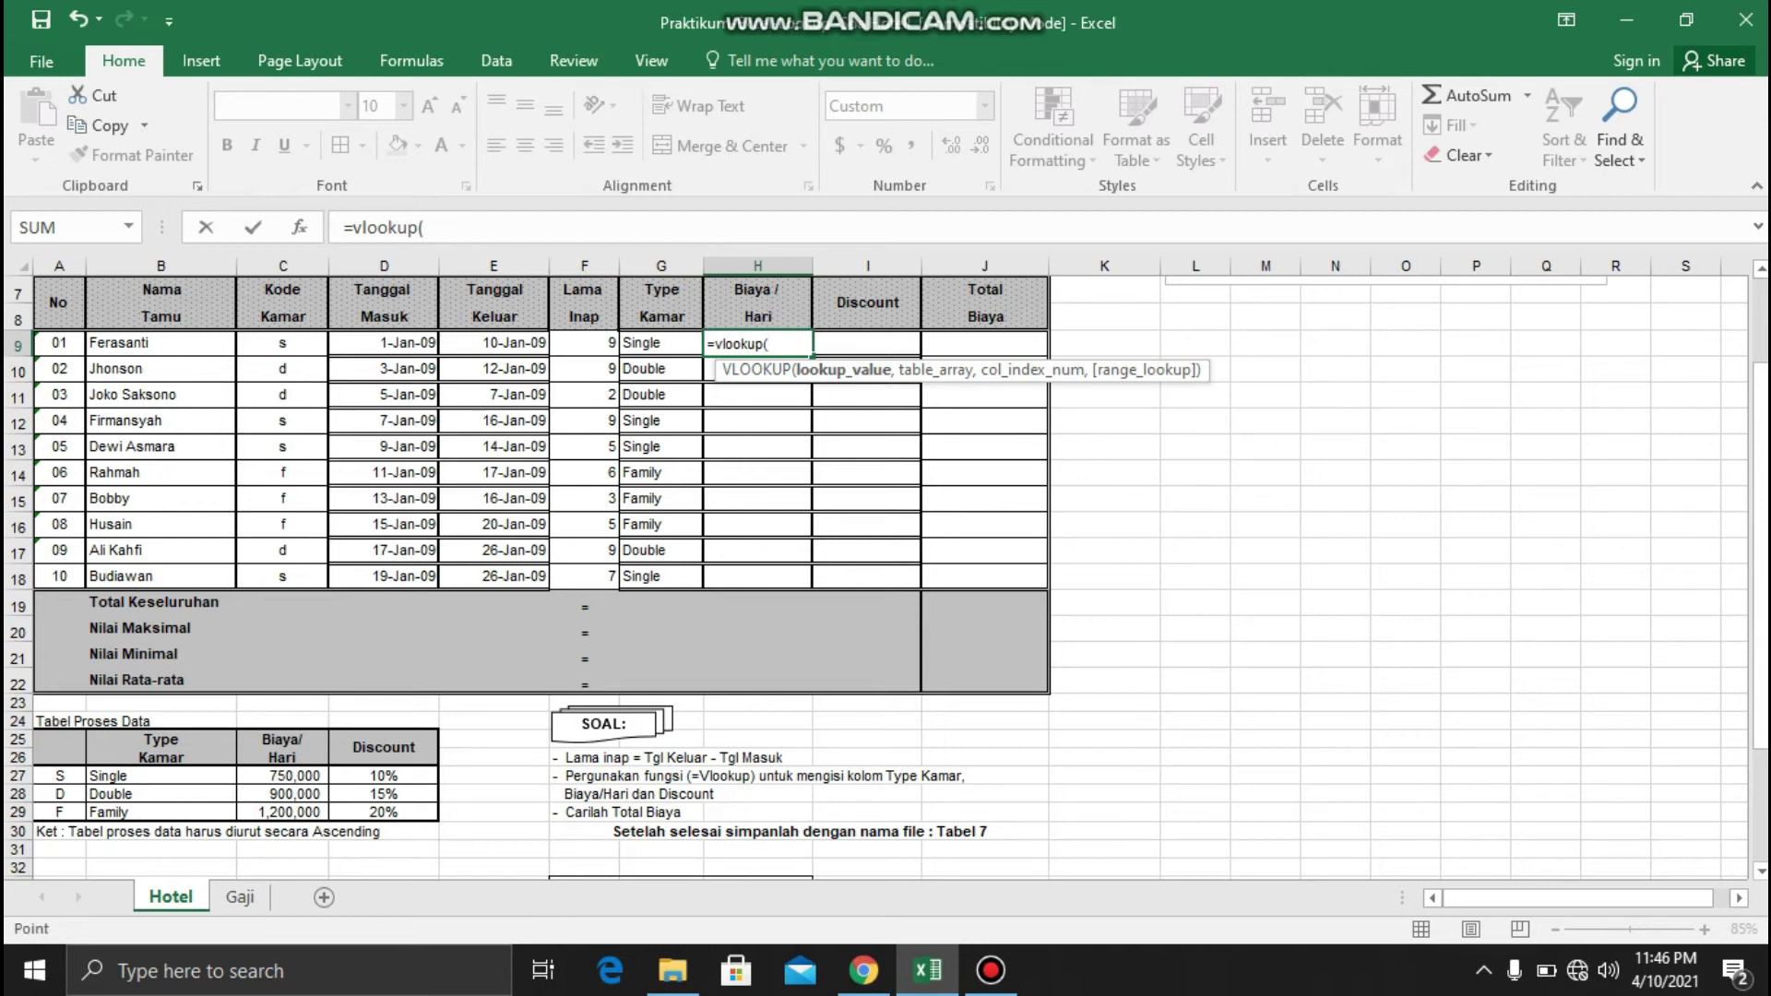
{"action": "left_click", "coordinate": [283, 343]}
{"action": "type", "text": ","}
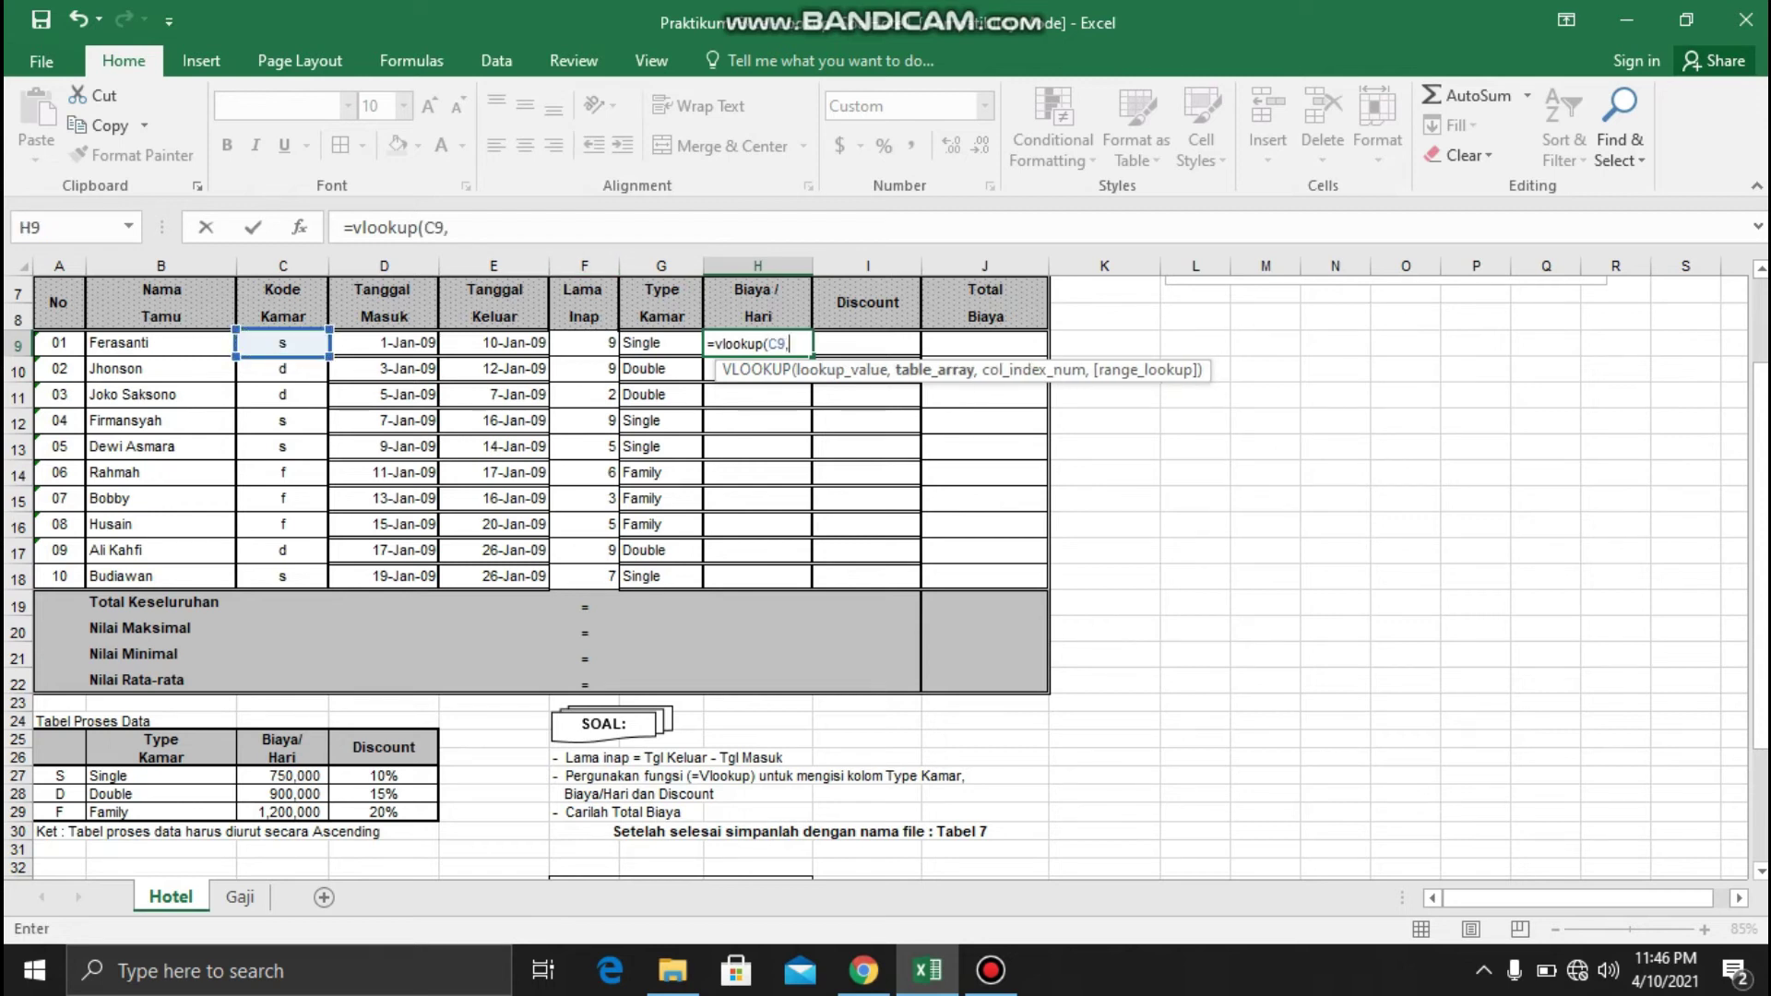
{"action": "left_click_drag", "start_coordinate": [397, 811], "coordinate": [57, 784]}
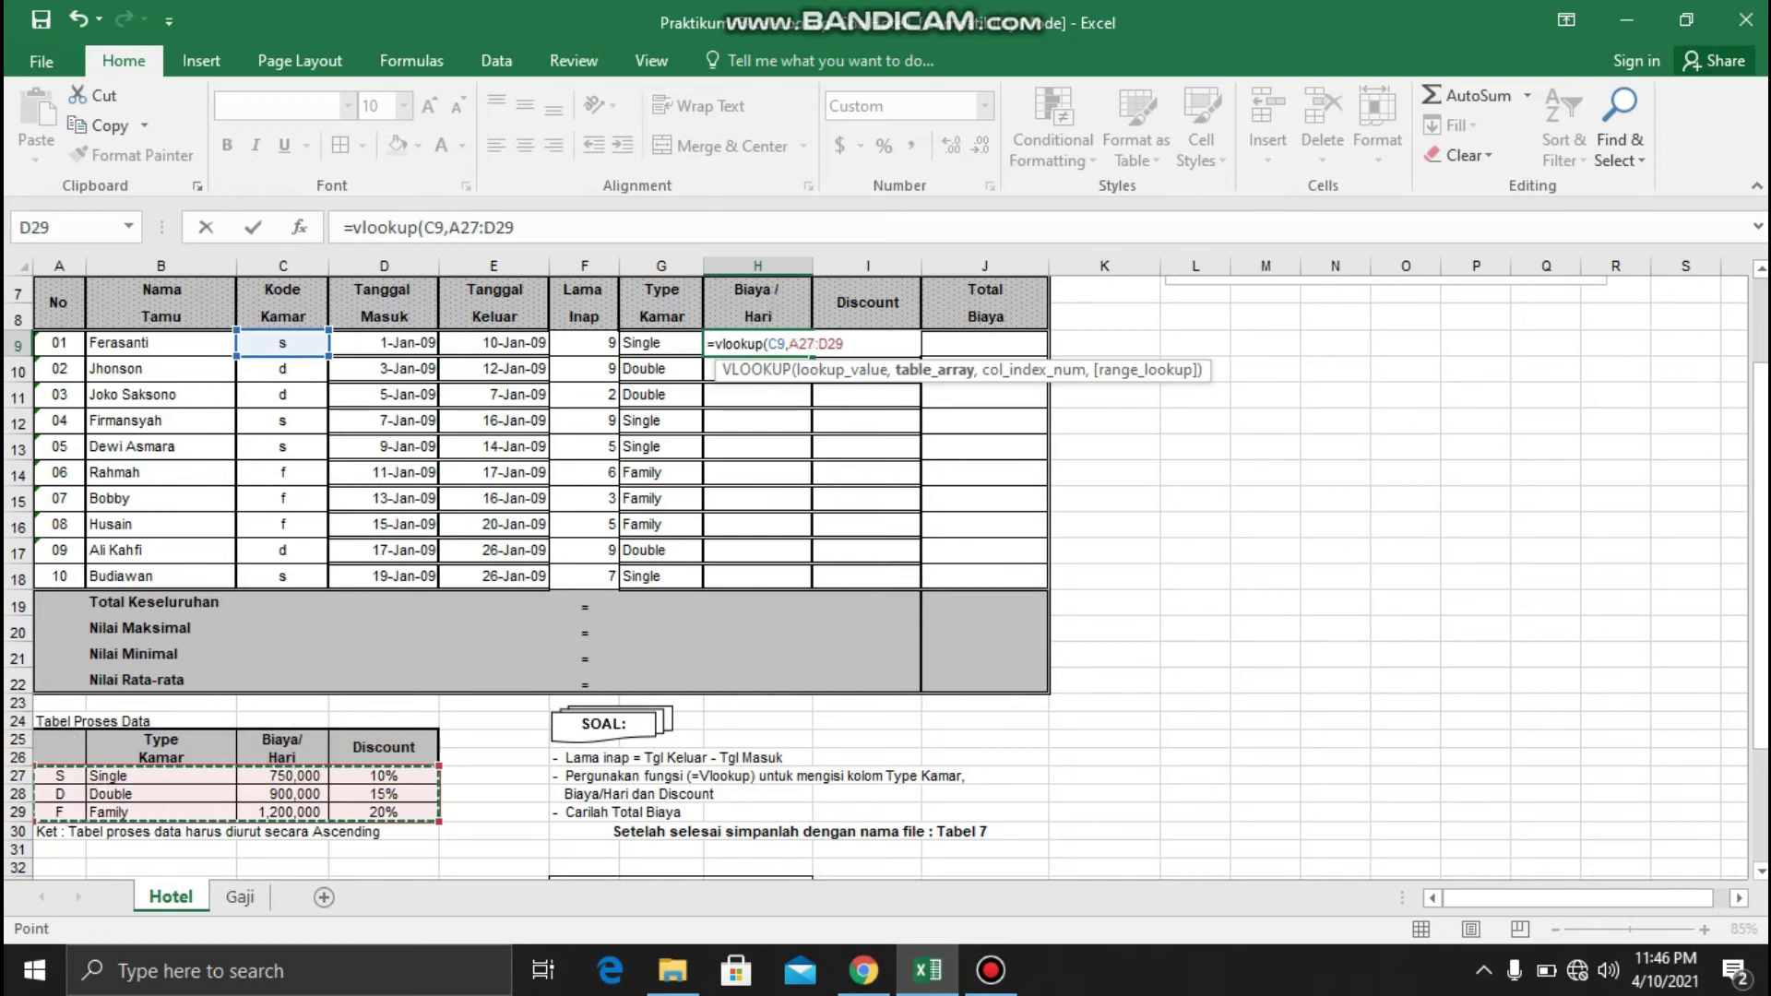
{"action": "type", "text": ","}
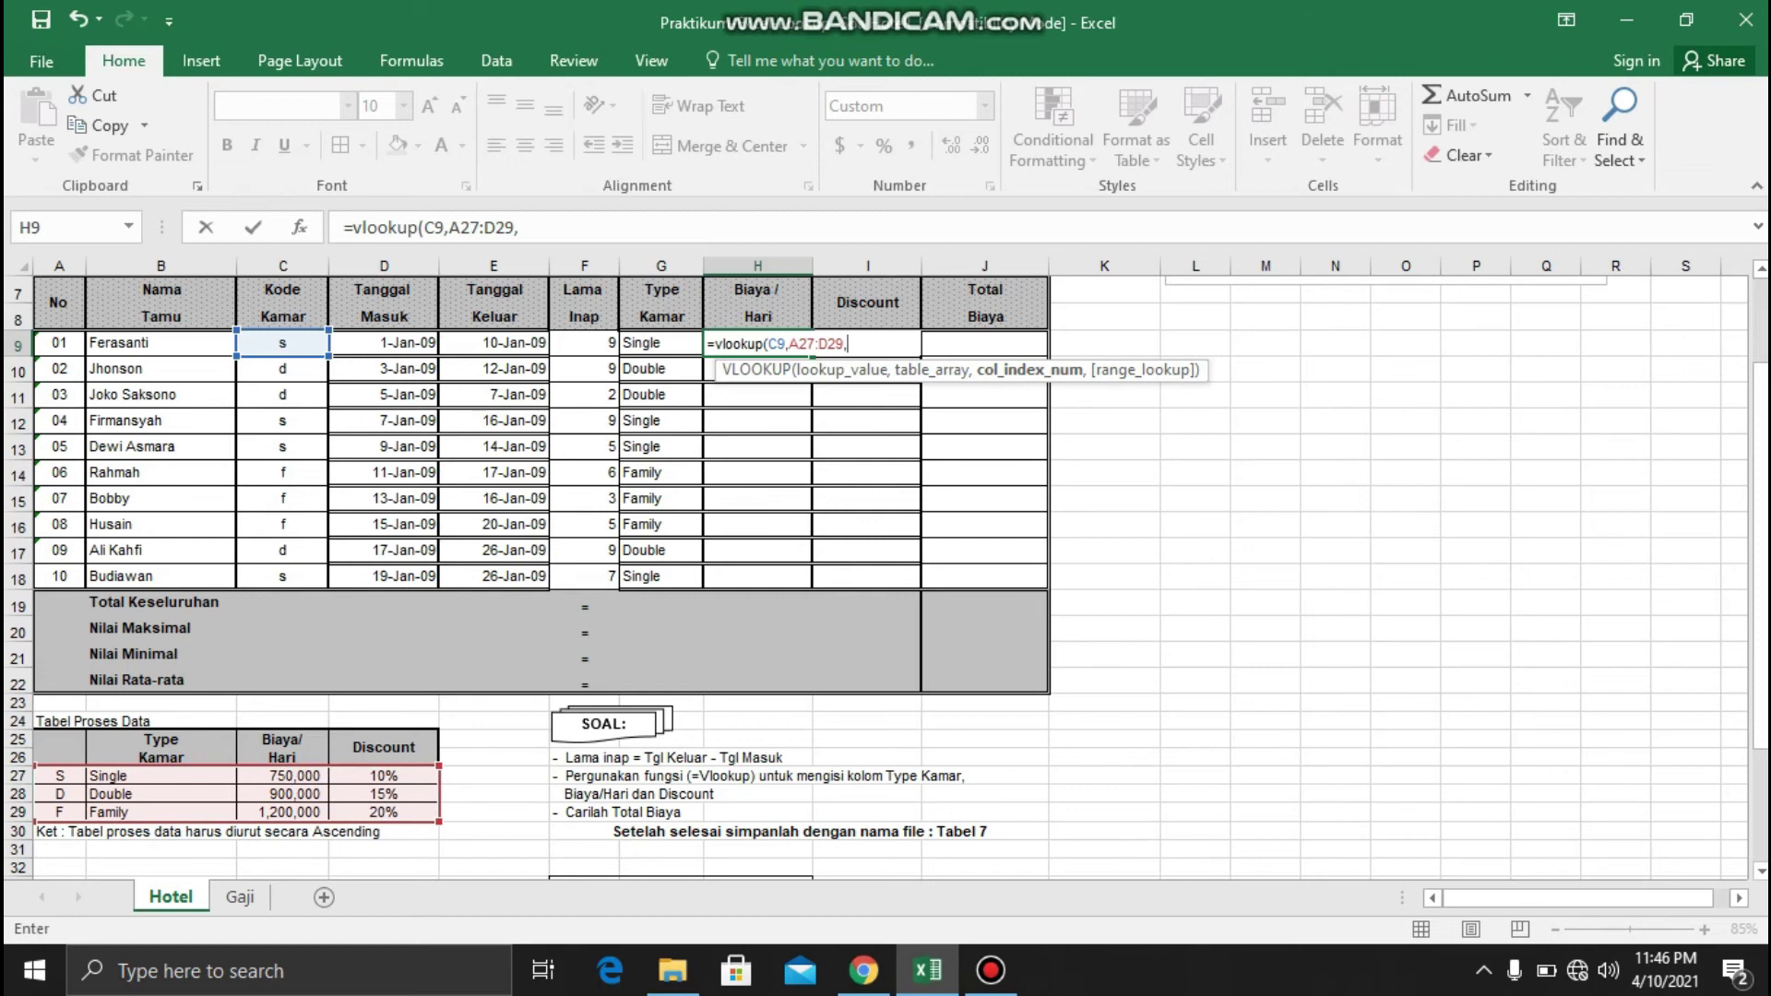
Complete the arguments of the H9 VLOOKUP with column index 3 and FALSE for an exact match
{"action": "type", "text": "H"}
{"action": "key", "text": "BackSpace"}
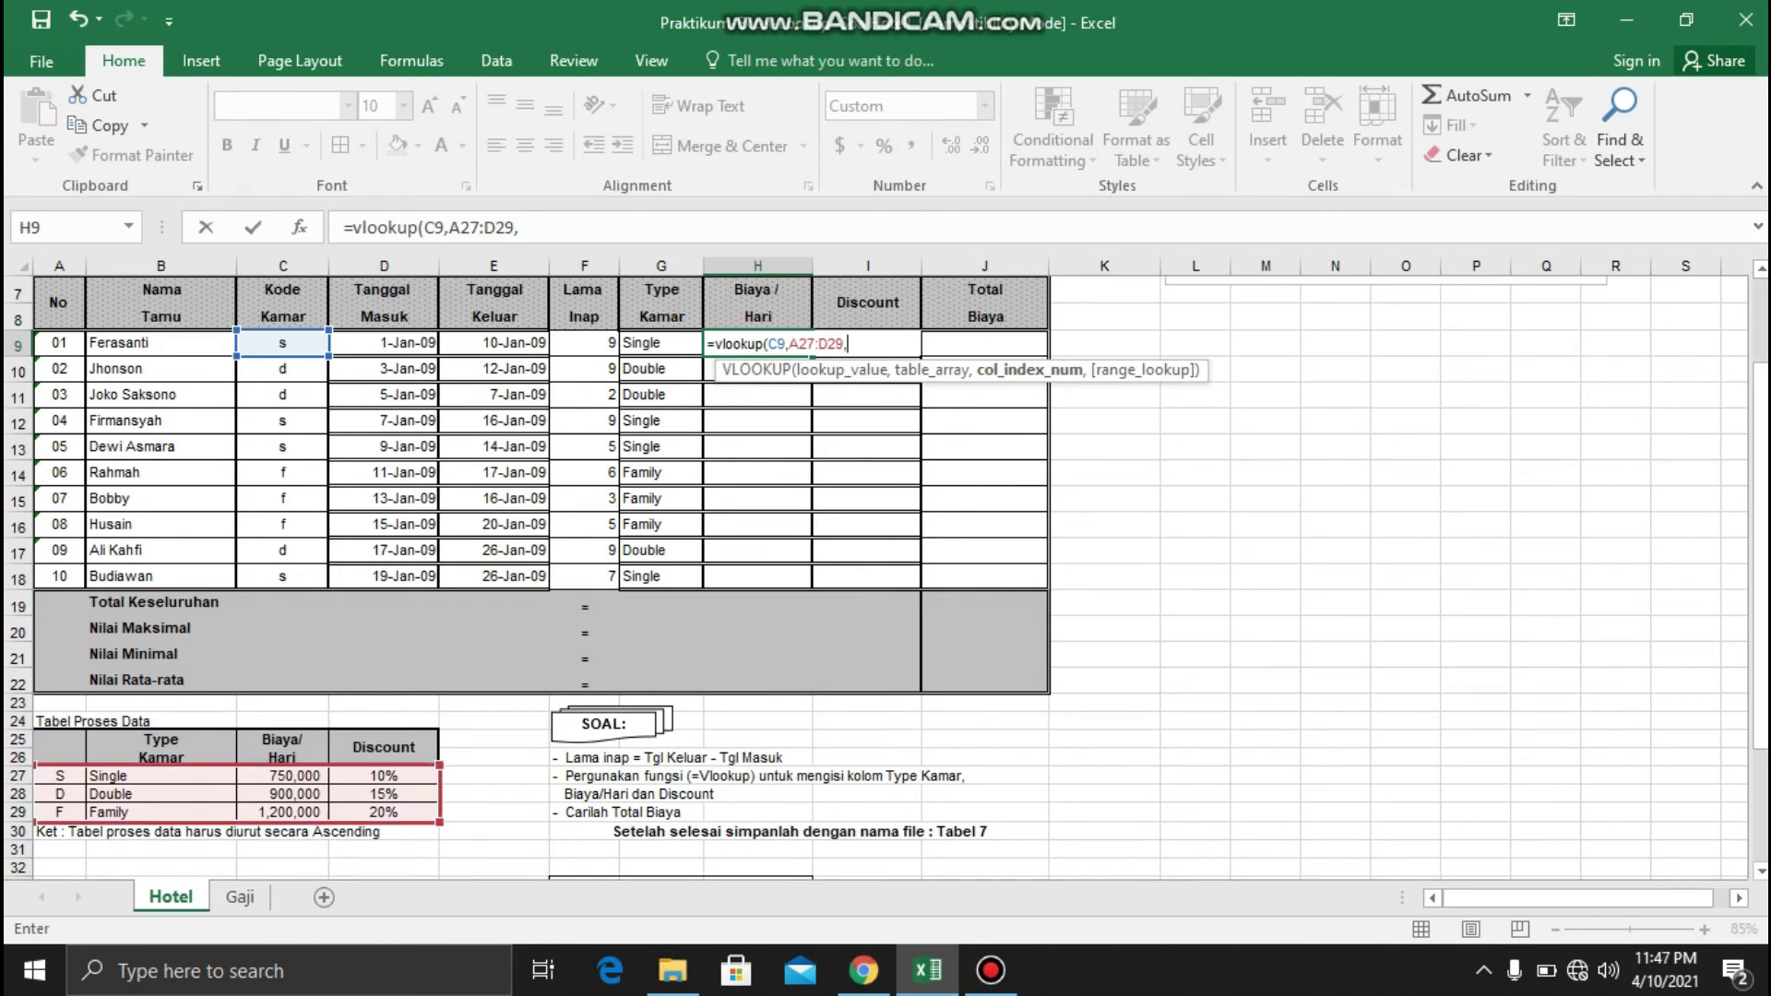
{"action": "type", "text": "3"}
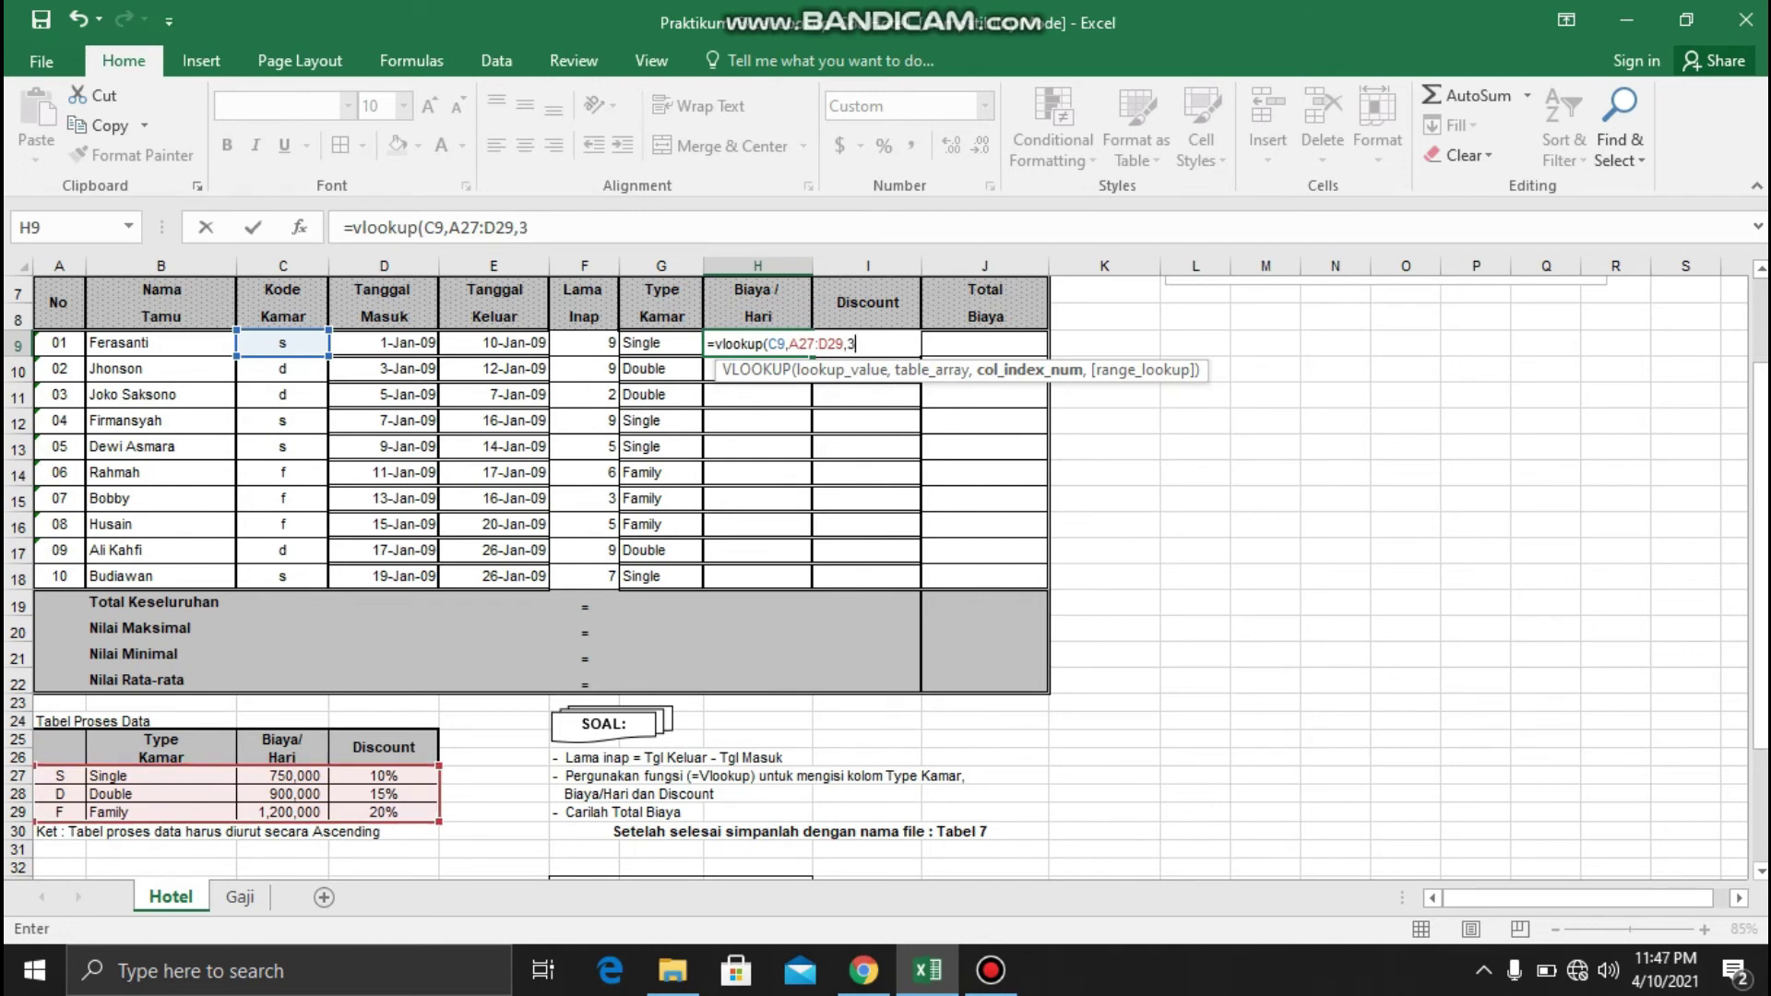
{"action": "type", "text": ",false"}
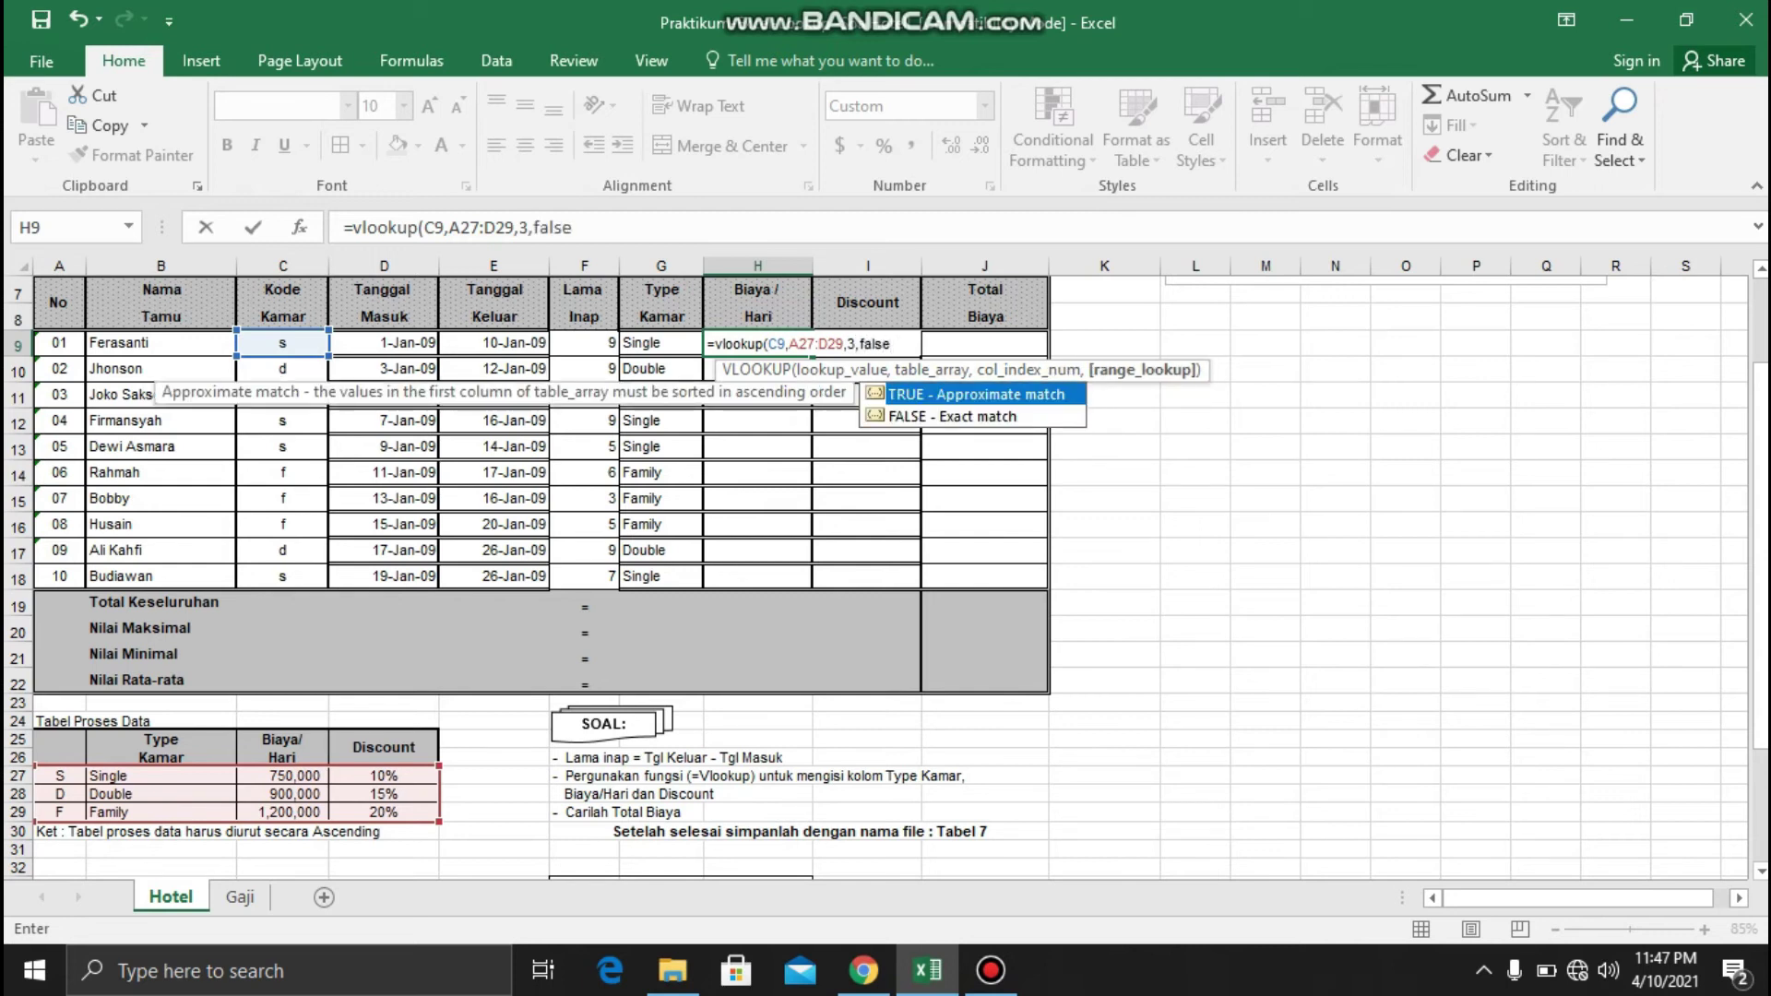
{"action": "type", "text": ")"}
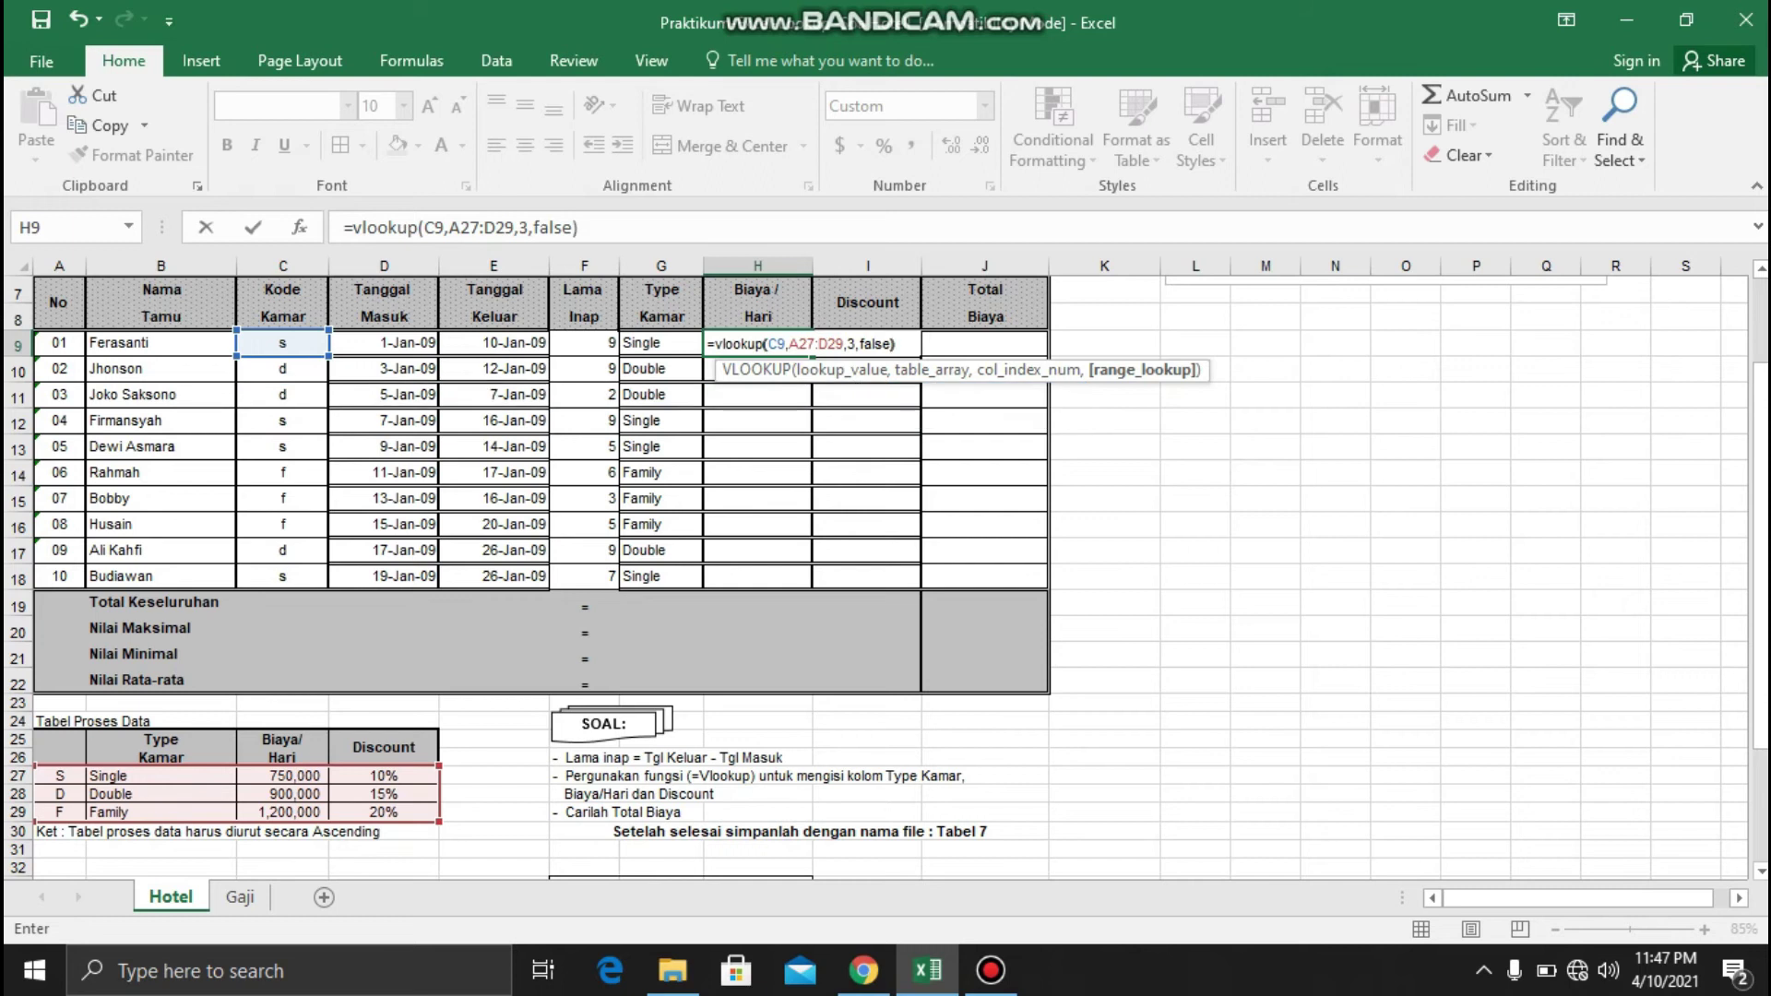
Lock the rows of H9's table array as A$27:D$29, and copy the formula down to H18
{"action": "left_click", "coordinate": [788, 343]}
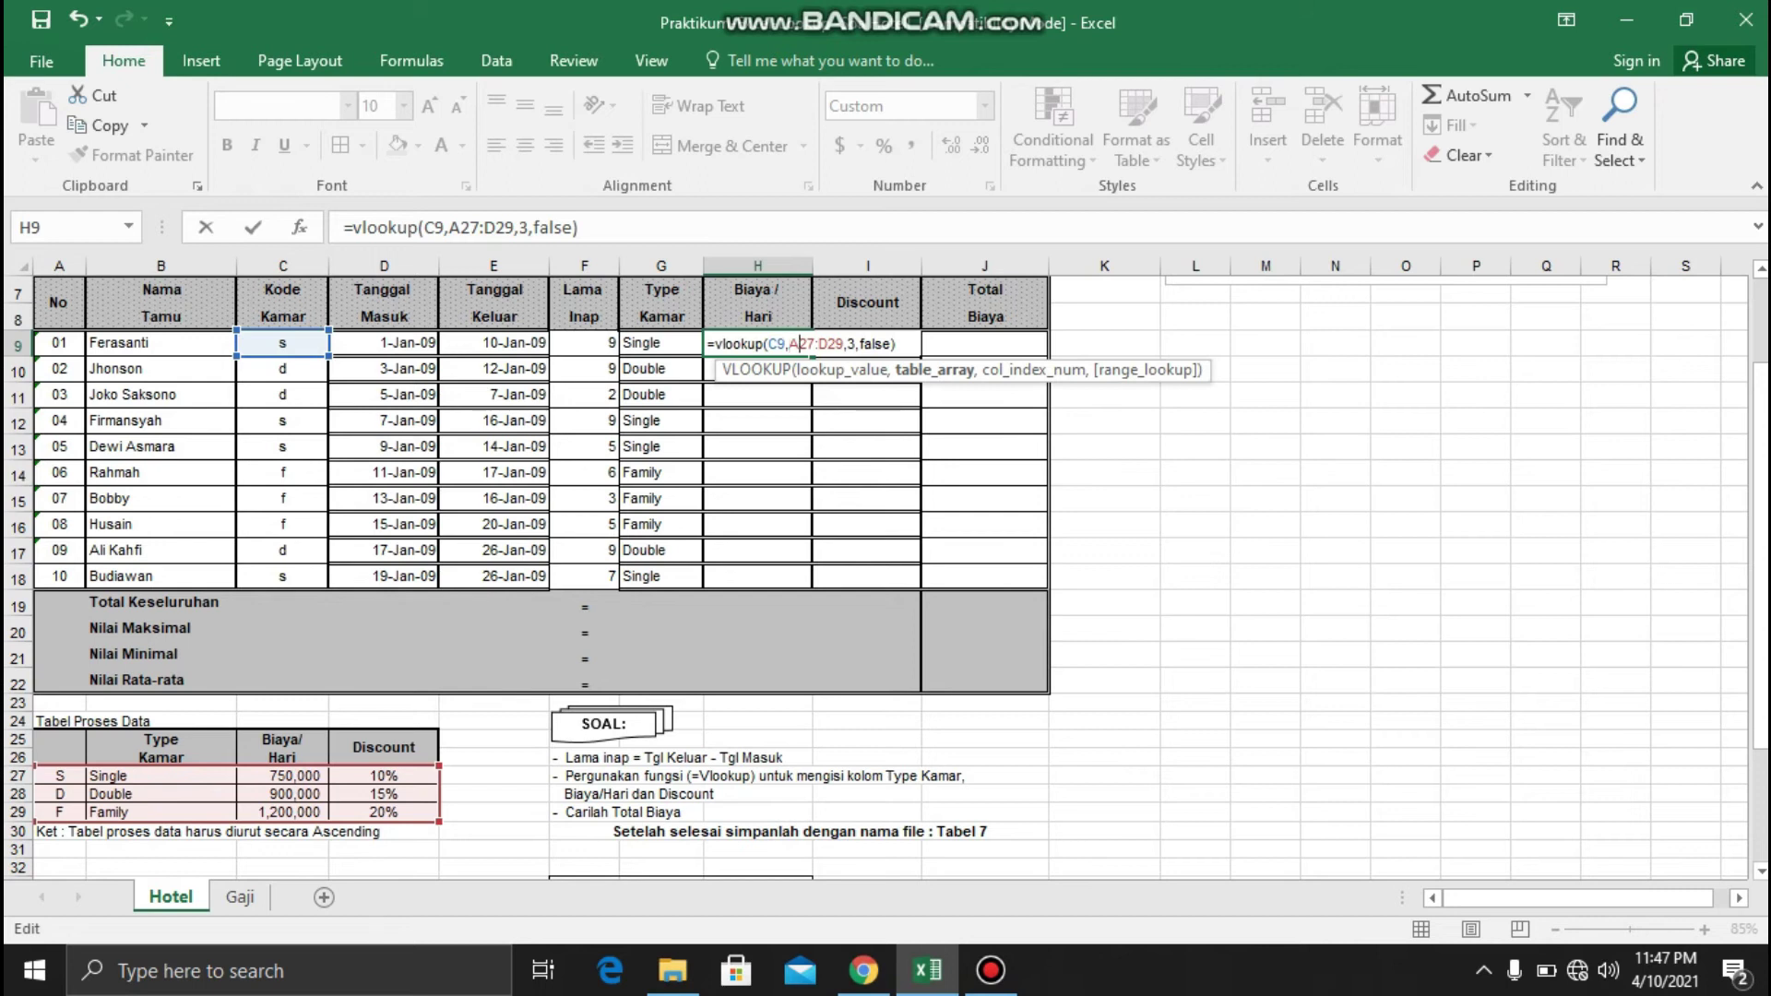
{"action": "type", "text": "$"}
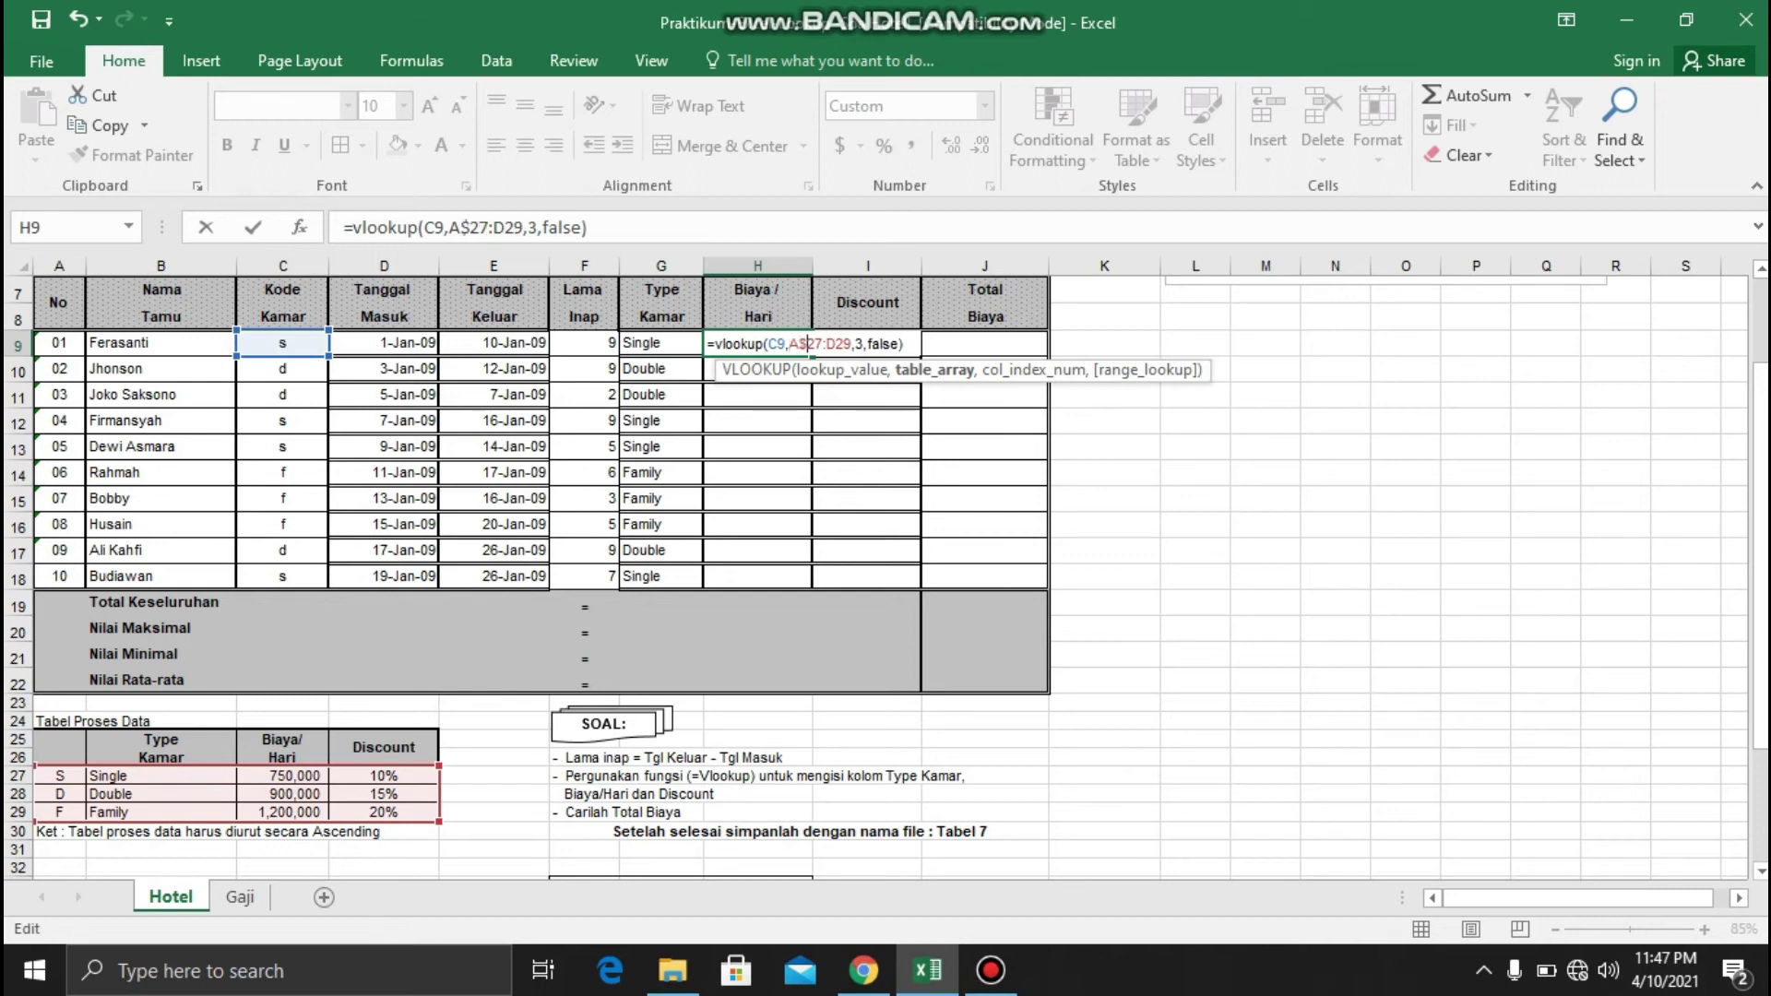
{"action": "left_click", "coordinate": [837, 343]}
{"action": "type", "text": "$"}
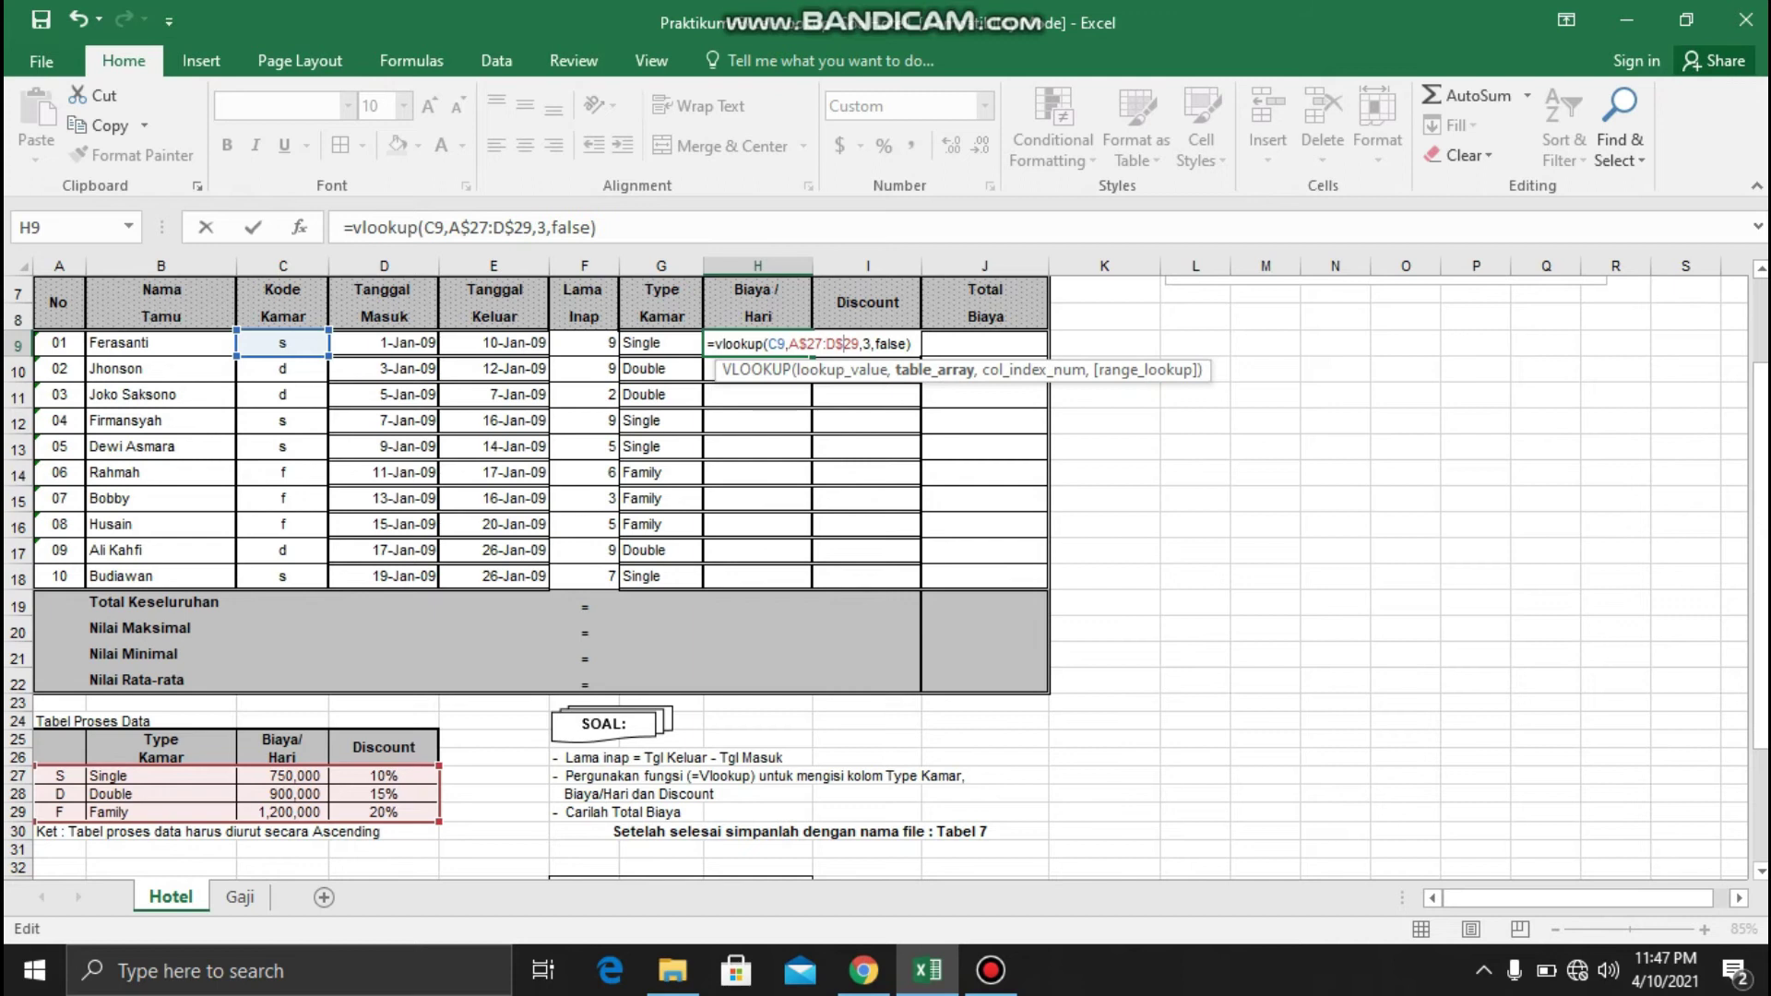
{"action": "key", "text": "Return"}
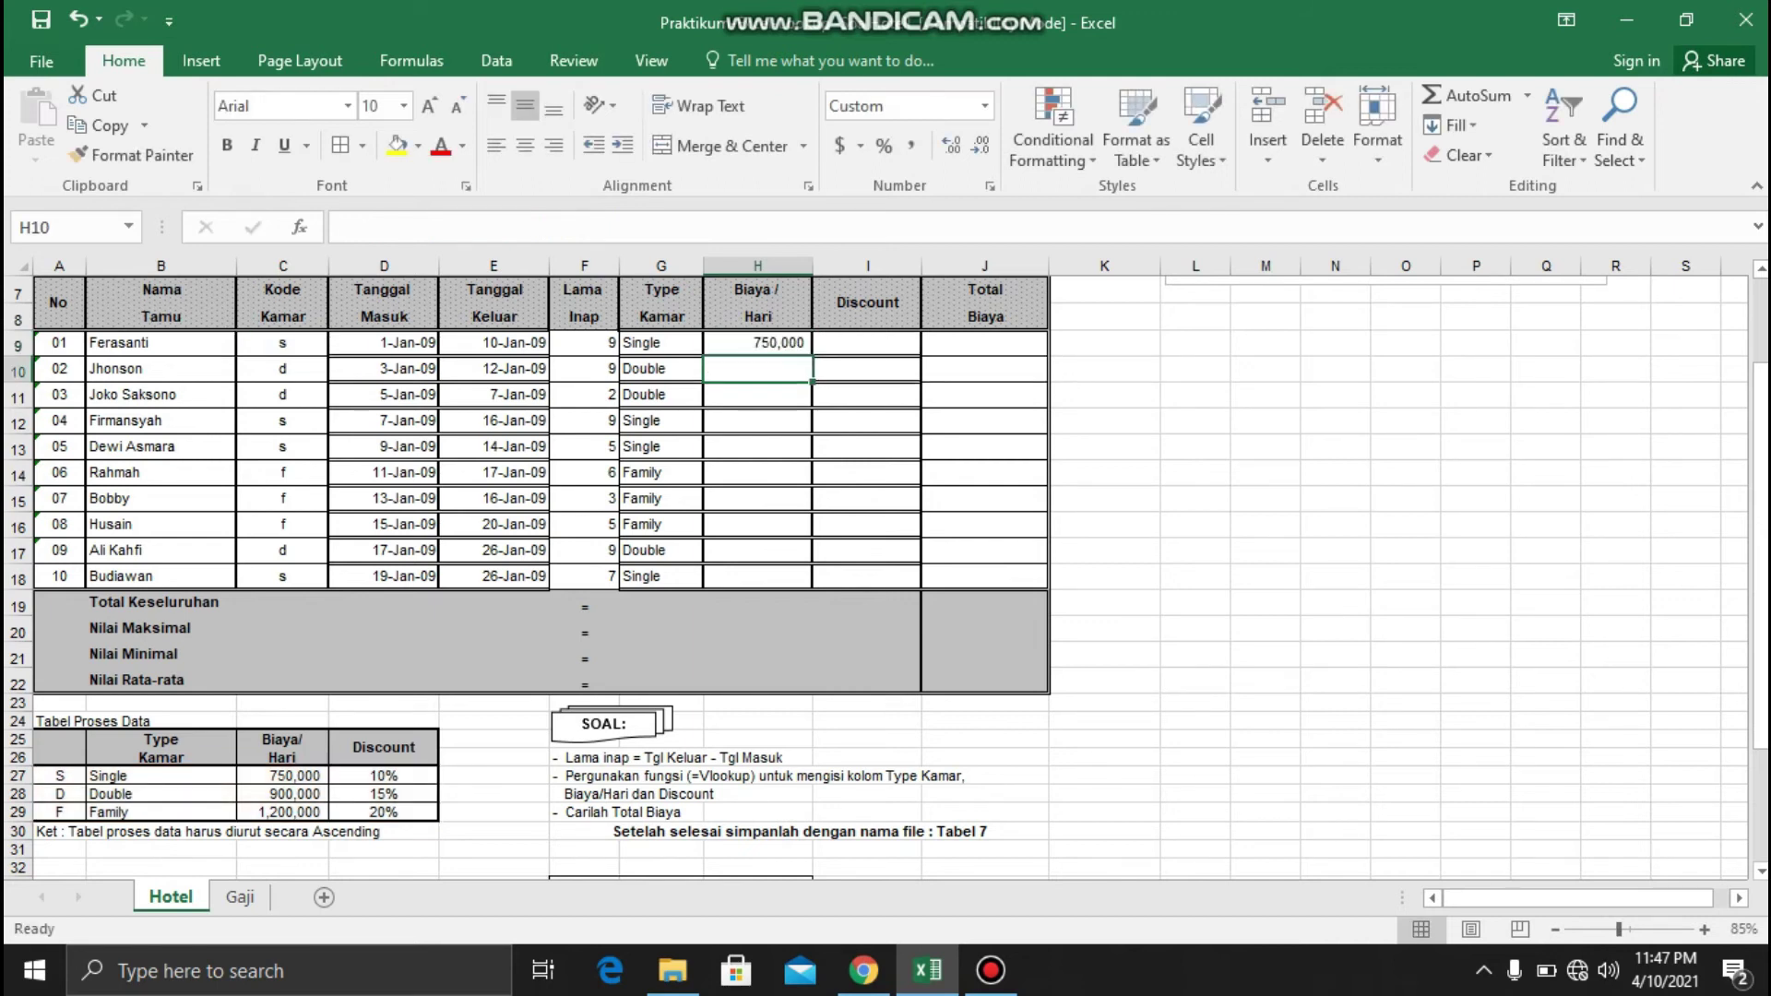
{"action": "left_click", "coordinate": [757, 342]}
{"action": "left_click_drag", "start_coordinate": [812, 355], "coordinate": [807, 581]}
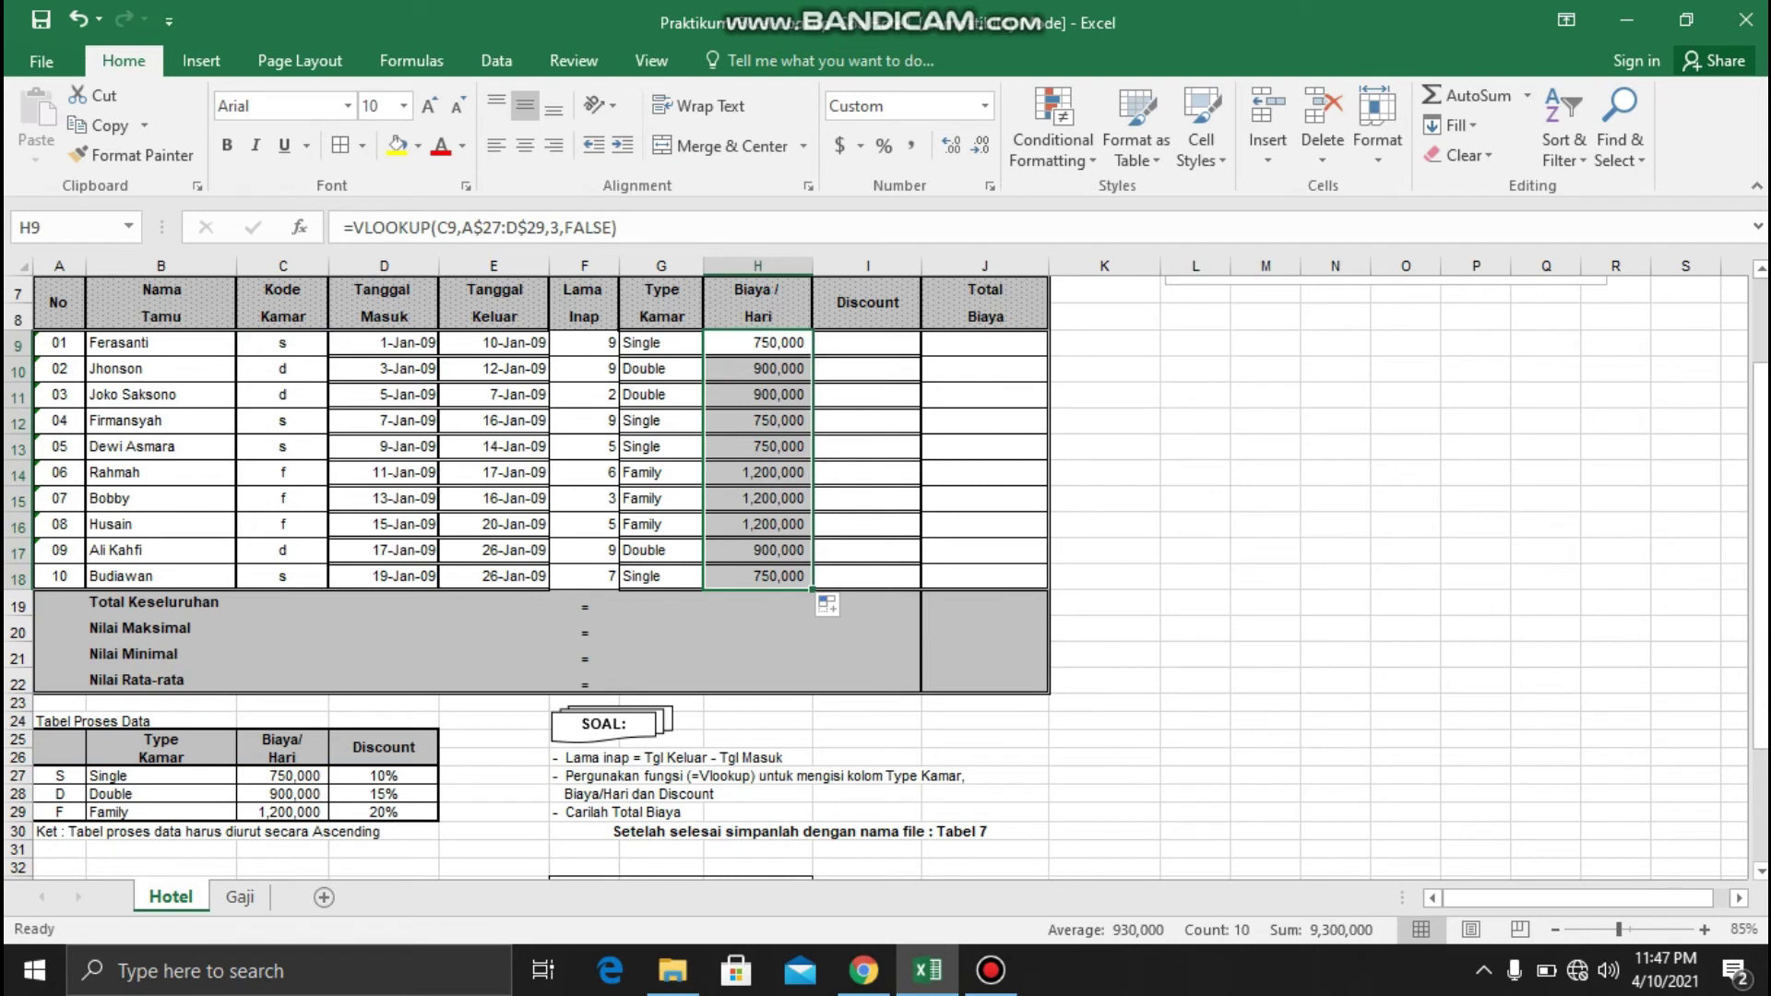
Begin a VLOOKUP formula in Discount cell I9 with lookup value C9 and table array A27:D29
{"action": "left_click", "coordinate": [866, 342]}
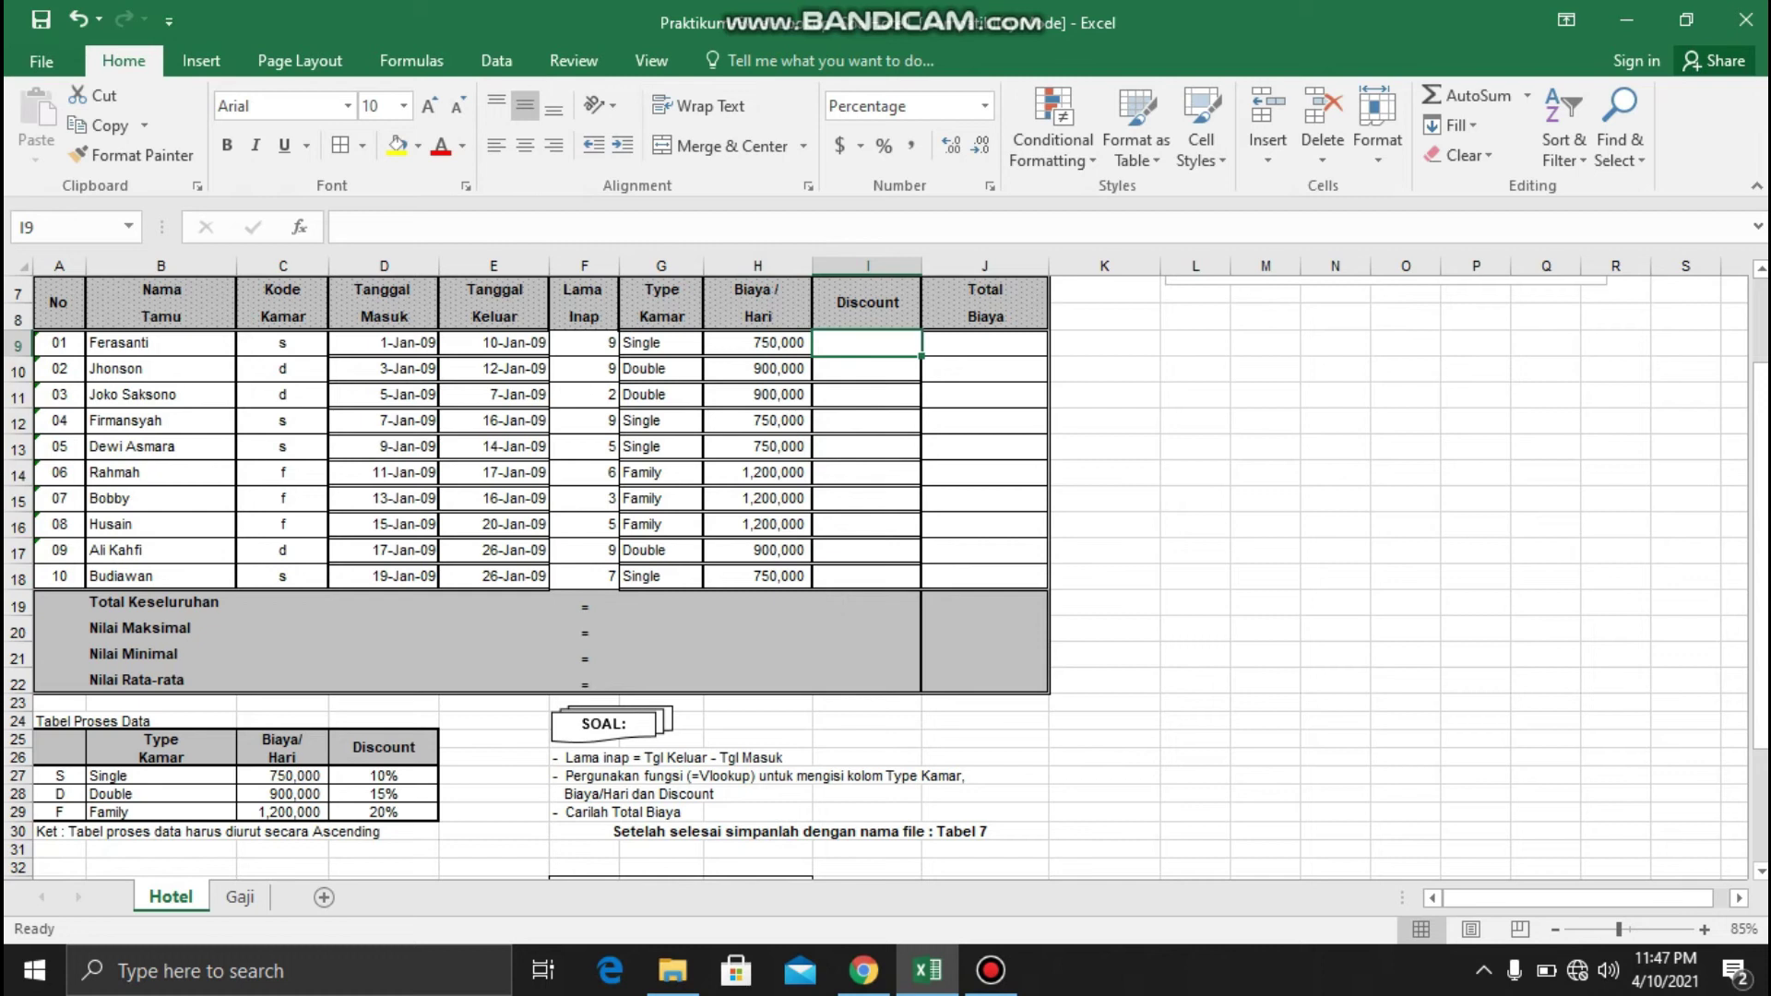
{"action": "type", "text": "=vloo"}
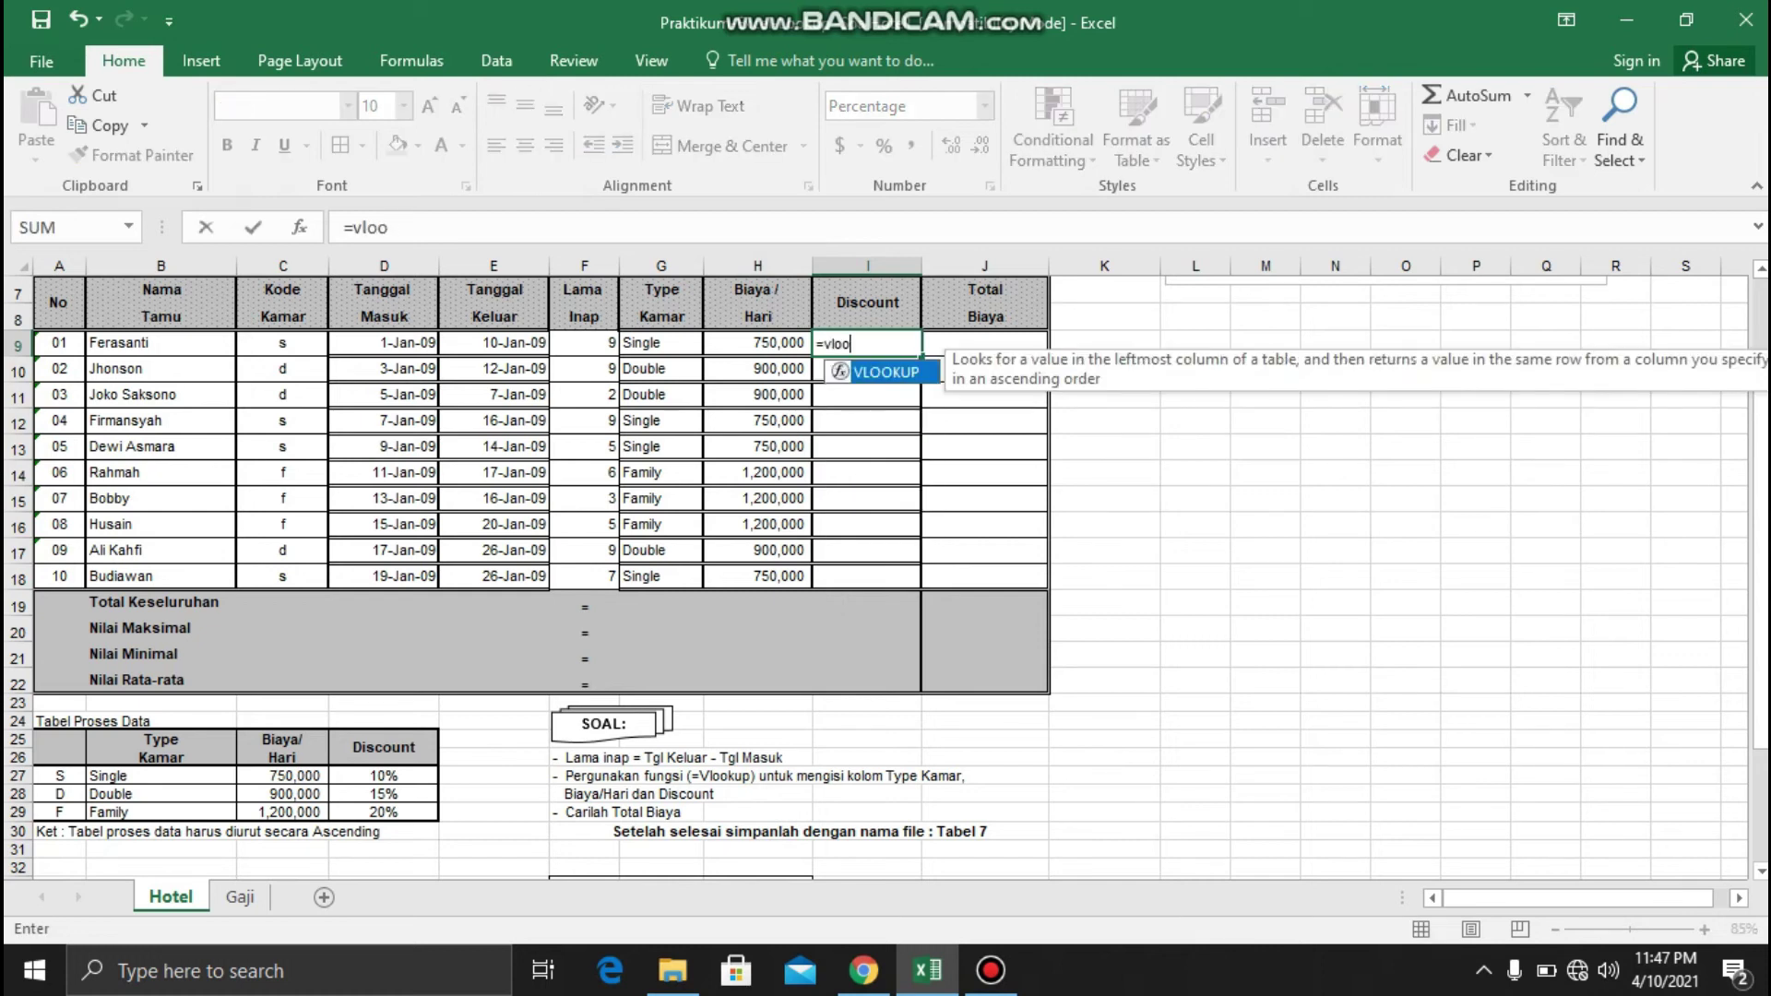
{"action": "type", "text": "kup("}
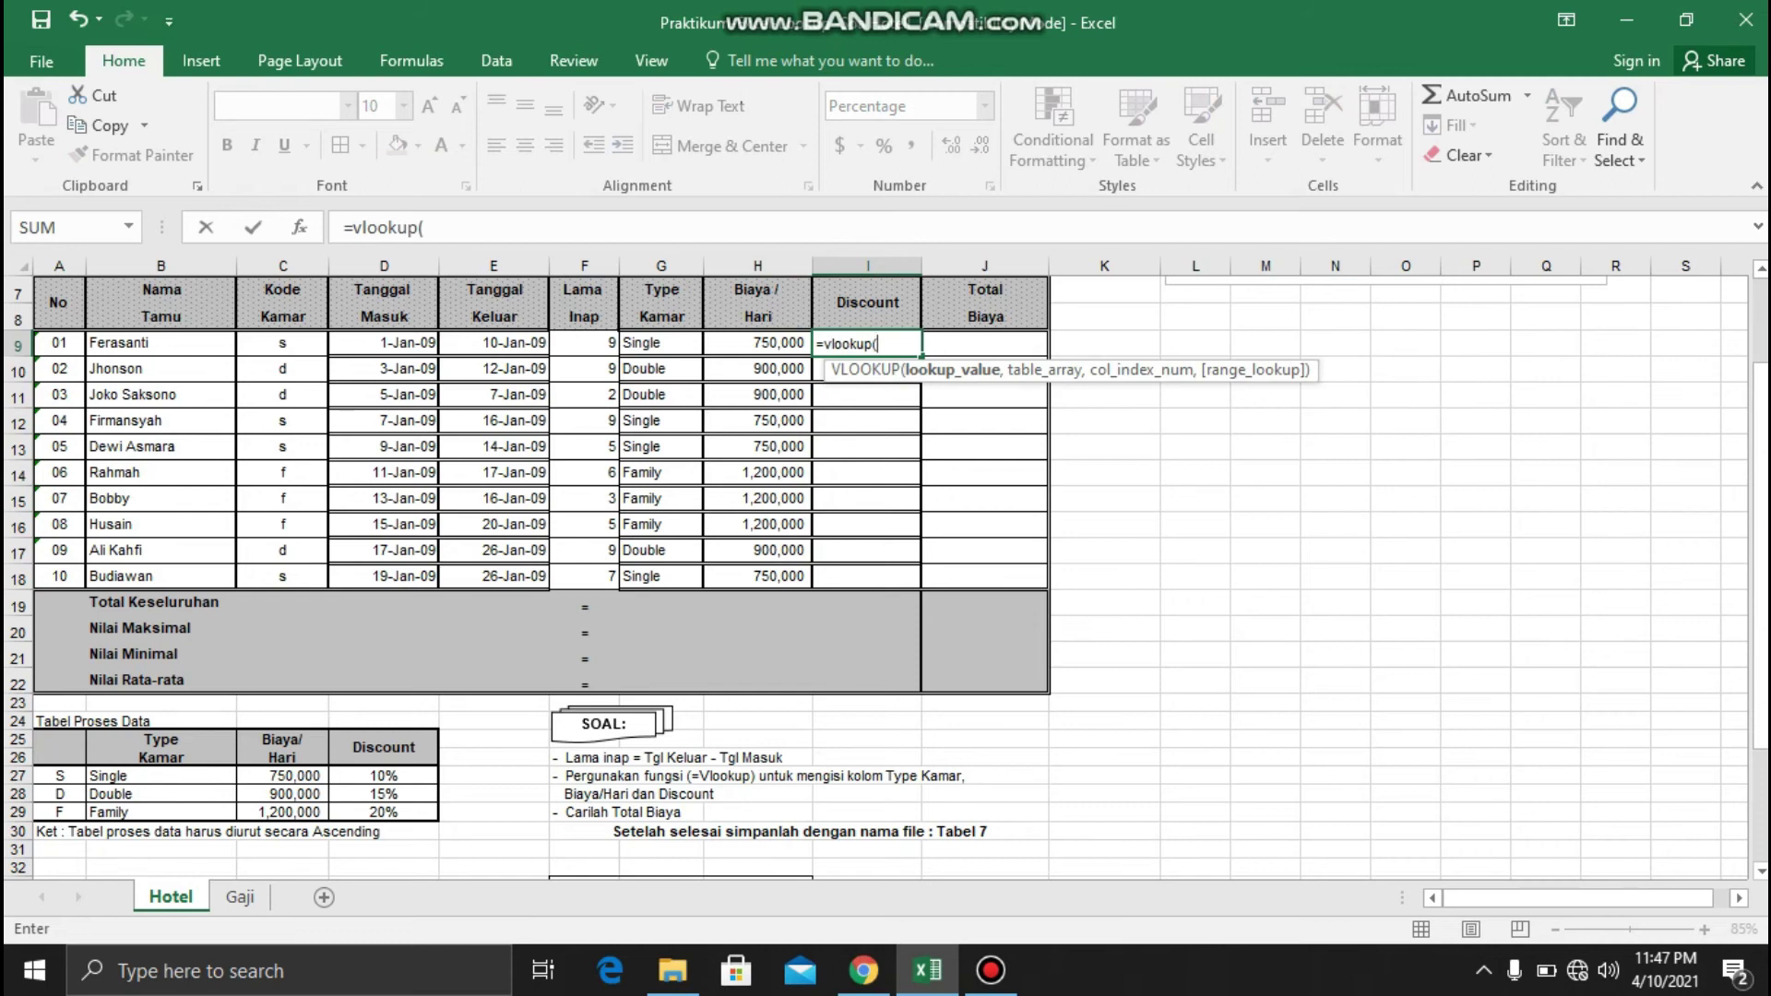
{"action": "left_click", "coordinate": [283, 342]}
{"action": "type", "text": ","}
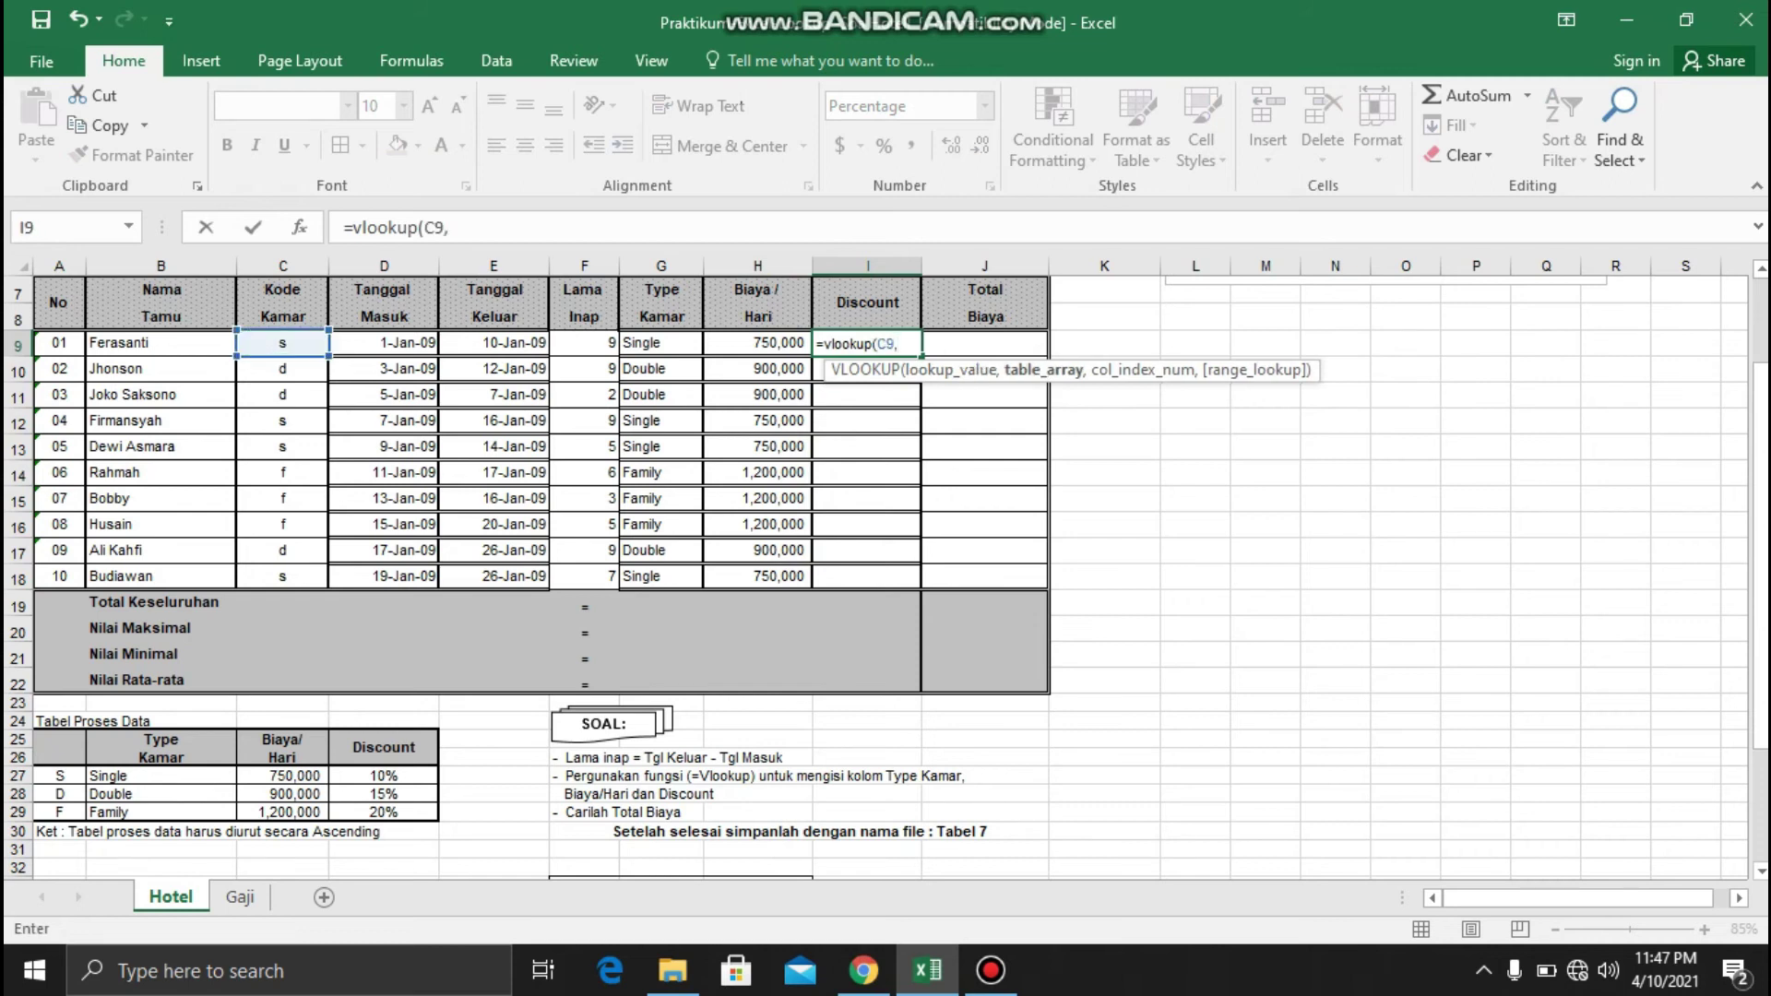
{"action": "left_click_drag", "start_coordinate": [383, 812], "coordinate": [57, 775]}
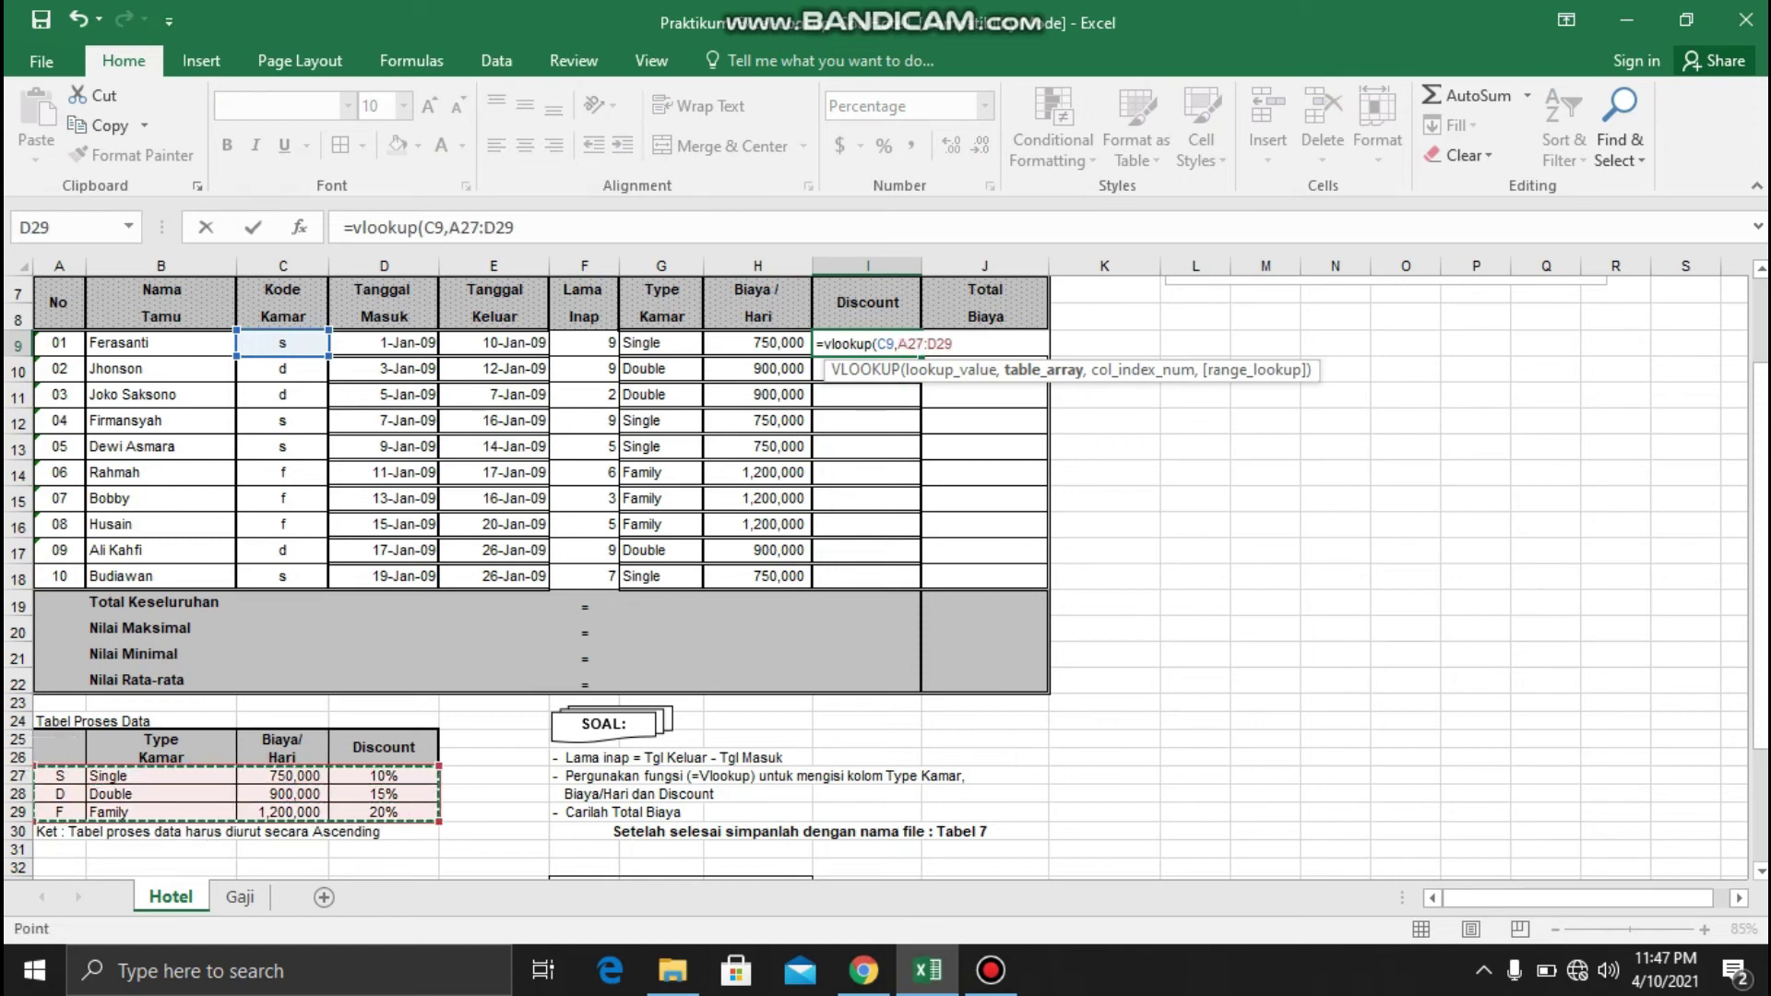
Complete the arguments of the I9 VLOOKUP with column index 4 and FALSE for an exact match
{"action": "type", "text": ","}
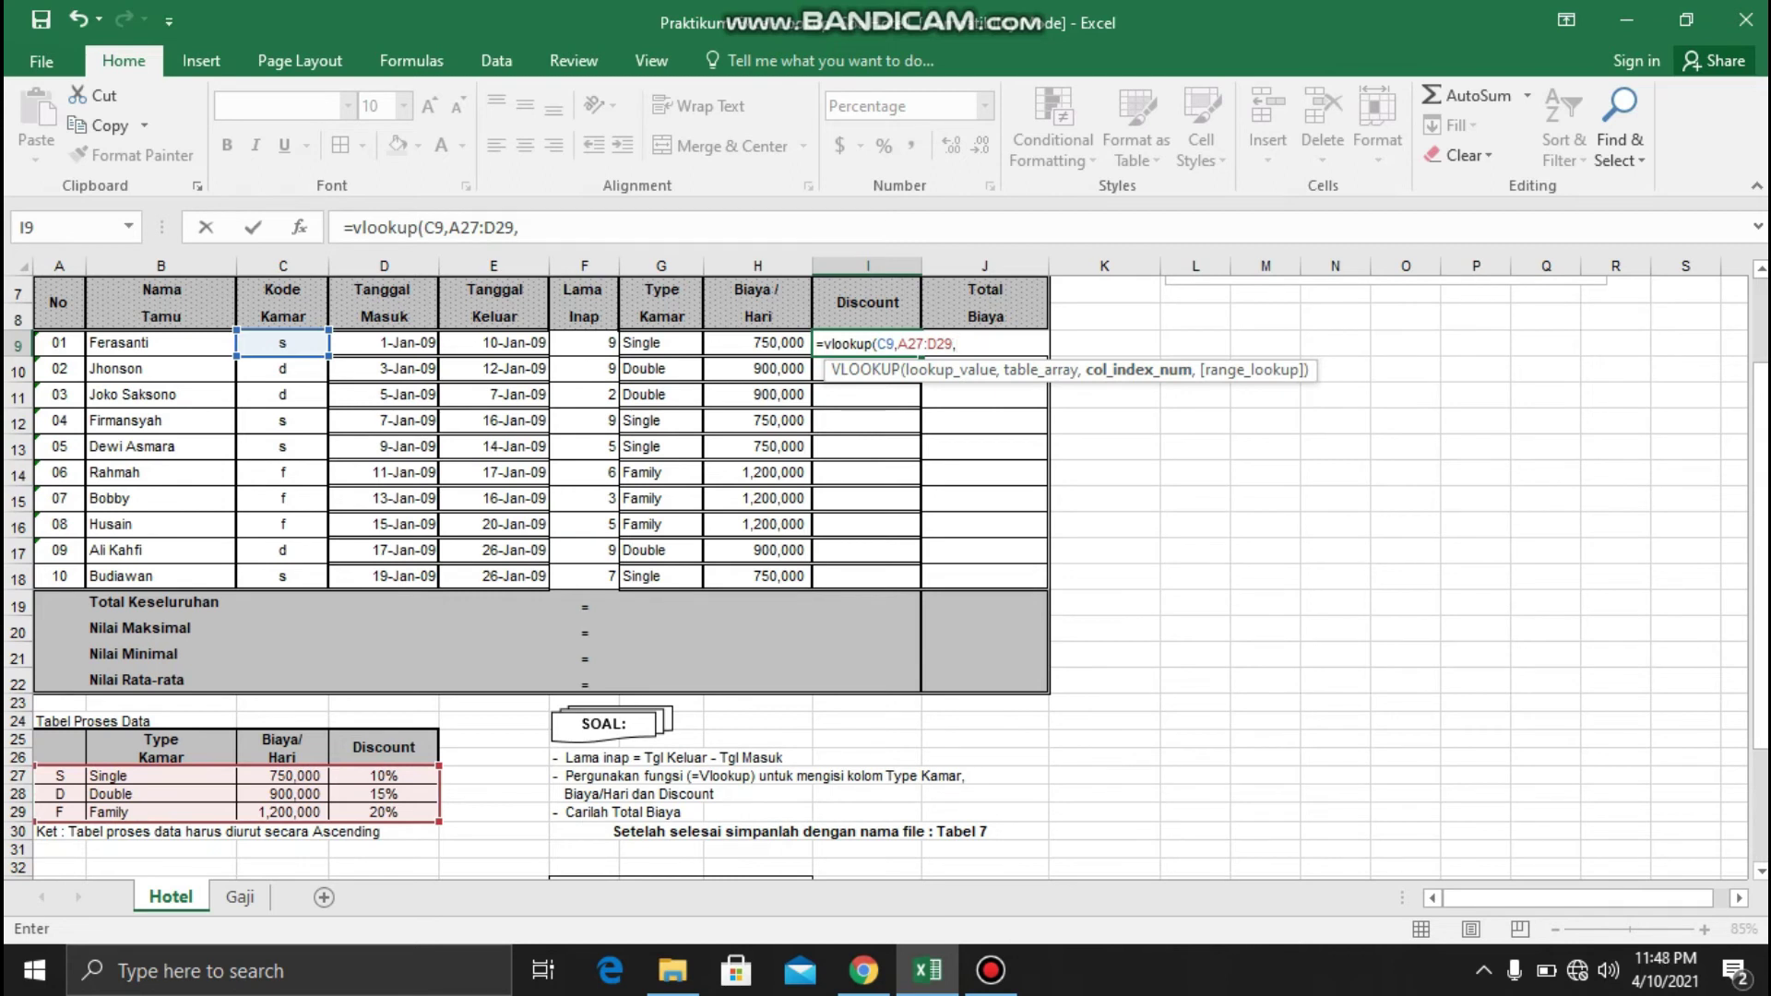
{"action": "type", "text": "4,"}
{"action": "type", "text": "false"}
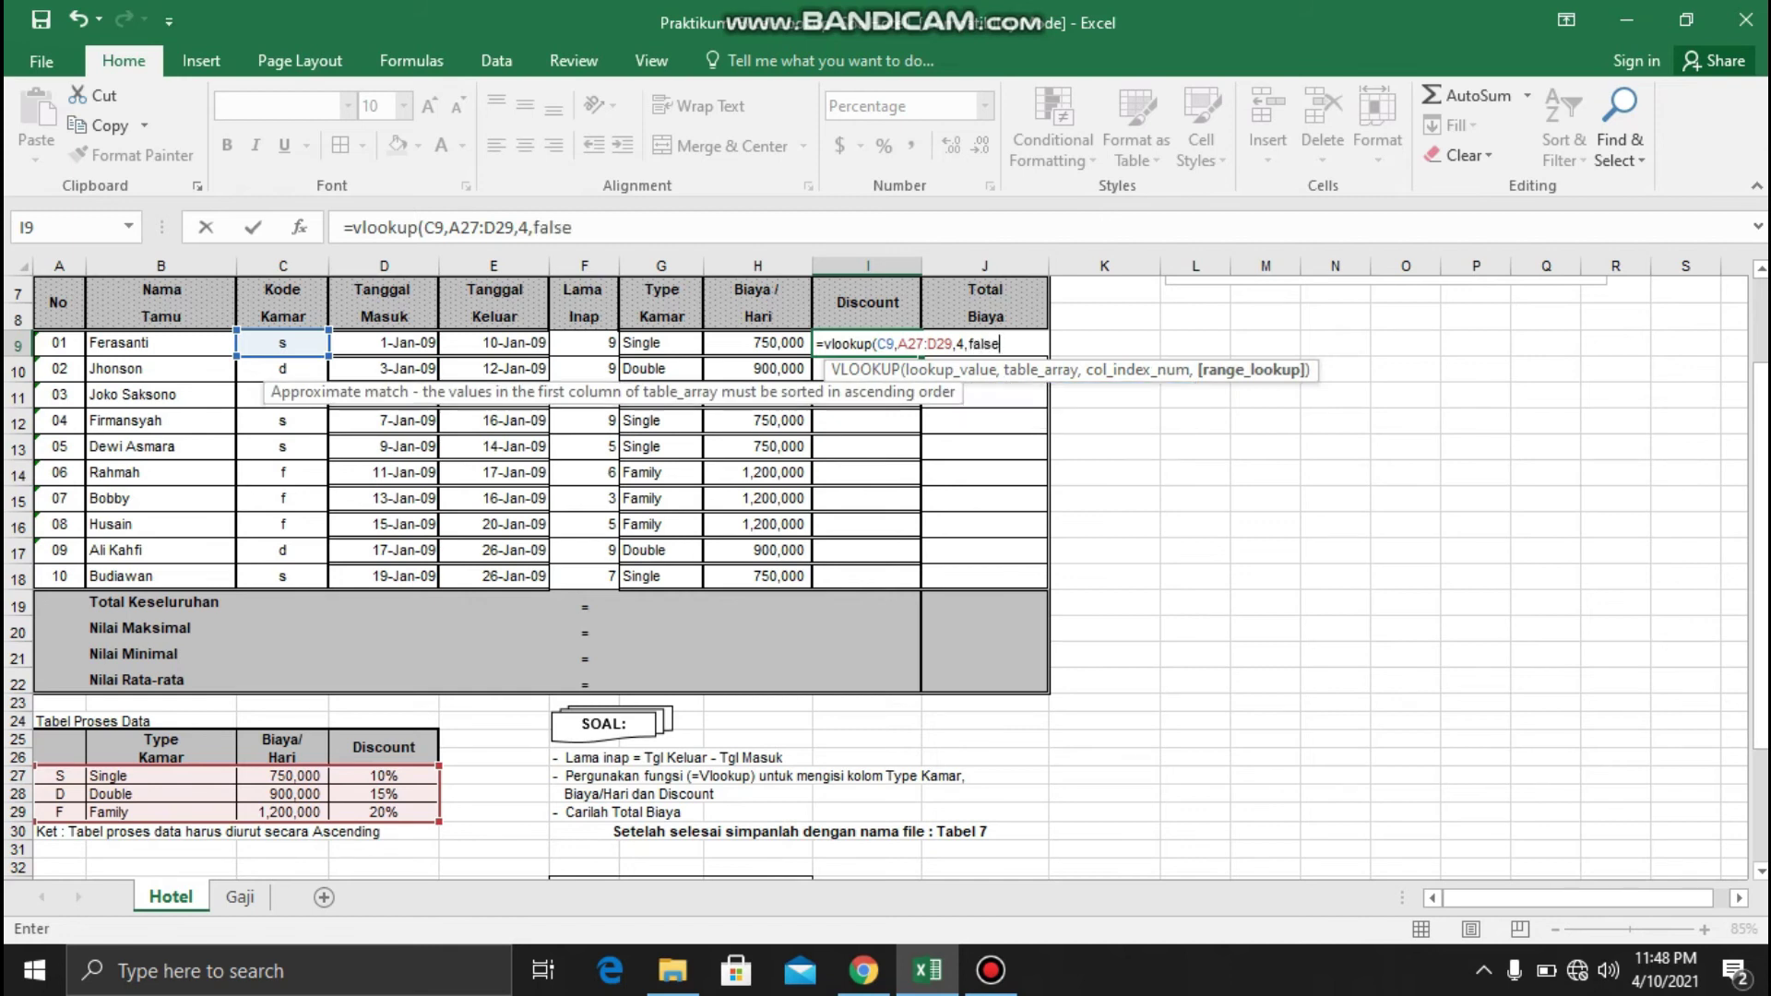
{"action": "type", "text": ")"}
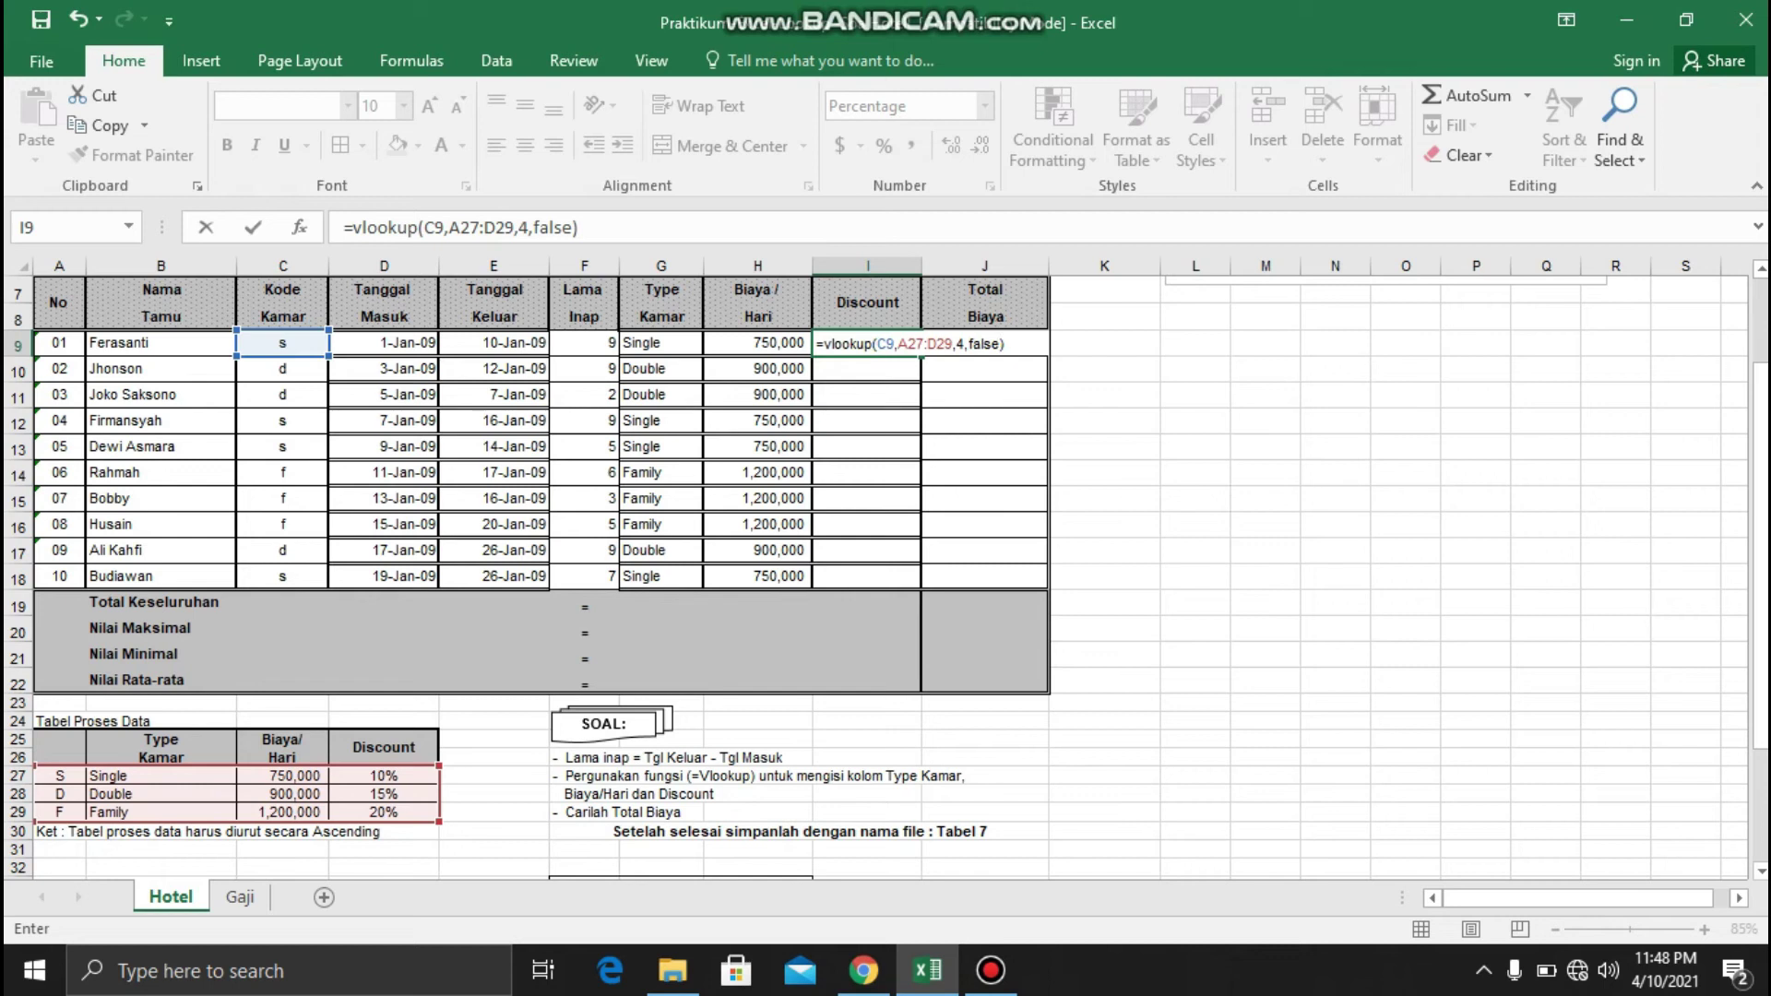
Lock the rows of I9's table array as A$27:D$29, and copy the formula down to I18
{"action": "left_click", "coordinate": [898, 344]}
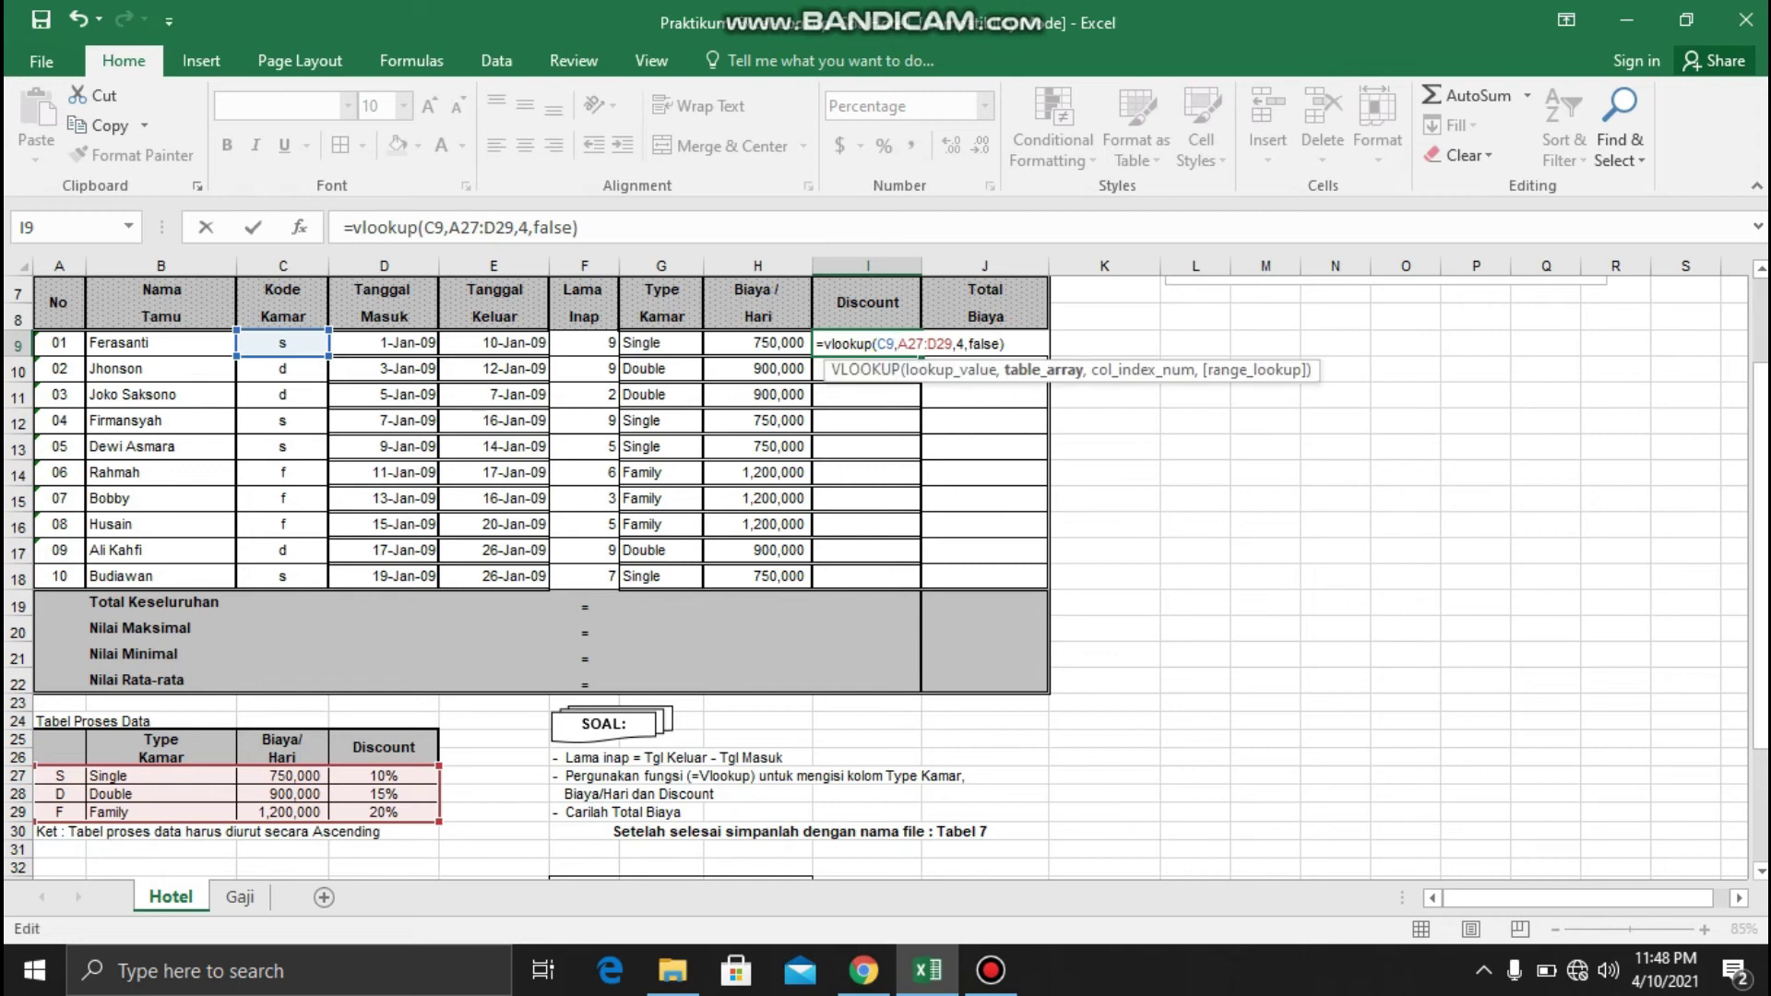
{"action": "type", "text": "$27:D"}
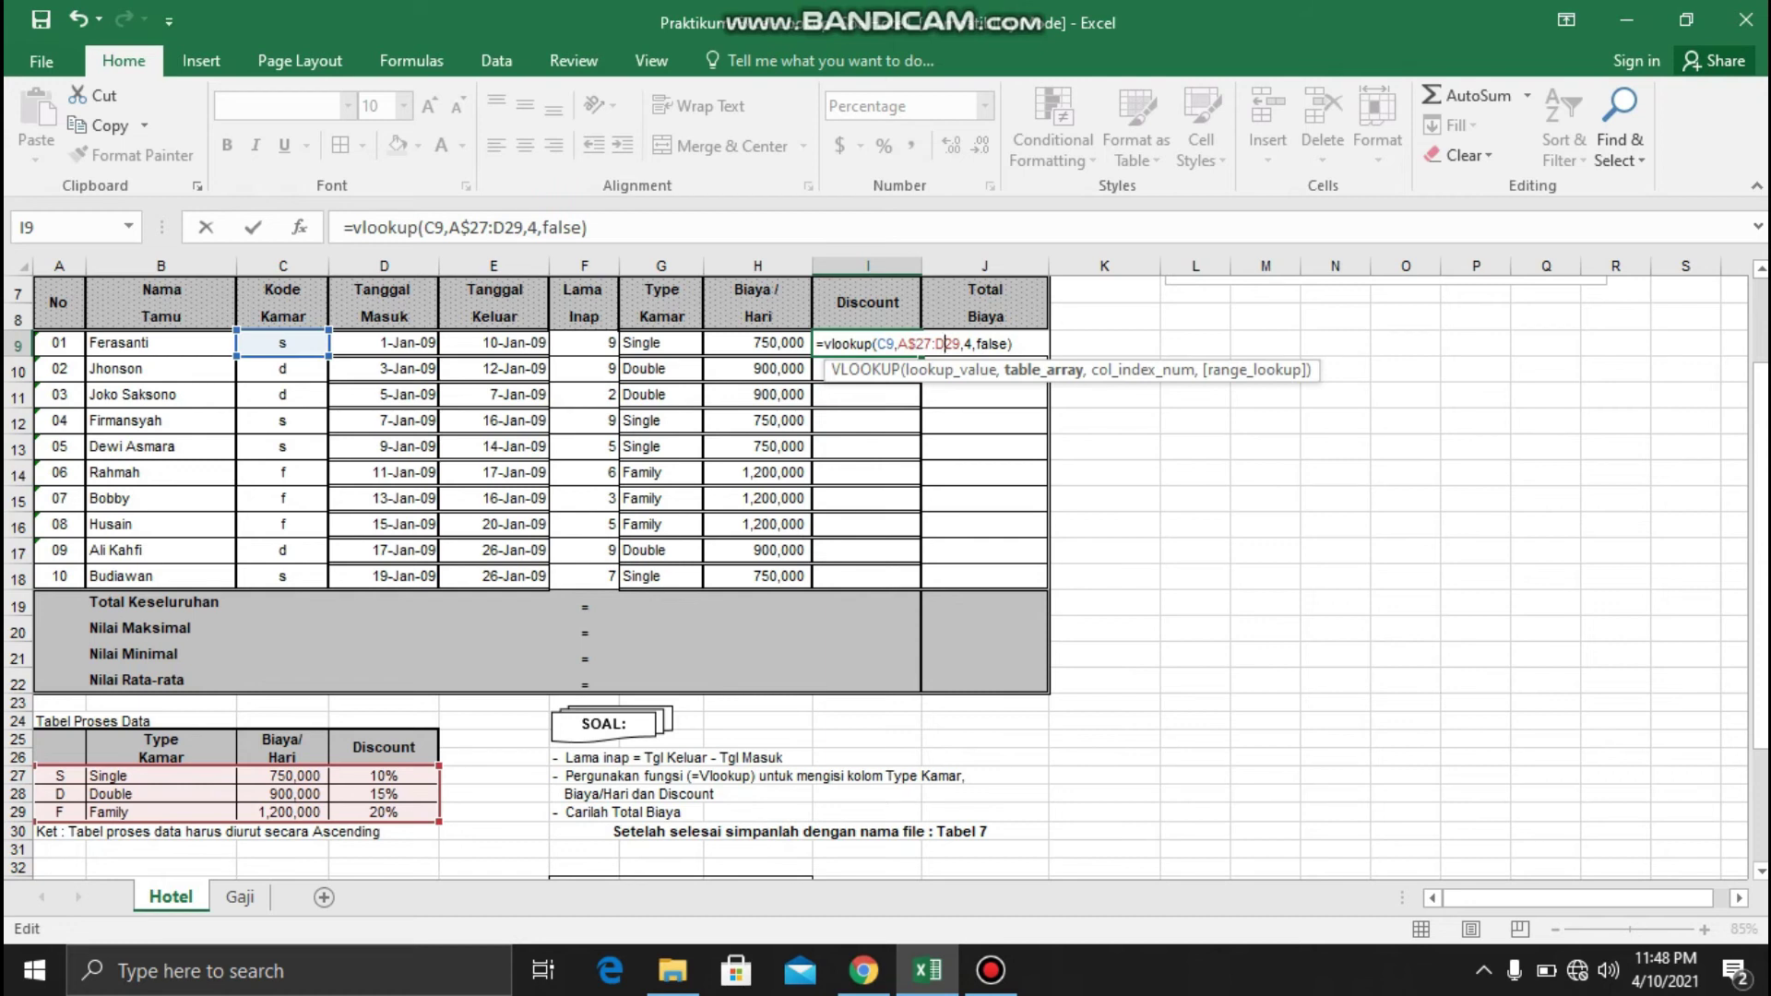
{"action": "type", "text": "$"}
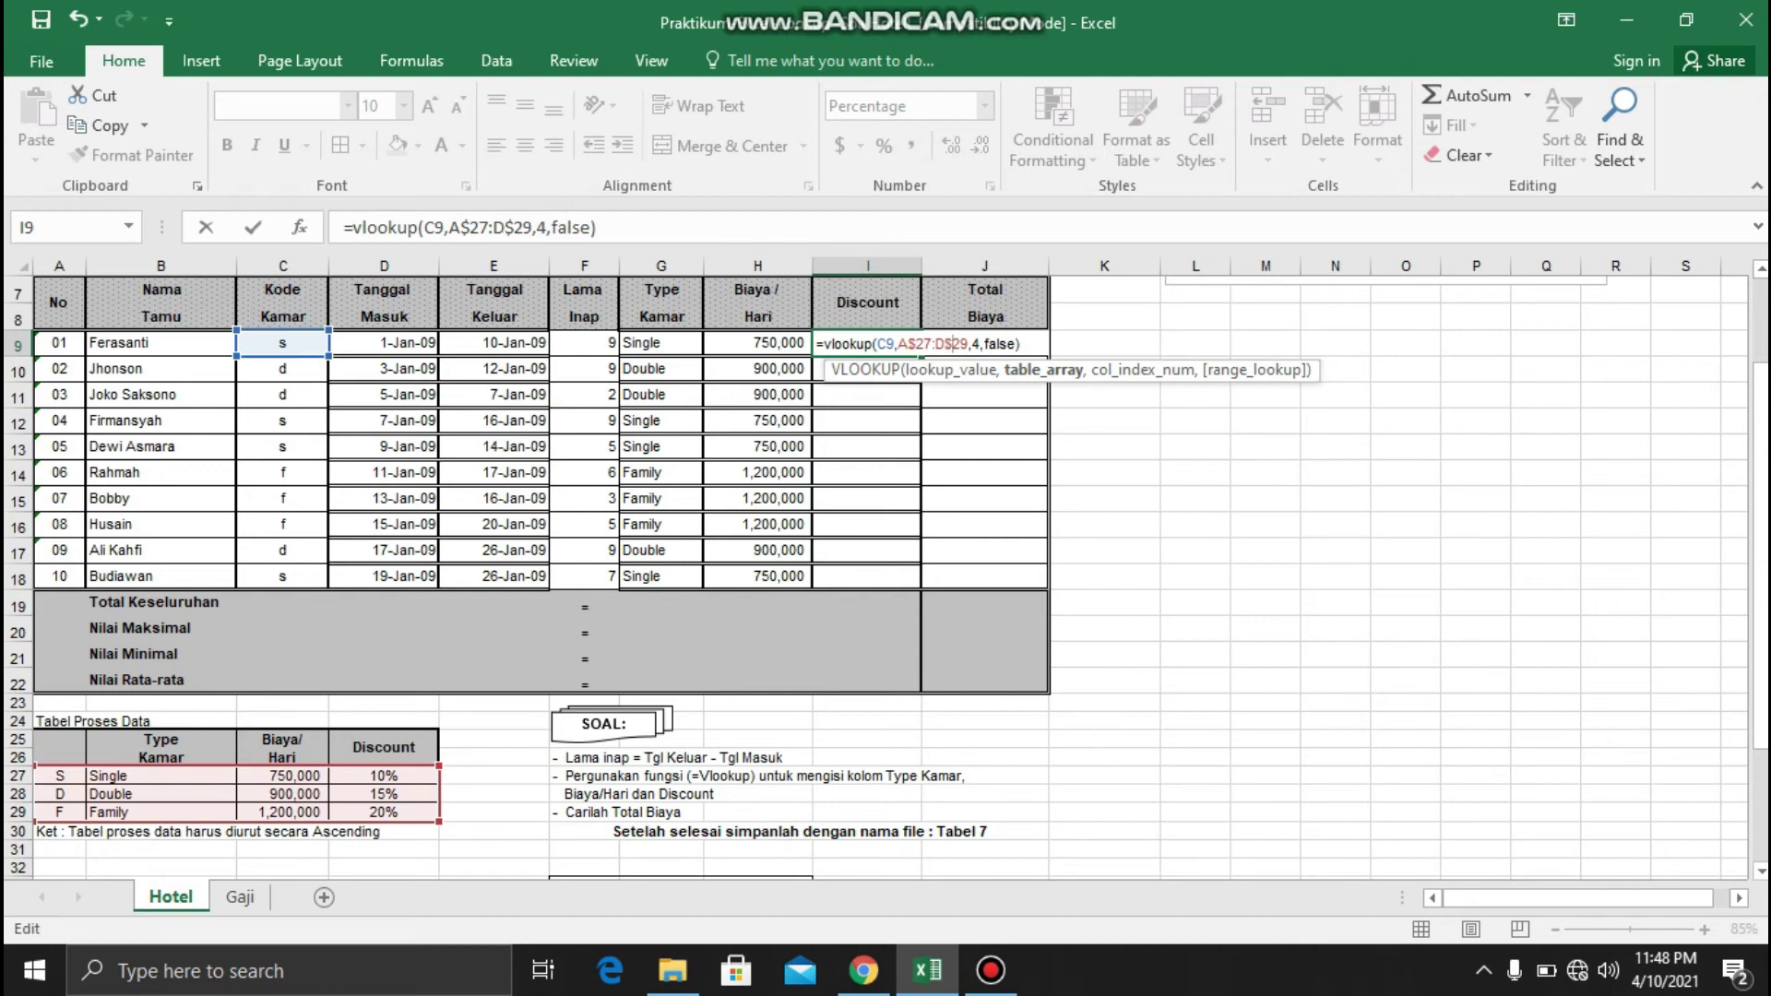
{"action": "key", "text": "Return"}
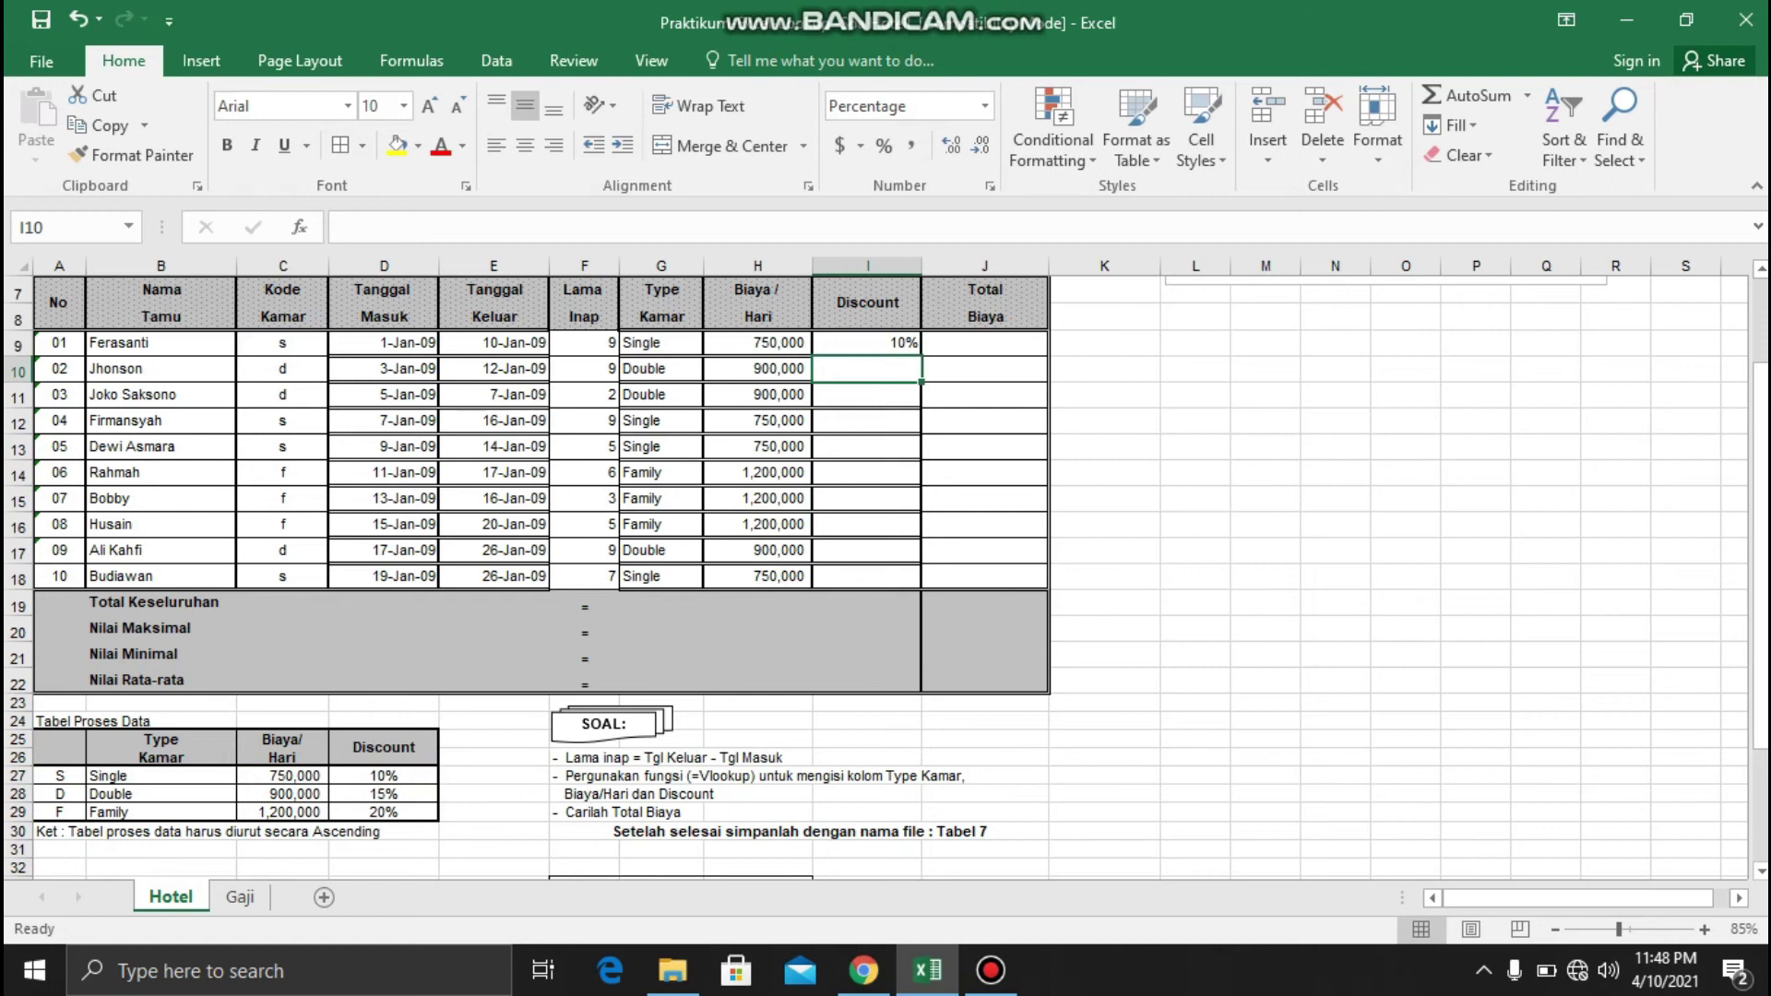
{"action": "left_click", "coordinate": [866, 342]}
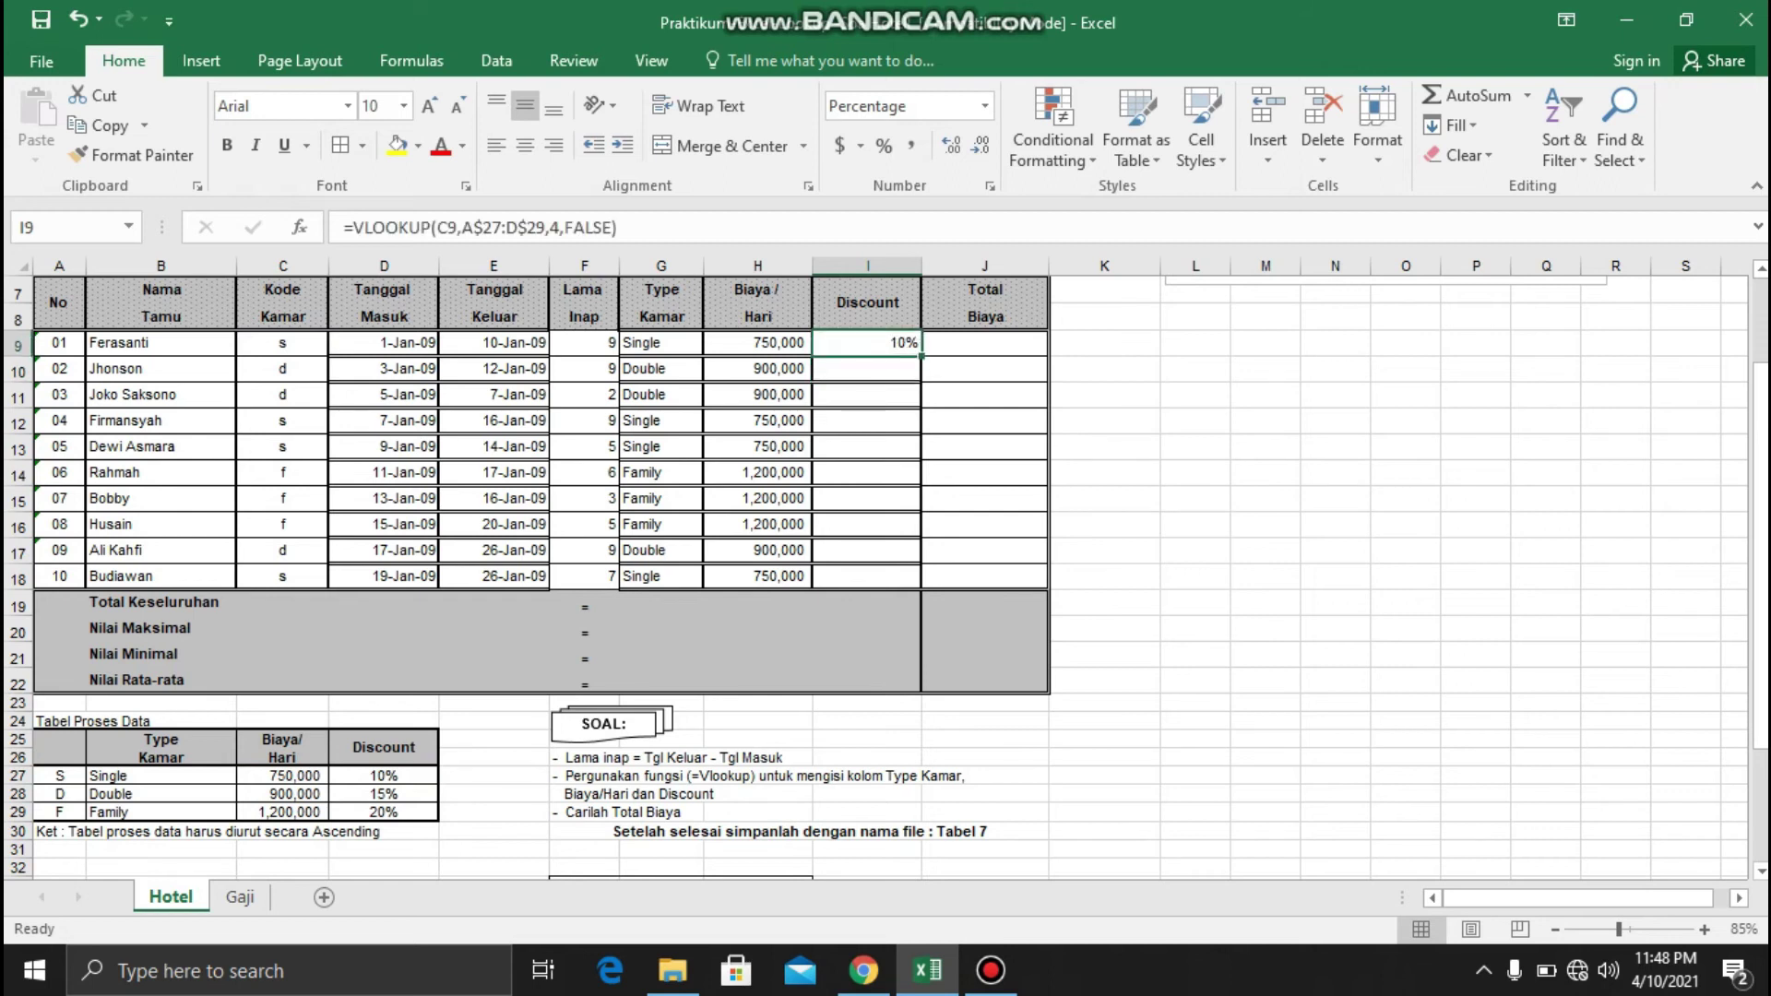
{"action": "left_click_drag", "start_coordinate": [920, 354], "coordinate": [915, 583]}
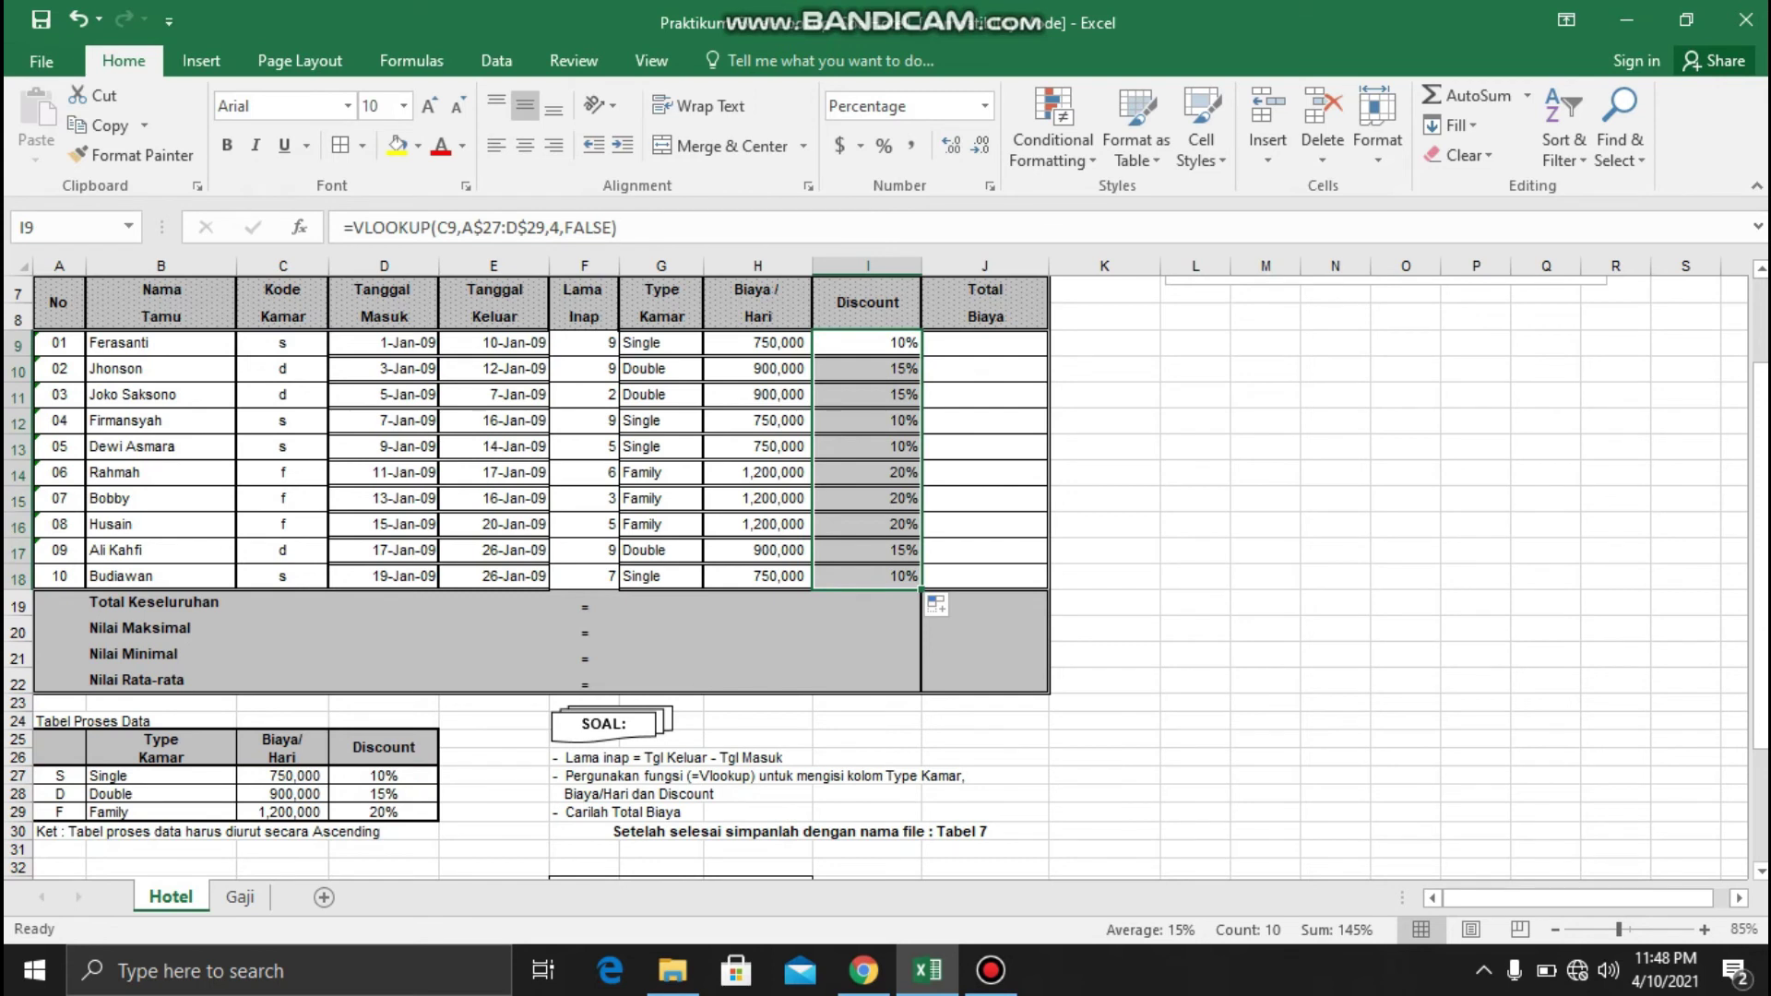
Enter the formula =F9*H9-I9*F9*H9 in Total Biaya cell J9, and copy it down to J18
{"action": "left_click", "coordinate": [983, 342]}
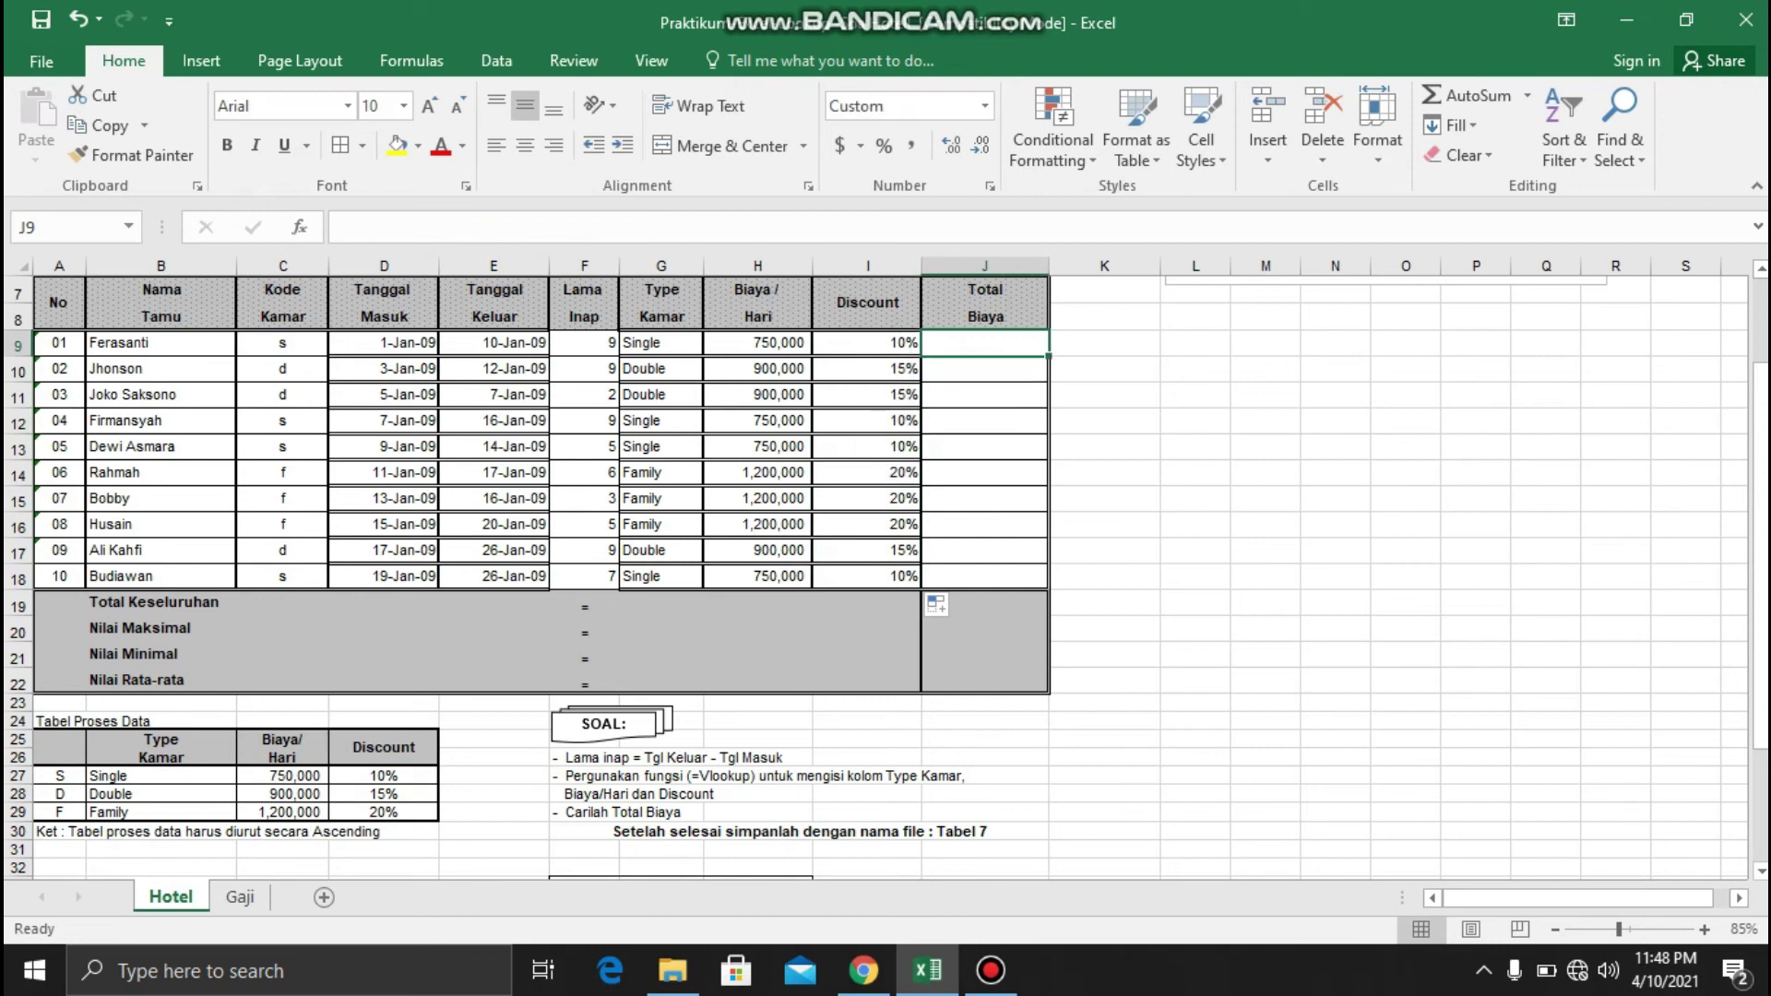
{"action": "type", "text": "="}
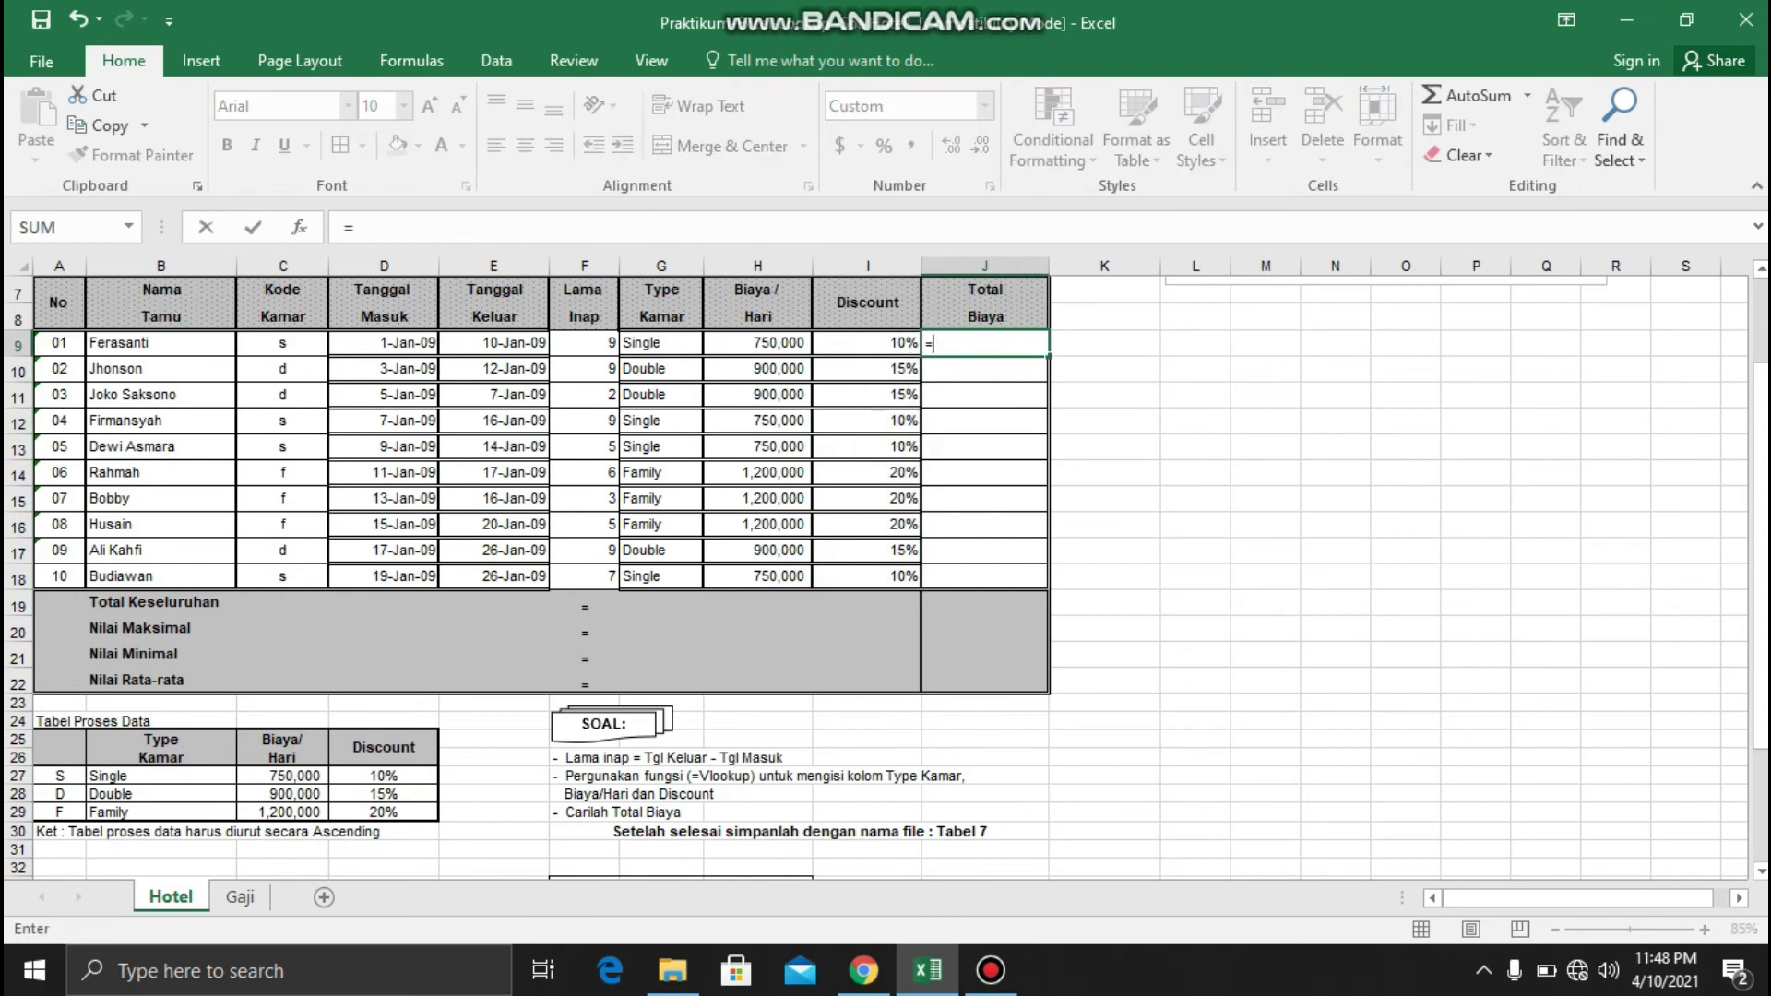
{"action": "left_click", "coordinate": [583, 342]}
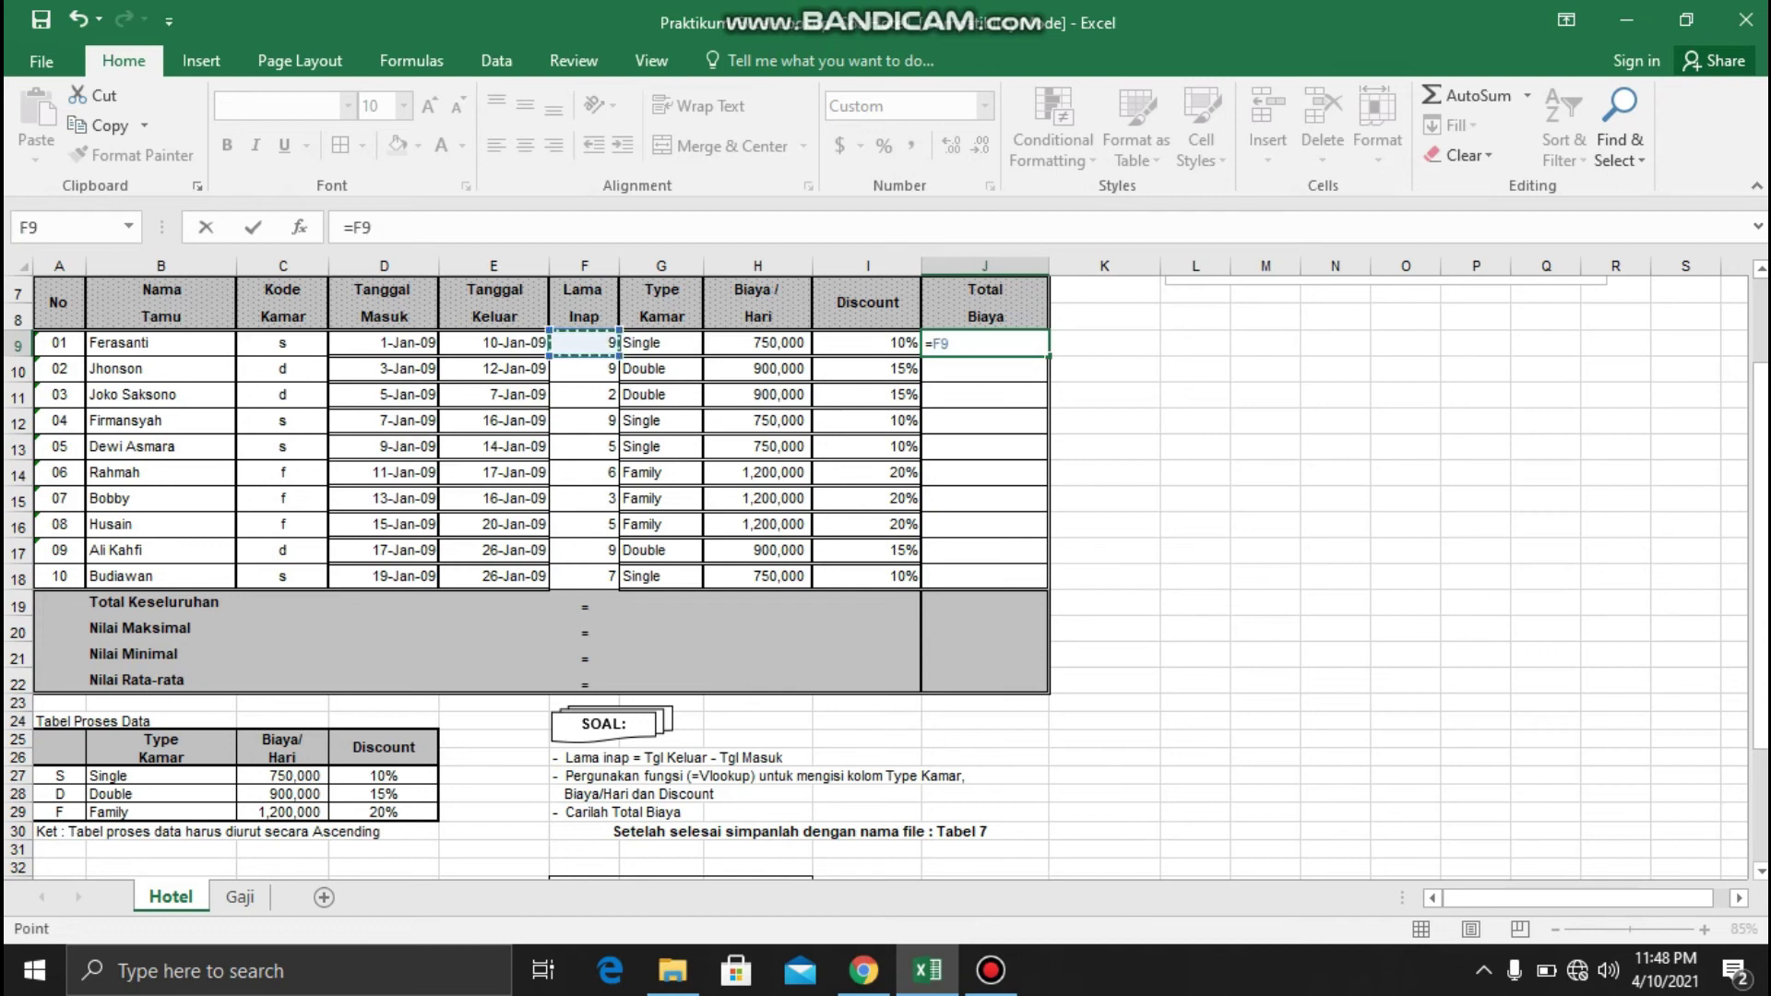
{"action": "type", "text": "*"}
{"action": "left_click", "coordinate": [756, 343]}
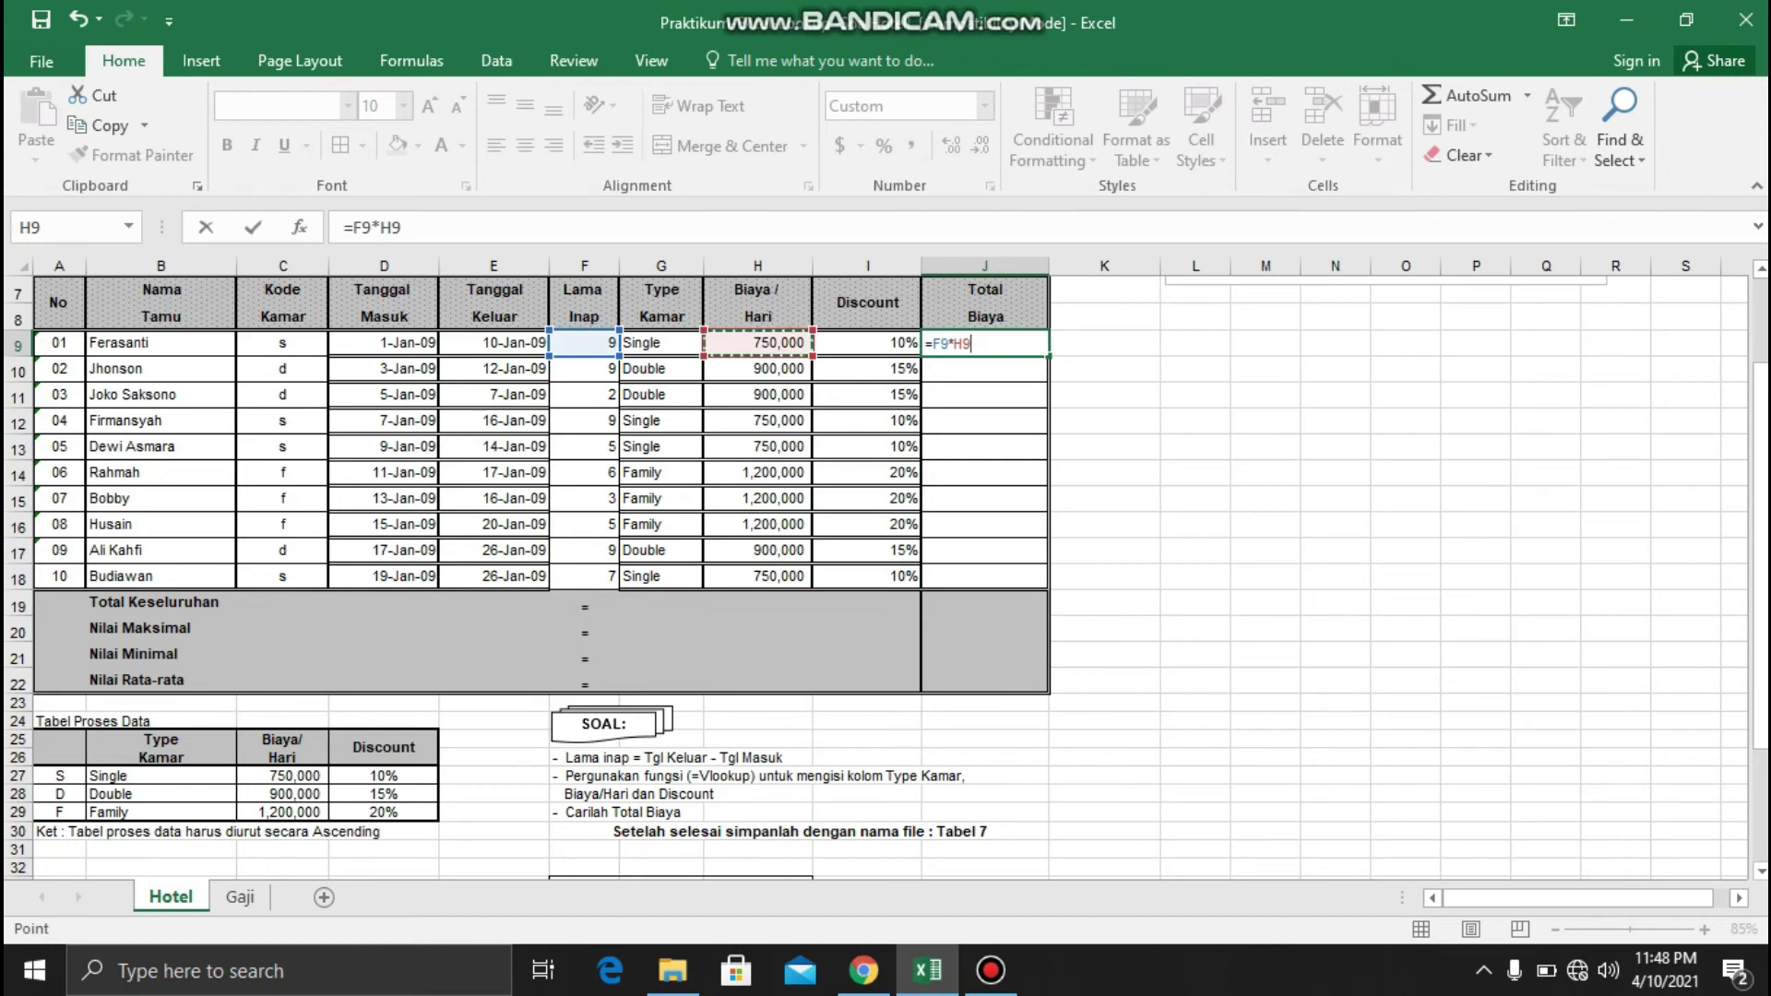
{"action": "type", "text": "-"}
{"action": "left_click", "coordinate": [867, 342]}
{"action": "type", "text": "*"}
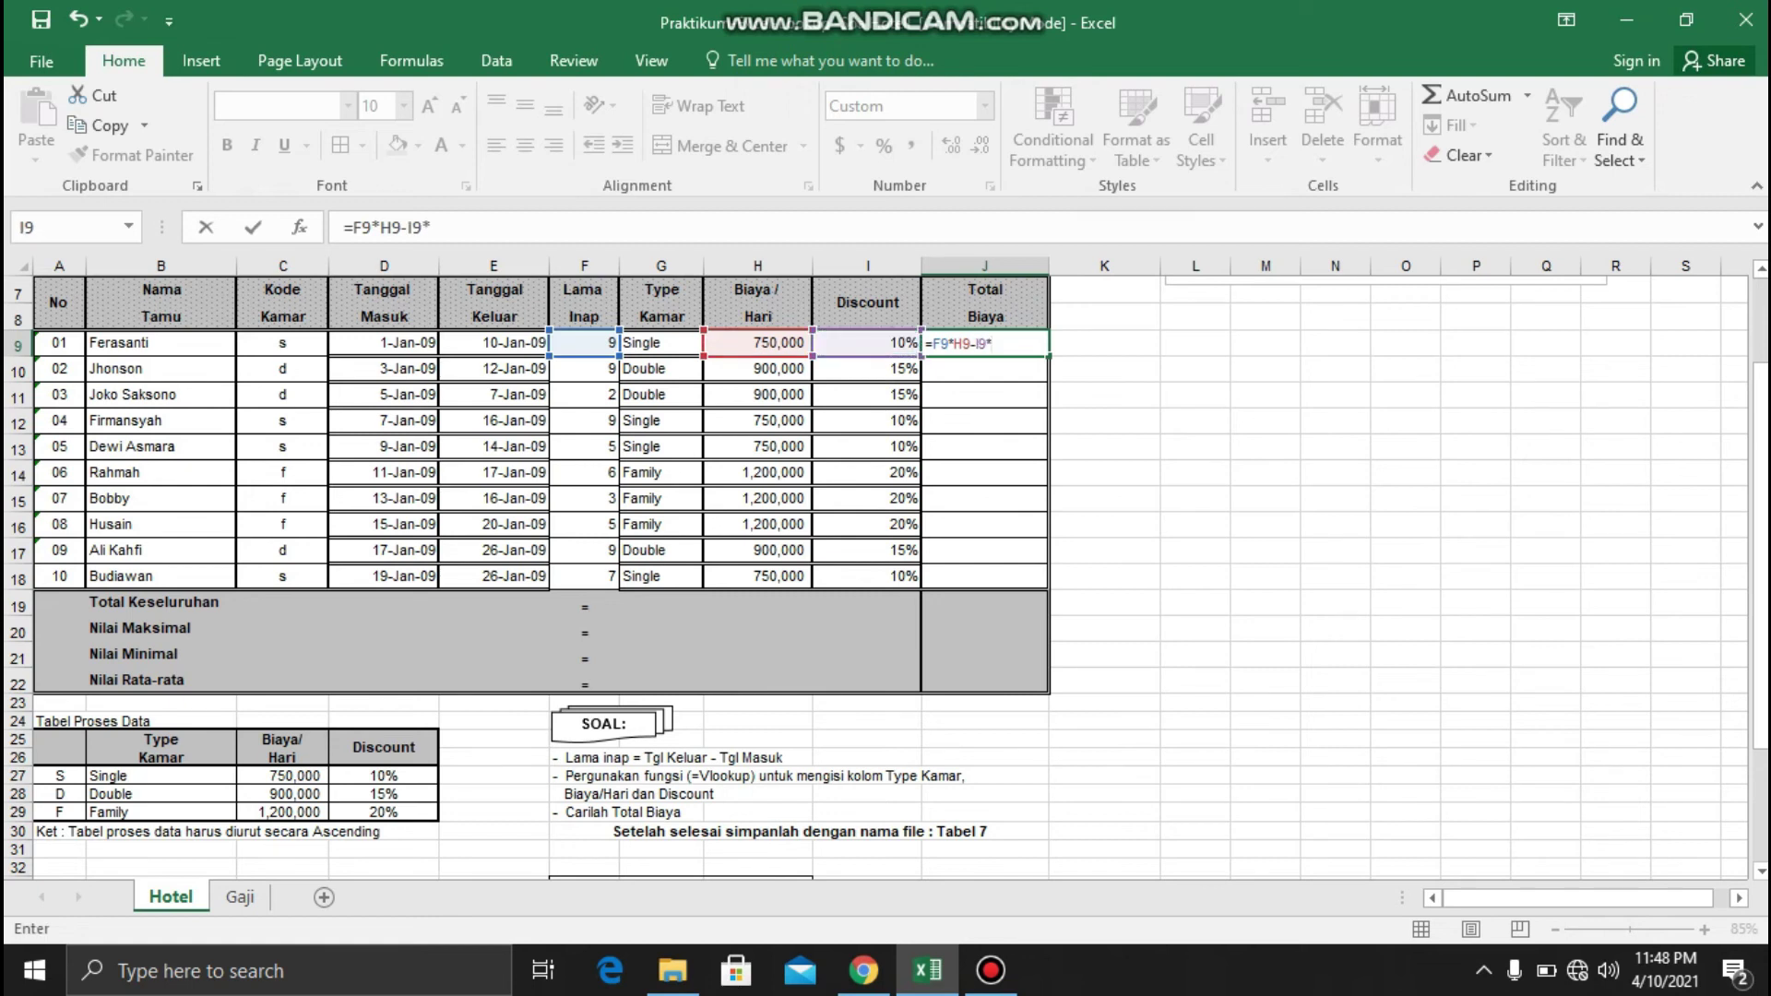
{"action": "left_click", "coordinate": [584, 342]}
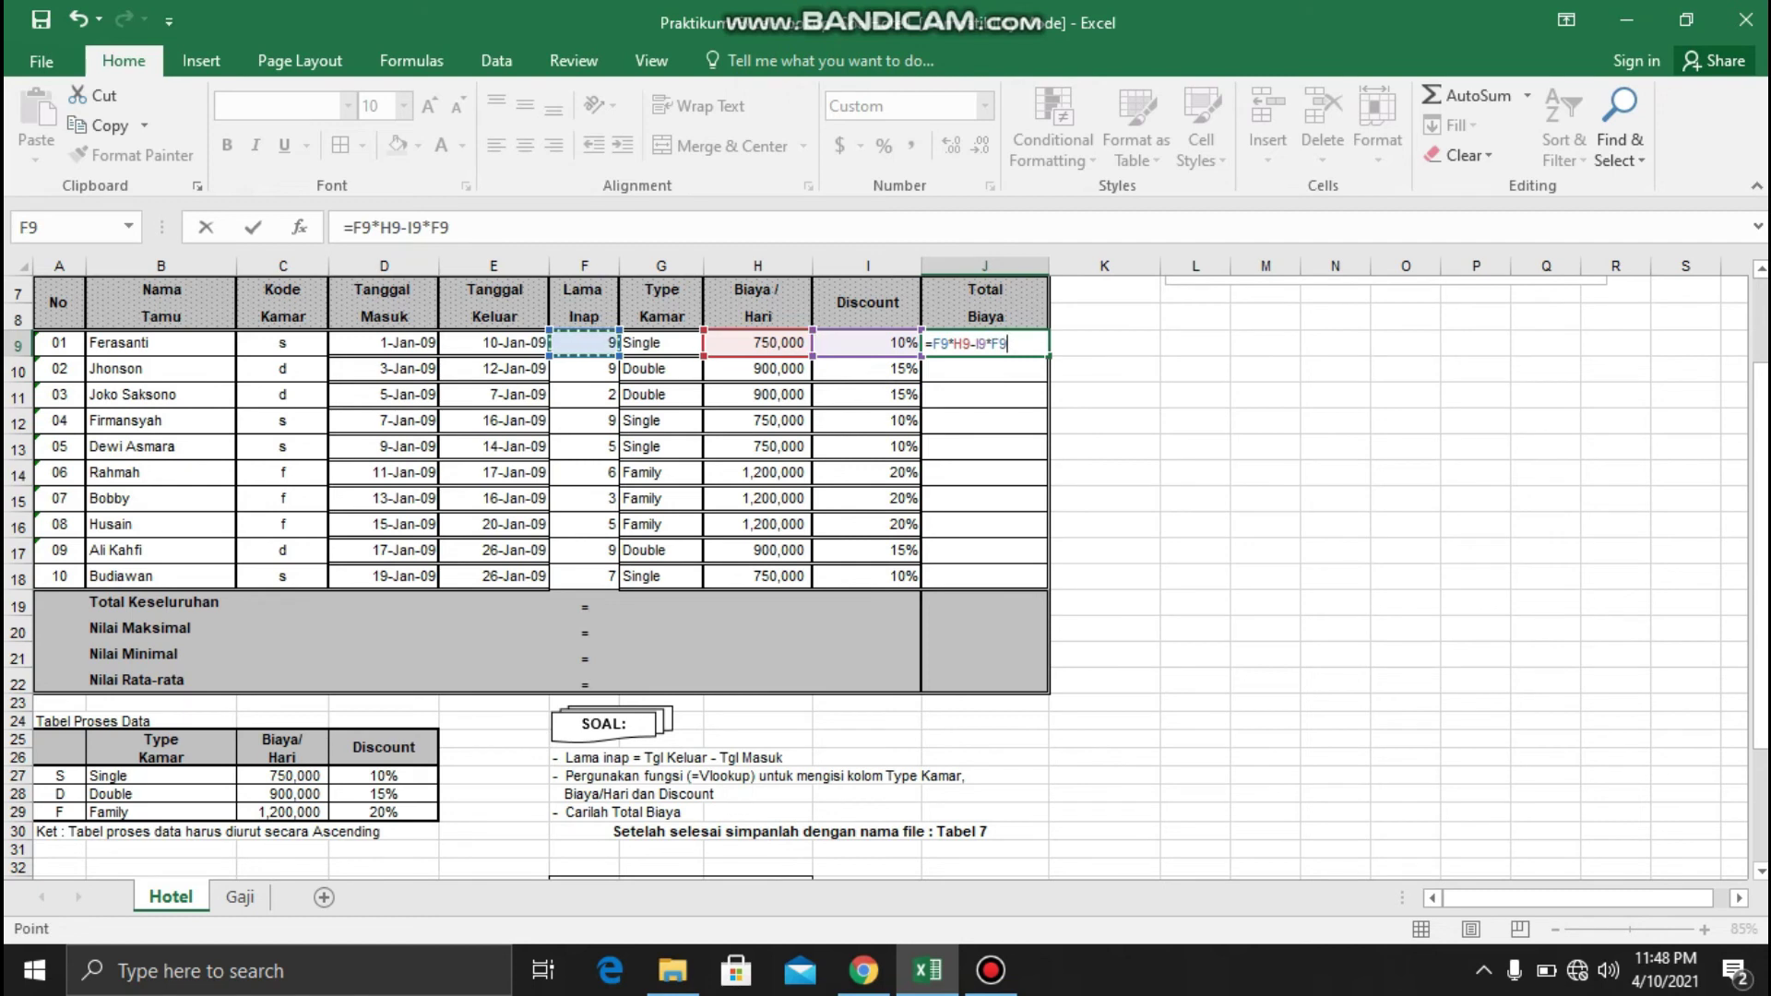
{"action": "type", "text": "*"}
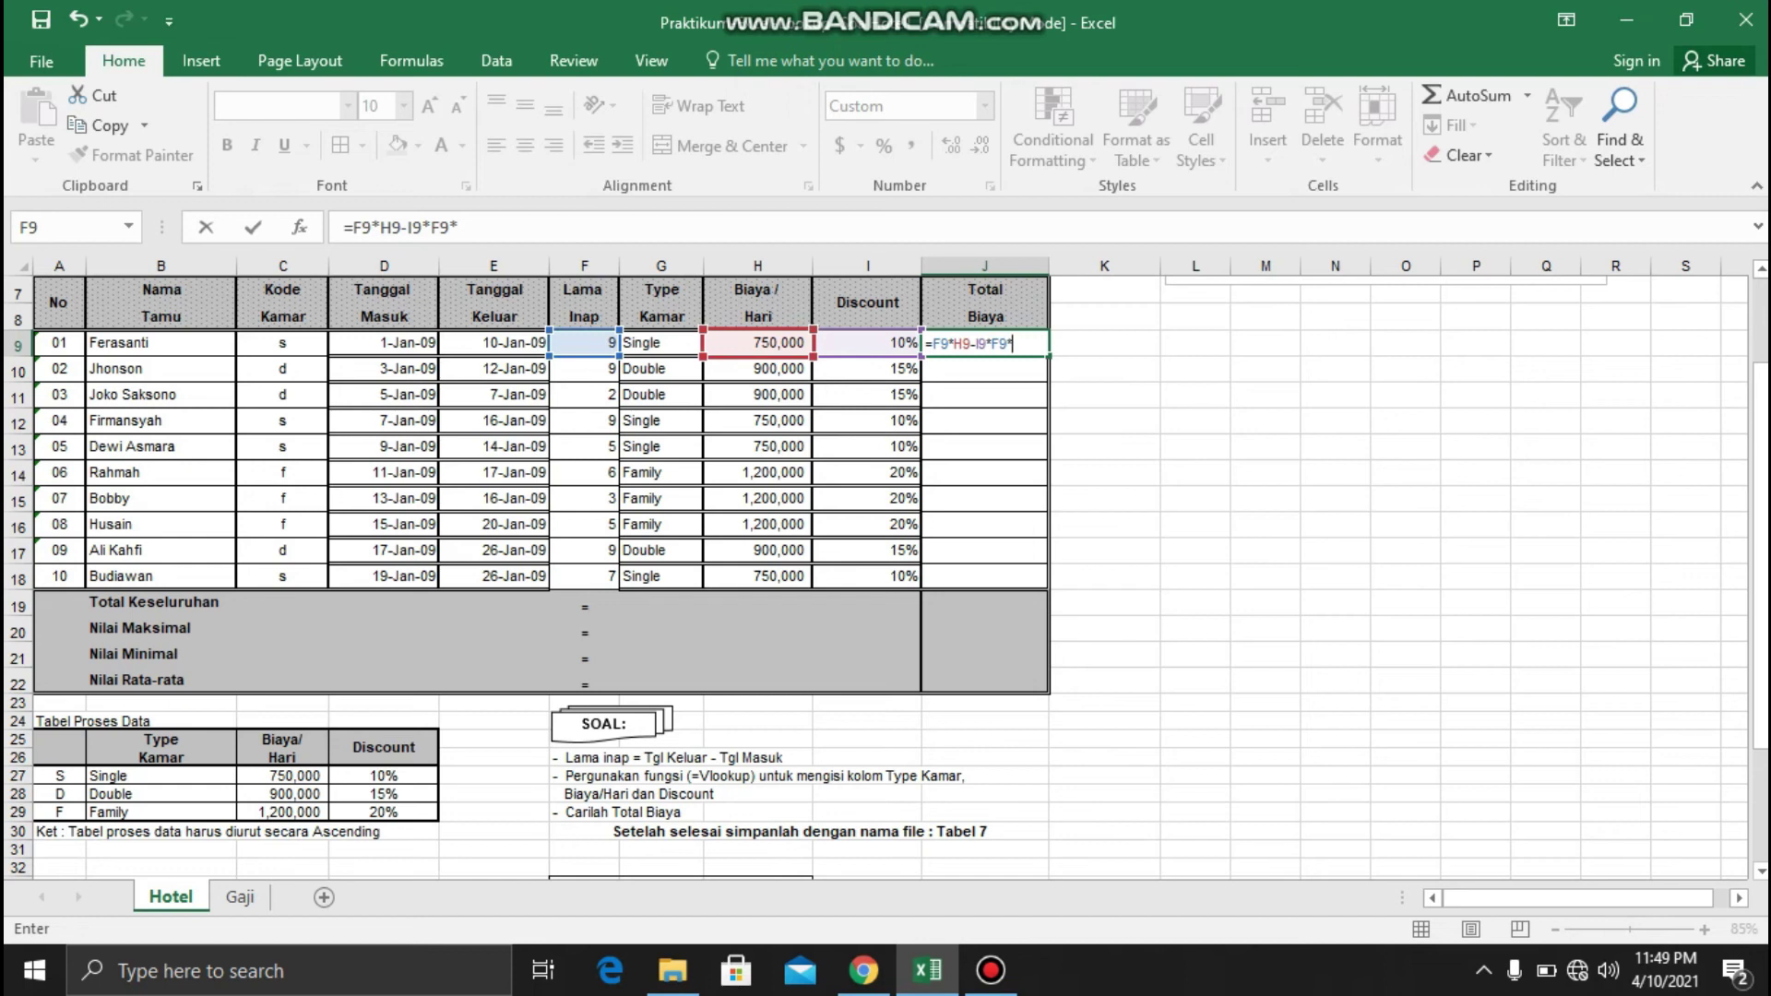
{"action": "left_click", "coordinate": [757, 342]}
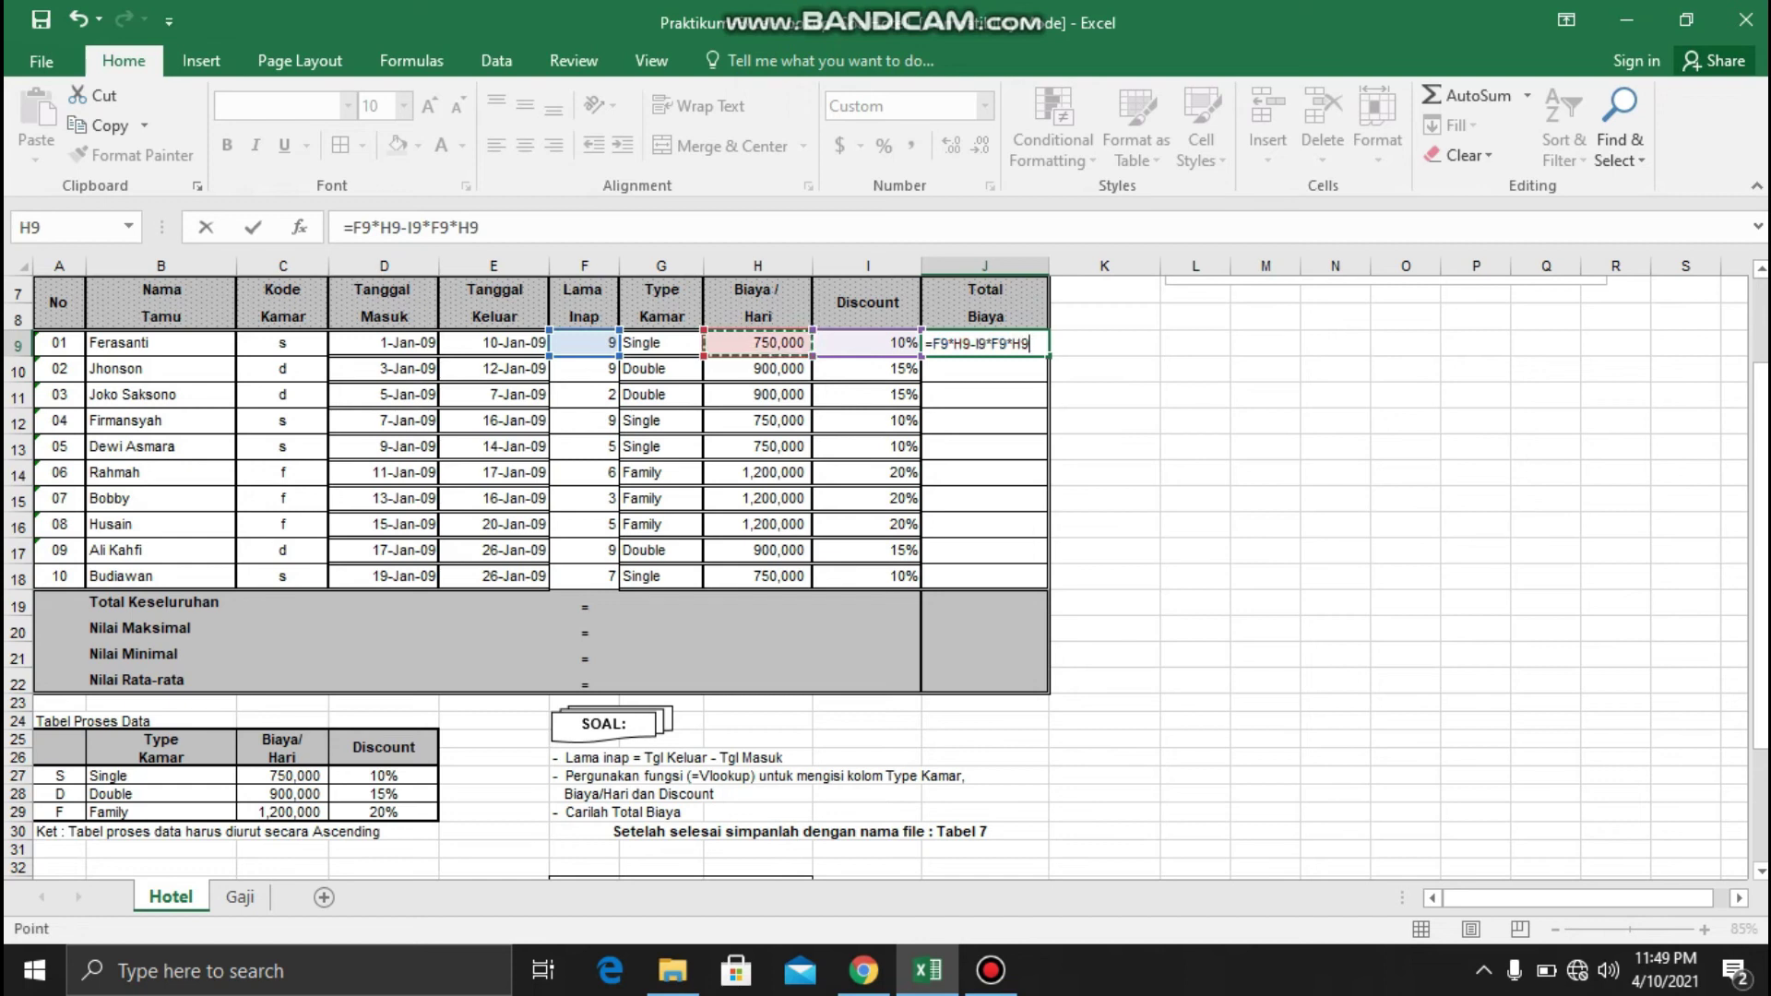
{"action": "key", "text": "Return"}
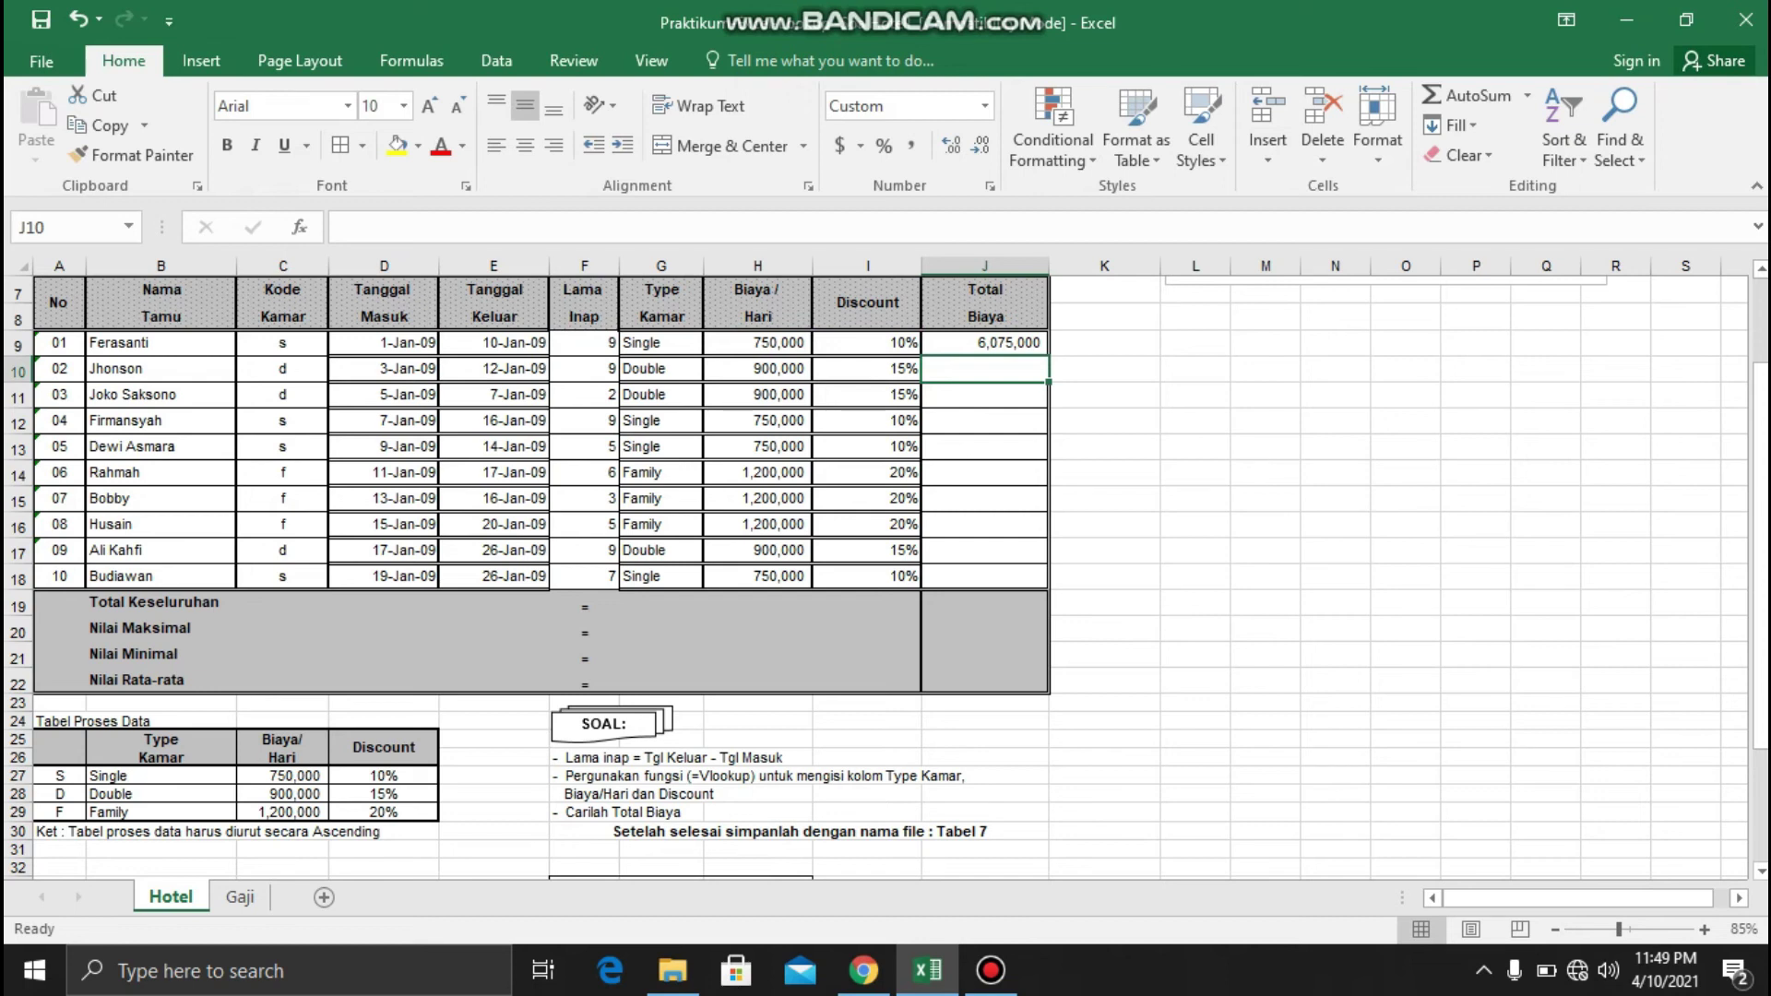
{"action": "left_click", "coordinate": [984, 342]}
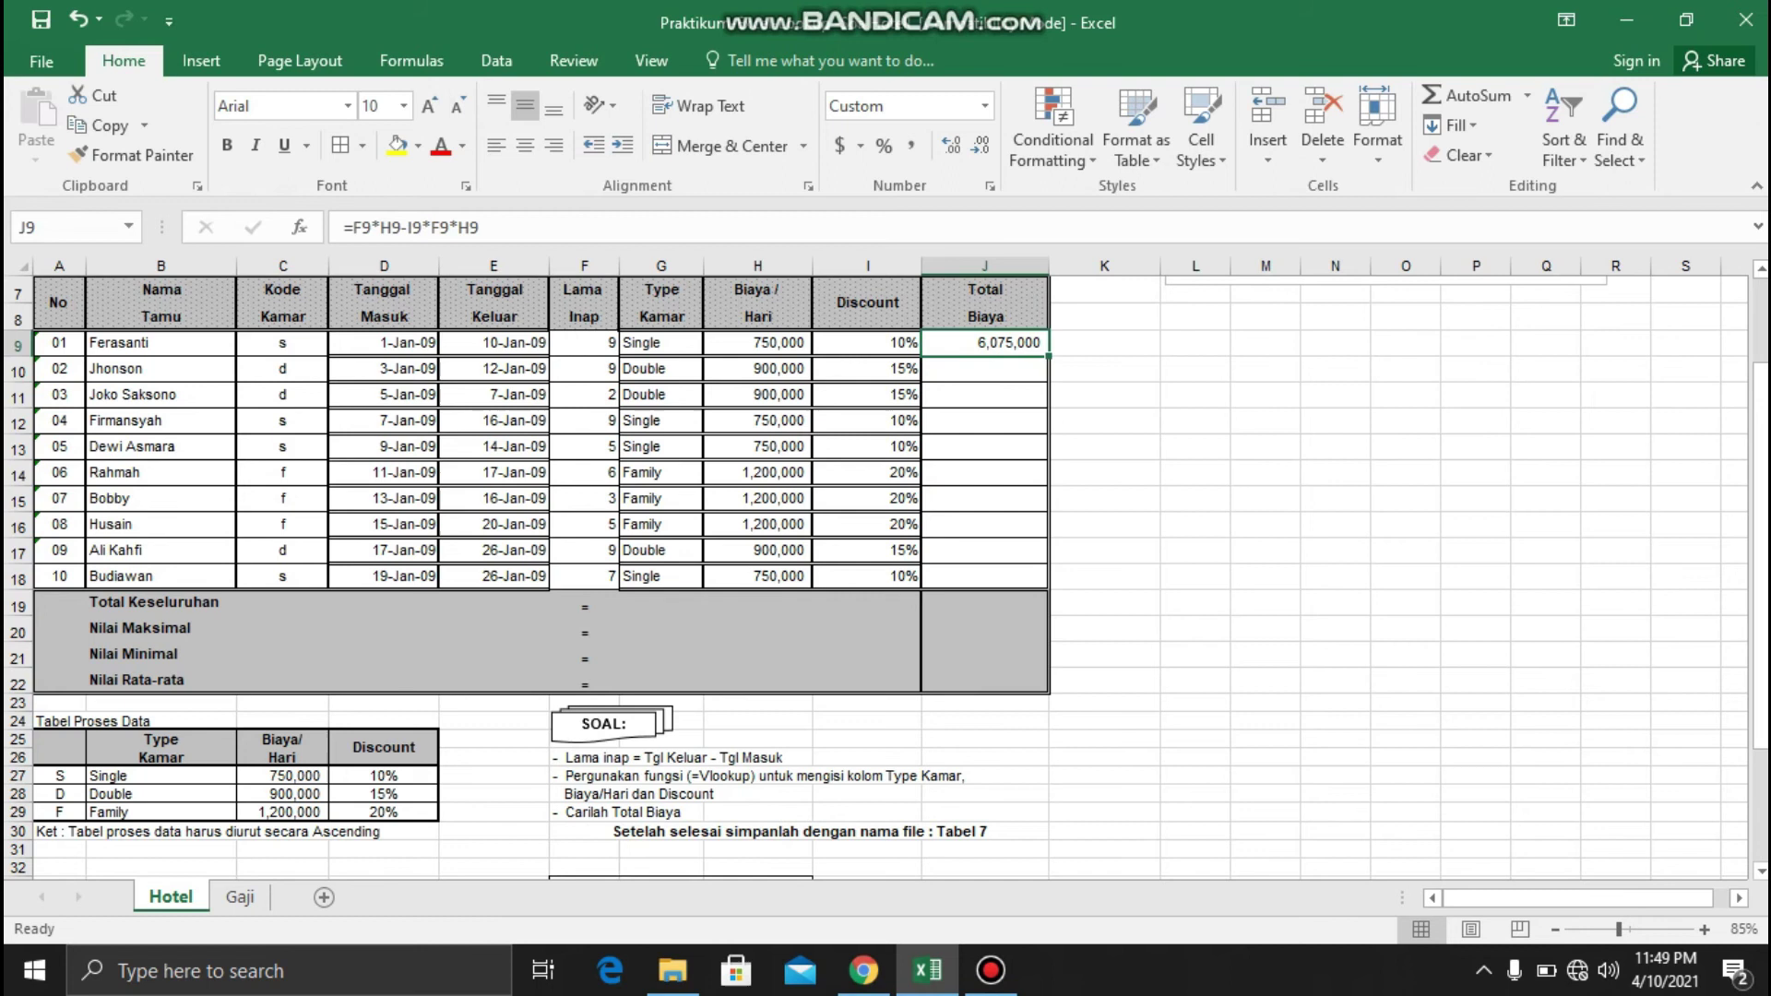
{"action": "left_click_drag", "start_coordinate": [1049, 355], "coordinate": [1033, 579]}
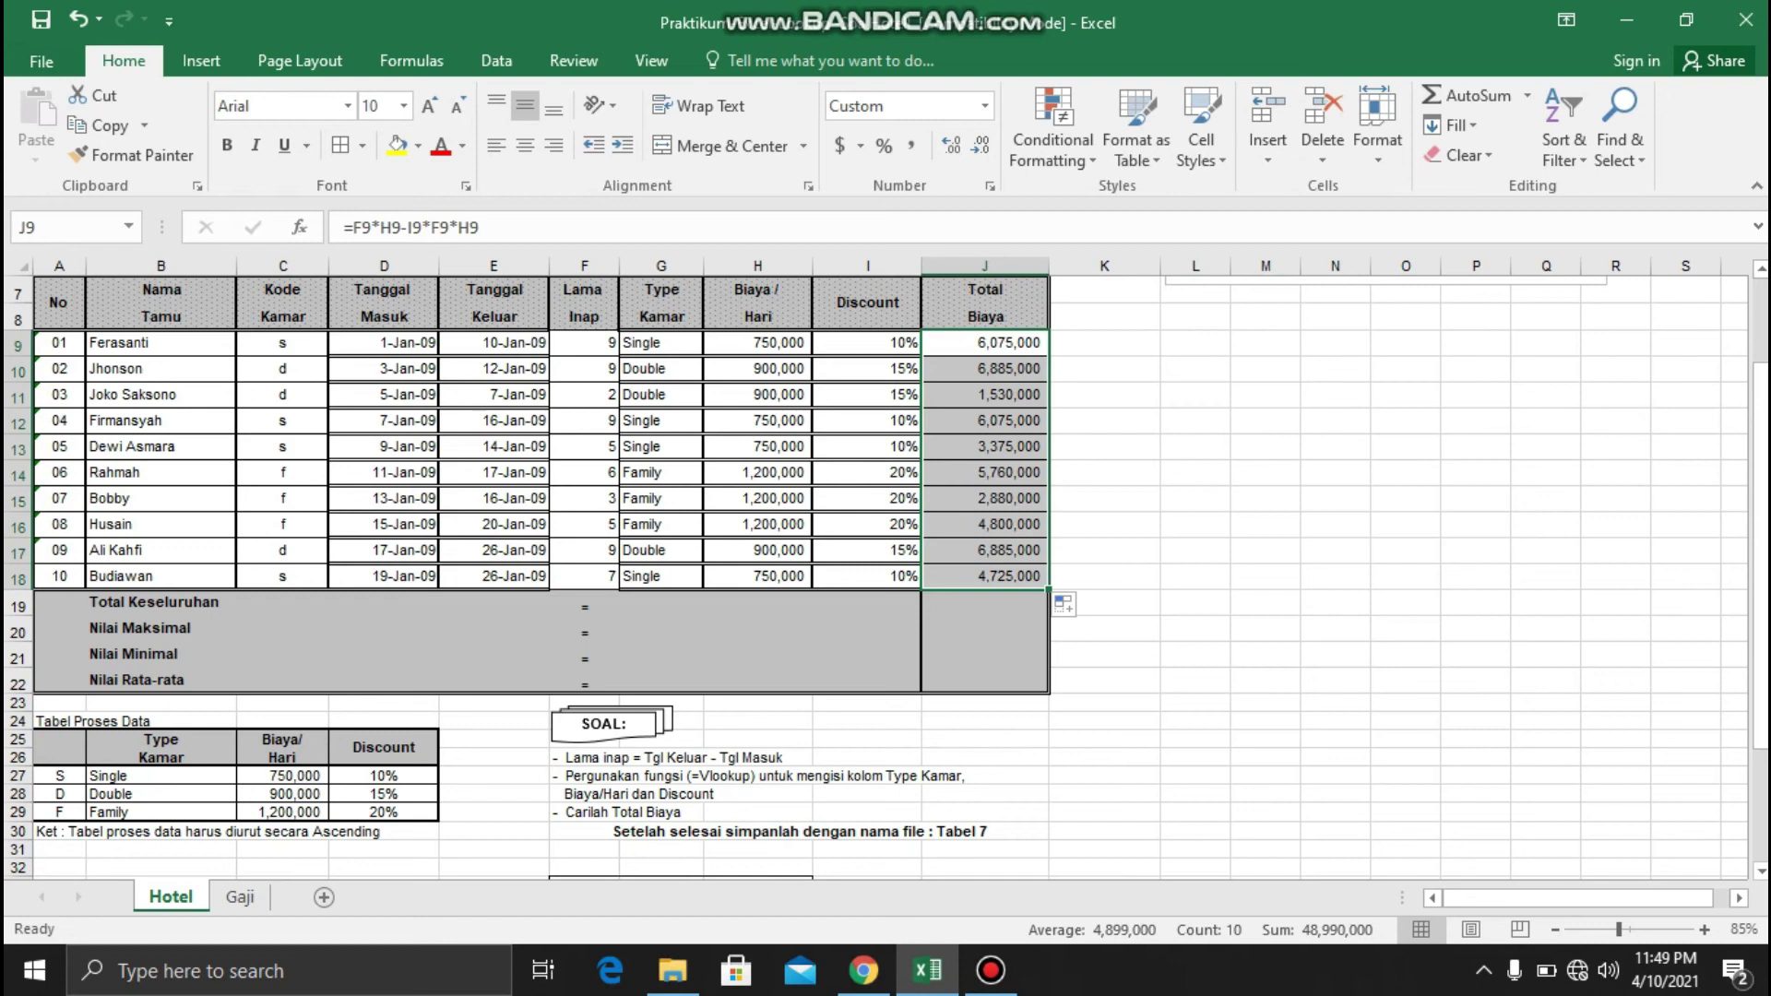
Enter a SUM formula over J9:J18 in the Total Keseluruhan cell J19
{"action": "left_click", "coordinate": [984, 602]}
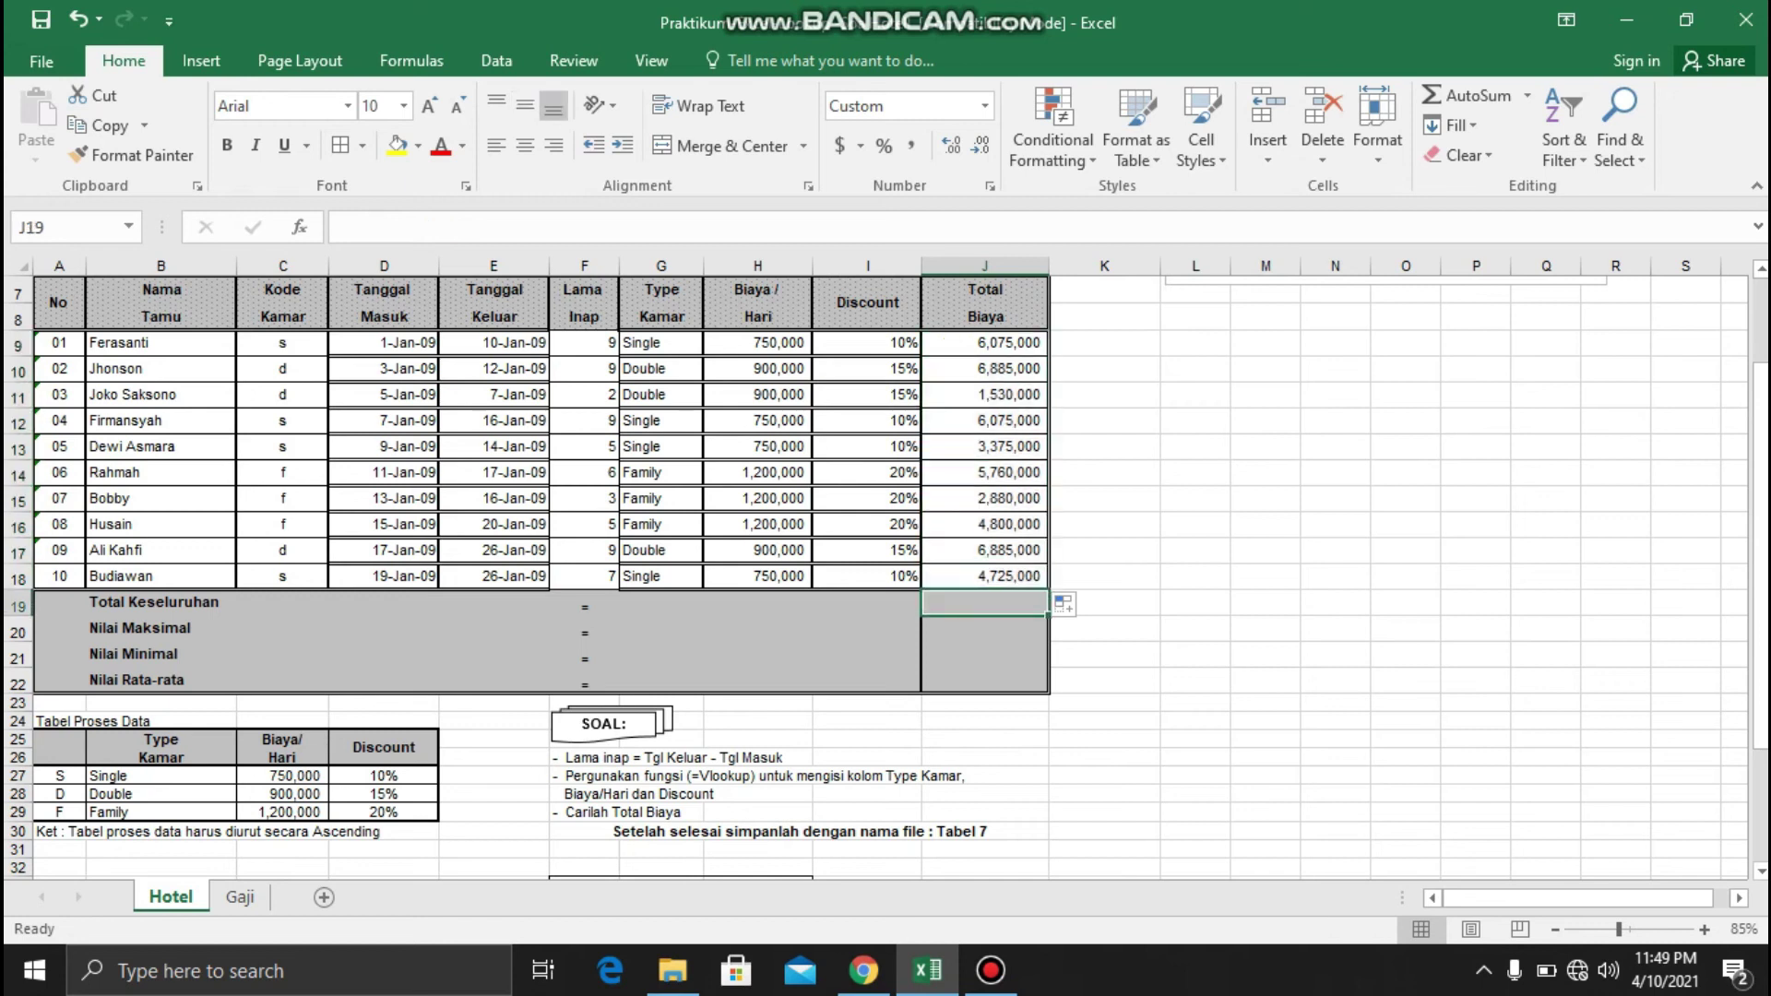
{"action": "type", "text": "s"}
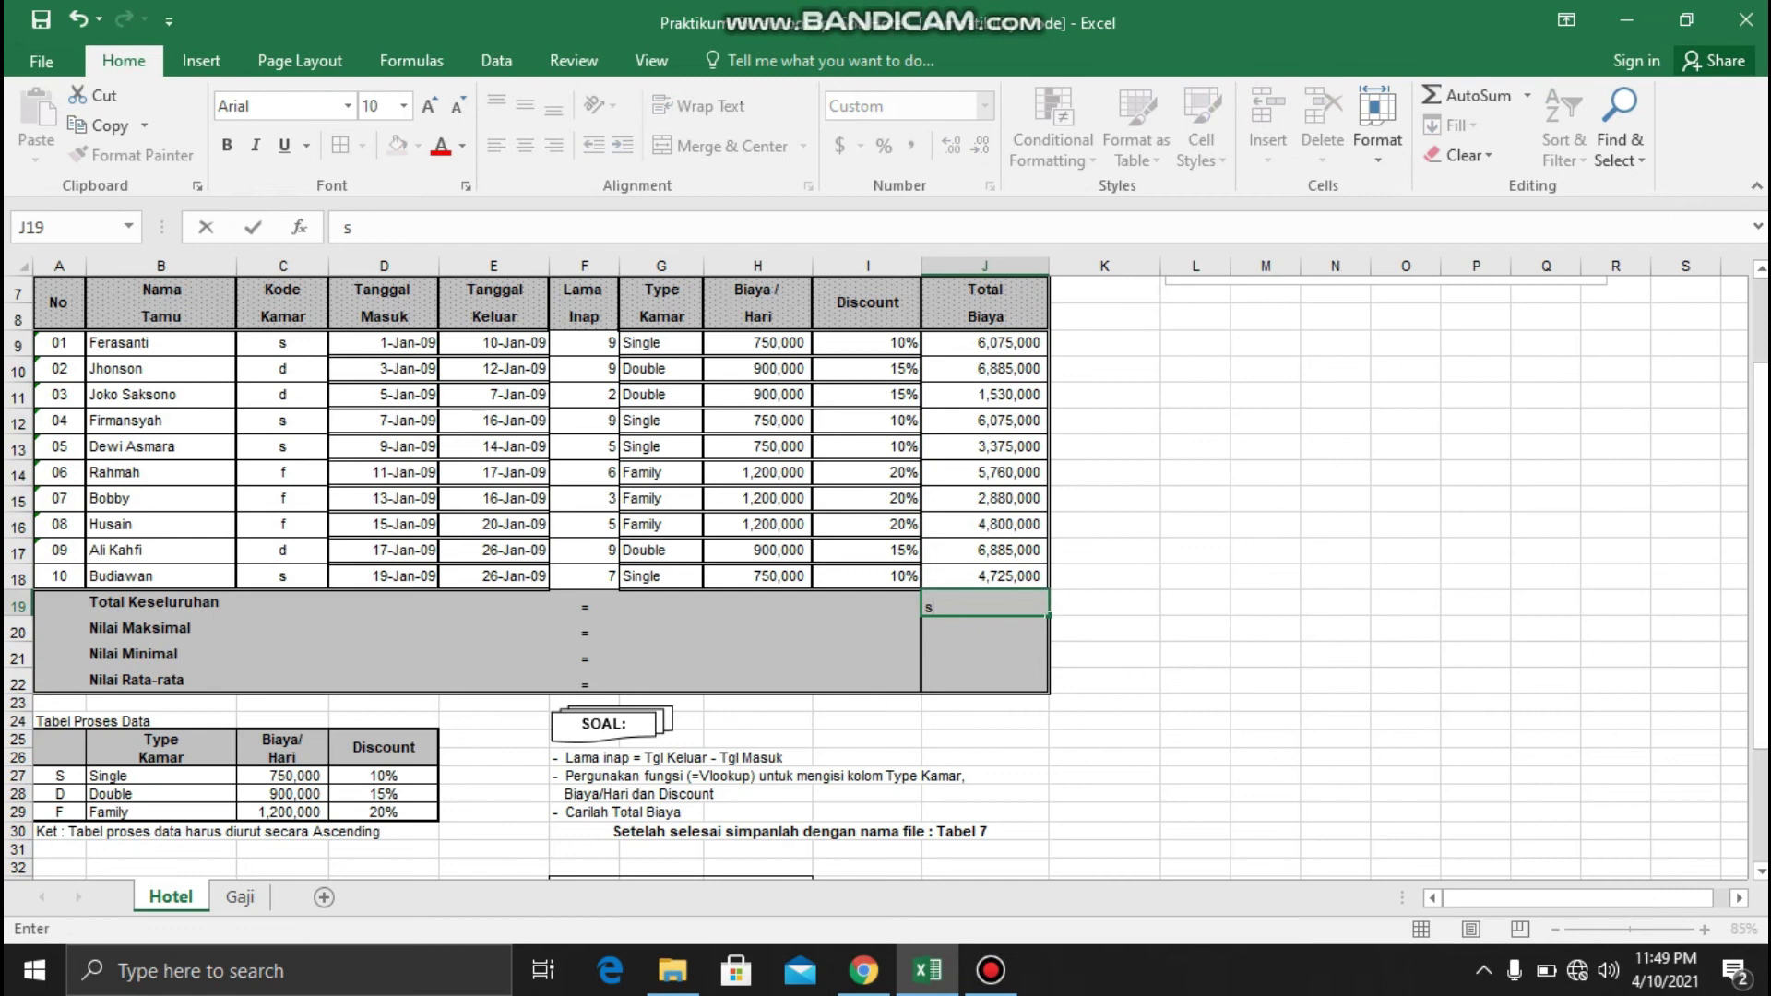
{"action": "key", "text": "BackSpace"}
{"action": "type", "text": "="}
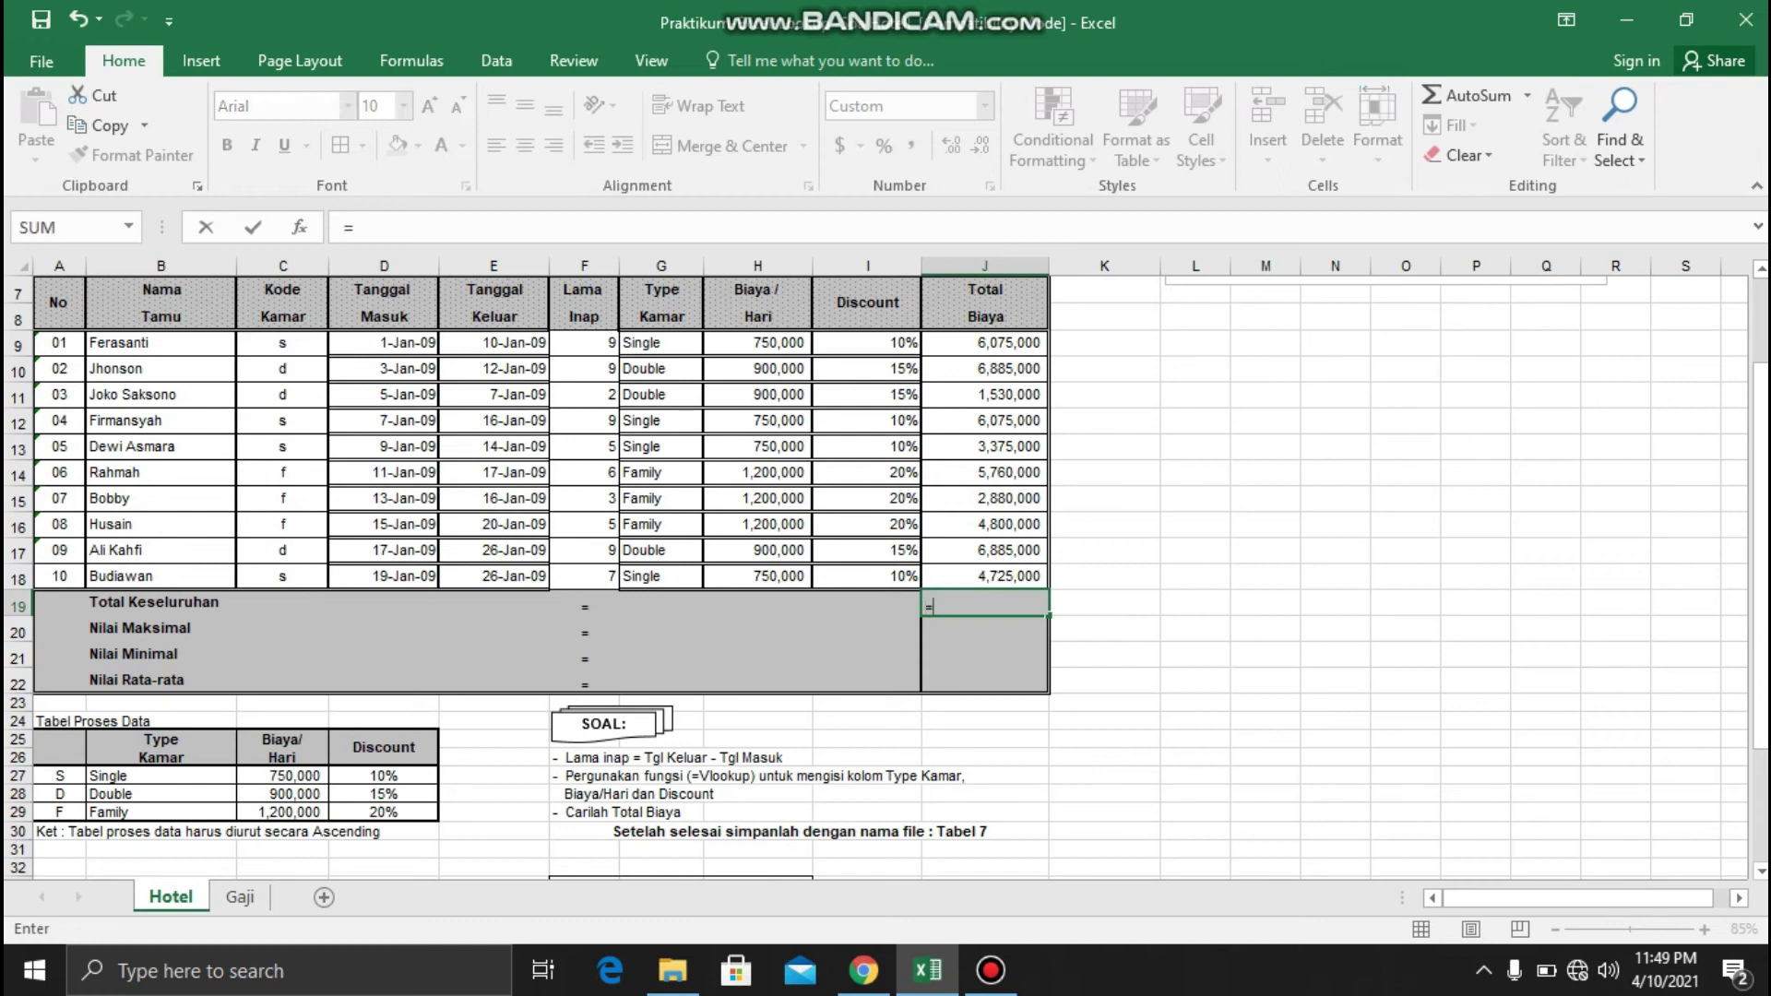
{"action": "type", "text": "sum"}
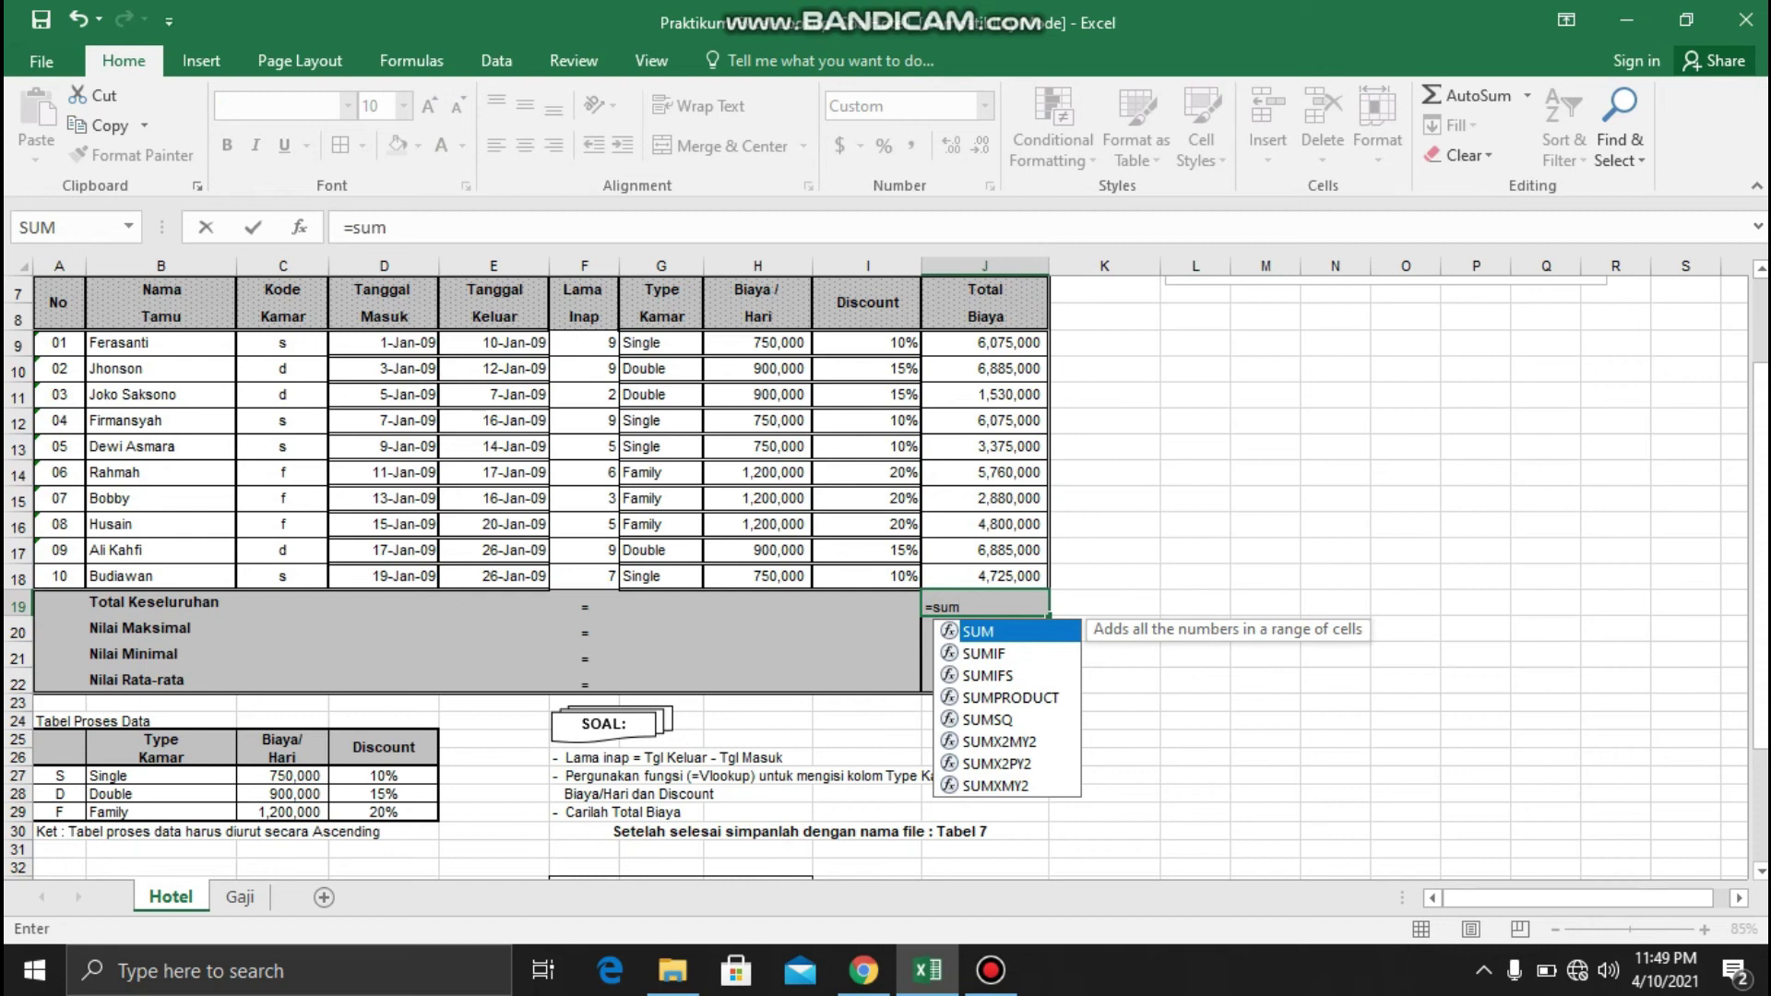
{"action": "type", "text": "("}
{"action": "left_click_drag", "start_coordinate": [987, 342], "coordinate": [1006, 577]}
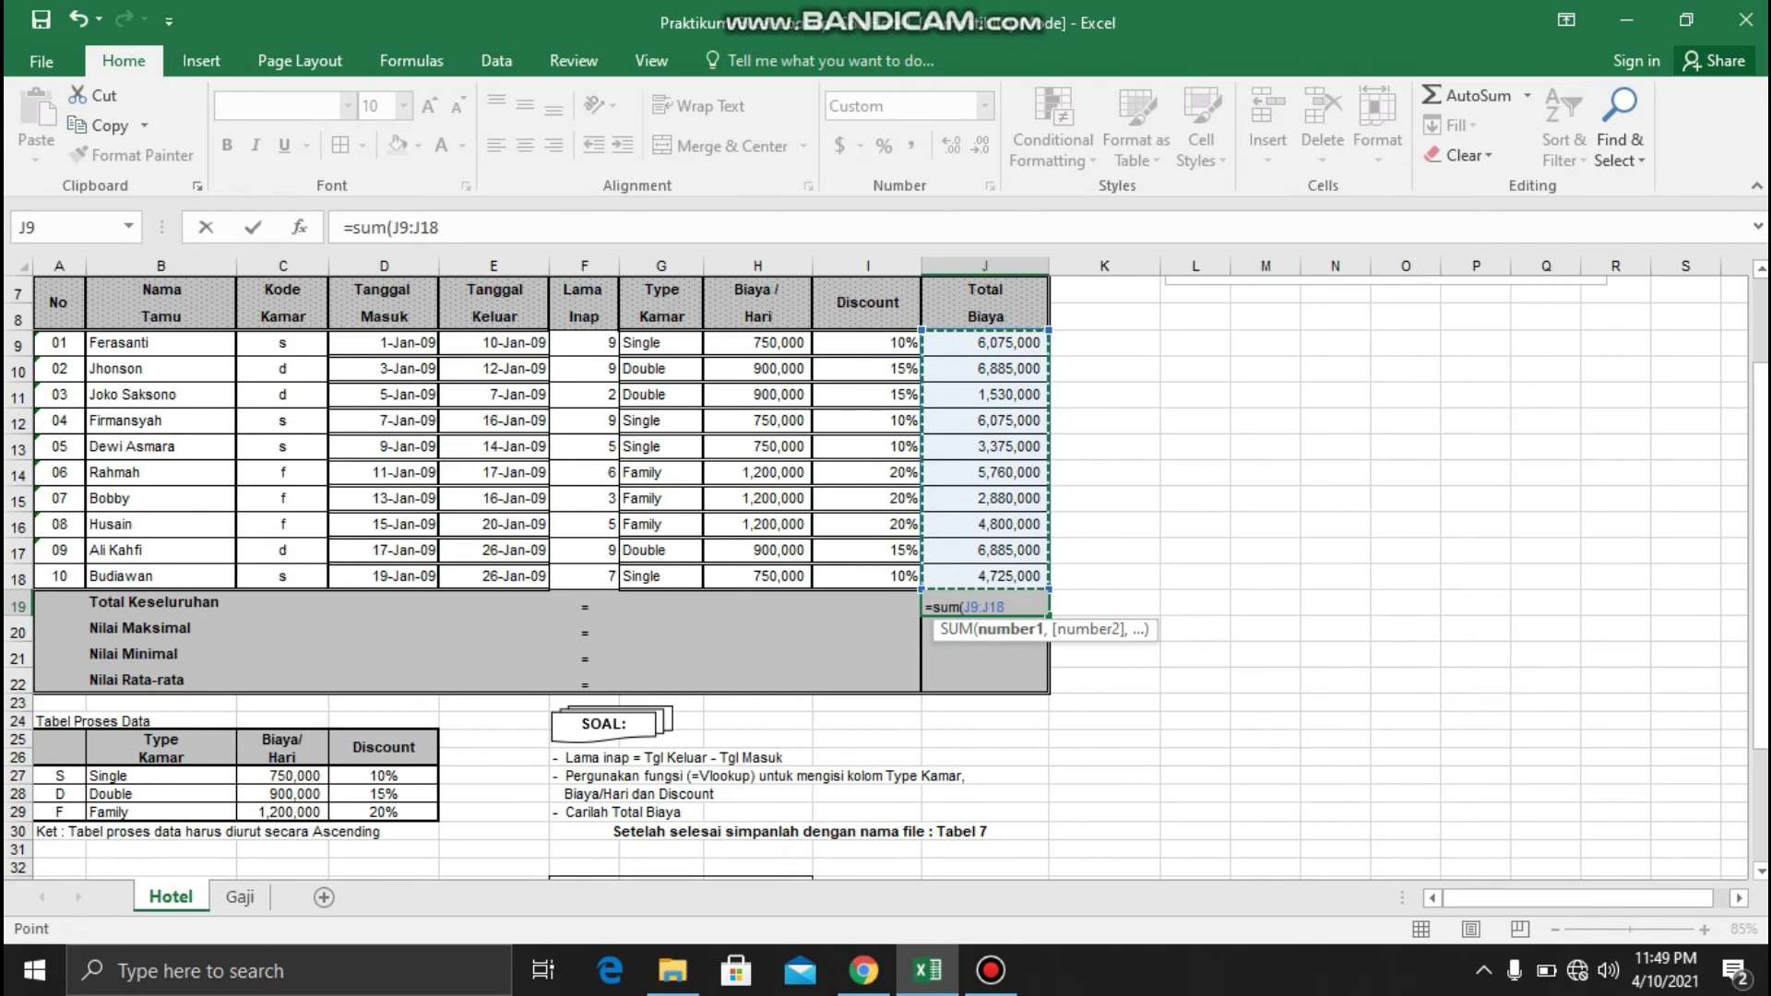
{"action": "key", "text": "Return"}
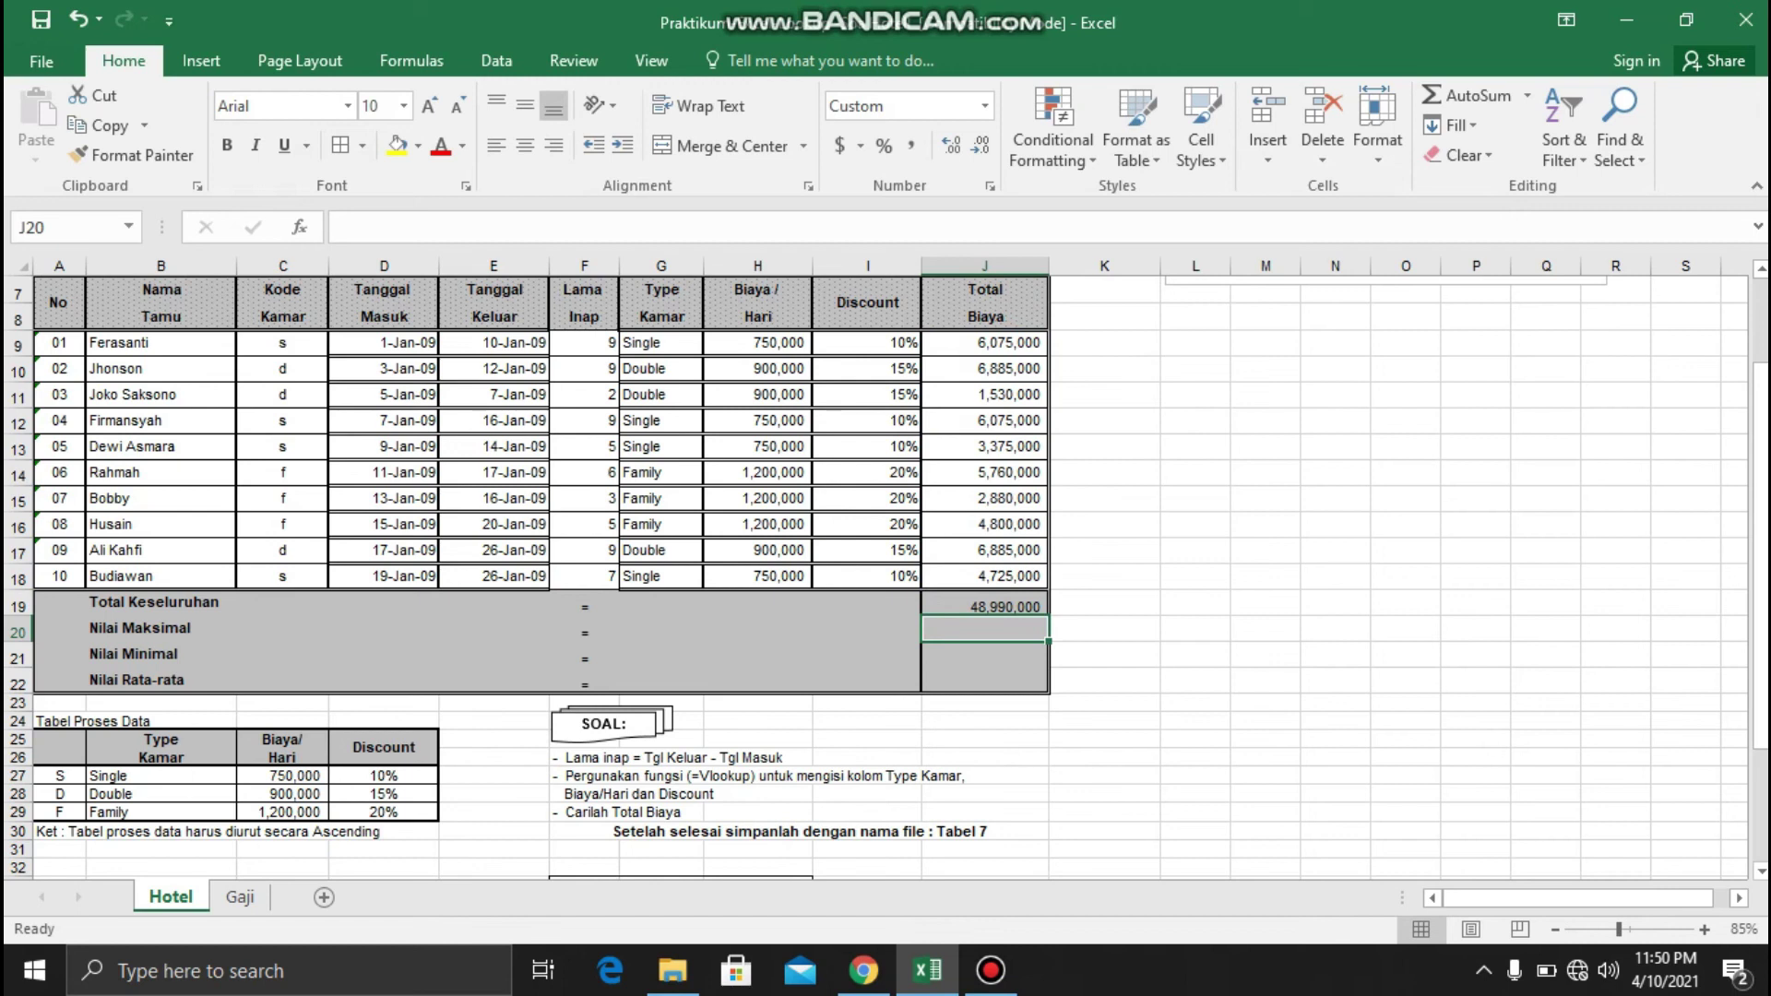
Enter a MAX formula over J9:J18 in the Nilai Maksimal cell J20
{"action": "type", "text": "="}
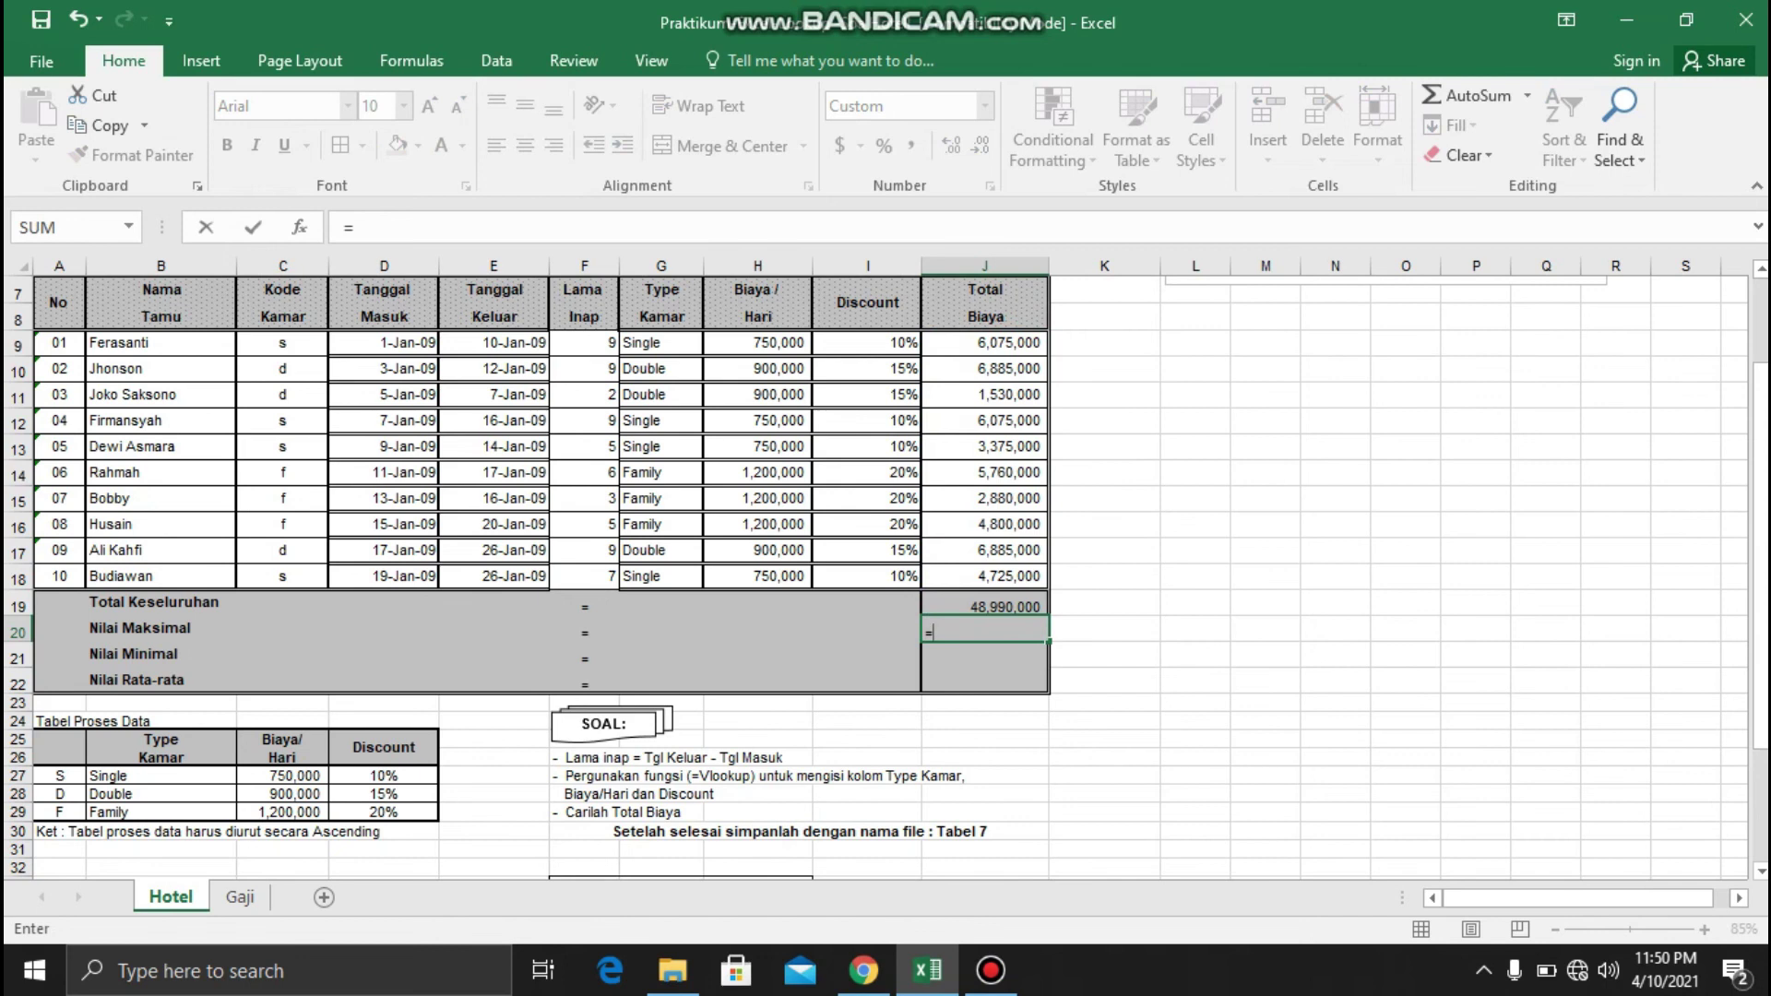
{"action": "type", "text": "max"}
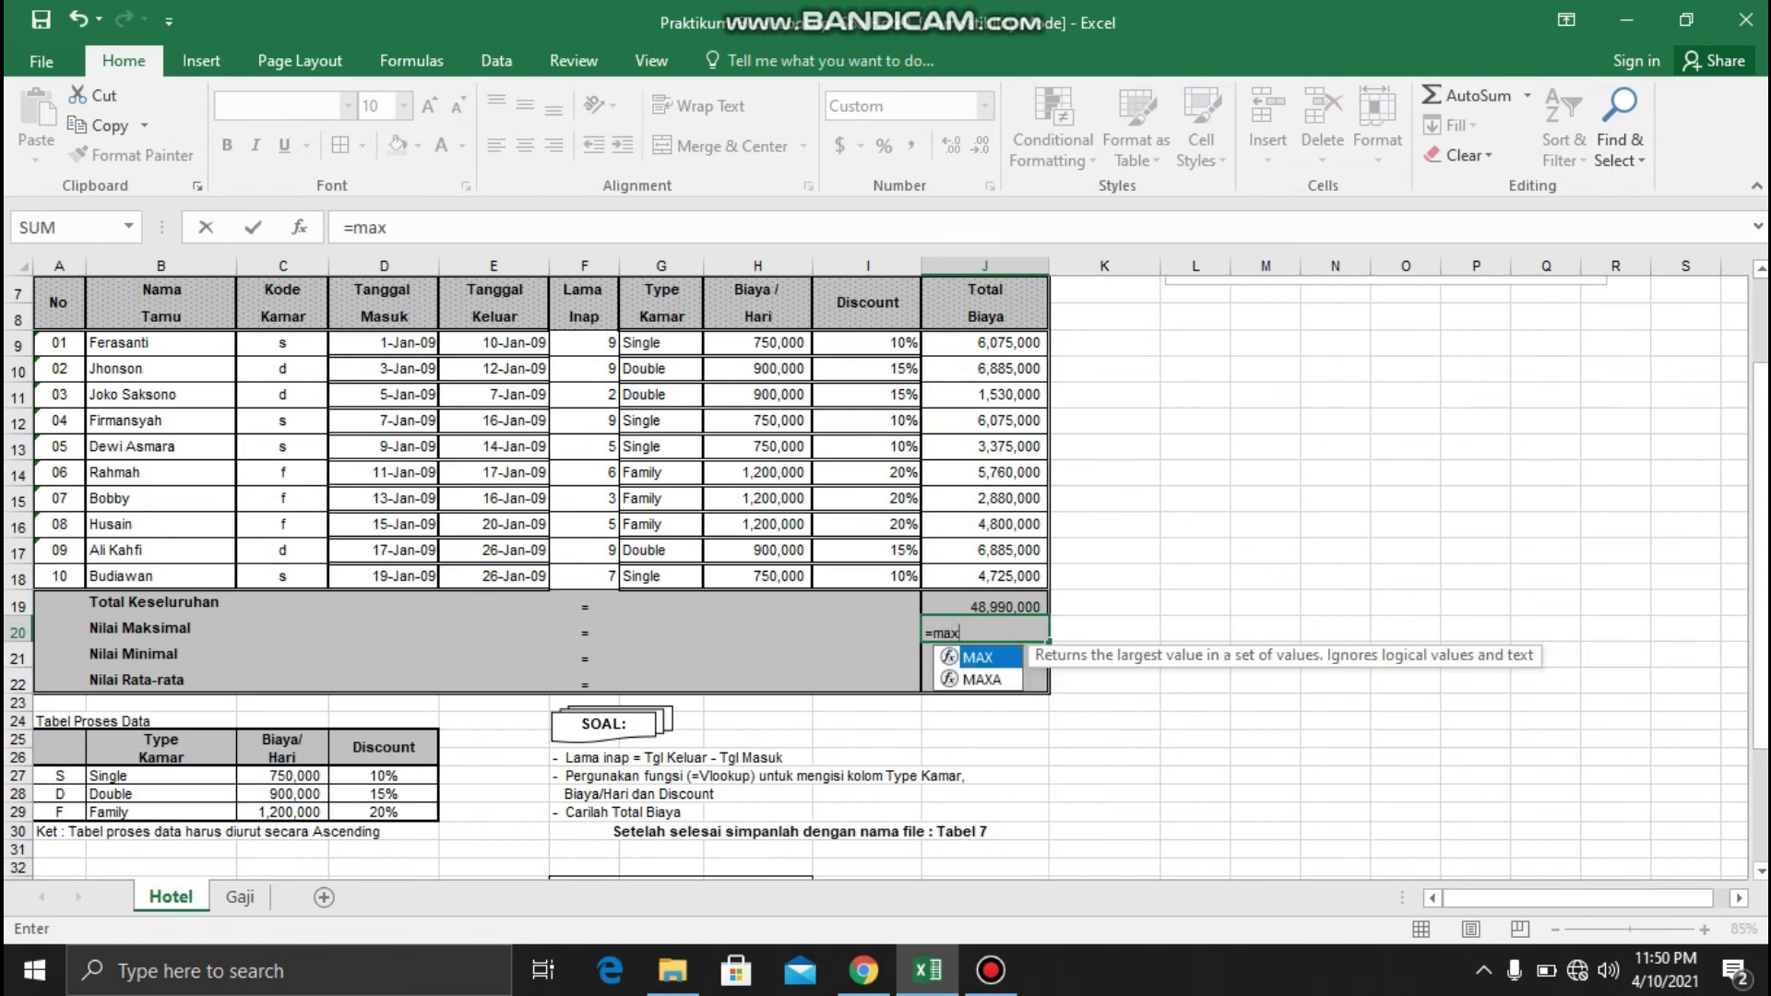
{"action": "type", "text": "("}
{"action": "left_click_drag", "start_coordinate": [1014, 342], "coordinate": [1014, 606]}
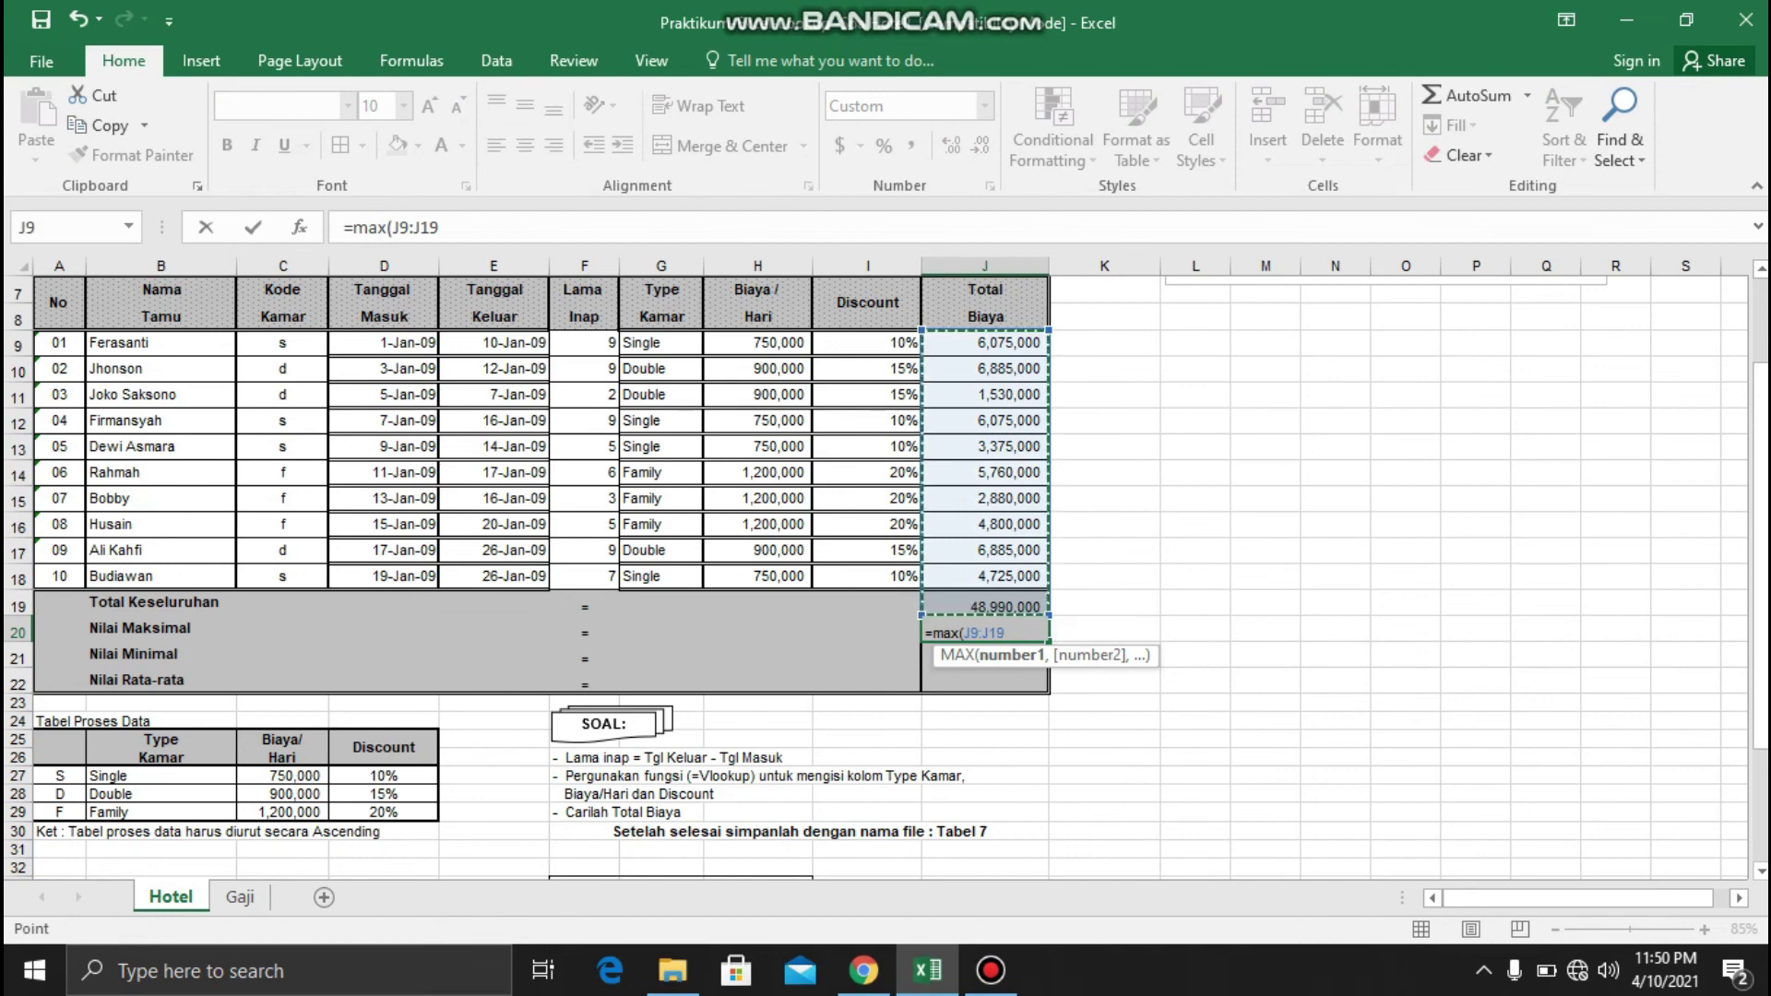
{"action": "left_click", "coordinate": [984, 394]}
{"action": "left_click_drag", "start_coordinate": [1015, 342], "coordinate": [1015, 576]}
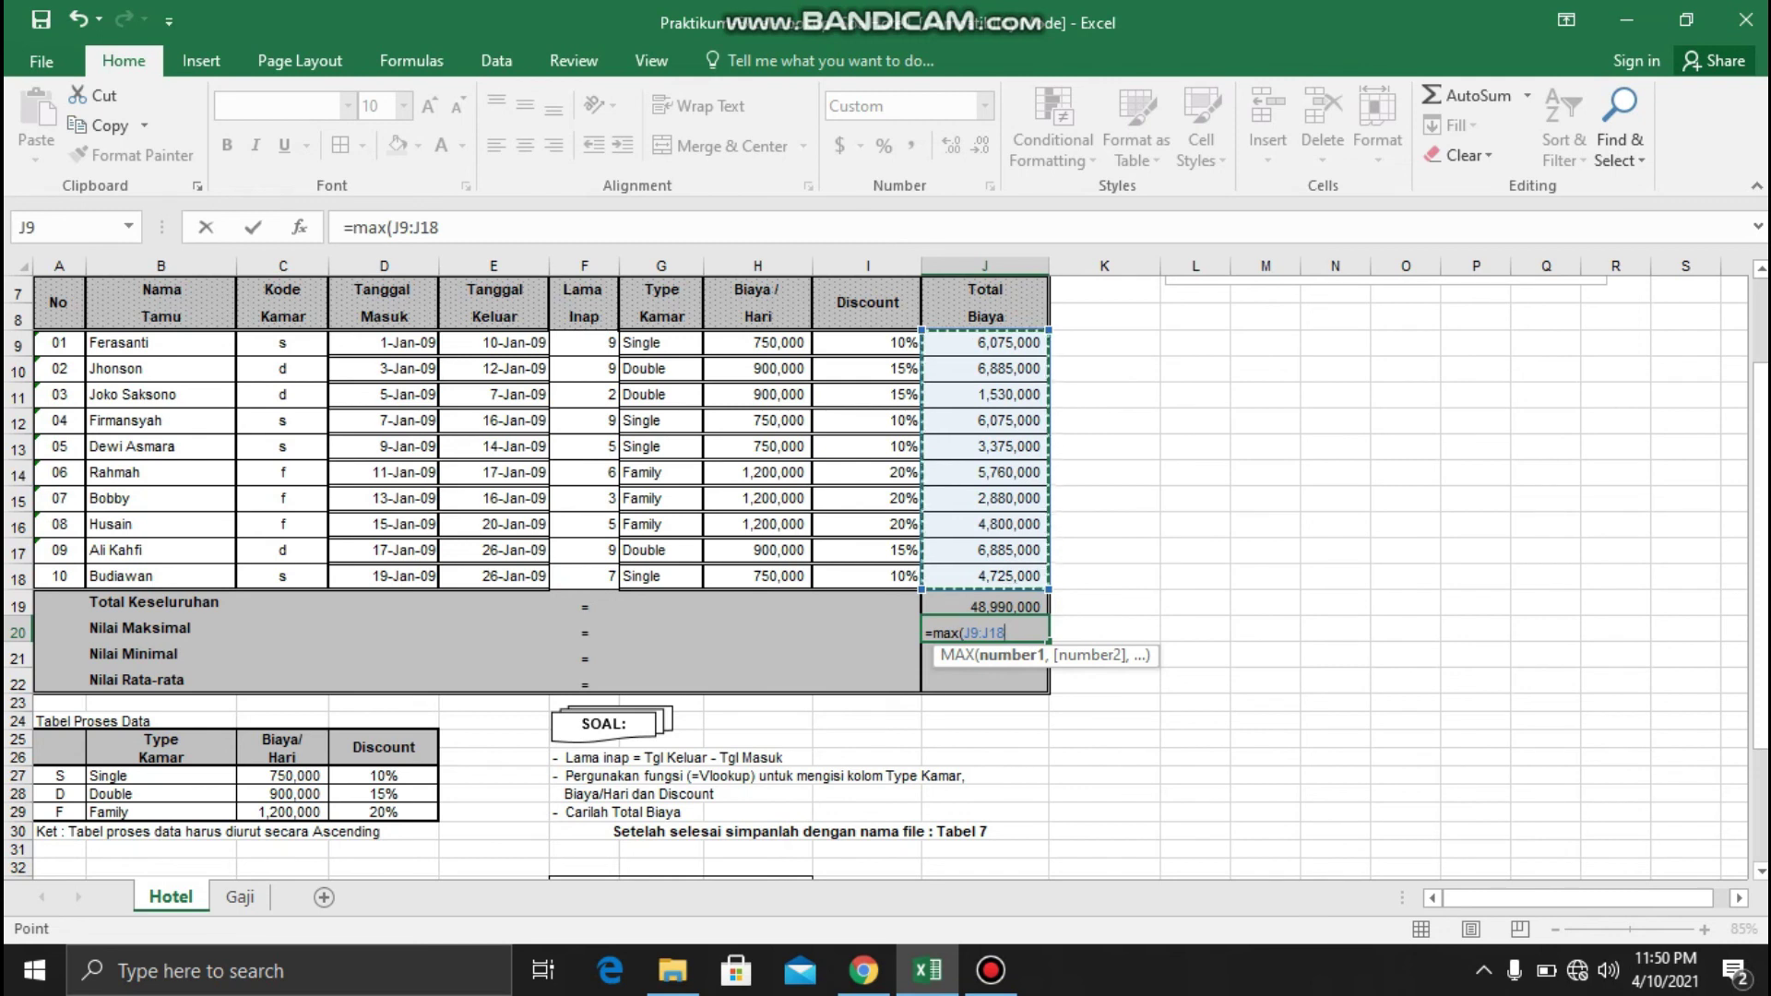
{"action": "key", "text": "Return"}
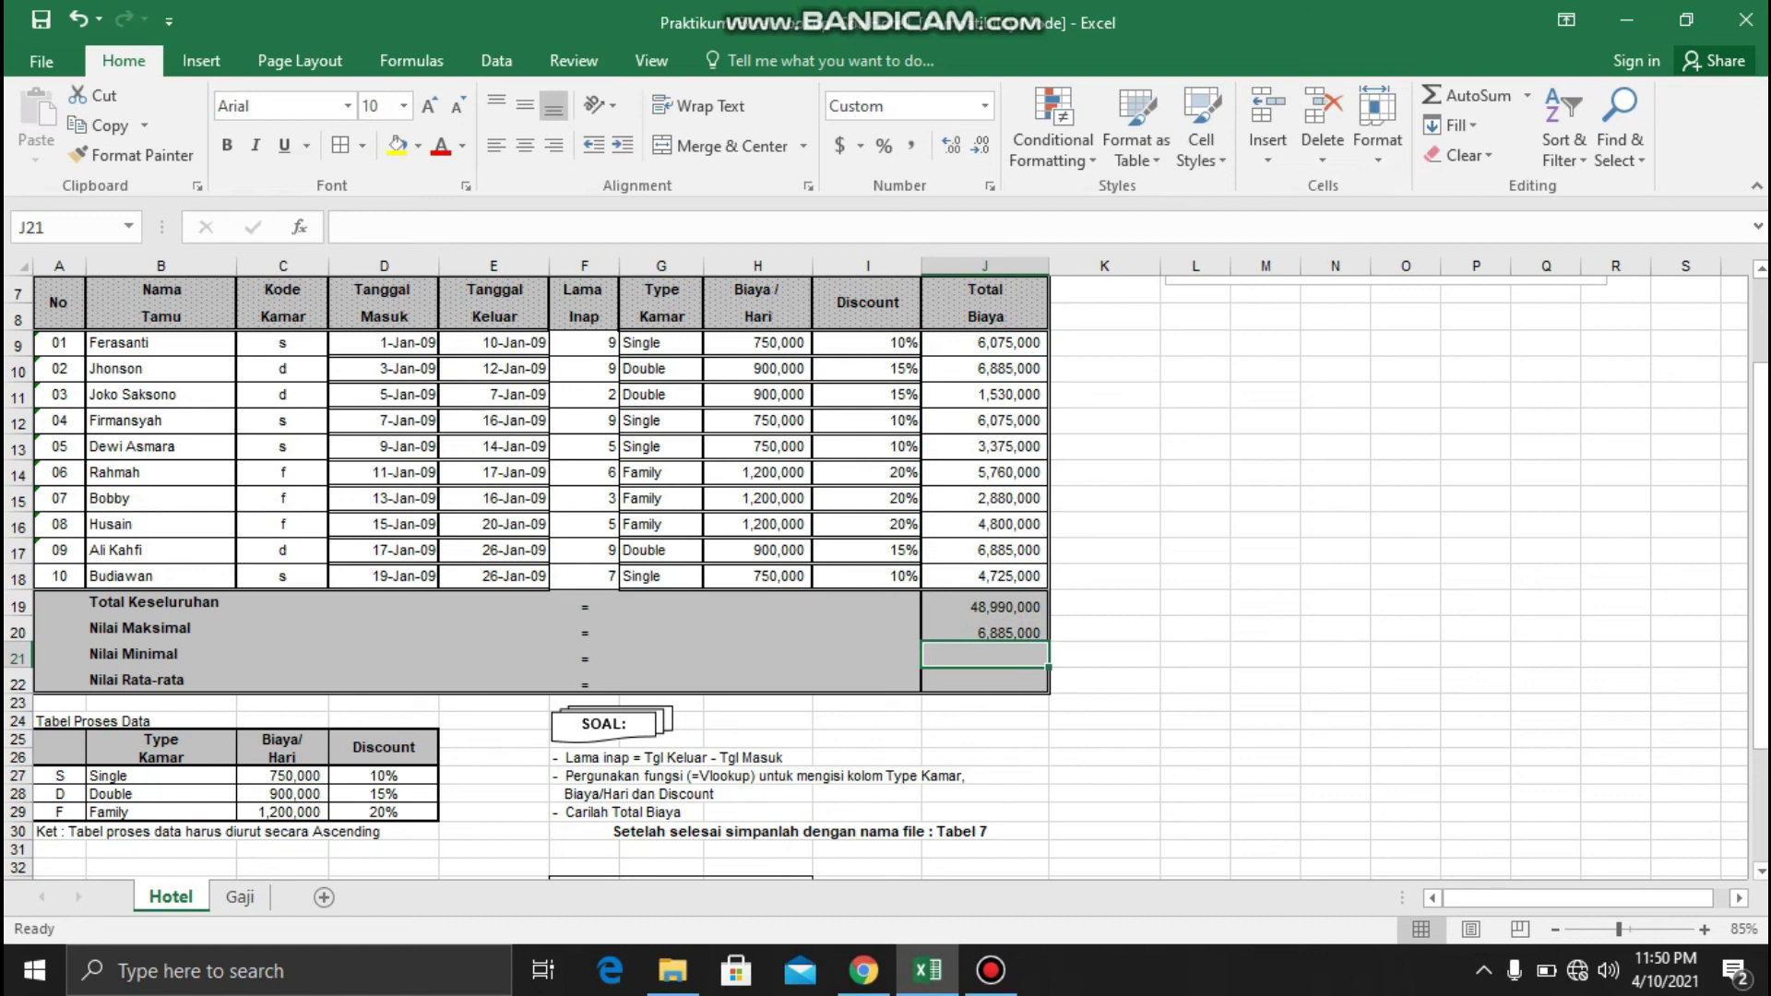
{"action": "left_click", "coordinate": [160, 368]}
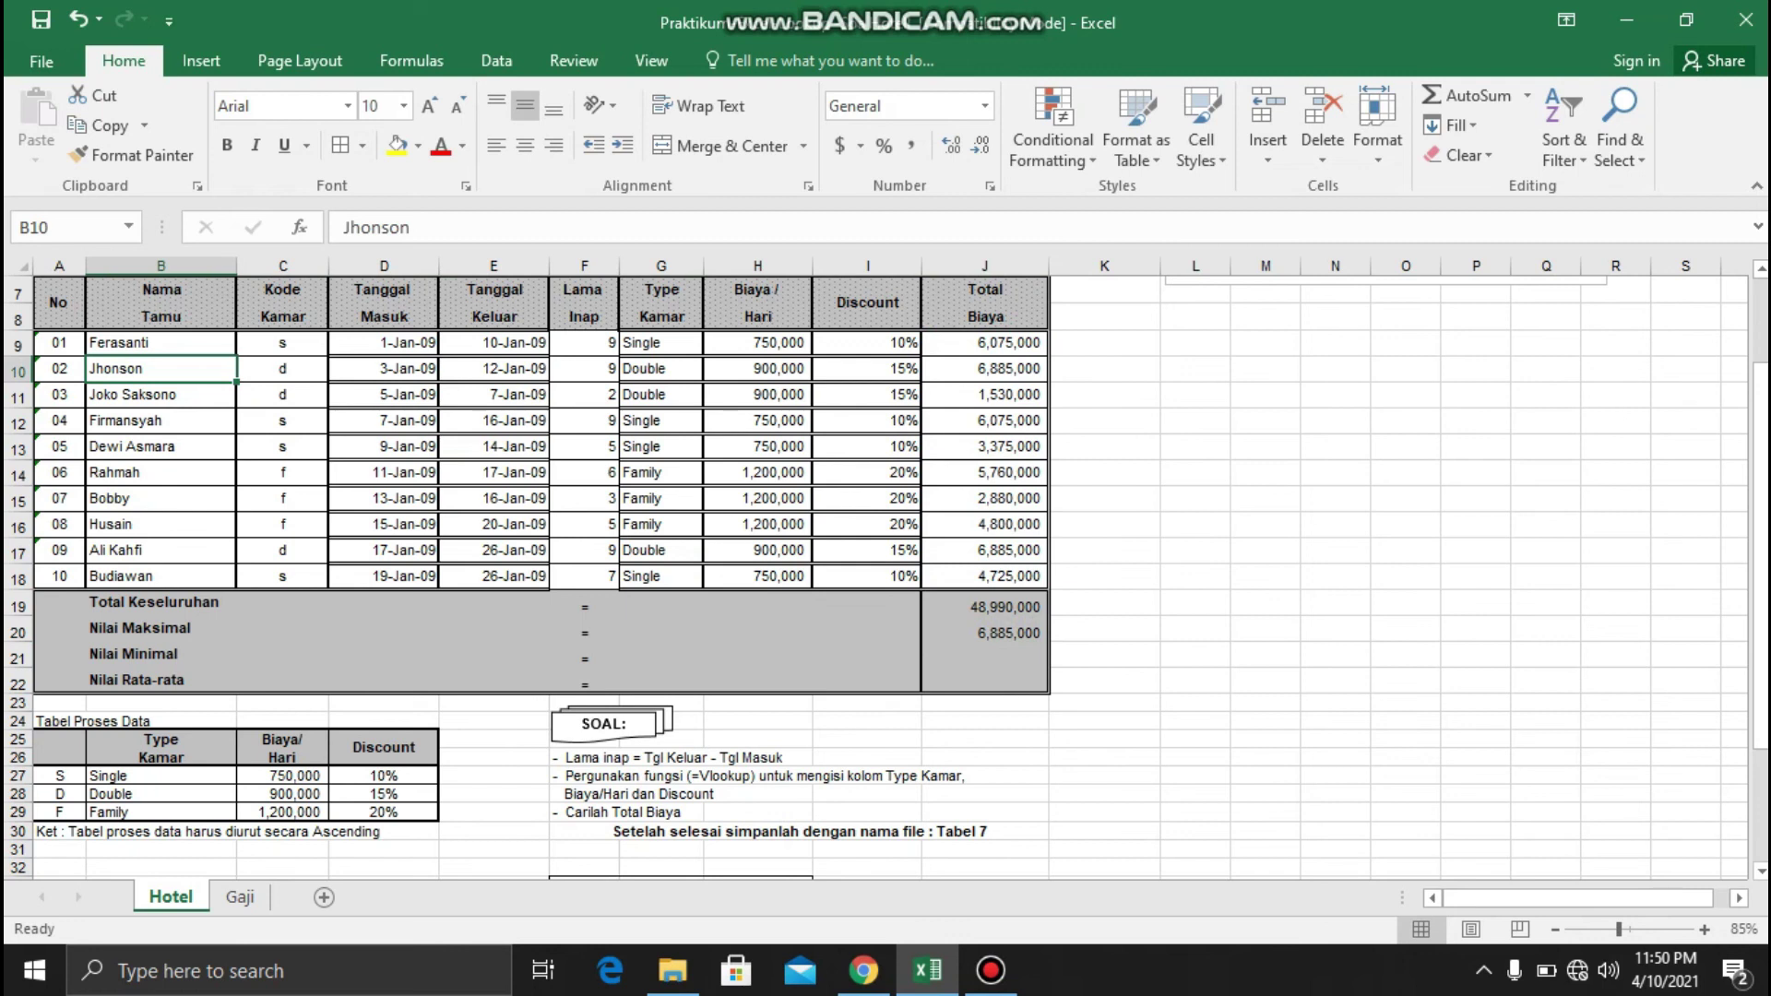
Enter a MIN formula over J9:J18 in the Nilai Minimal cell J21
{"action": "left_click_drag", "start_coordinate": [985, 654], "coordinate": [161, 658]}
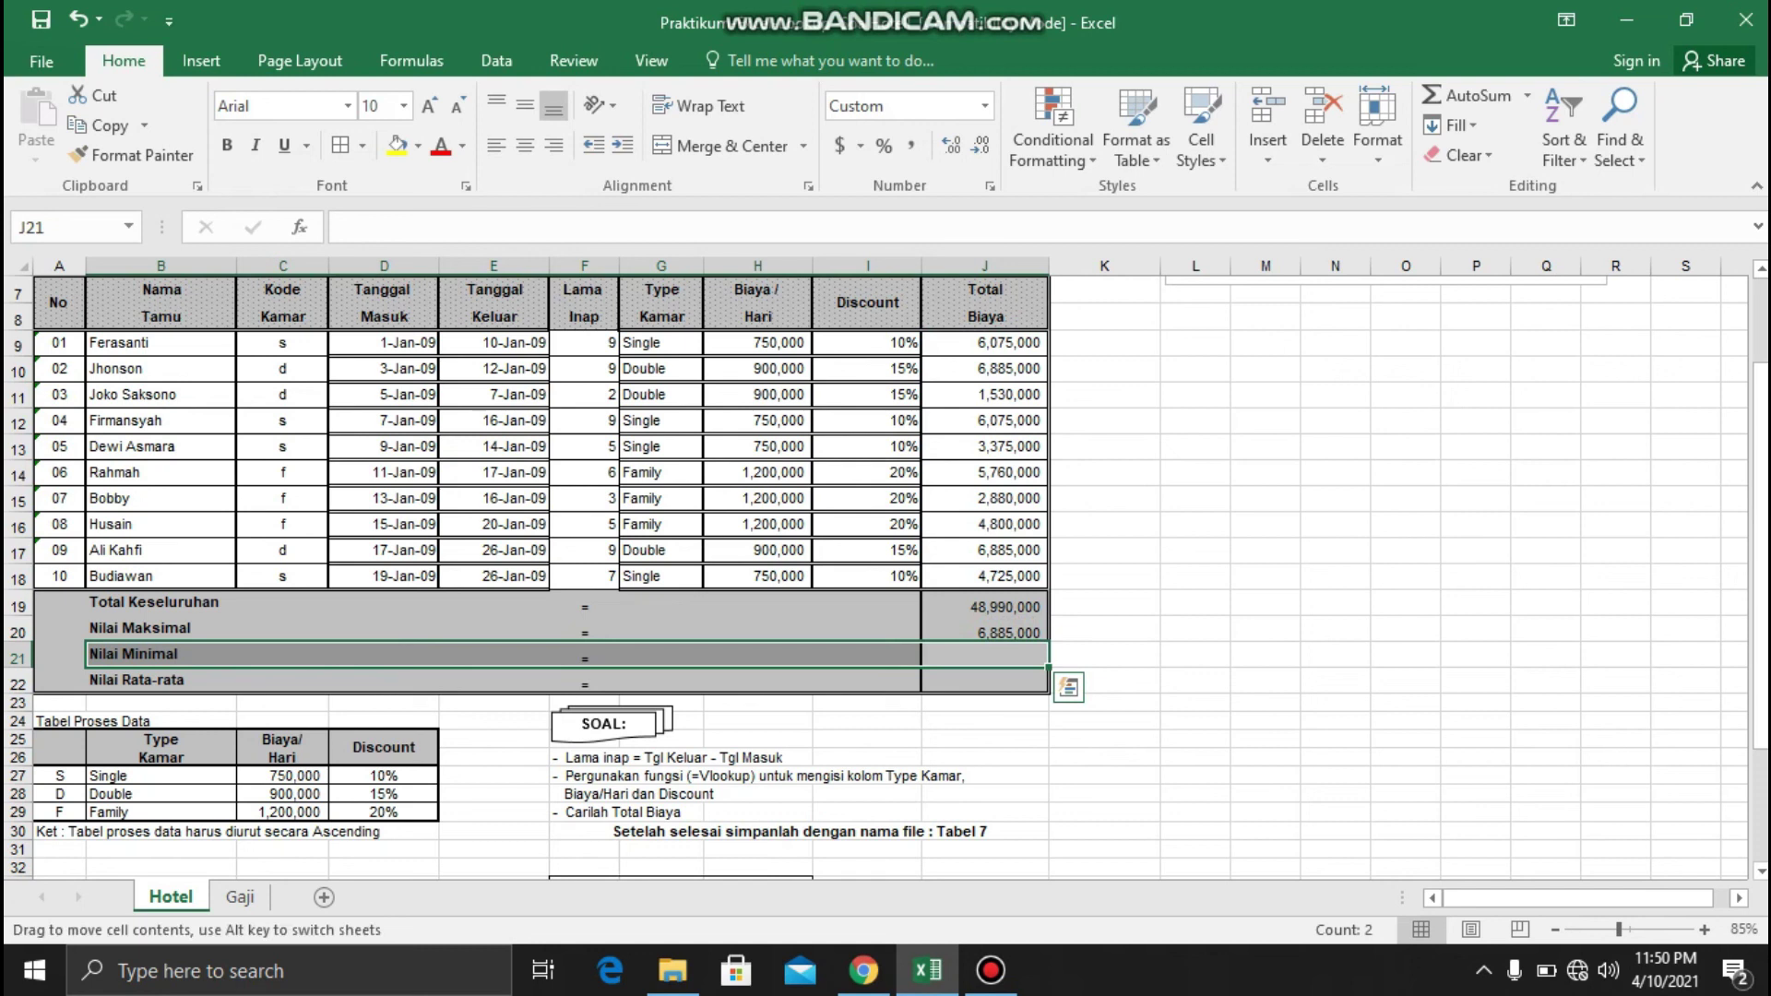
{"action": "left_click", "coordinate": [983, 654]}
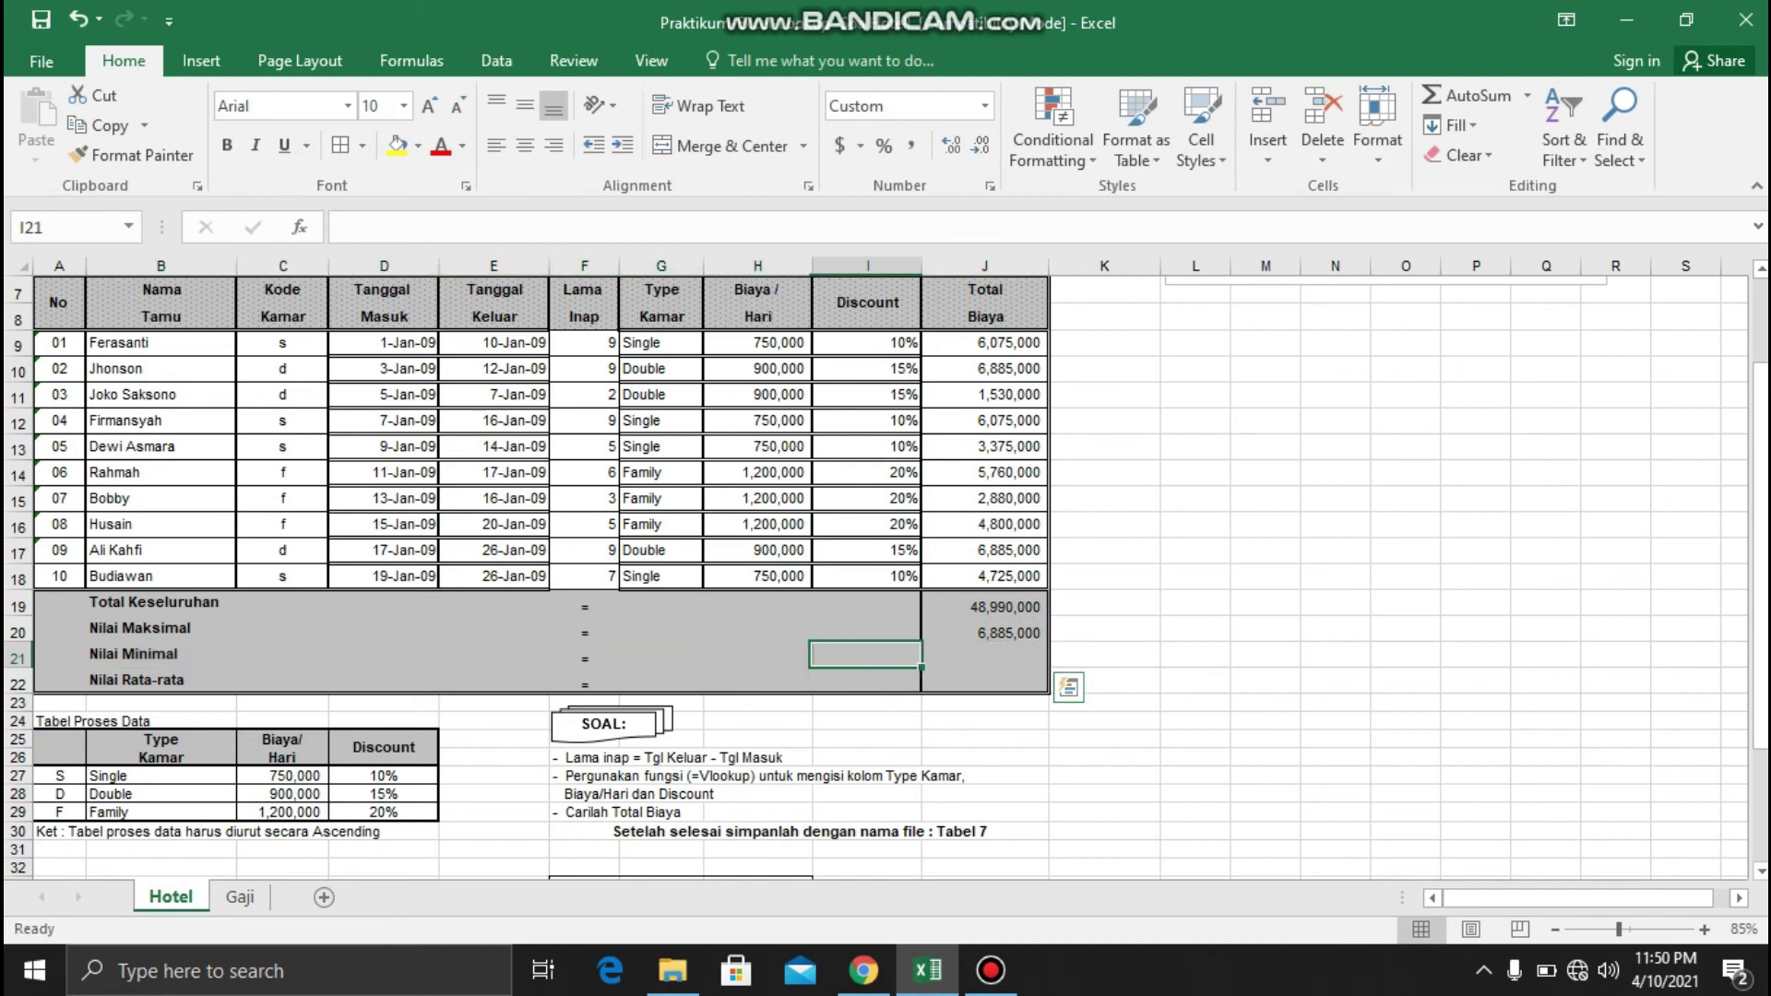
{"action": "type", "text": "=m"}
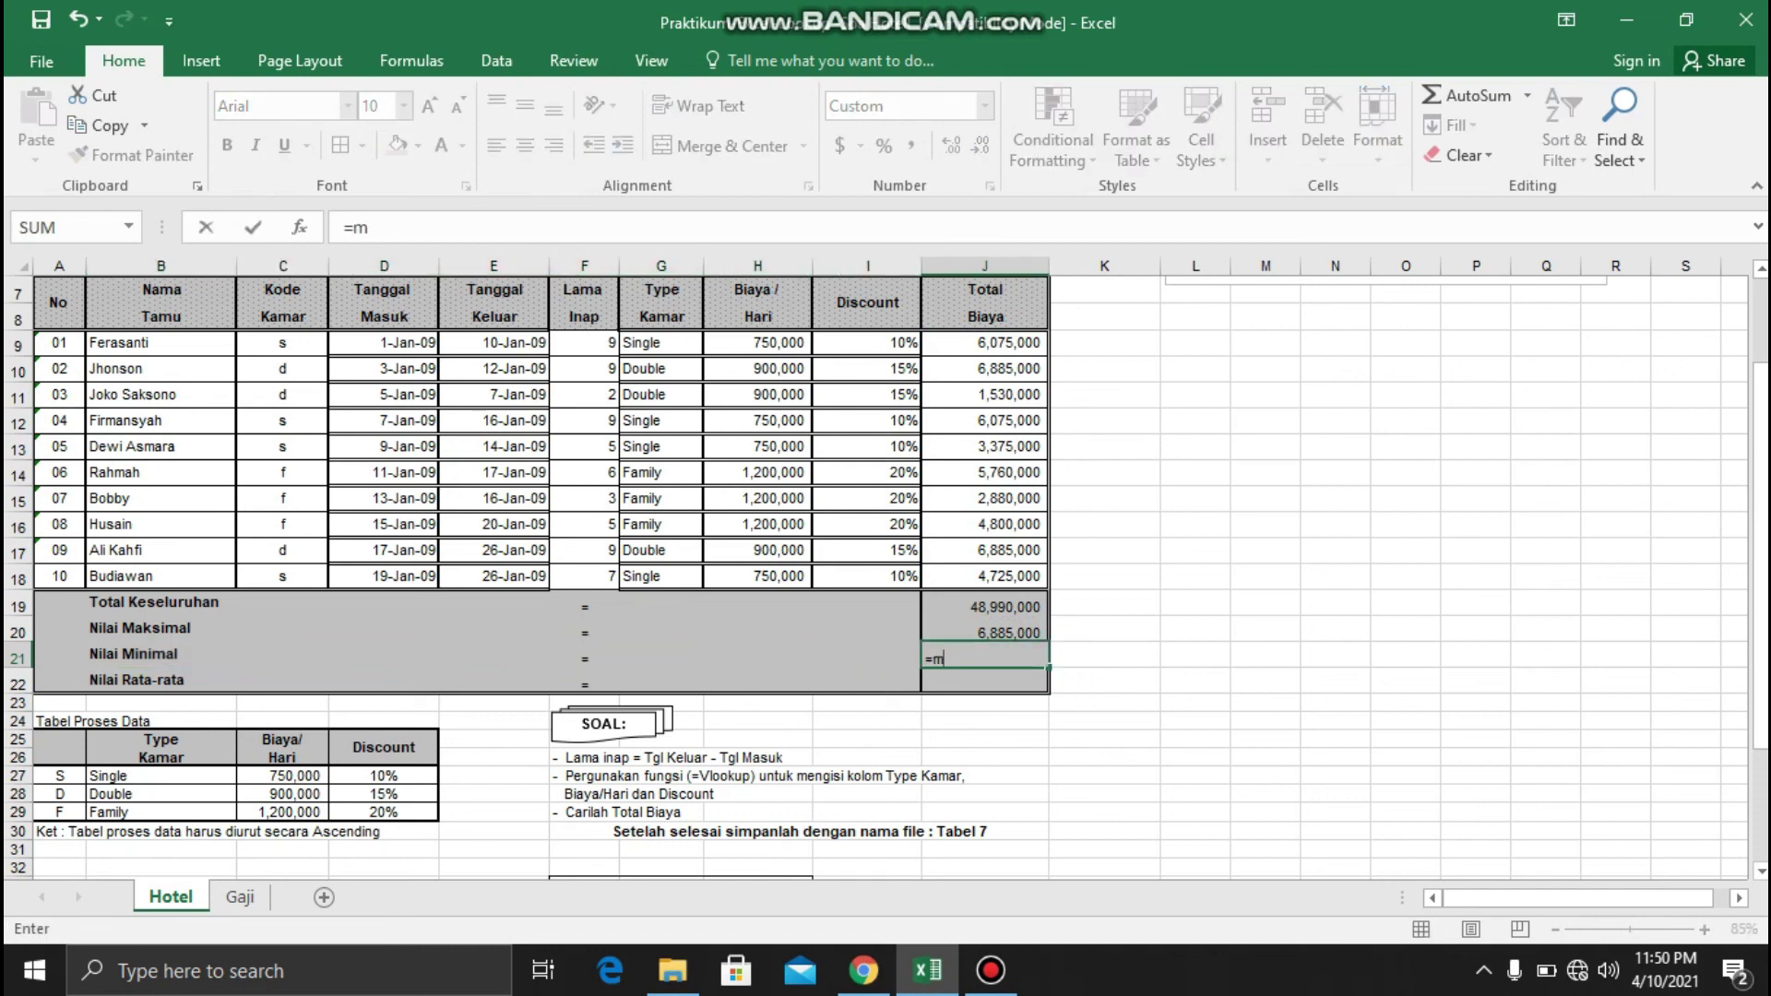
{"action": "type", "text": "in"}
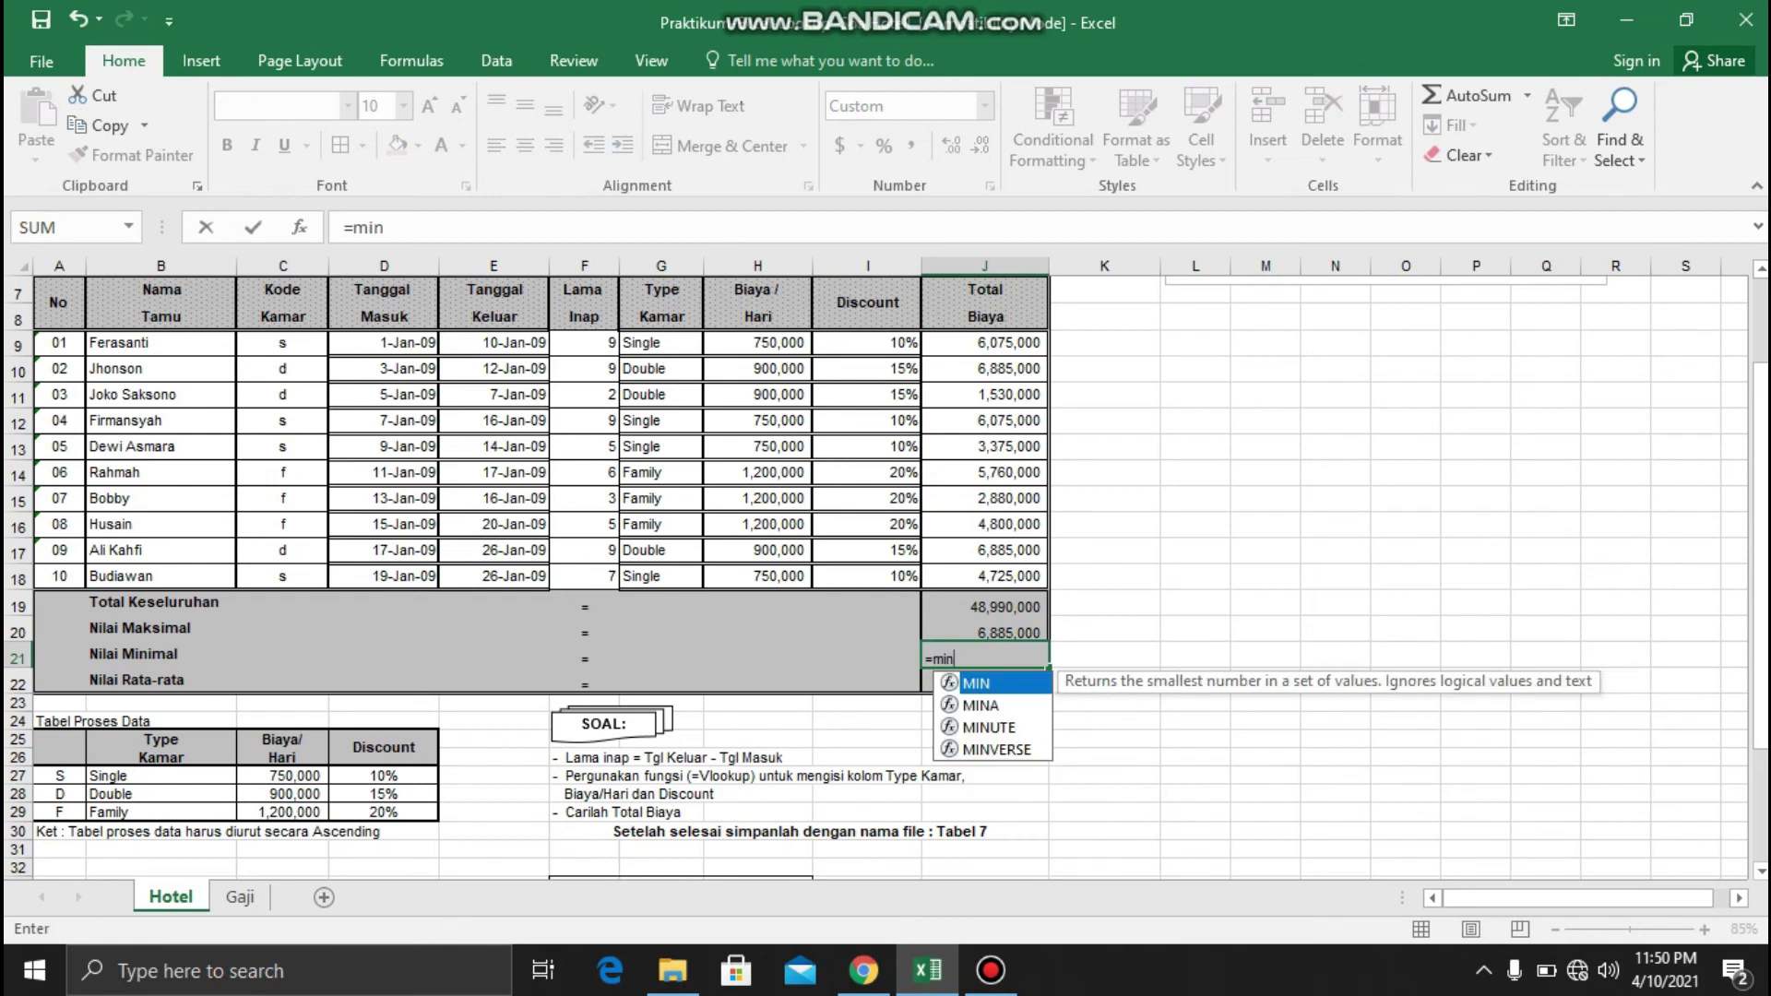
{"action": "type", "text": "("}
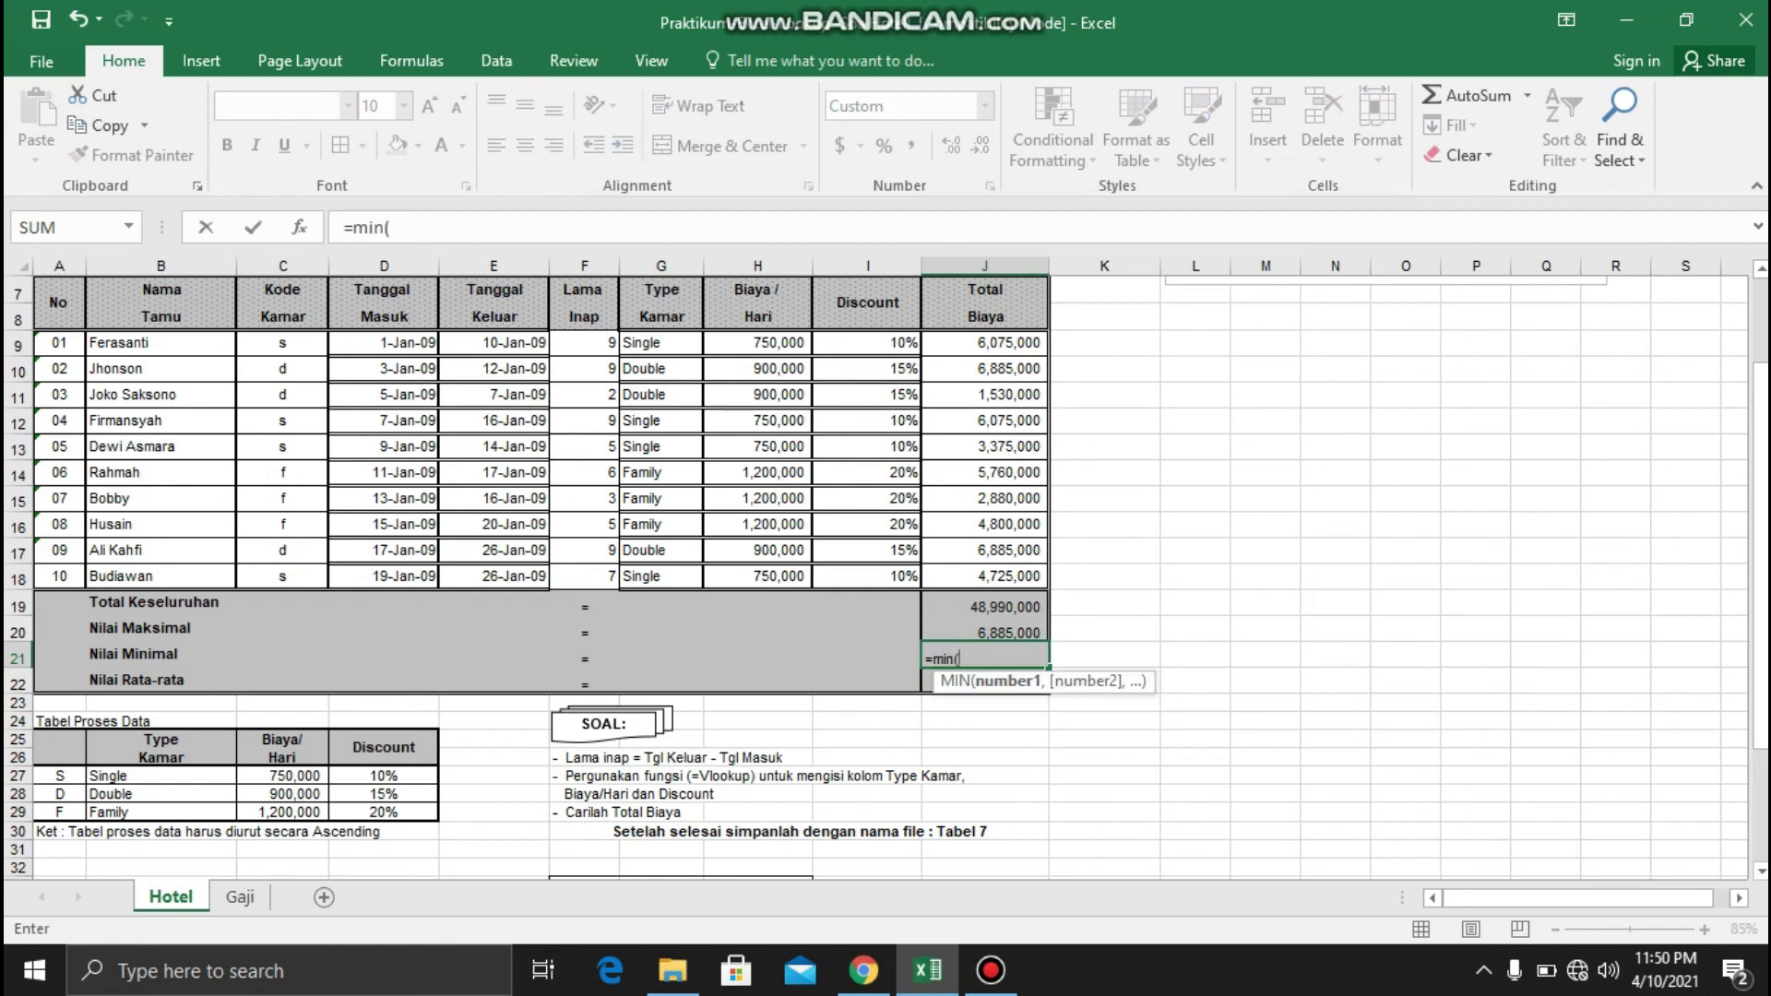
{"action": "left_click_drag", "start_coordinate": [985, 342], "coordinate": [985, 575]}
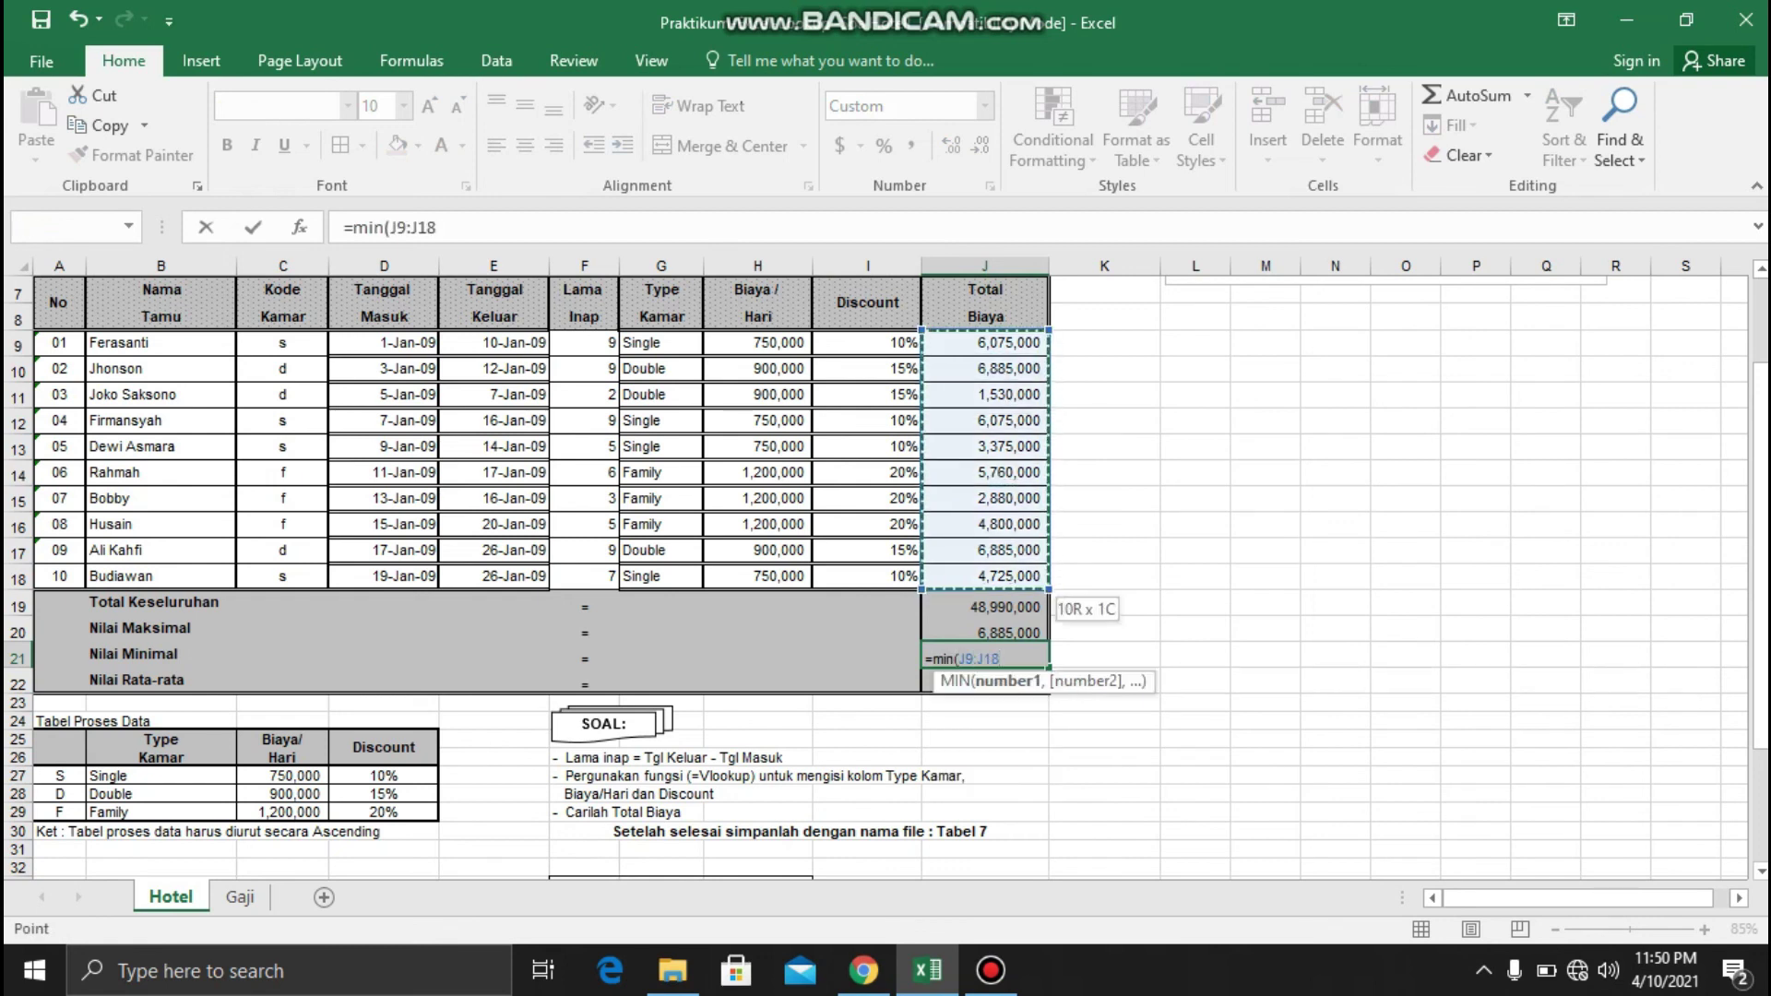
{"action": "key", "text": "Return"}
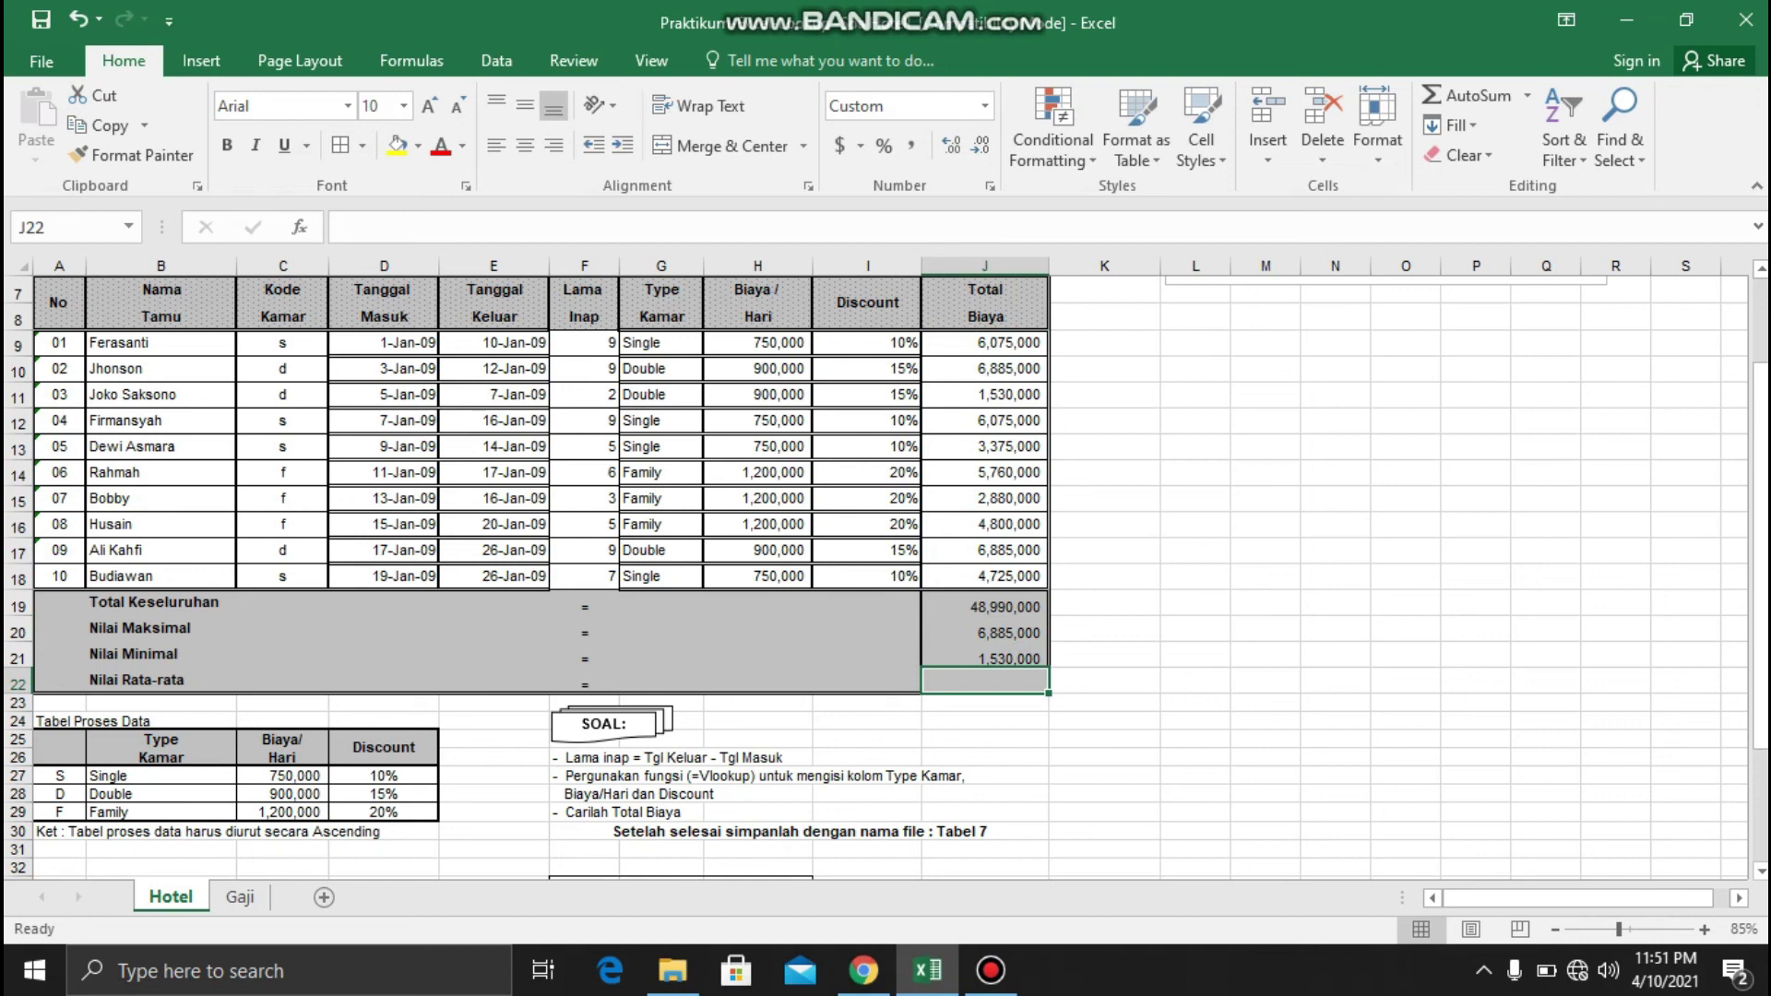
{"action": "left_click", "coordinate": [160, 395]}
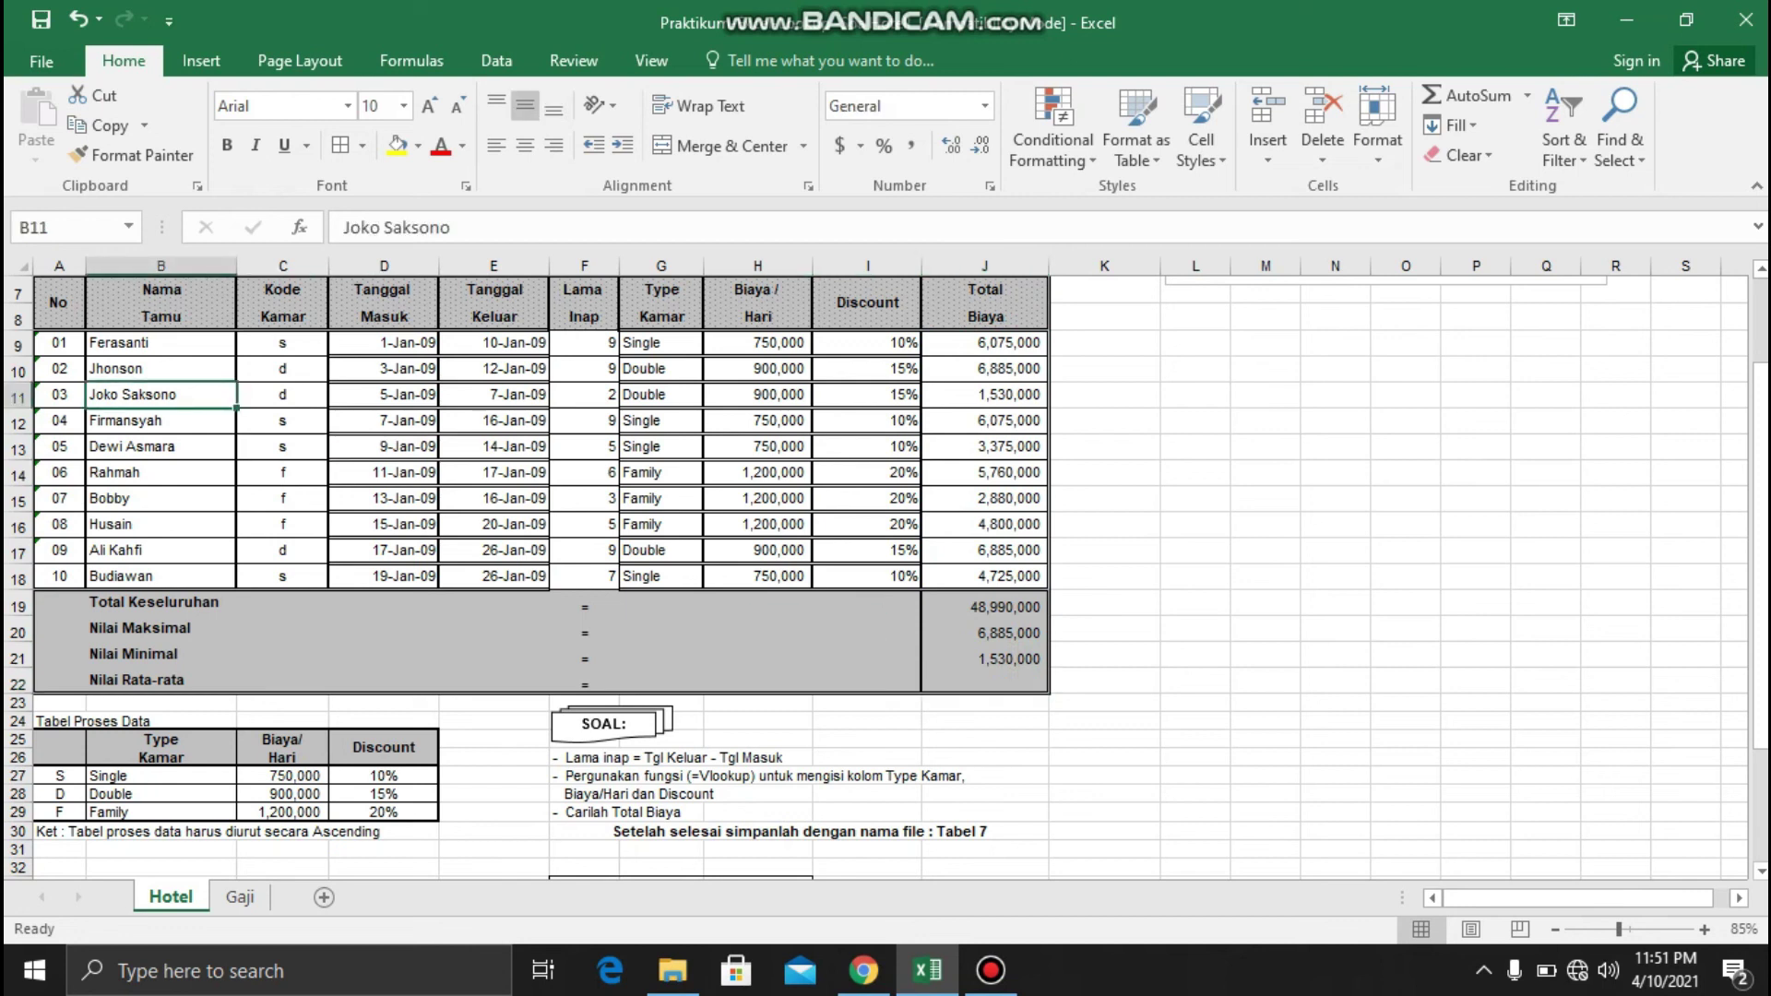
Enter an AVERAGE formula over J9:J18 in the Nilai Rata-rata cell J22
{"action": "left_click", "coordinate": [984, 679]}
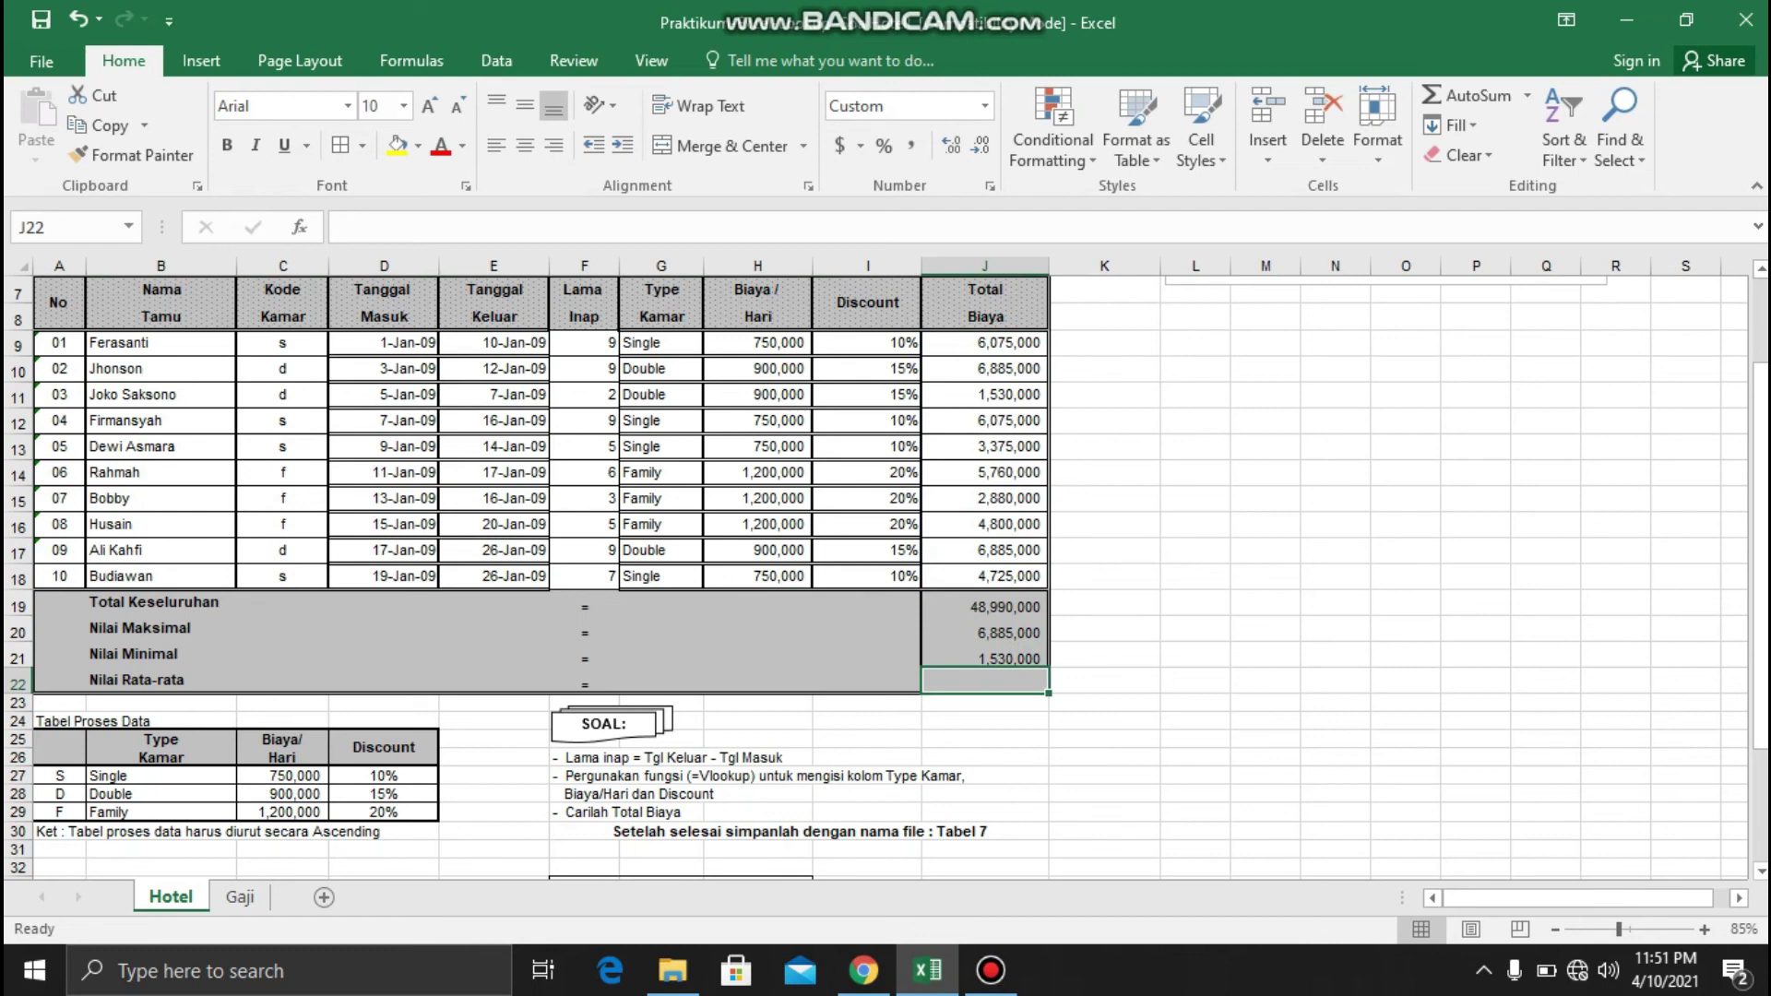
{"action": "type", "text": "=a"}
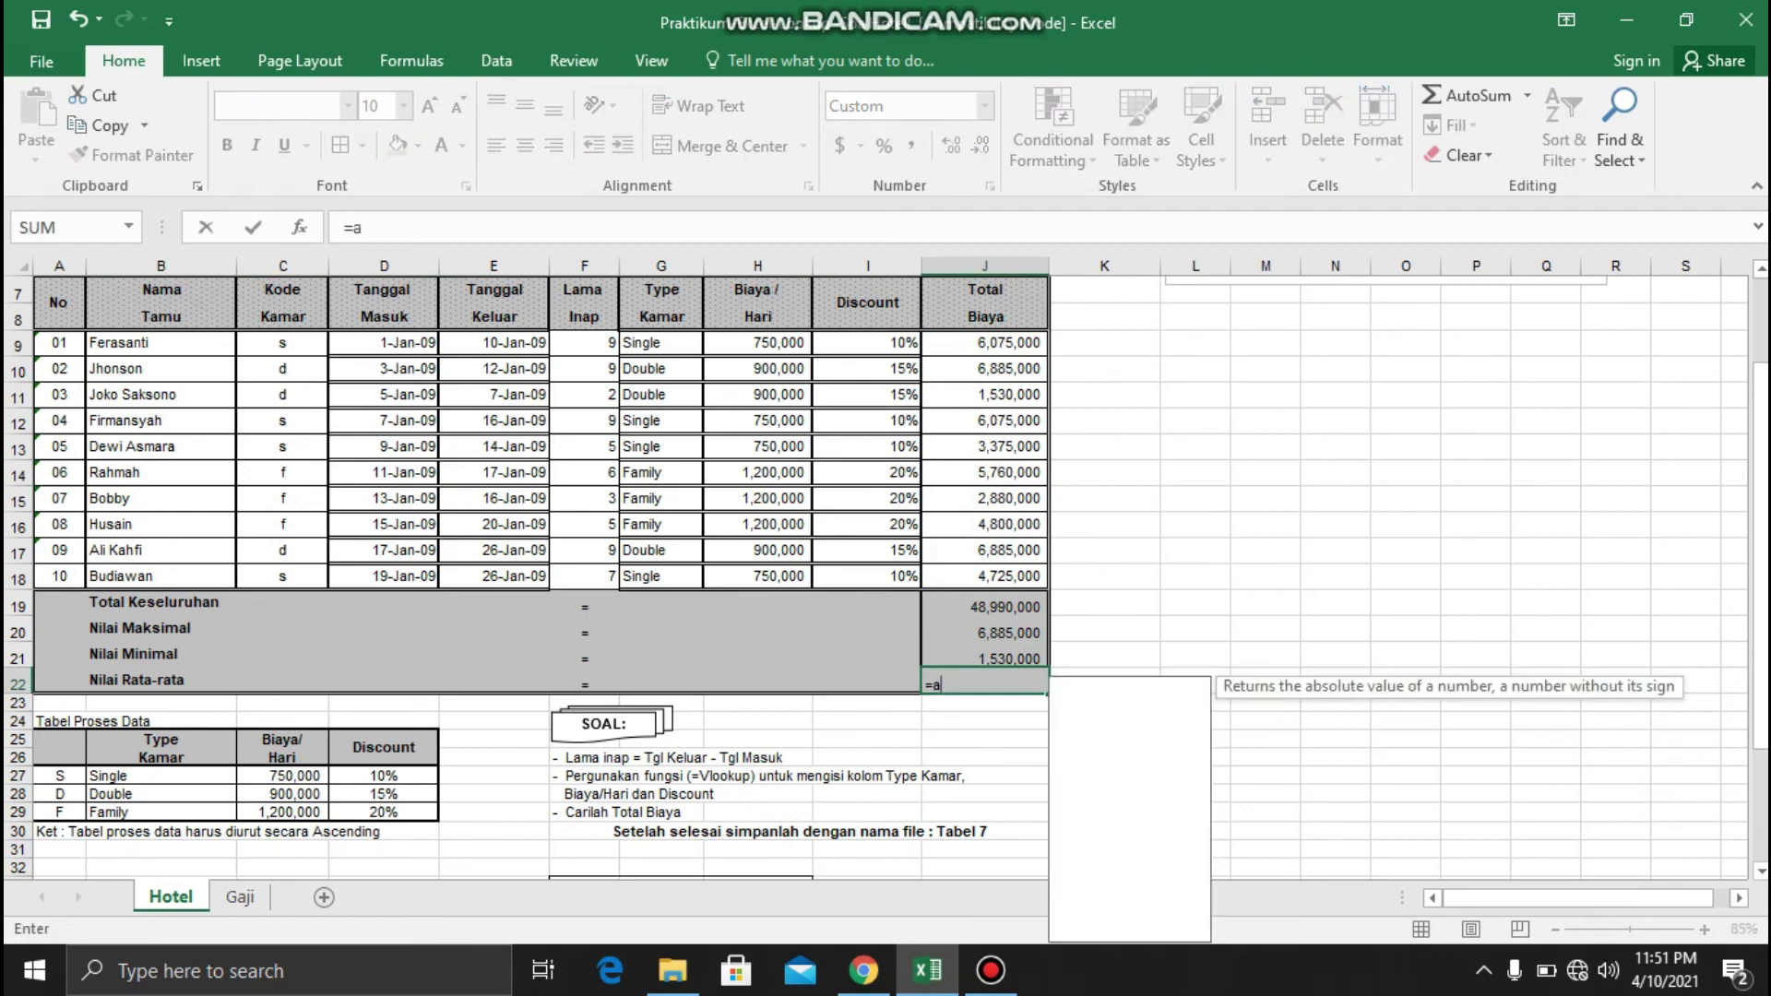
{"action": "type", "text": "verage"}
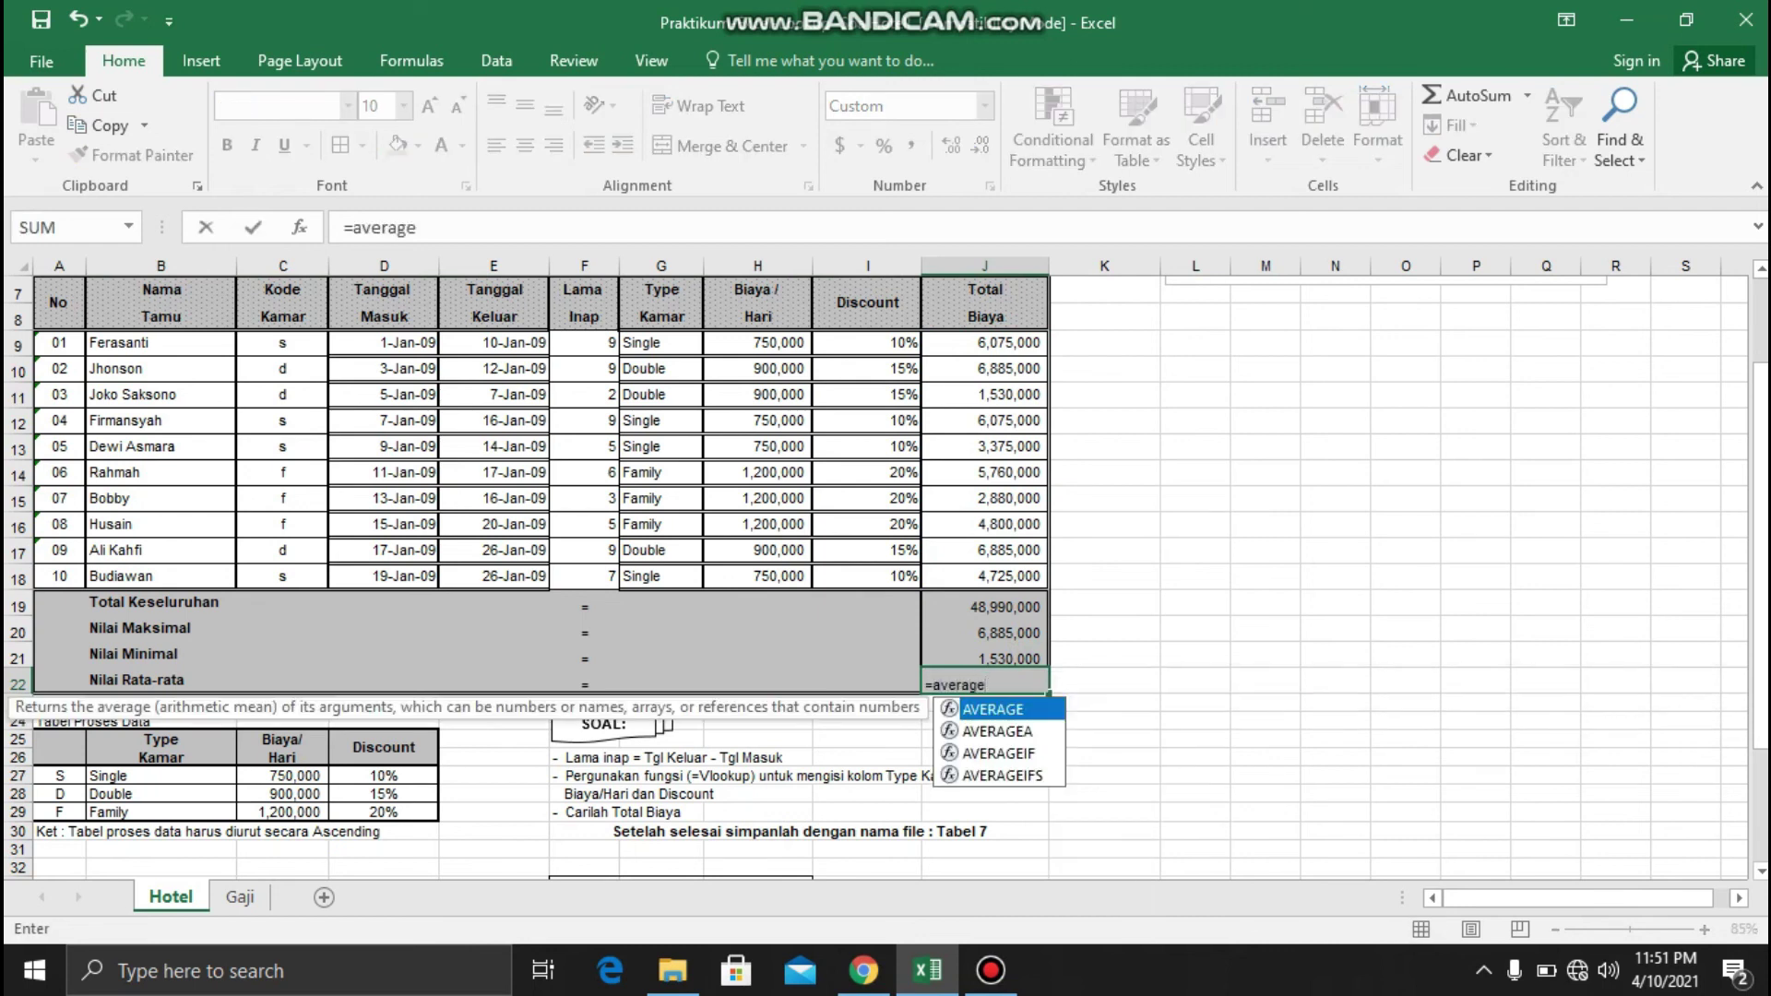
{"action": "type", "text": "("}
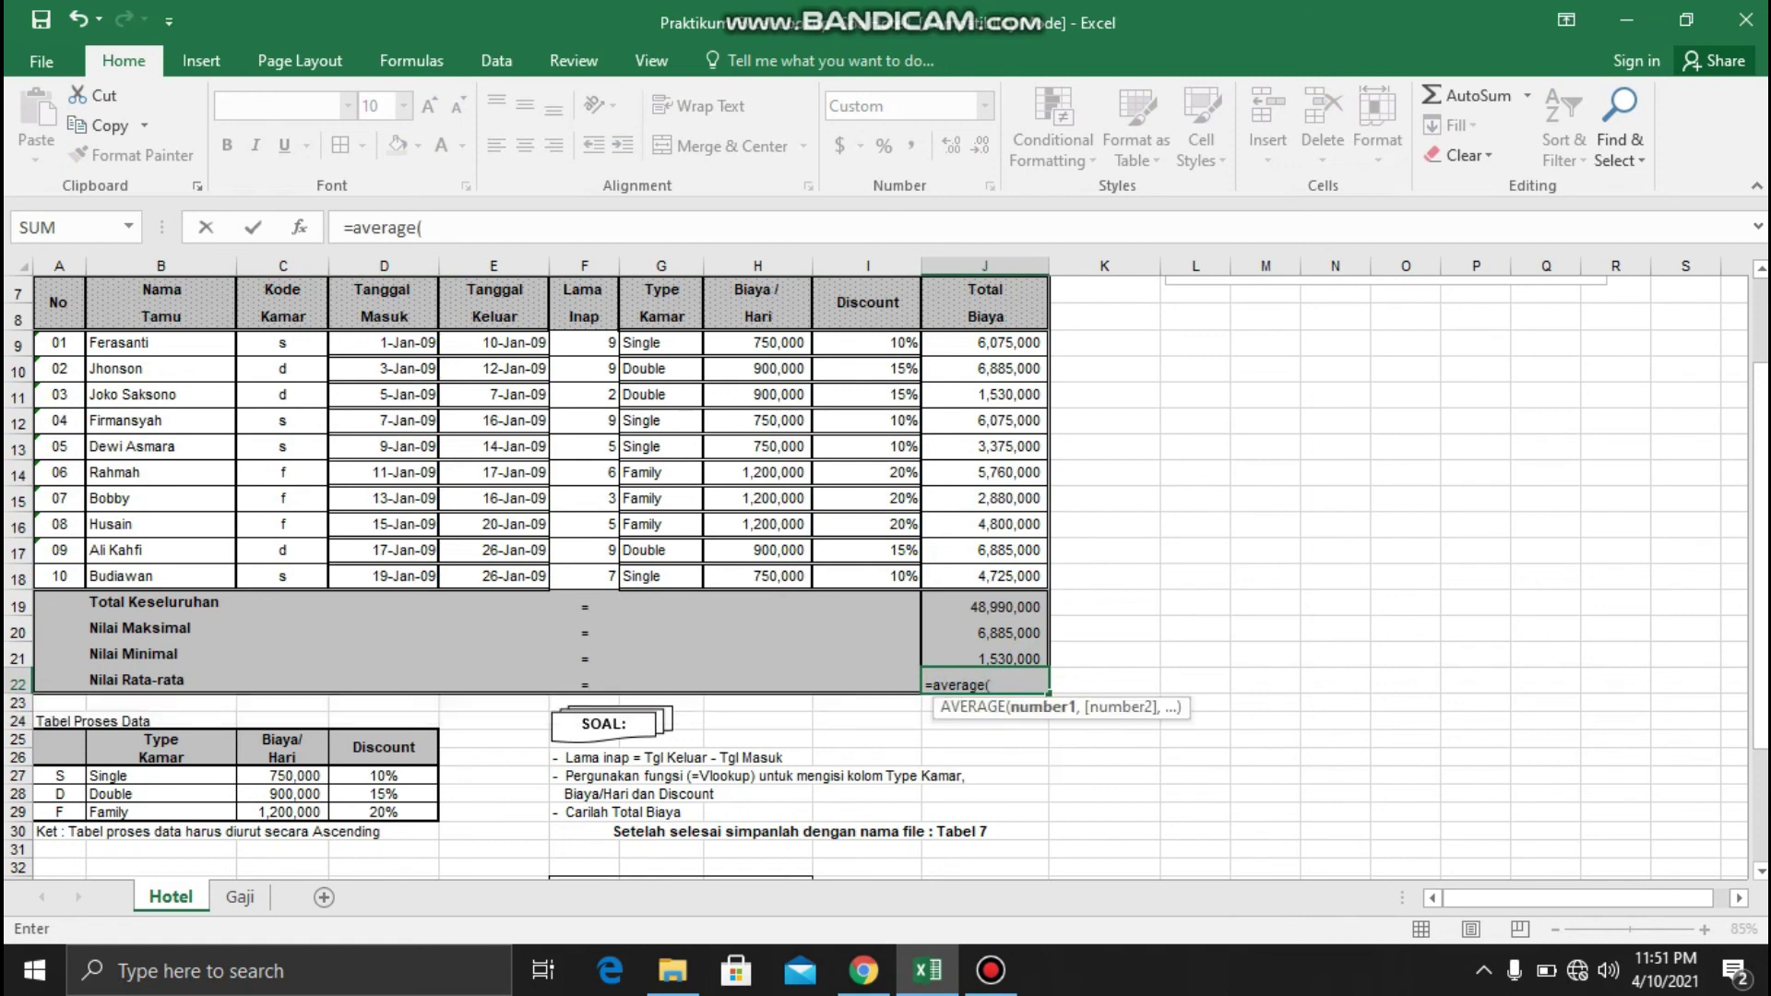
{"action": "left_click_drag", "start_coordinate": [1015, 342], "coordinate": [1035, 579]}
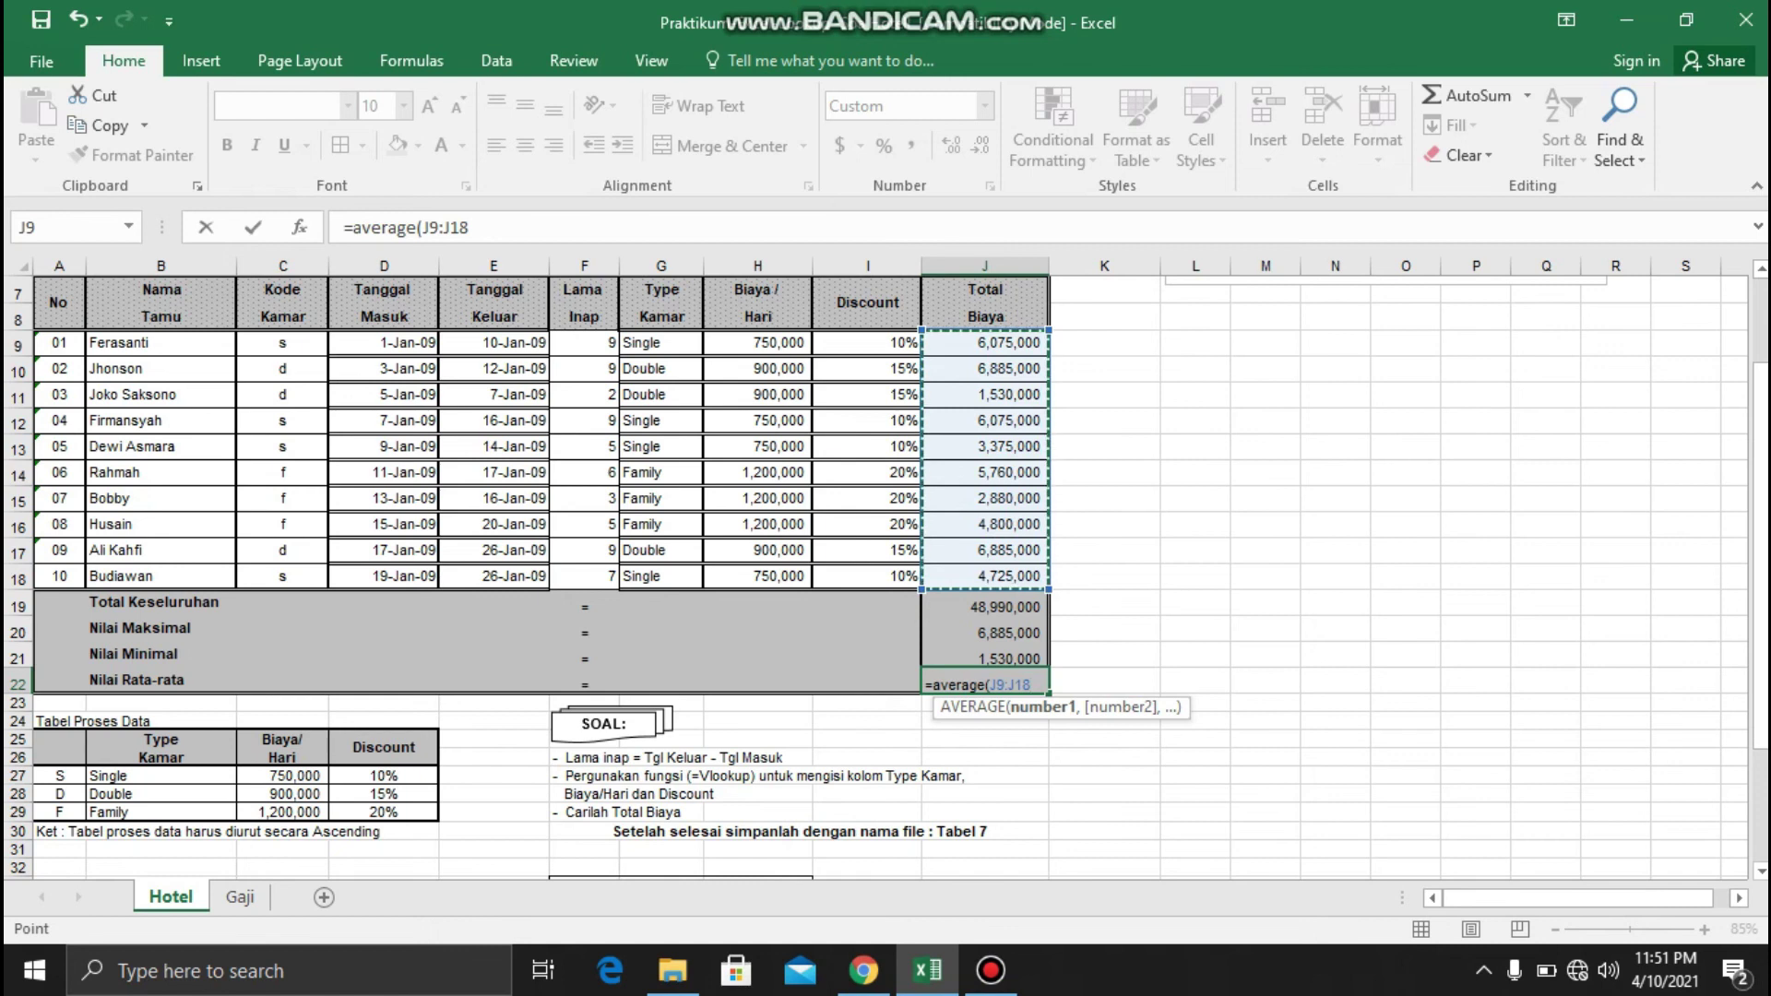
{"action": "key", "text": "Return"}
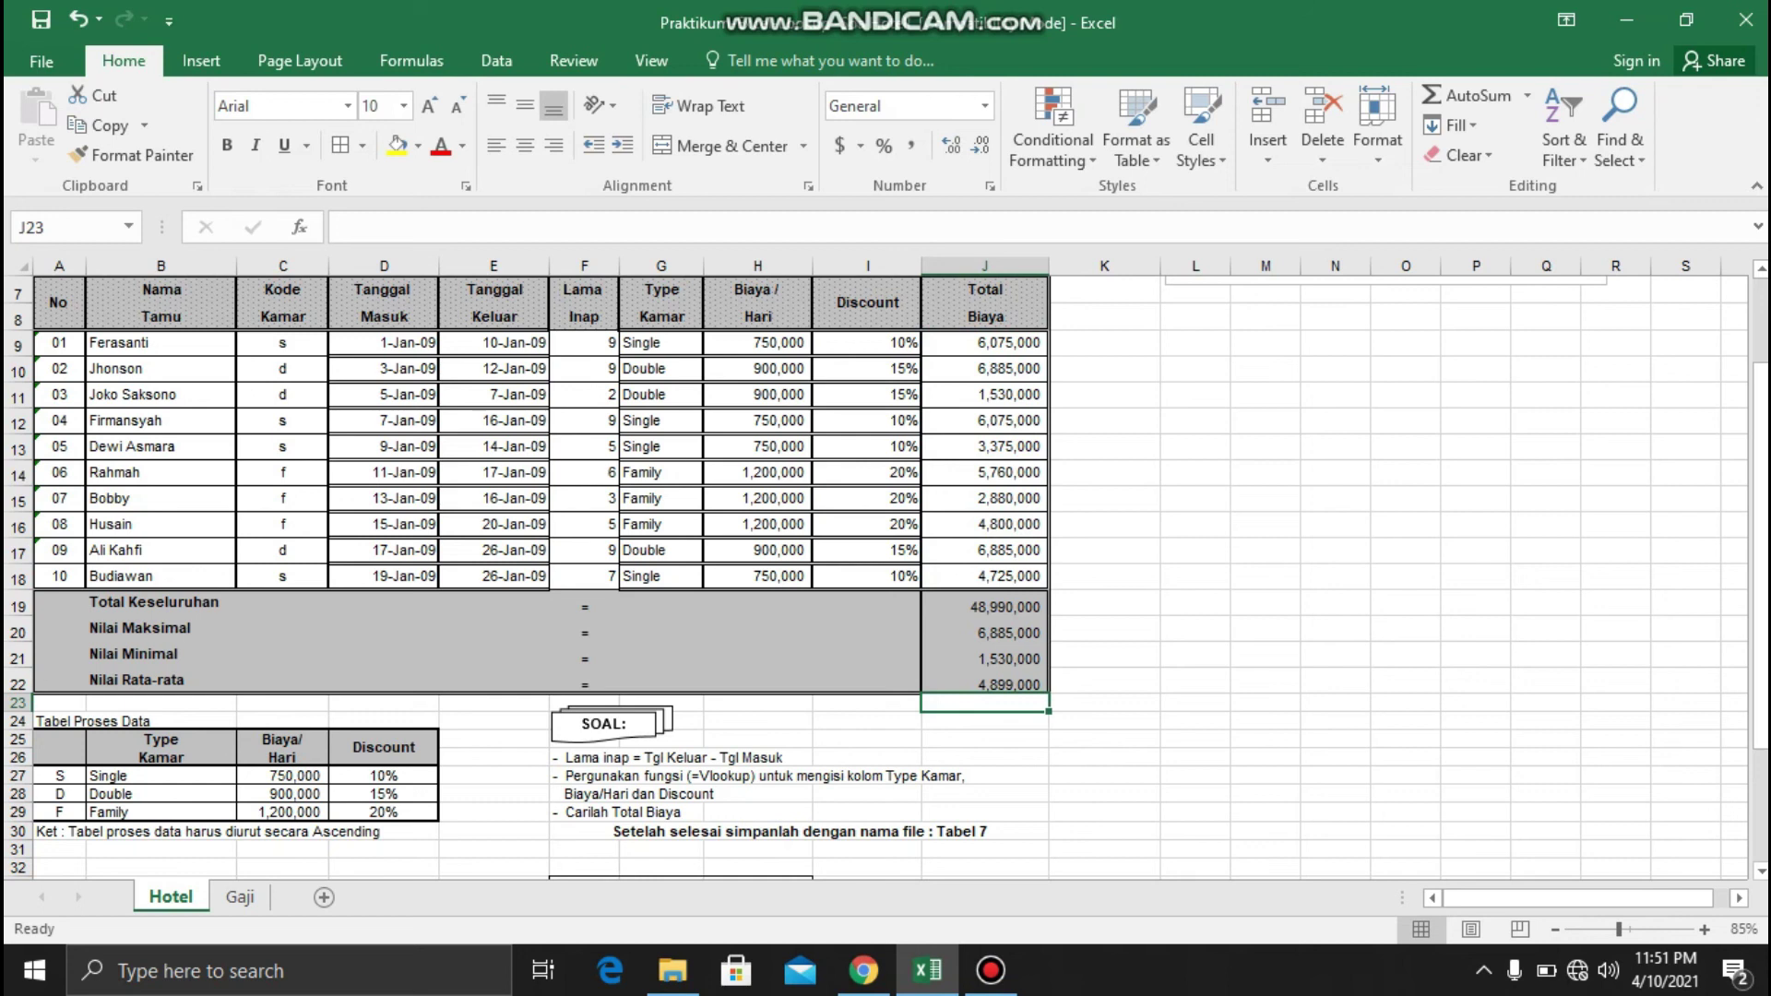
{"action": "scroll", "coordinate": [876, 576], "scroll_direction": "up", "scroll_amount": 2}
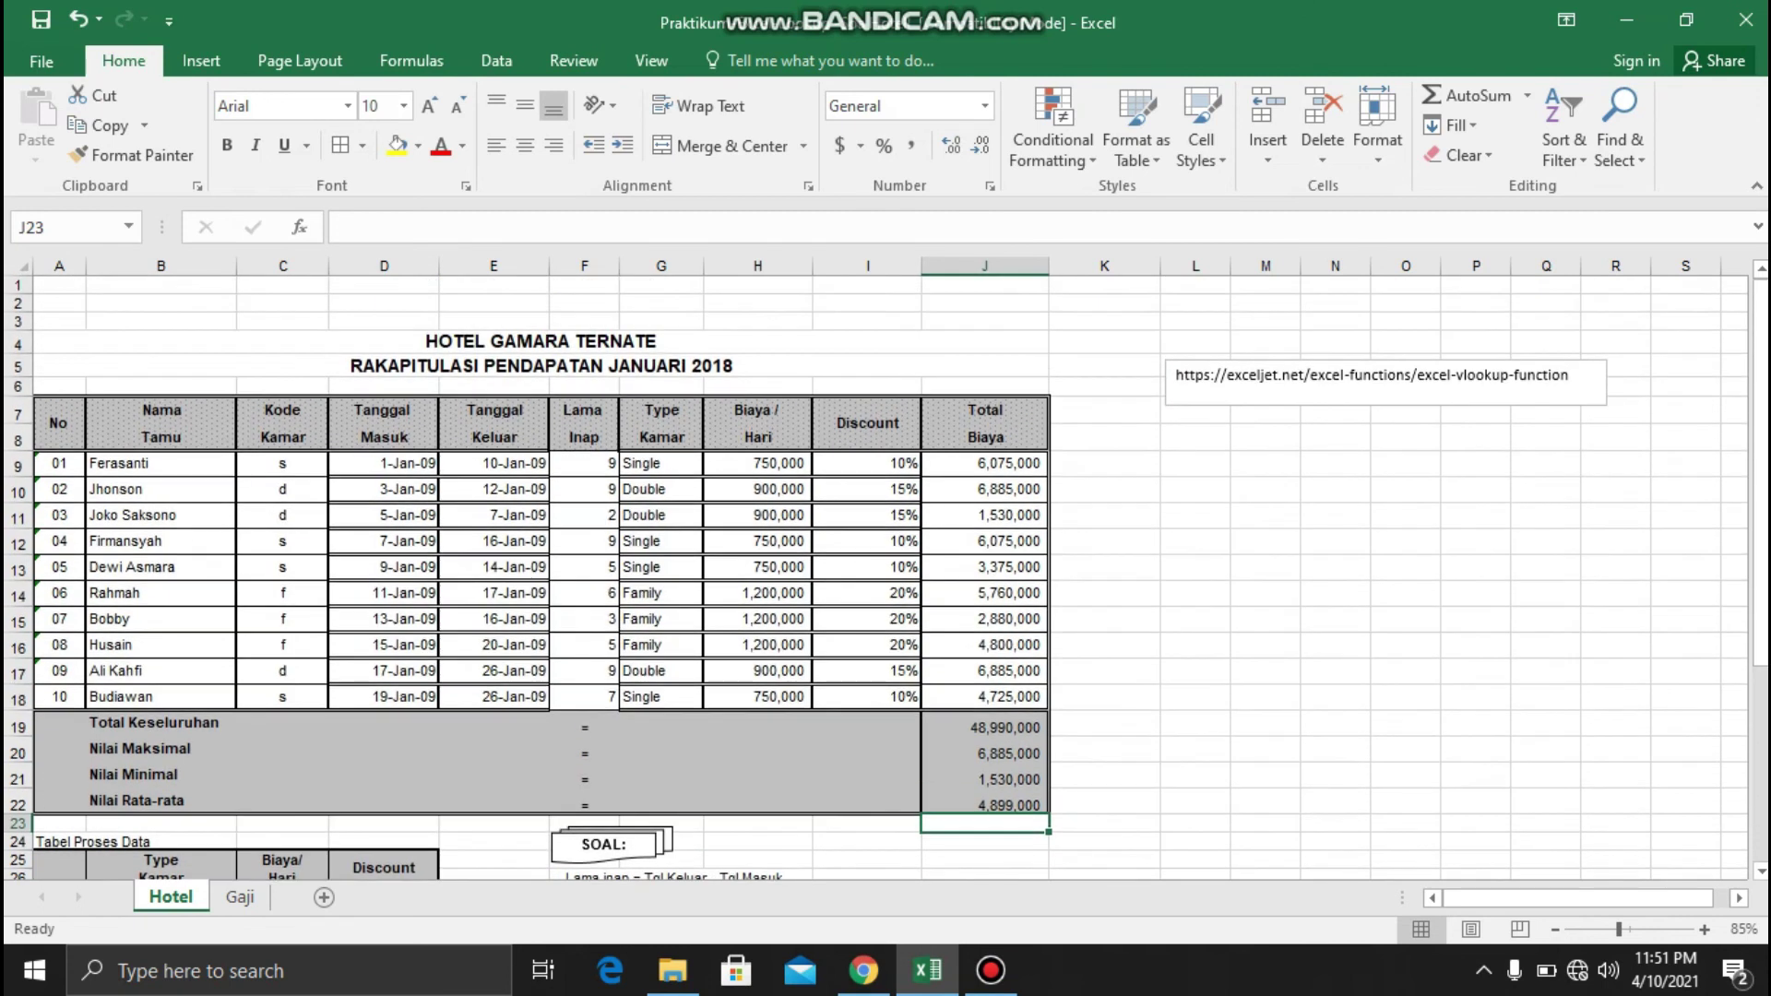
{"action": "scroll", "coordinate": [876, 576], "scroll_direction": "down", "scroll_amount": 1}
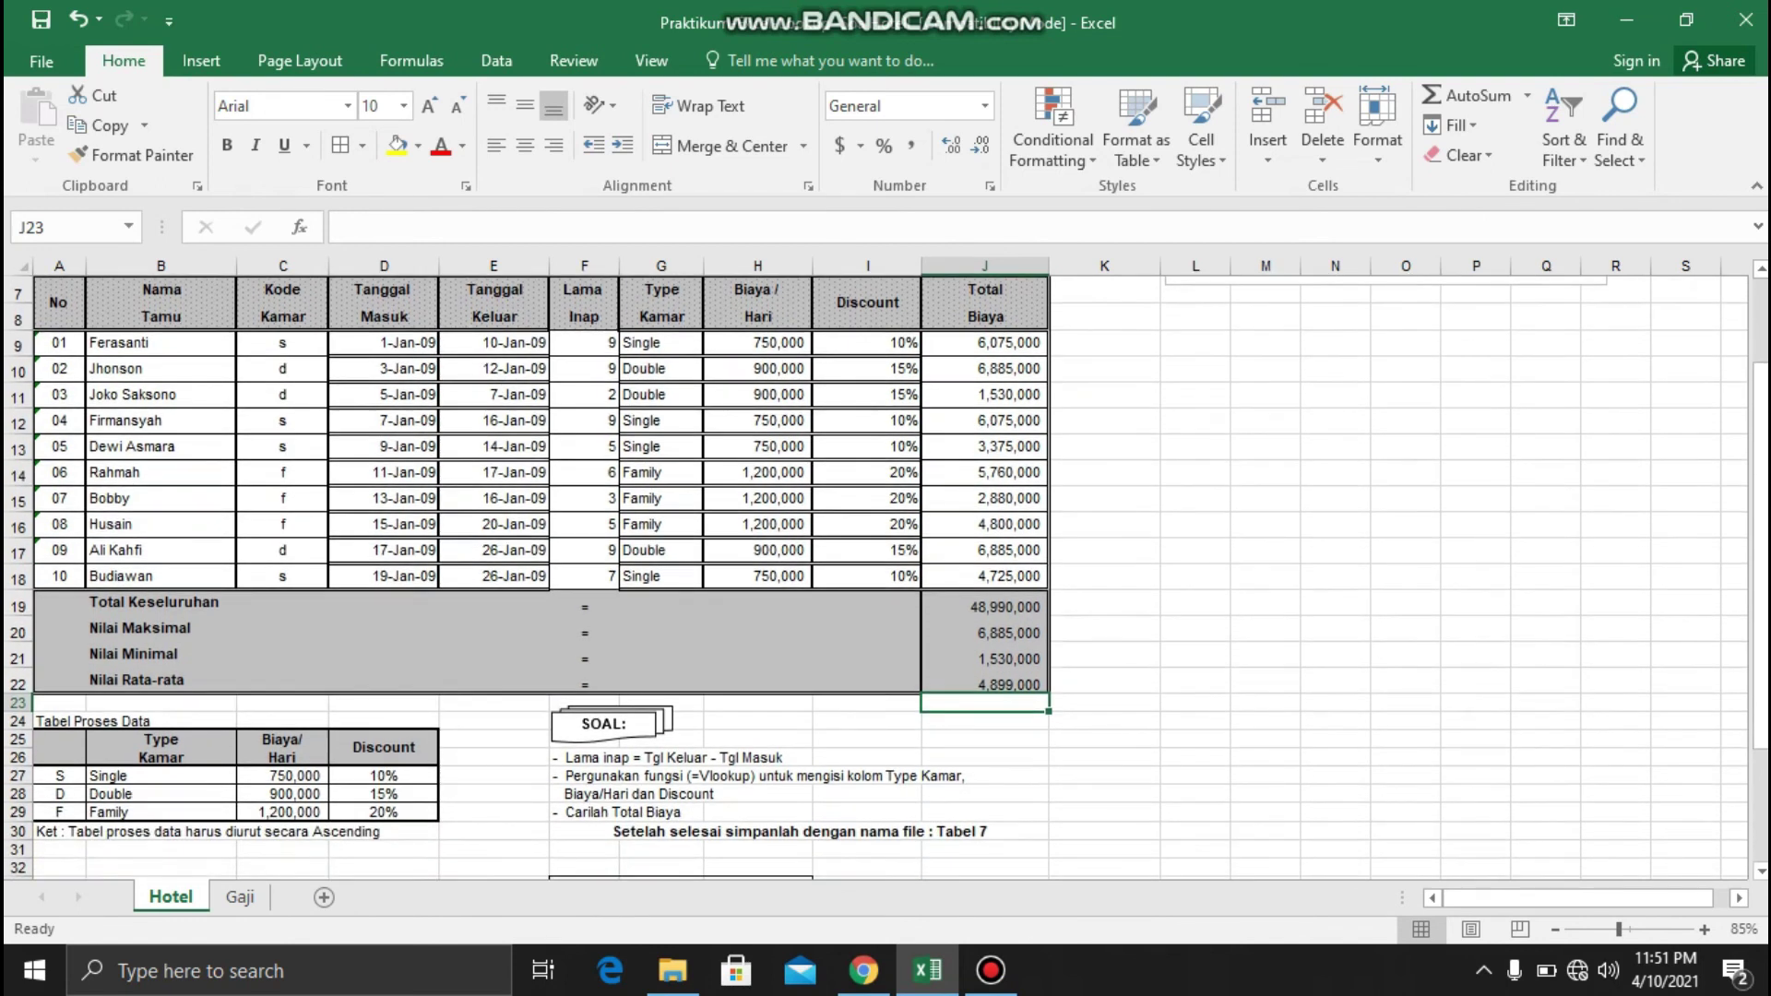
{"action": "scroll", "coordinate": [876, 572], "scroll_direction": "up", "scroll_amount": 2}
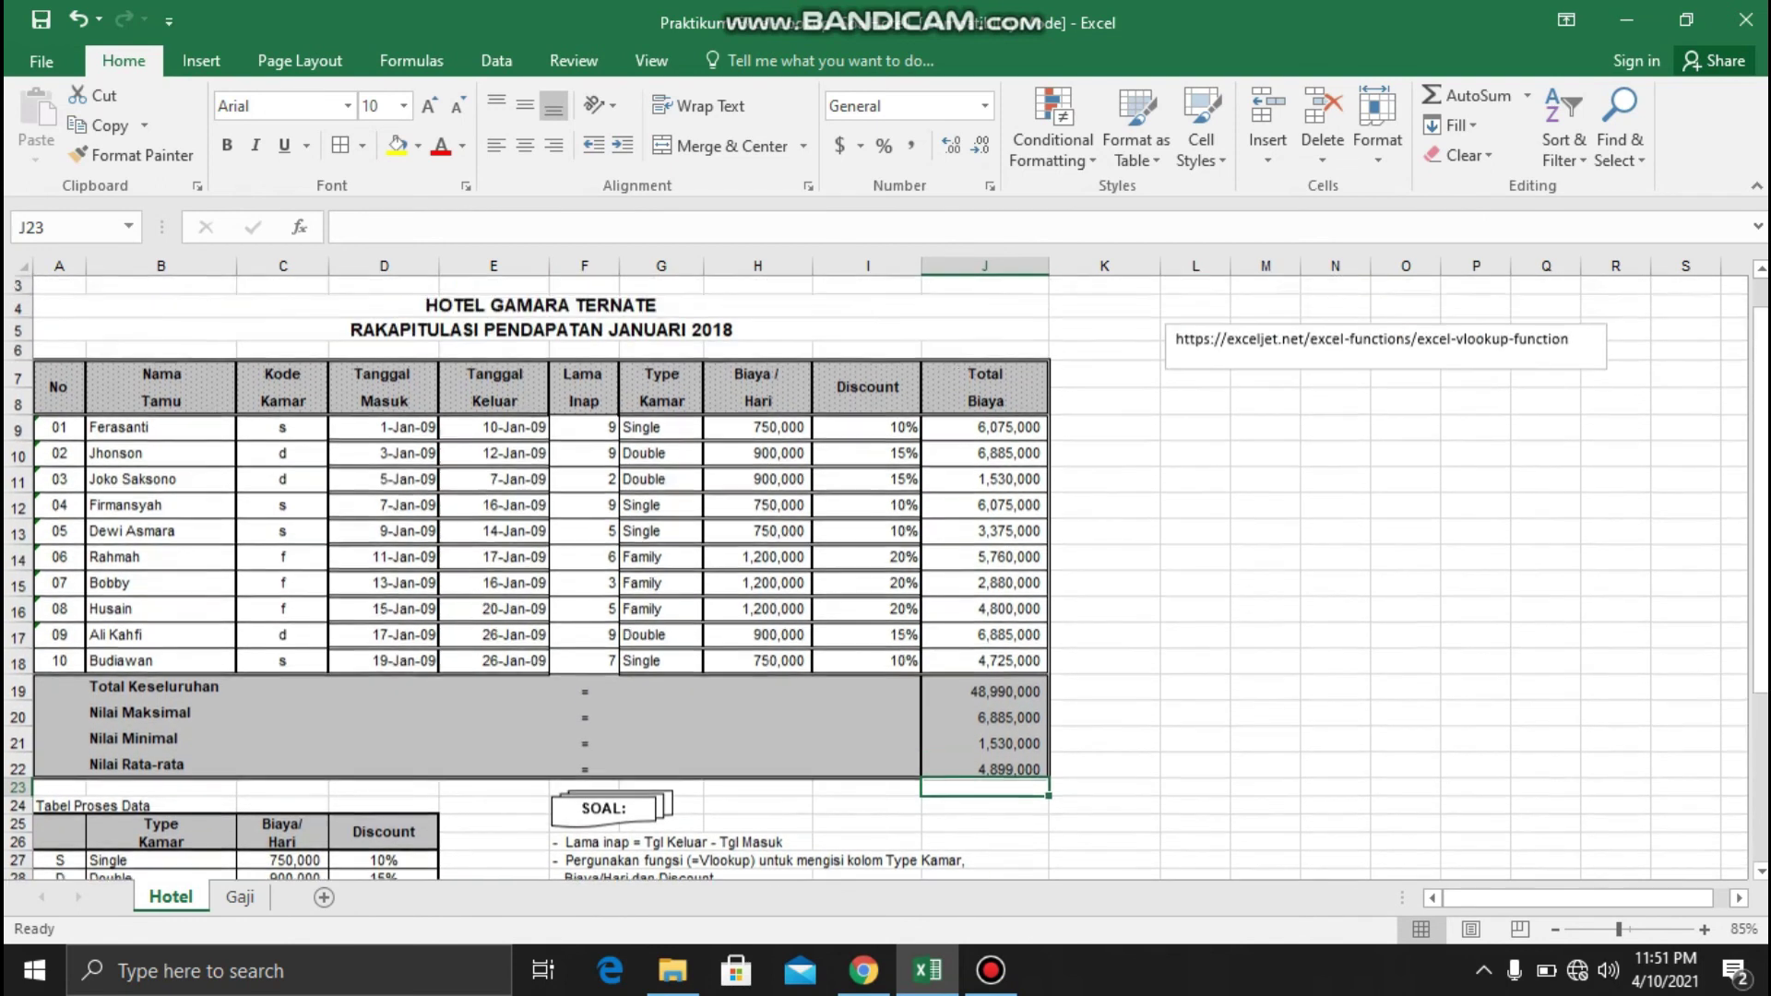